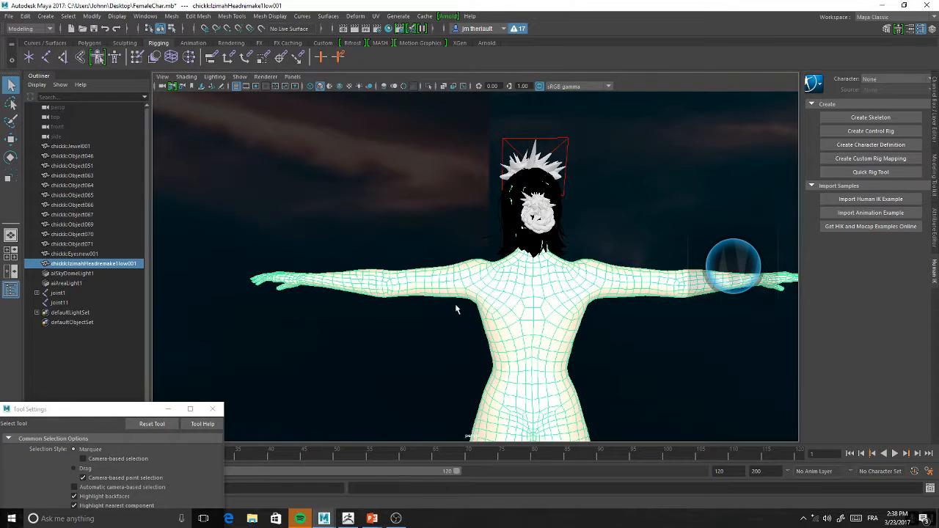
Switch to the four-view layout and frame the character's outstretched arm in the top view
{"action": "left_click_drag", "start_coordinate": [444, 294], "coordinate": [440, 290], "text": "alt"}
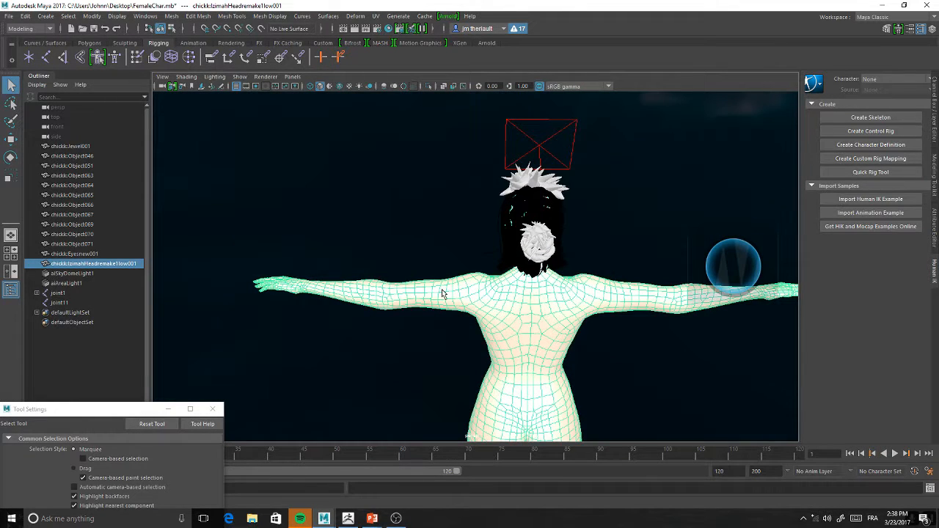
{"action": "left_click", "coordinate": [11, 254]}
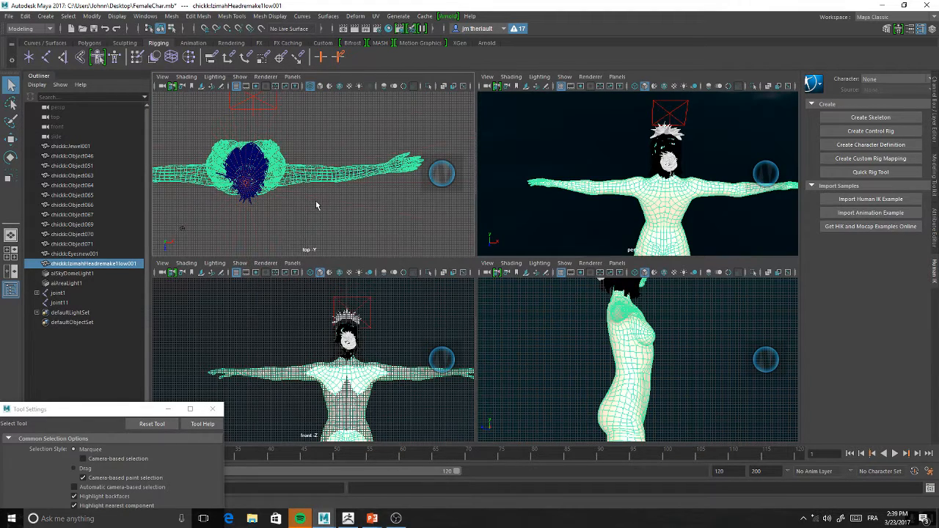
{"action": "scroll", "coordinate": [316, 200], "scroll_direction": "up", "scroll_amount": 3}
{"action": "middle_click_drag", "start_coordinate": [372, 200], "coordinate": [315, 207], "text": "alt"}
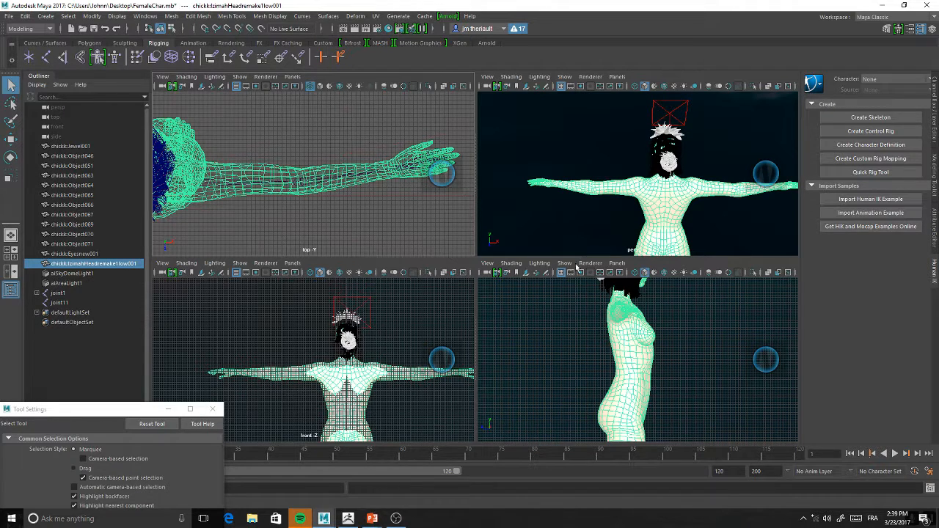
Exit the Nahimic 2 background program
{"action": "left_click", "coordinate": [803, 519]}
{"action": "right_click", "coordinate": [774, 478]}
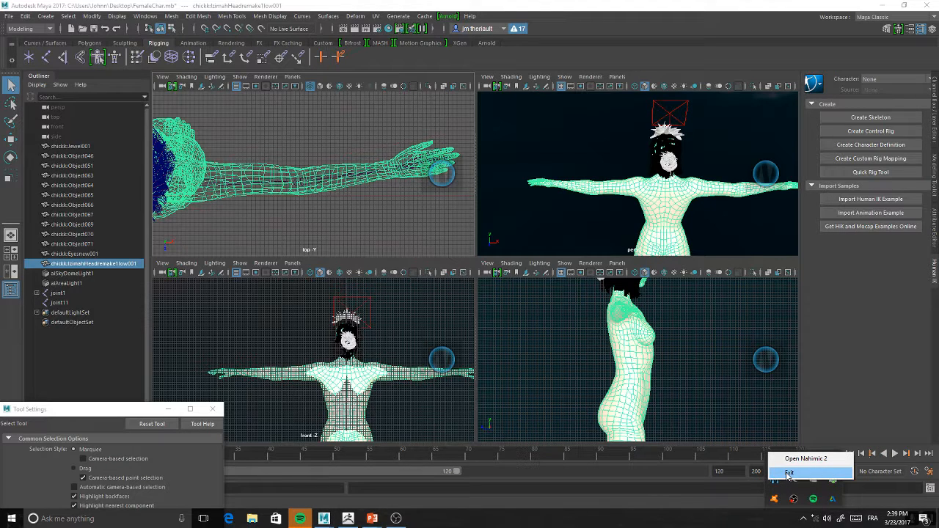
{"action": "left_click", "coordinate": [789, 473]}
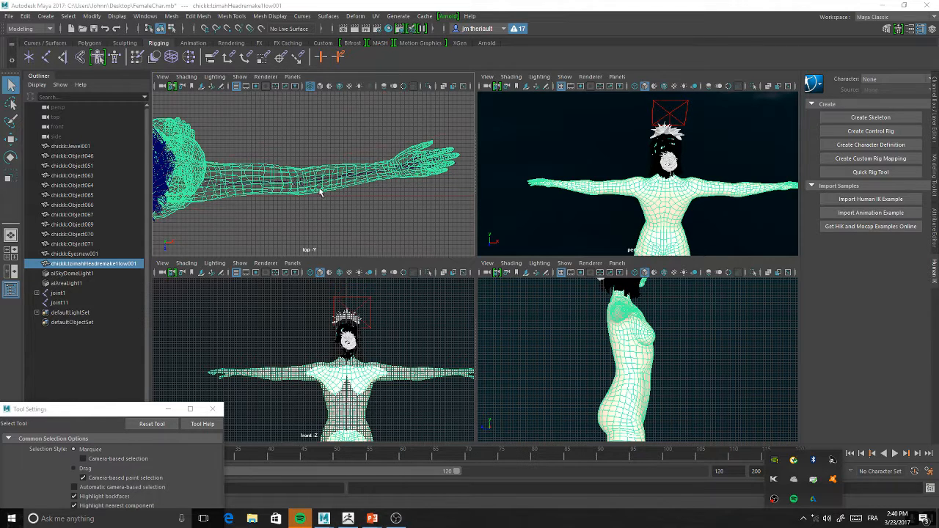
Delete the existing joint1 chain running through the arm in the top view
{"action": "scroll", "coordinate": [312, 217], "scroll_direction": "up", "scroll_amount": 5}
{"action": "scroll", "coordinate": [312, 216], "scroll_direction": "up", "scroll_amount": 1}
{"action": "scroll", "coordinate": [311, 212], "scroll_direction": "down", "scroll_amount": 2}
{"action": "left_click", "coordinate": [231, 198]}
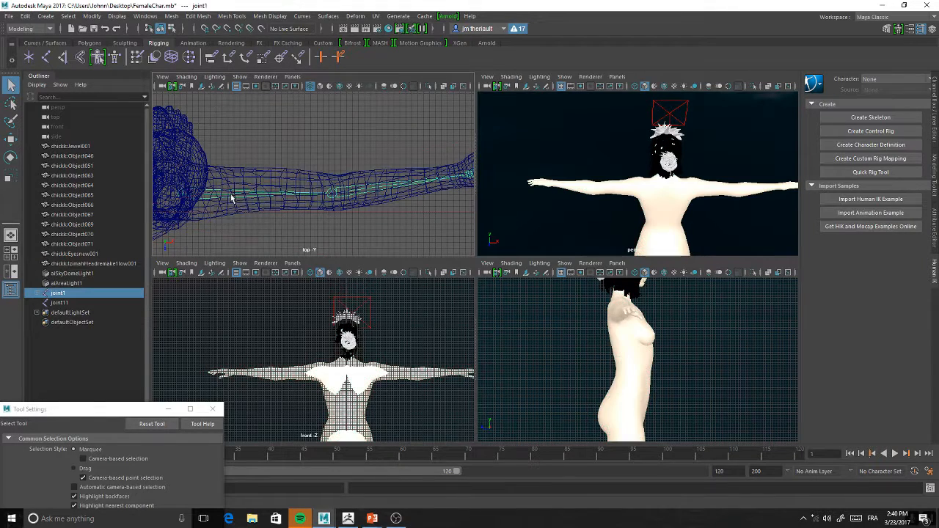
{"action": "key", "text": "Delete"}
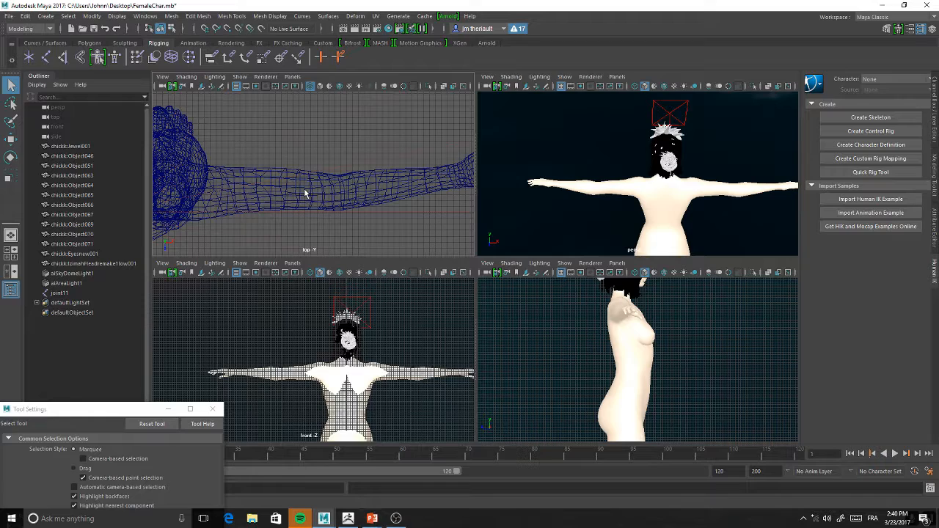
Maximize the top view around the arm and switch the menu set to Rigging
{"action": "key", "text": "space"}
{"action": "scroll", "coordinate": [339, 212], "scroll_direction": "down", "scroll_amount": 4}
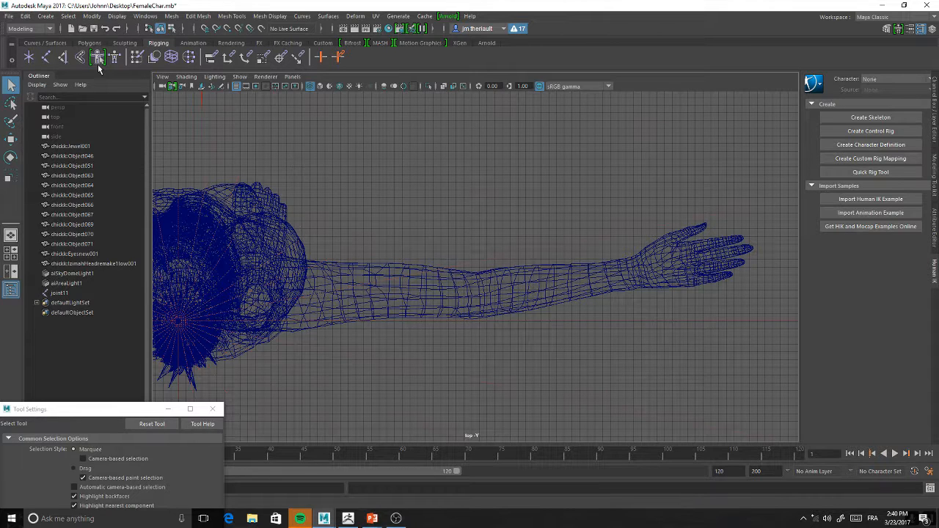
{"action": "left_click", "coordinate": [45, 58]}
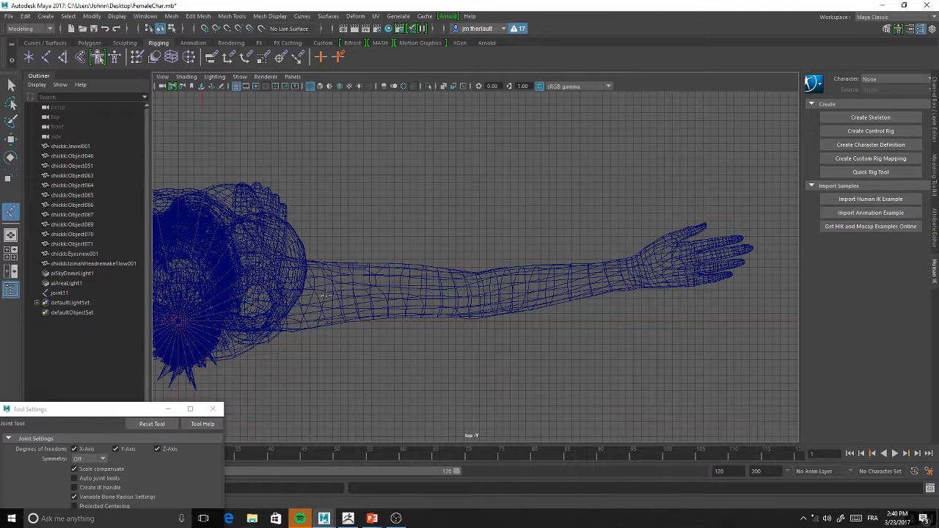
{"action": "middle_click_drag", "start_coordinate": [323, 297], "coordinate": [348, 300], "text": "alt"}
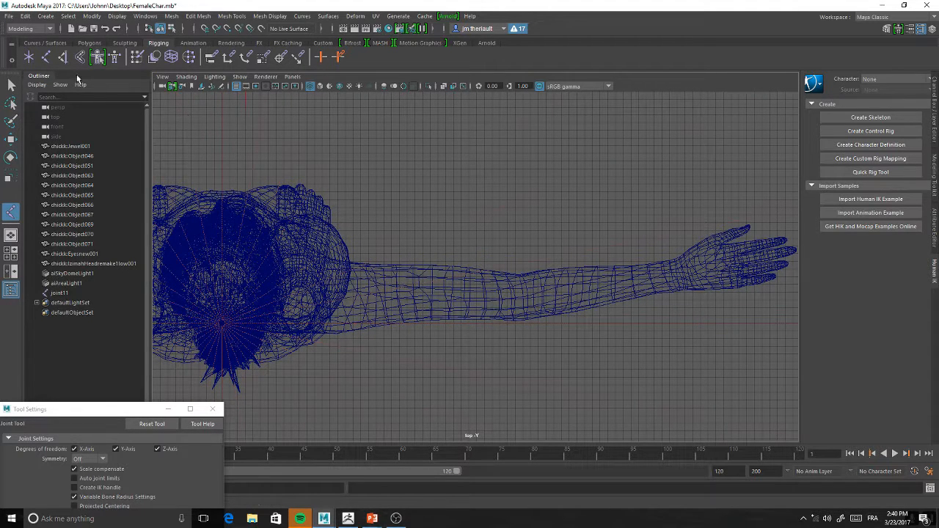
{"action": "left_click", "coordinate": [49, 29]}
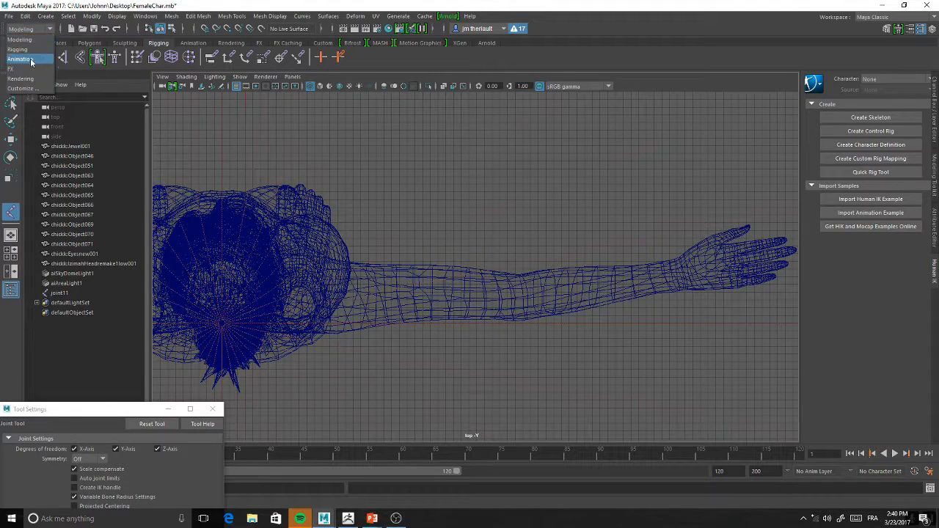
{"action": "left_click", "coordinate": [22, 59]}
{"action": "left_click", "coordinate": [30, 28]}
{"action": "left_click", "coordinate": [22, 49]}
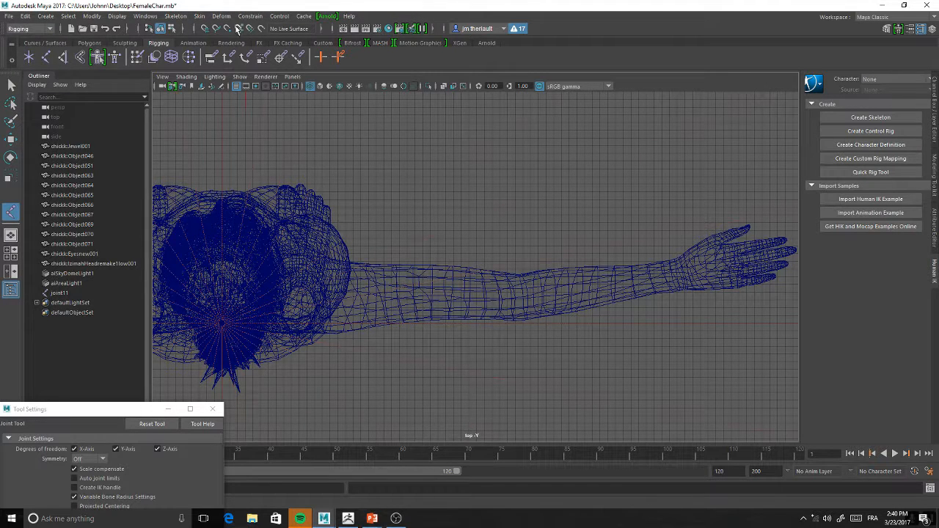
{"action": "left_click", "coordinate": [175, 16]}
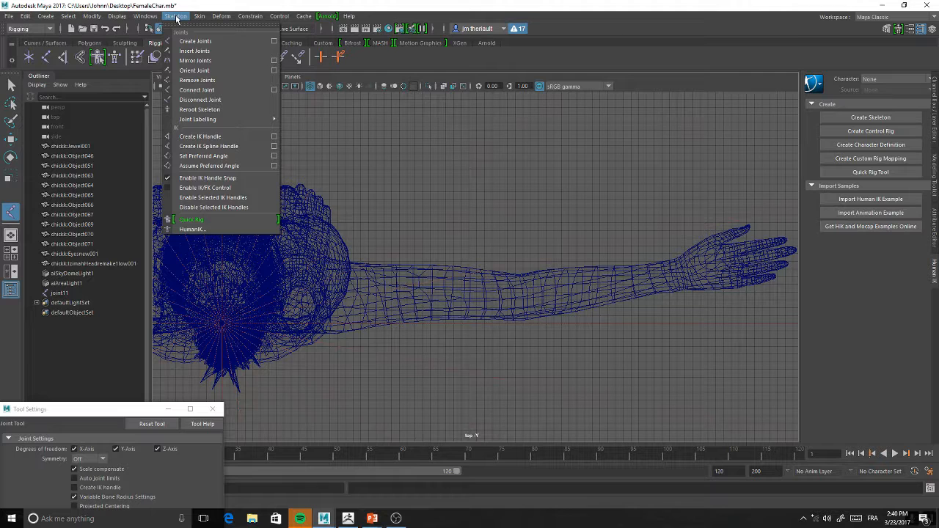
{"action": "mouse_move", "coordinate": [278, 18]}
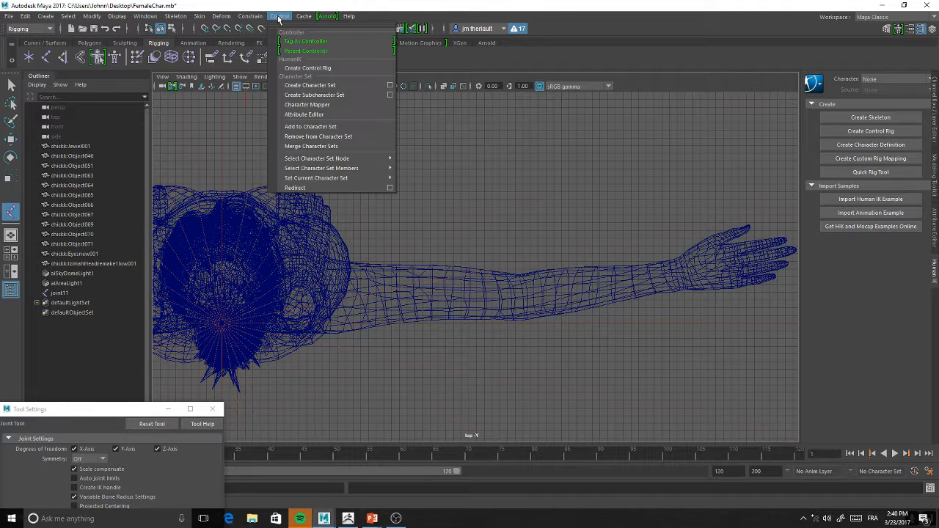
{"action": "mouse_move", "coordinate": [244, 18]}
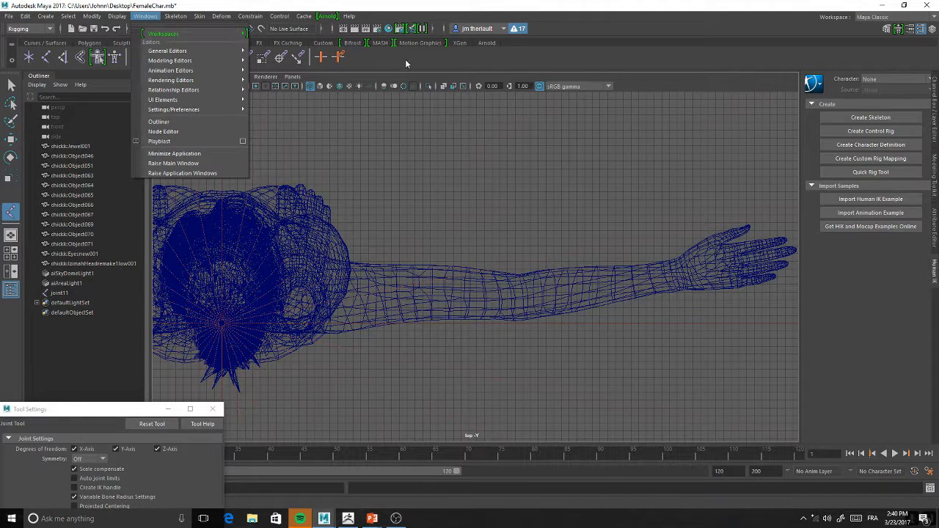
{"action": "left_click", "coordinate": [405, 61]}
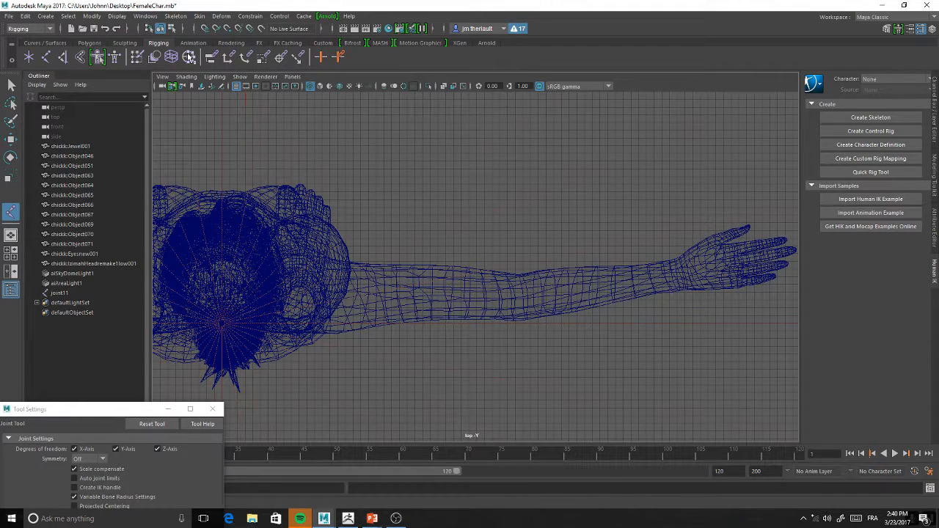
Create a three-joint chain in the top view, placing joints at the shoulder, the upper arm and the wrist
{"action": "left_click", "coordinate": [47, 59]}
{"action": "left_click", "coordinate": [304, 304]}
{"action": "left_click", "coordinate": [449, 297]}
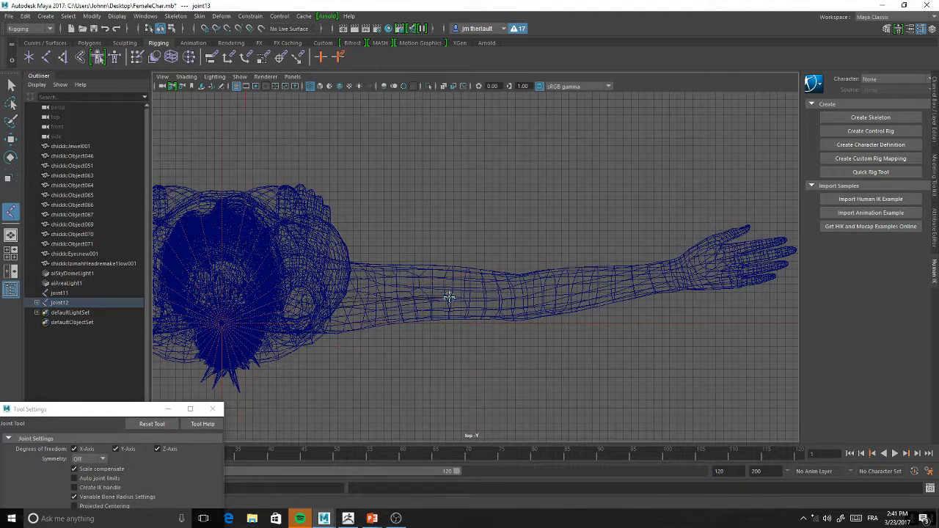
{"action": "left_click", "coordinate": [675, 276]}
Move the middle joint of the new arm chain along the arm to the elbow
{"action": "key", "text": "w"}
{"action": "left_click", "coordinate": [449, 298]}
{"action": "left_click_drag", "start_coordinate": [449, 298], "coordinate": [529, 295]}
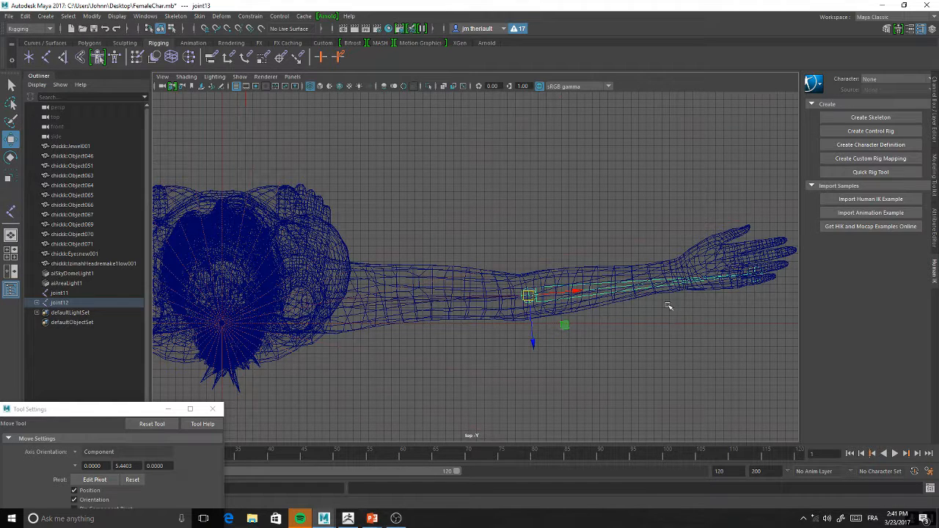
{"action": "mouse_move", "coordinate": [551, 324]}
{"action": "middle_mouse_down", "text": "alt"}
{"action": "mouse_move", "coordinate": [596, 320]}
{"action": "mouse_move", "coordinate": [535, 328]}
{"action": "middle_mouse_up", "text": "alt"}
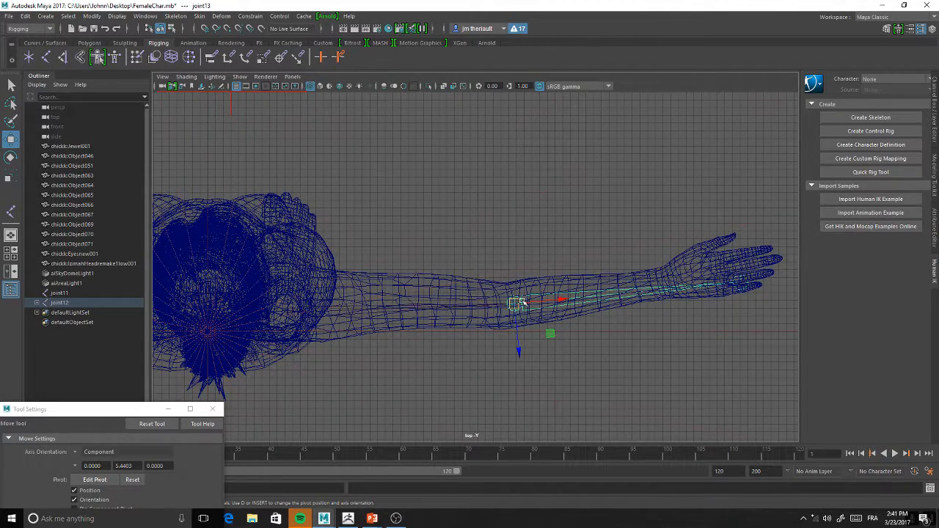
{"action": "left_click", "coordinate": [152, 17]}
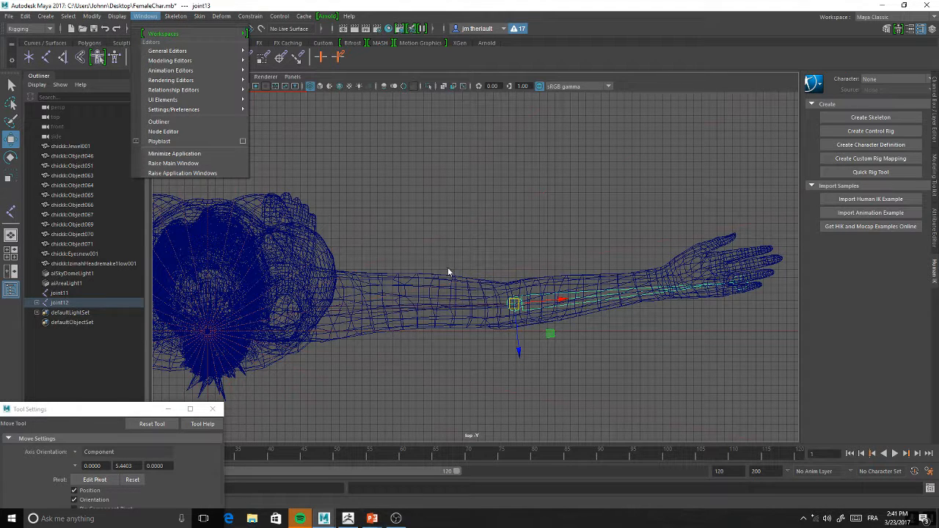
{"action": "left_click", "coordinate": [524, 280]}
Select the root joint12 of the arm chain and raise the whole chain from foot level to about hip height in the perspective view
{"action": "key", "text": "space"}
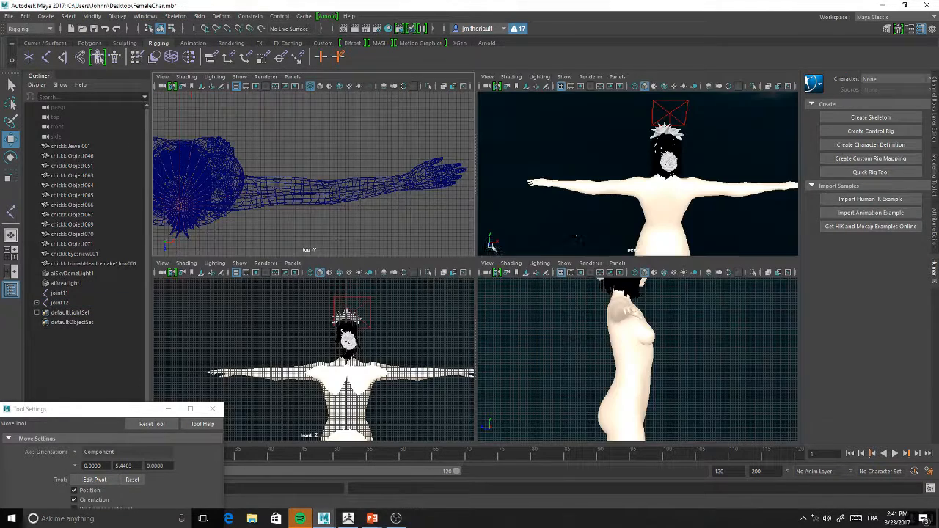
{"action": "middle_click_drag", "start_coordinate": [589, 186], "coordinate": [514, 175], "text": "alt"}
{"action": "left_click", "coordinate": [398, 188], "text": "alt"}
{"action": "left_click", "coordinate": [274, 198]}
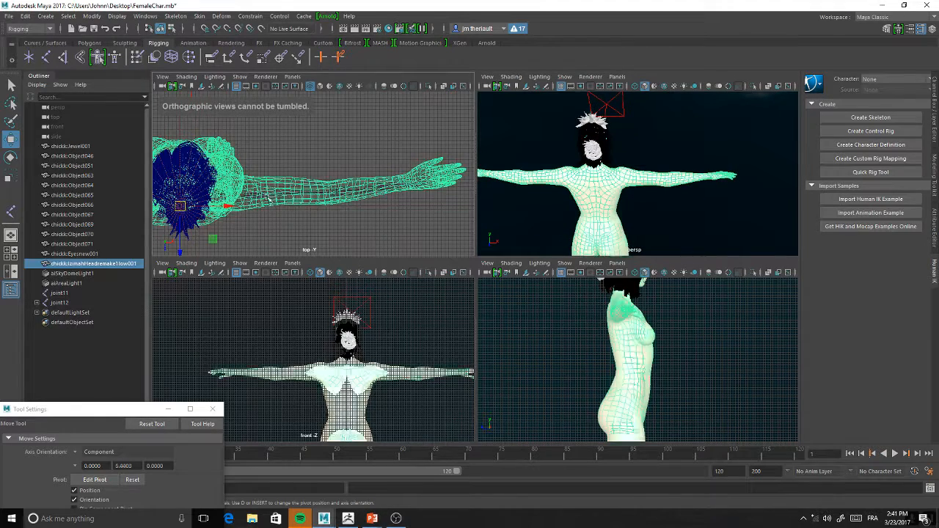
{"action": "left_click", "coordinate": [268, 196]}
{"action": "middle_click_drag", "start_coordinate": [328, 193], "coordinate": [374, 199], "text": "alt"}
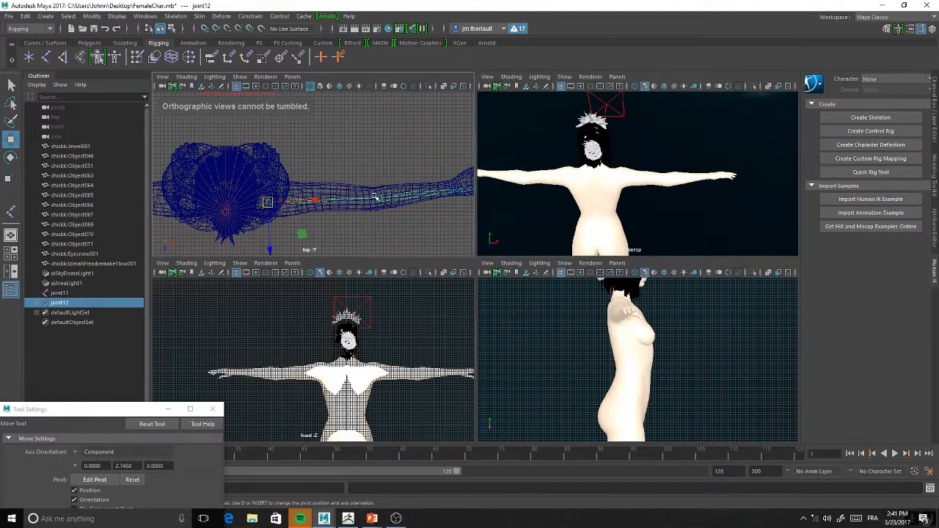
{"action": "key", "text": "space"}
{"action": "left_click", "coordinate": [372, 211], "text": "alt"}
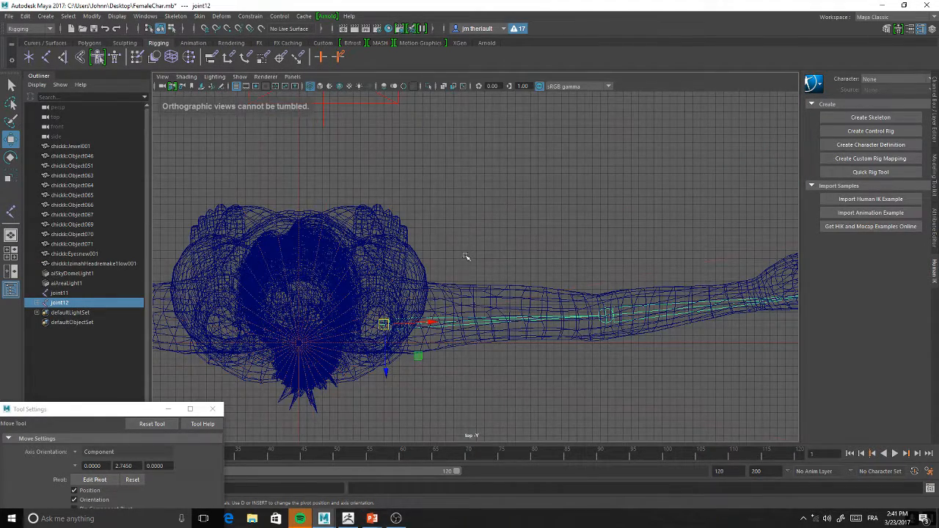
{"action": "key", "text": "space"}
{"action": "key", "text": "space"}
{"action": "left_click_drag", "start_coordinate": [608, 227], "coordinate": [451, 199], "text": "alt"}
{"action": "scroll", "coordinate": [560, 240], "scroll_direction": "down", "scroll_amount": 5}
{"action": "left_click_drag", "start_coordinate": [478, 246], "coordinate": [657, 228], "text": "alt"}
{"action": "middle_click_drag", "start_coordinate": [617, 352], "coordinate": [526, 209], "text": "alt"}
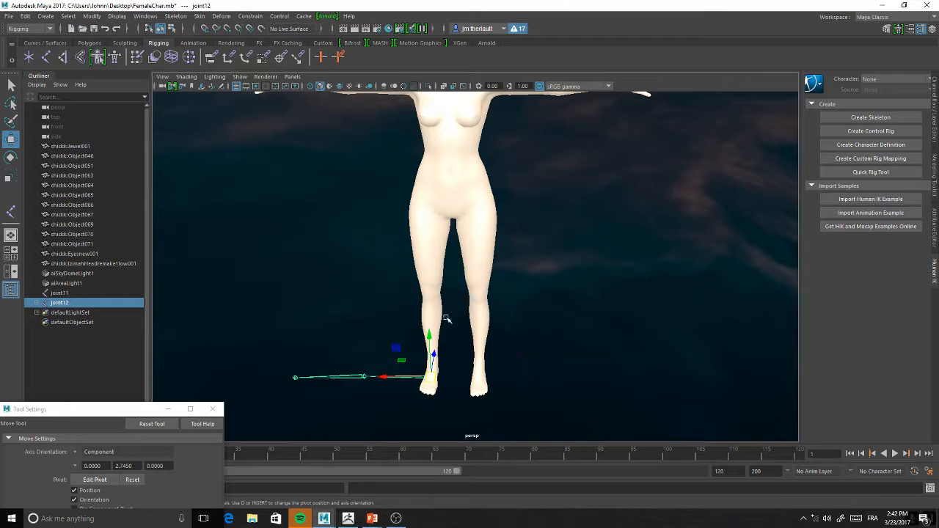
{"action": "left_click_drag", "start_coordinate": [430, 340], "coordinate": [424, 149]}
Move the joint12 chain sideways along its X axis, out from the body beside the hip
{"action": "middle_click_drag", "start_coordinate": [433, 183], "coordinate": [467, 206], "text": "alt"}
{"action": "left_click_drag", "start_coordinate": [468, 217], "coordinate": [638, 221], "text": "alt"}
{"action": "scroll", "coordinate": [571, 293], "scroll_direction": "up", "scroll_amount": 3}
{"action": "left_click_drag", "start_coordinate": [571, 294], "coordinate": [606, 321], "text": "alt"}
{"action": "left_click_drag", "start_coordinate": [459, 241], "coordinate": [547, 260]}
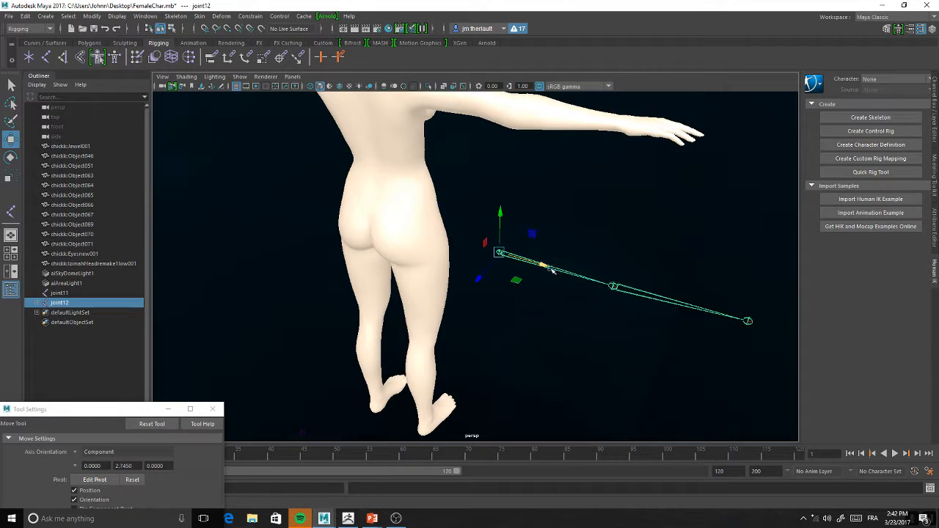
{"action": "middle_click_drag", "start_coordinate": [576, 327], "coordinate": [462, 312], "text": "alt"}
{"action": "scroll", "coordinate": [462, 311], "scroll_direction": "up", "scroll_amount": 2}
{"action": "left_click_drag", "start_coordinate": [462, 311], "coordinate": [475, 308], "text": "alt"}
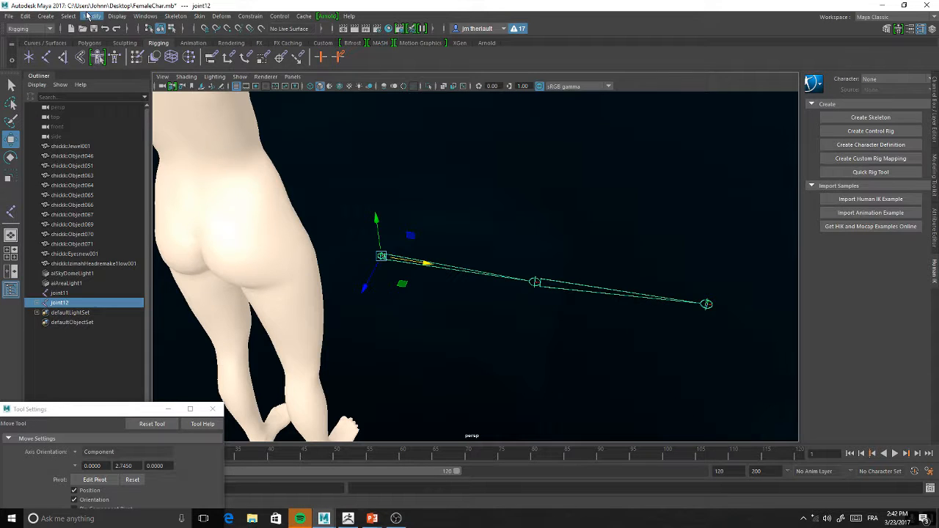
Open the Node Editor and a separate Outliner window, and bring the joint12 entry into view in the Outliner
{"action": "left_click", "coordinate": [117, 16]}
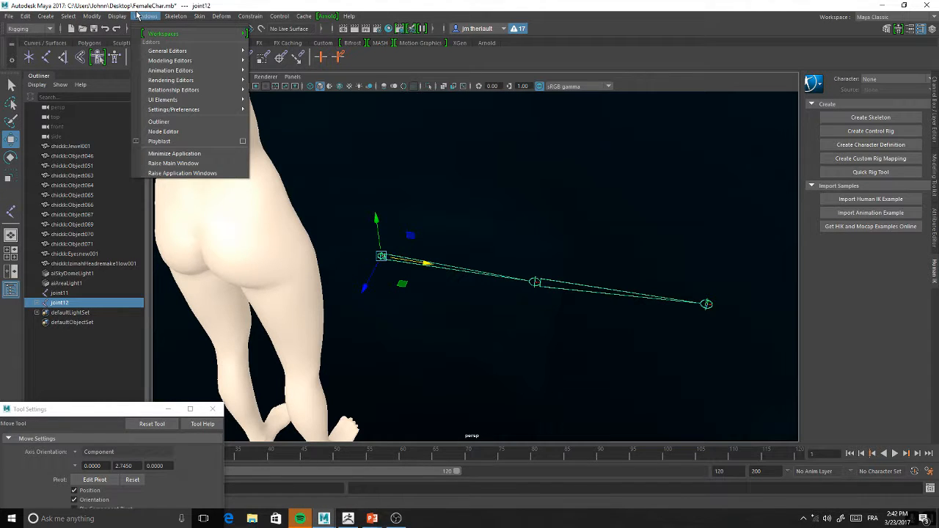
{"action": "mouse_move", "coordinate": [91, 16]}
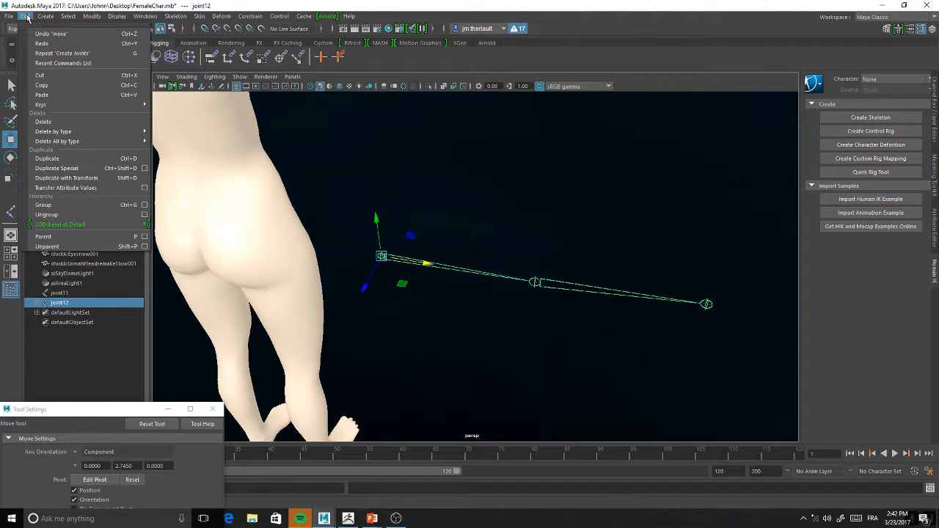
{"action": "mouse_move", "coordinate": [153, 16]}
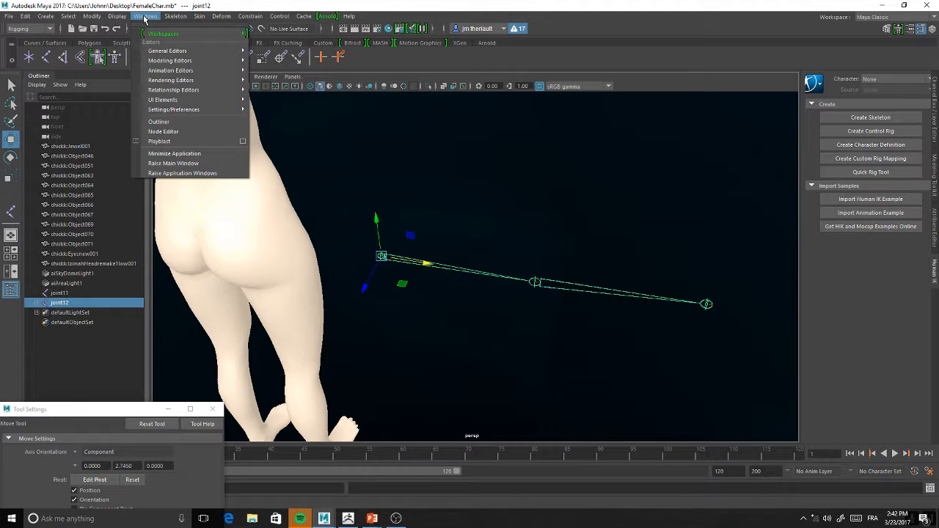
{"action": "left_click", "coordinate": [169, 131]}
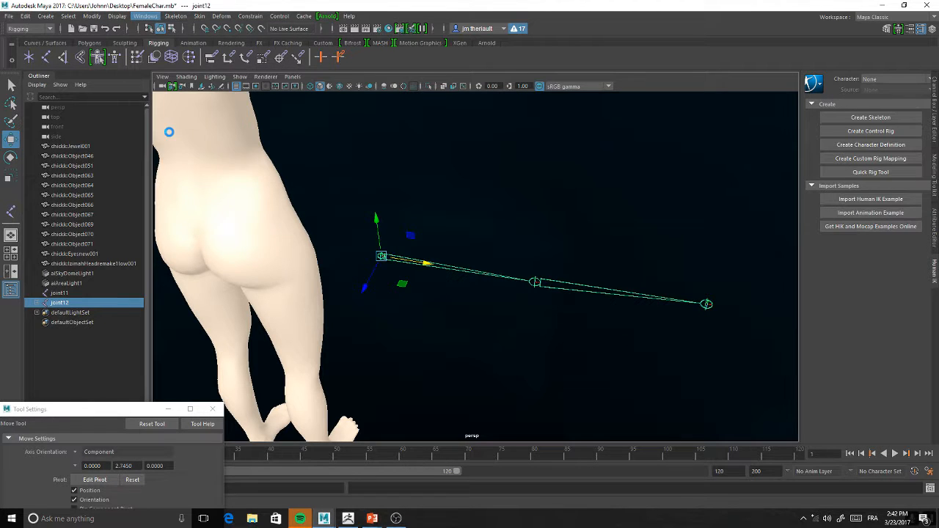
{"action": "left_click", "coordinate": [147, 18]}
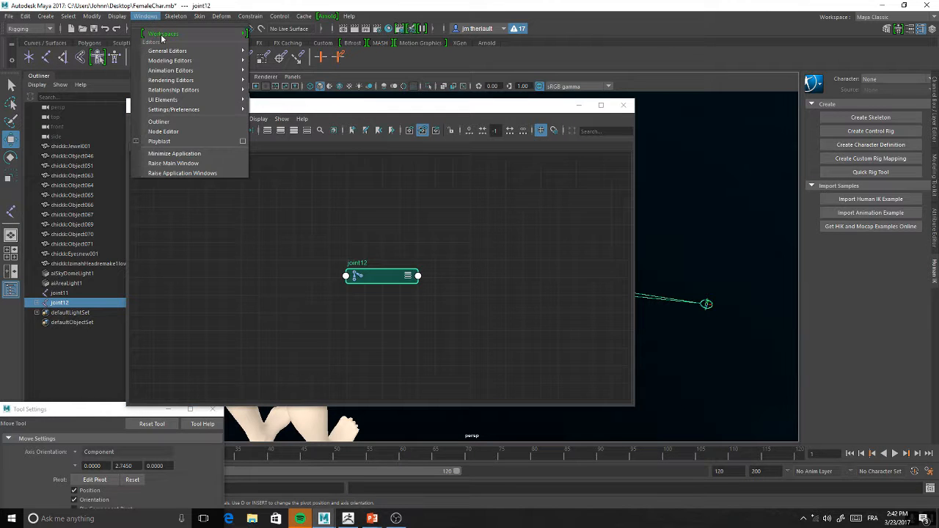
{"action": "left_click", "coordinate": [181, 124]}
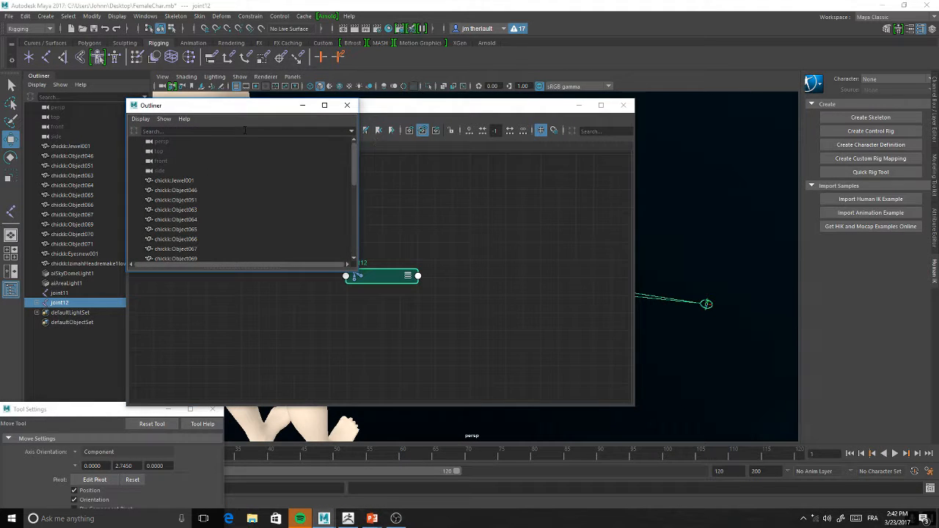
{"action": "left_click_drag", "start_coordinate": [357, 176], "coordinate": [367, 240]}
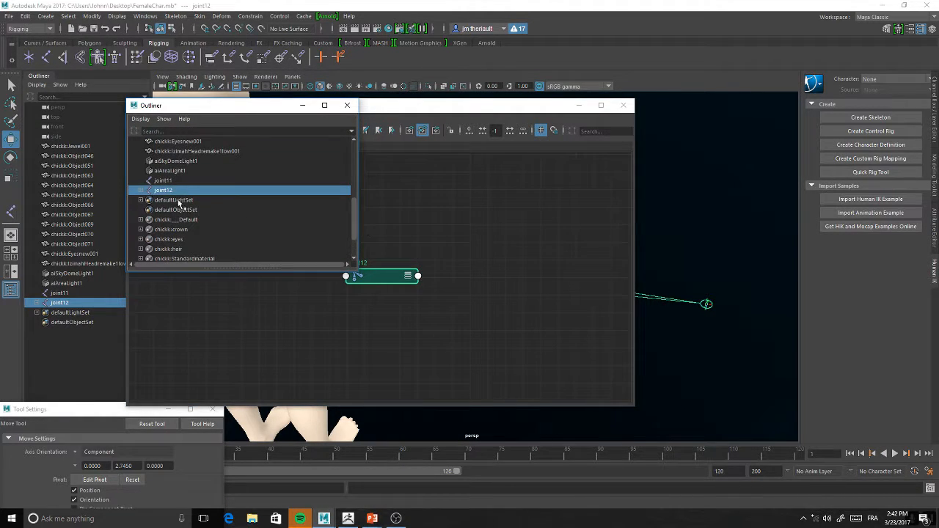
Expand the joint12 hierarchy in the Outliner and inspect its child joints joint13 and joint14
{"action": "left_click", "coordinate": [144, 192]}
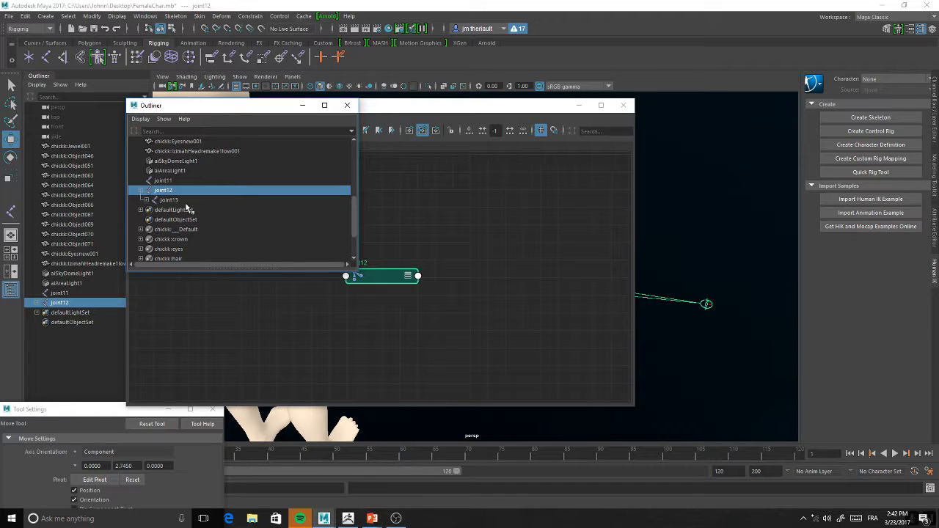
{"action": "left_click", "coordinate": [147, 200]}
{"action": "left_click", "coordinate": [181, 210]}
{"action": "left_click", "coordinate": [171, 200]}
{"action": "left_click", "coordinate": [166, 192]}
Bring the Node Editor with the joint12 node to the front
{"action": "left_click", "coordinate": [146, 15]}
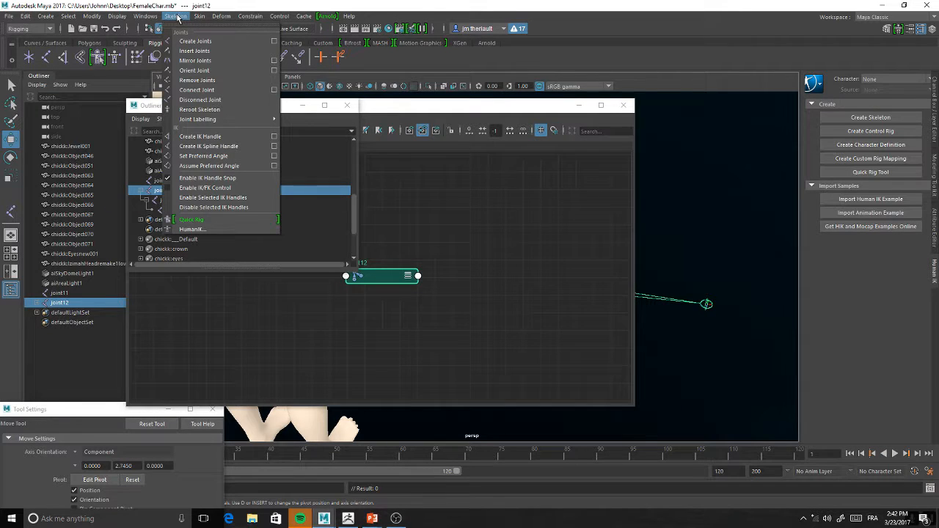
{"action": "mouse_move", "coordinate": [152, 16]}
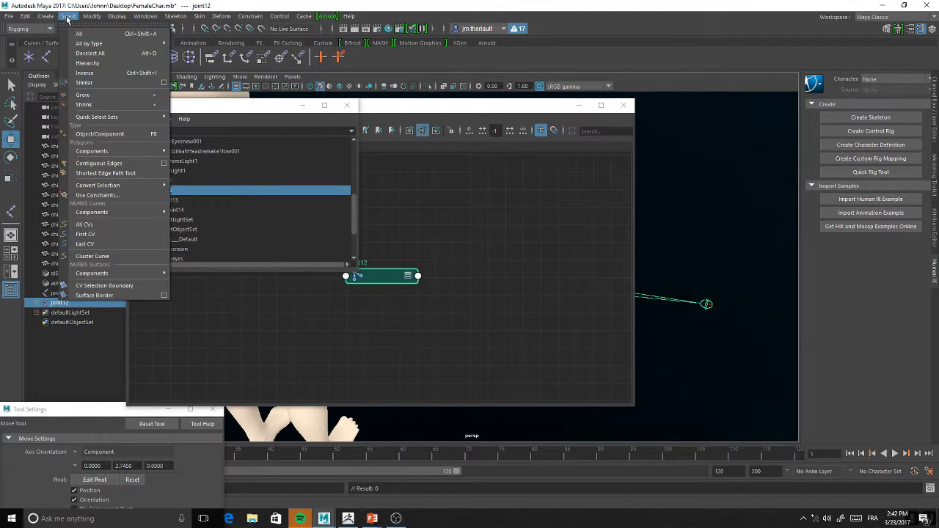
{"action": "mouse_move", "coordinate": [35, 18]}
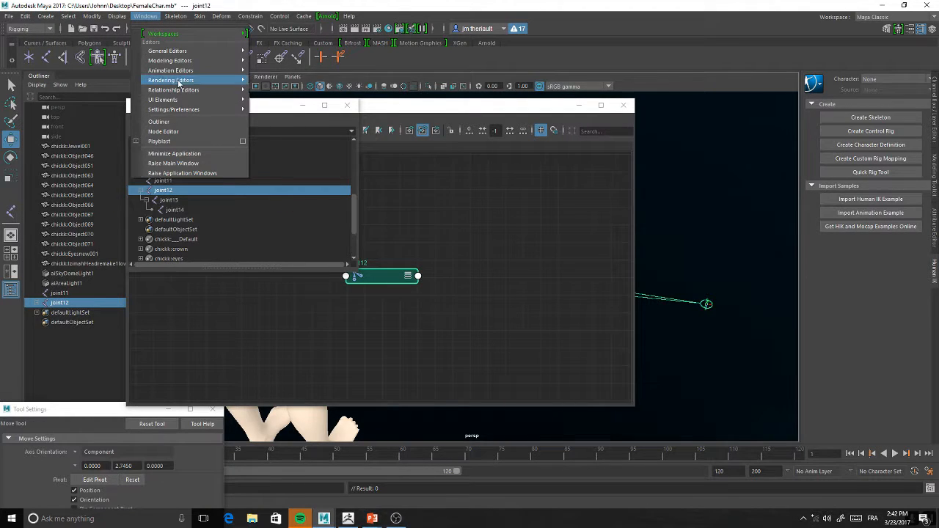
{"action": "mouse_move", "coordinate": [177, 74]}
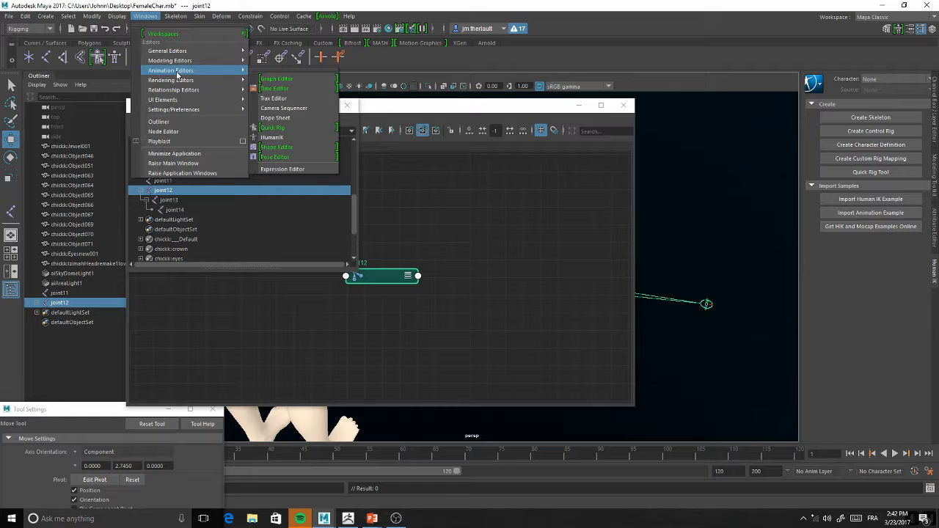
{"action": "mouse_move", "coordinate": [193, 112]}
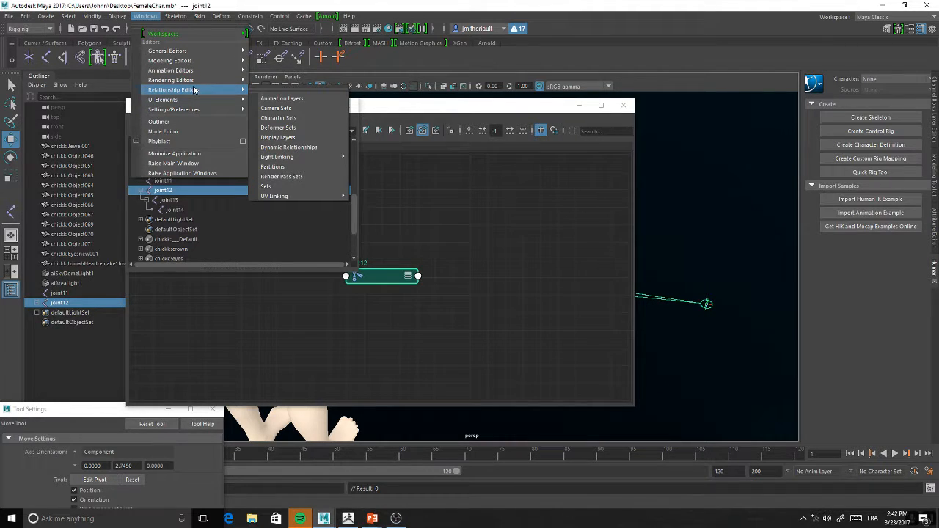
{"action": "left_click", "coordinate": [193, 132]}
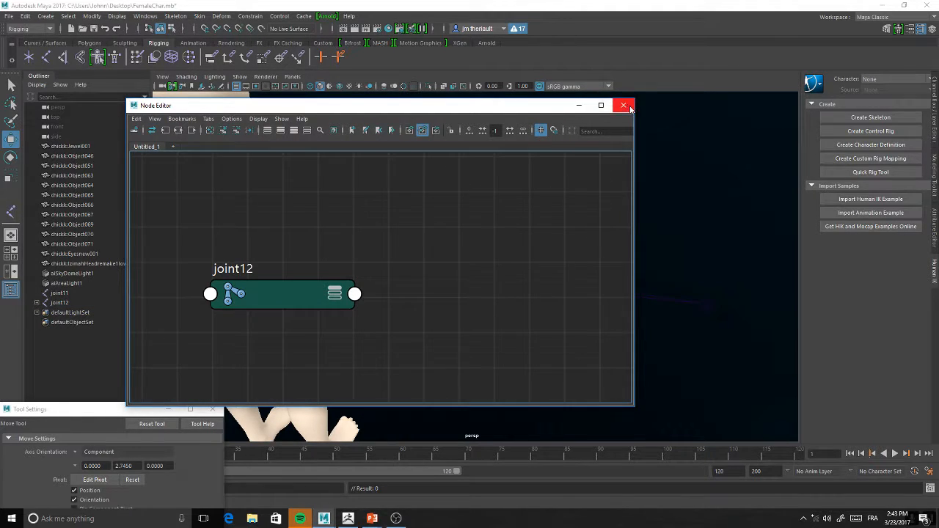
Open the Hypergraph Hierarchy maximized and bring the joint12, joint13 and joint14 nodes into view
{"action": "left_click", "coordinate": [197, 16]}
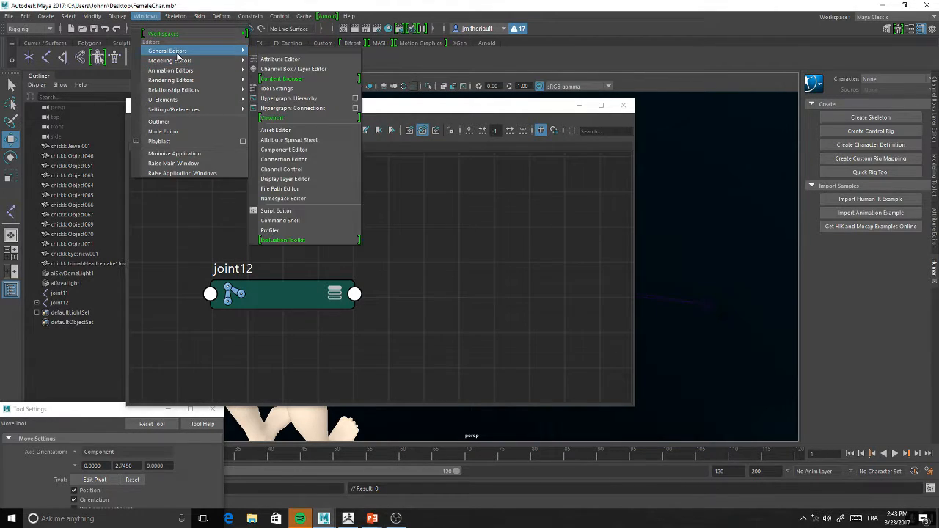
{"action": "left_click", "coordinate": [295, 99]}
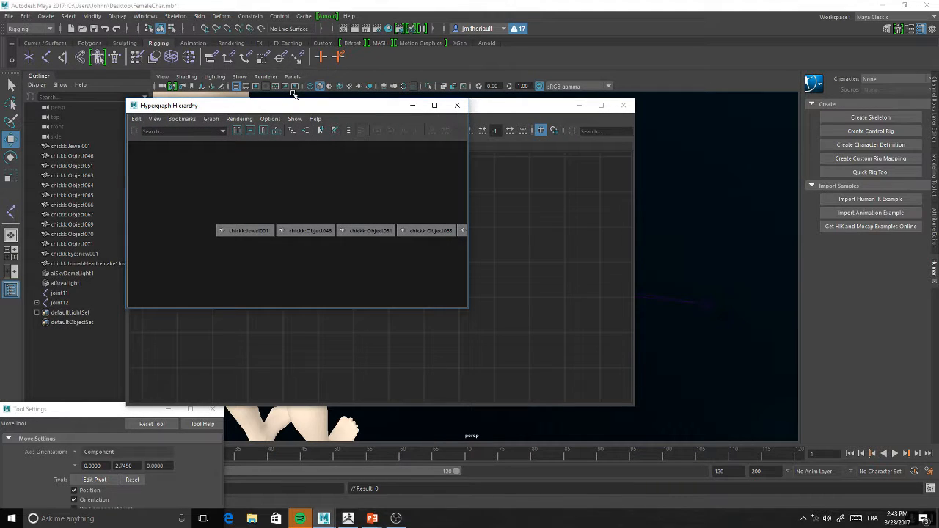
{"action": "left_click", "coordinate": [435, 105]}
{"action": "middle_click_drag", "start_coordinate": [511, 214], "coordinate": [138, 219], "text": "alt"}
{"action": "middle_click_drag", "start_coordinate": [789, 229], "coordinate": [552, 235], "text": "alt"}
{"action": "scroll", "coordinate": [576, 198], "scroll_direction": "up", "scroll_amount": 1}
{"action": "middle_click_drag", "start_coordinate": [591, 173], "coordinate": [561, 270], "text": "alt"}
{"action": "scroll", "coordinate": [501, 220], "scroll_direction": "up", "scroll_amount": 3}
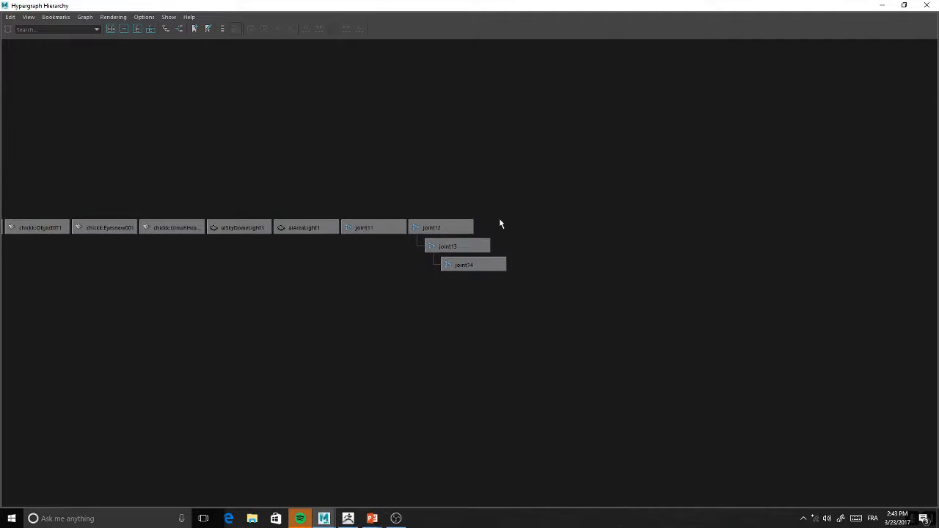
Reparent joint14 directly under joint12 in the Hypergraph Hierarchy
{"action": "scroll", "coordinate": [458, 242], "scroll_direction": "up", "scroll_amount": 1}
{"action": "left_click_drag", "start_coordinate": [564, 235], "coordinate": [420, 291]}
{"action": "middle_click_drag", "start_coordinate": [472, 257], "coordinate": [402, 190]}
{"action": "left_click", "coordinate": [460, 255]}
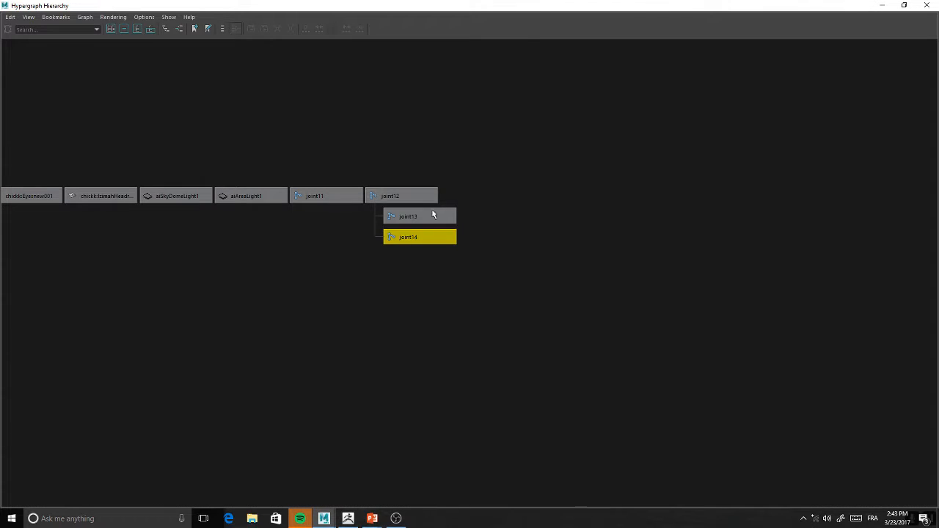
Restore the Hypergraph Hierarchy to a smaller window and move the overlapping windows aside to uncover the joint chain in the perspective view
{"action": "left_click_drag", "start_coordinate": [442, 6], "coordinate": [637, 57]}
{"action": "left_click_drag", "start_coordinate": [403, 106], "coordinate": [189, 140]}
{"action": "middle_click_drag", "start_coordinate": [544, 236], "coordinate": [581, 155], "text": "alt"}
{"action": "middle_click_drag", "start_coordinate": [585, 293], "coordinate": [639, 295], "text": "alt"}
{"action": "middle_click_drag", "start_coordinate": [722, 303], "coordinate": [705, 319], "text": "alt"}
{"action": "left_click_drag", "start_coordinate": [754, 319], "coordinate": [562, 341]}
{"action": "left_click_drag", "start_coordinate": [596, 293], "coordinate": [590, 329], "text": "alt"}
{"action": "middle_click_drag", "start_coordinate": [585, 348], "coordinate": [560, 269], "text": "alt"}
{"action": "left_click_drag", "start_coordinate": [559, 269], "coordinate": [623, 158], "text": "alt"}
{"action": "left_click_drag", "start_coordinate": [351, 132], "coordinate": [120, 230]}
{"action": "middle_click_drag", "start_coordinate": [485, 249], "coordinate": [401, 207], "text": "alt"}
Move joint14 close to joint13 in the perspective view
{"action": "scroll", "coordinate": [435, 293], "scroll_direction": "up", "scroll_amount": 3}
{"action": "middle_click_drag", "start_coordinate": [653, 336], "coordinate": [477, 336], "text": "alt"}
{"action": "scroll", "coordinate": [480, 367], "scroll_direction": "up", "scroll_amount": 4}
{"action": "middle_click_drag", "start_coordinate": [488, 416], "coordinate": [509, 306], "text": "alt"}
{"action": "left_click_drag", "start_coordinate": [509, 306], "coordinate": [482, 327], "text": "alt"}
{"action": "scroll", "coordinate": [470, 356], "scroll_direction": "up", "scroll_amount": 3}
{"action": "middle_click_drag", "start_coordinate": [482, 327], "coordinate": [472, 305], "text": "alt"}
{"action": "scroll", "coordinate": [467, 361], "scroll_direction": "up", "scroll_amount": 1}
{"action": "scroll", "coordinate": [507, 305], "scroll_direction": "down", "scroll_amount": 1}
{"action": "scroll", "coordinate": [506, 306], "scroll_direction": "down", "scroll_amount": 2}
Widen the Hypergraph Hierarchy window and parent joint14 back under joint13
{"action": "left_click_drag", "start_coordinate": [674, 56], "coordinate": [574, 47]}
{"action": "left_click_drag", "start_coordinate": [698, 245], "coordinate": [891, 243]}
{"action": "middle_click_drag", "start_coordinate": [722, 155], "coordinate": [753, 131], "text": "alt"}
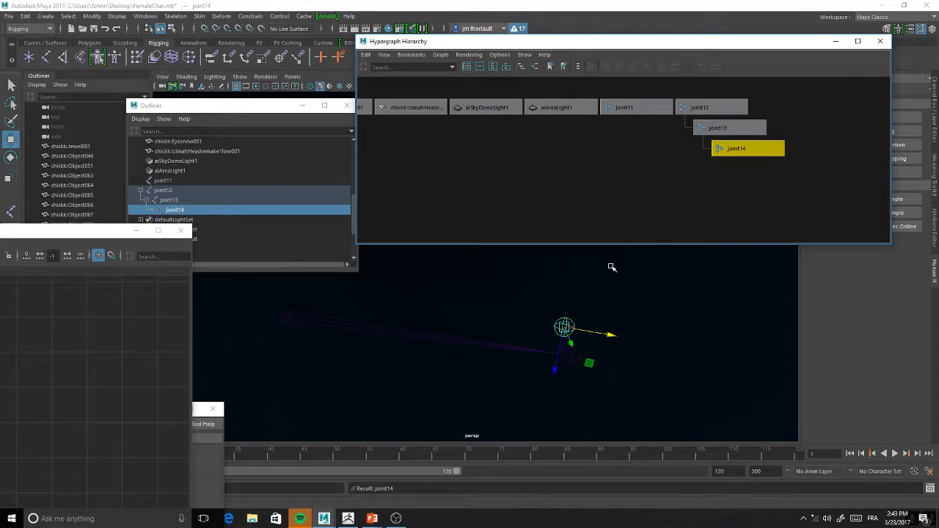
Move joint14 outward beyond joint13 in the perspective view and parent it directly under joint12 again
{"action": "middle_click_drag", "start_coordinate": [574, 342], "coordinate": [734, 378]}
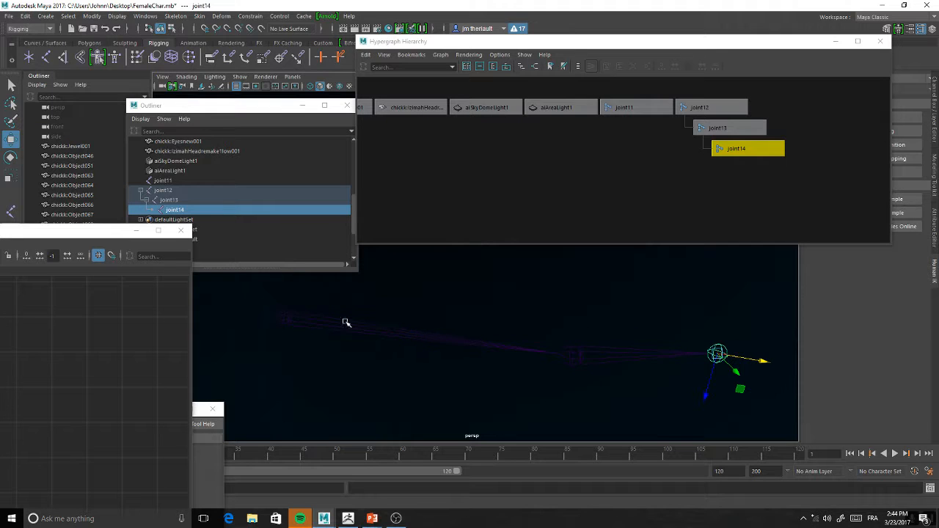
{"action": "left_click_drag", "start_coordinate": [705, 405], "coordinate": [704, 355]}
{"action": "middle_click_drag", "start_coordinate": [750, 159], "coordinate": [727, 107]}
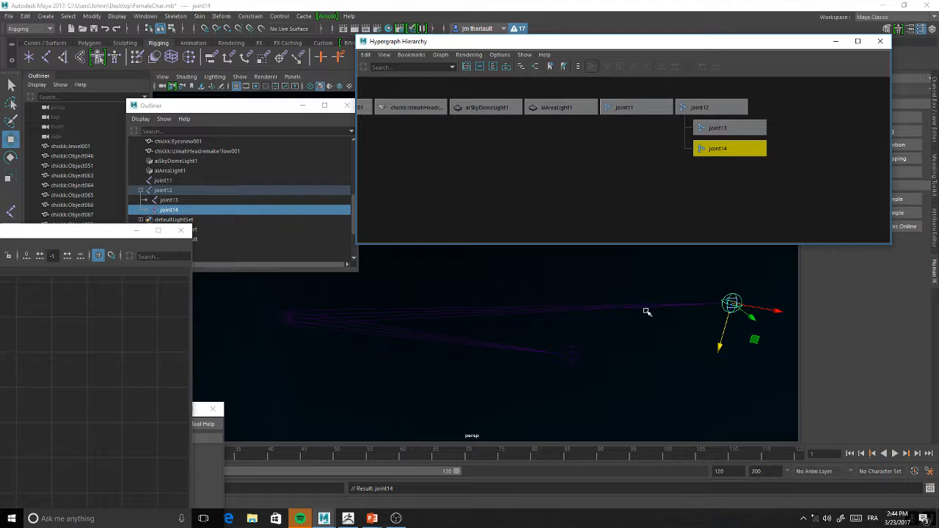
Move the Hypergraph Hierarchy window aside to show the whole character in the perspective view
{"action": "key", "text": "f"}
{"action": "left_click_drag", "start_coordinate": [534, 308], "coordinate": [688, 394], "text": "alt"}
{"action": "right_click_drag", "start_coordinate": [688, 394], "coordinate": [572, 276], "text": "alt"}
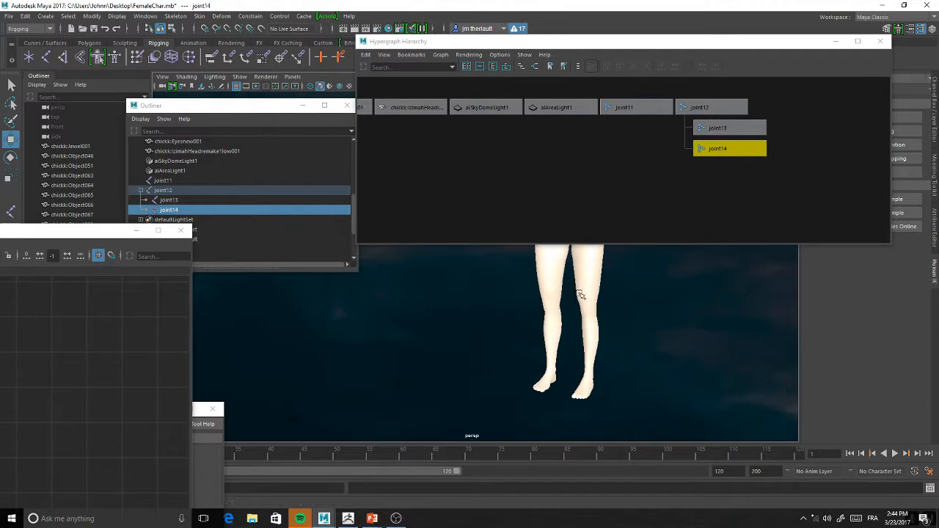
{"action": "left_click_drag", "start_coordinate": [553, 41], "coordinate": [118, 265]}
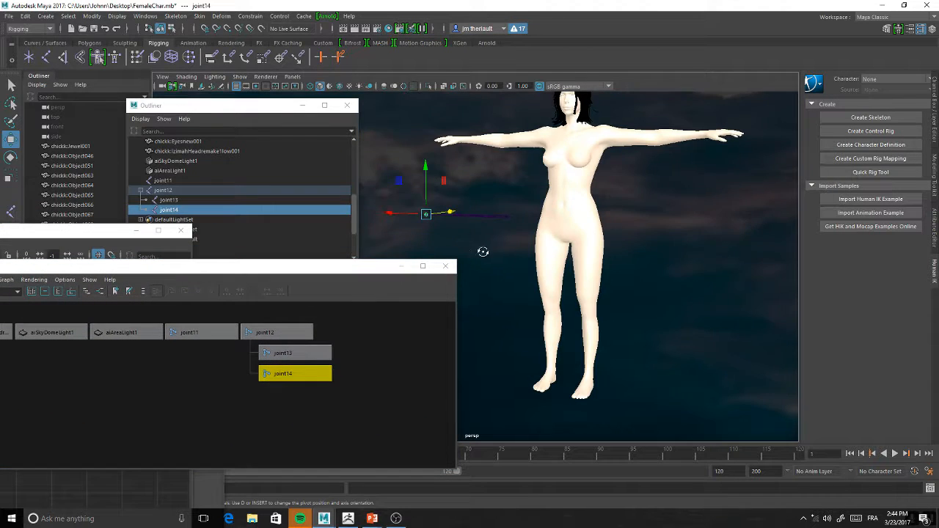
{"action": "left_click_drag", "start_coordinate": [478, 250], "coordinate": [518, 241], "text": "alt"}
Create an enlarged polygon cylinder standing beside the character's foot
{"action": "left_click", "coordinate": [95, 44]}
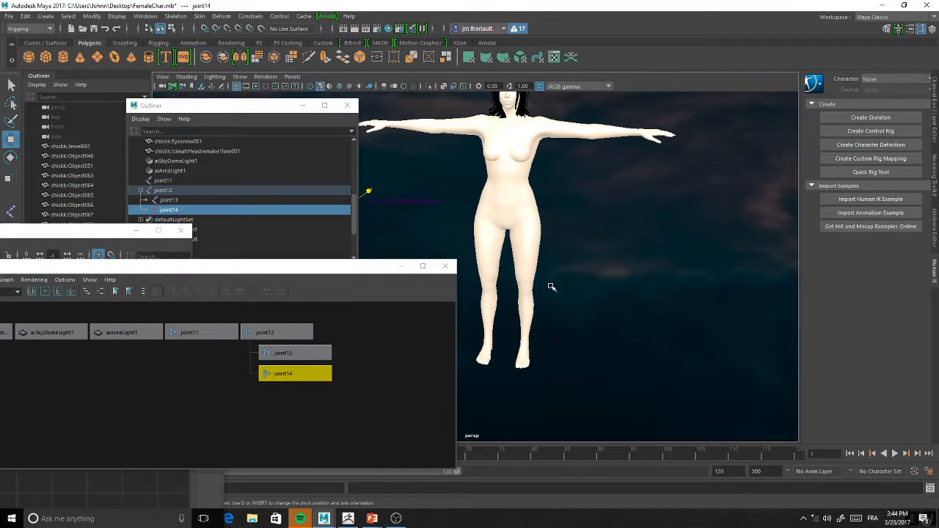
{"action": "left_click", "coordinate": [63, 57]}
{"action": "left_click_drag", "start_coordinate": [506, 352], "coordinate": [602, 233]}
{"action": "key", "text": "e"}
{"action": "key", "text": "r"}
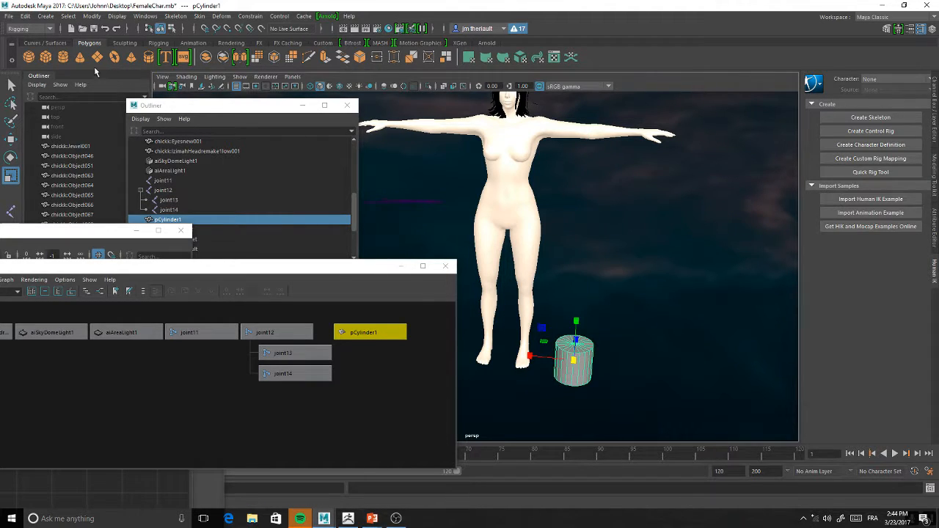
Create a small polygon pyramid next to the cylinder and parent it under pCylinder1 in the Hypergraph Hierarchy
{"action": "left_click", "coordinate": [132, 58]}
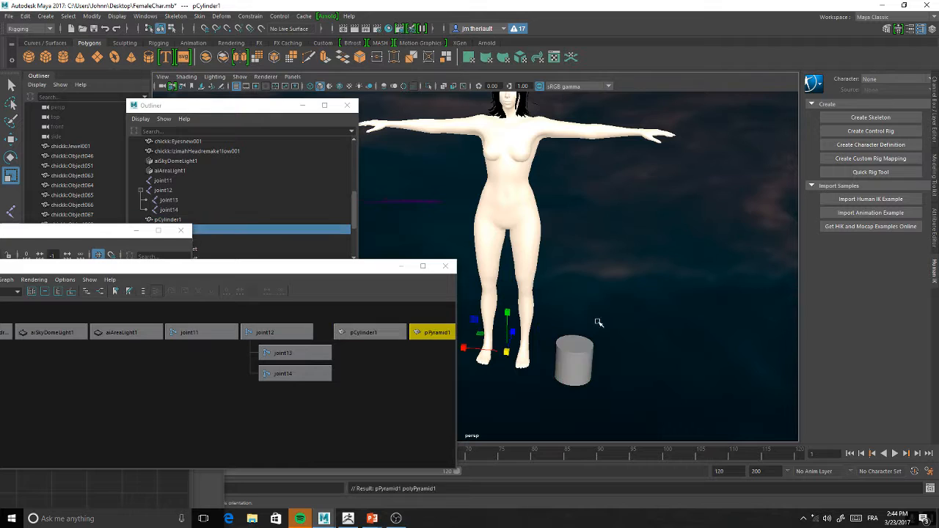
{"action": "key", "text": "w"}
{"action": "left_click_drag", "start_coordinate": [503, 356], "coordinate": [615, 294]}
{"action": "key", "text": "r"}
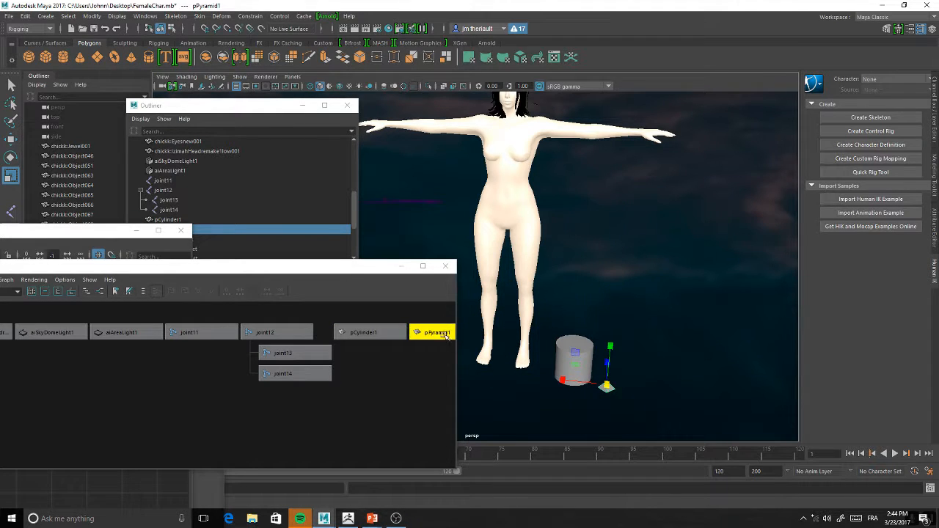
{"action": "middle_click_drag", "start_coordinate": [444, 336], "coordinate": [367, 332]}
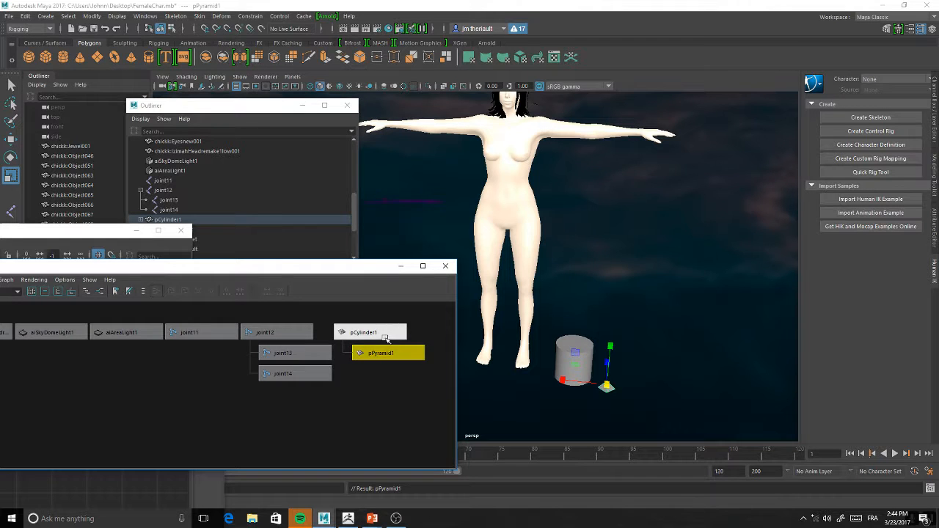
Raise the cylinder to test the pyramid's parenting, and undo the move
{"action": "left_click", "coordinate": [583, 359]}
{"action": "key", "text": "w"}
{"action": "left_click_drag", "start_coordinate": [577, 358], "coordinate": [589, 291]}
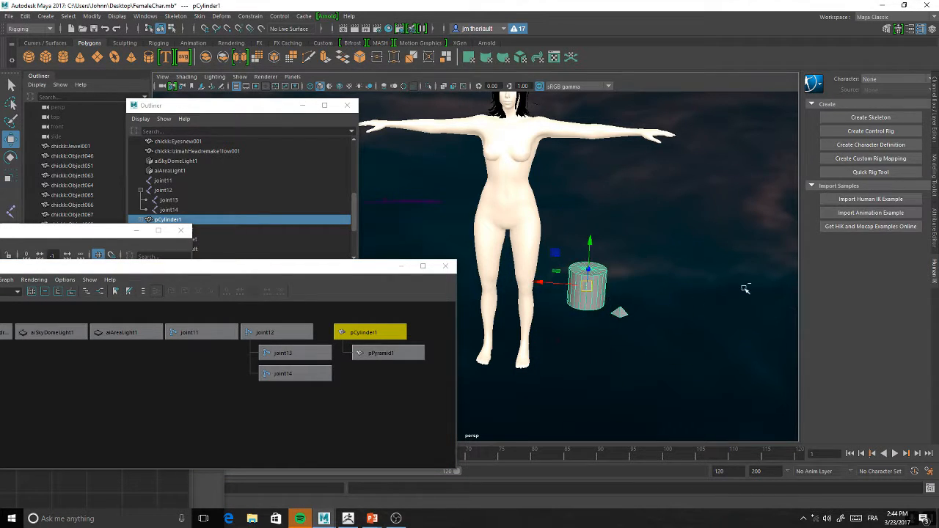
{"action": "key", "text": "ctrl+z"}
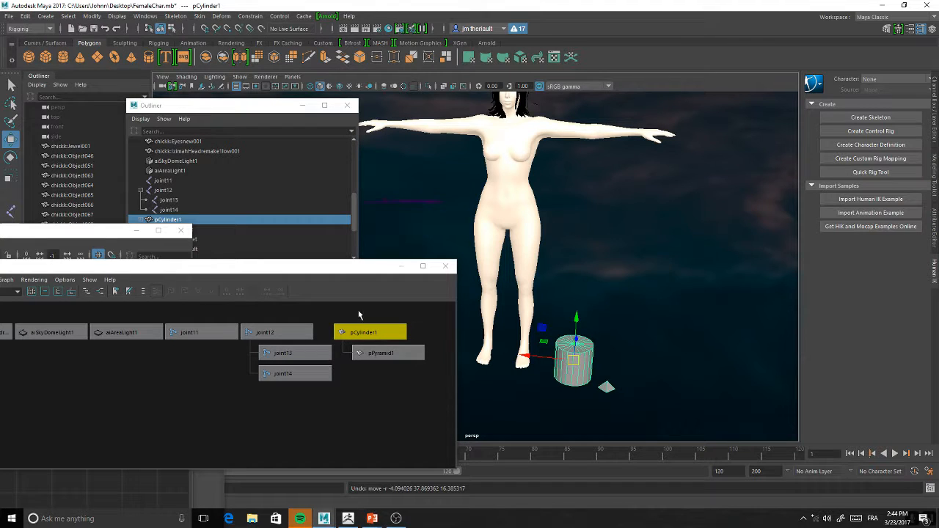
Select the joint12, joint13 and joint14 nodes together and look at the Bind Skin command without applying it
{"action": "left_click_drag", "start_coordinate": [276, 314], "coordinate": [313, 415]}
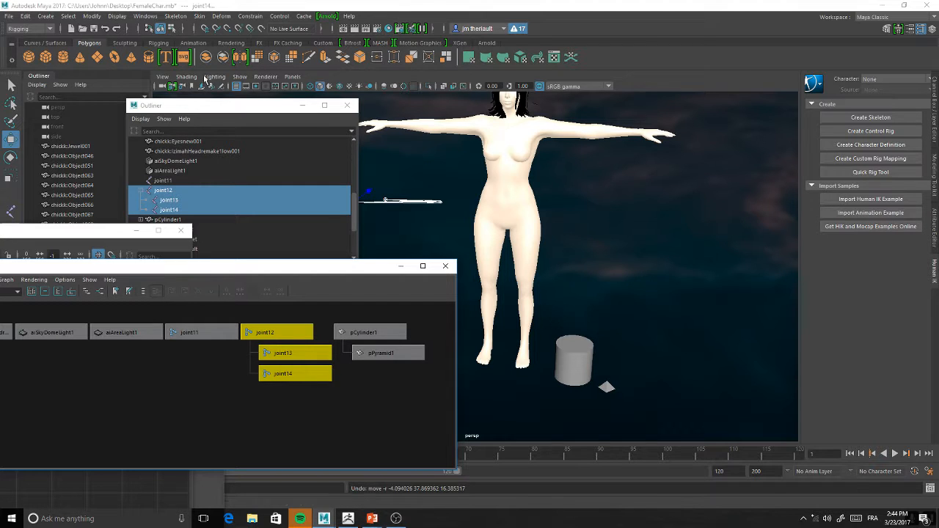
{"action": "left_click", "coordinate": [199, 16]}
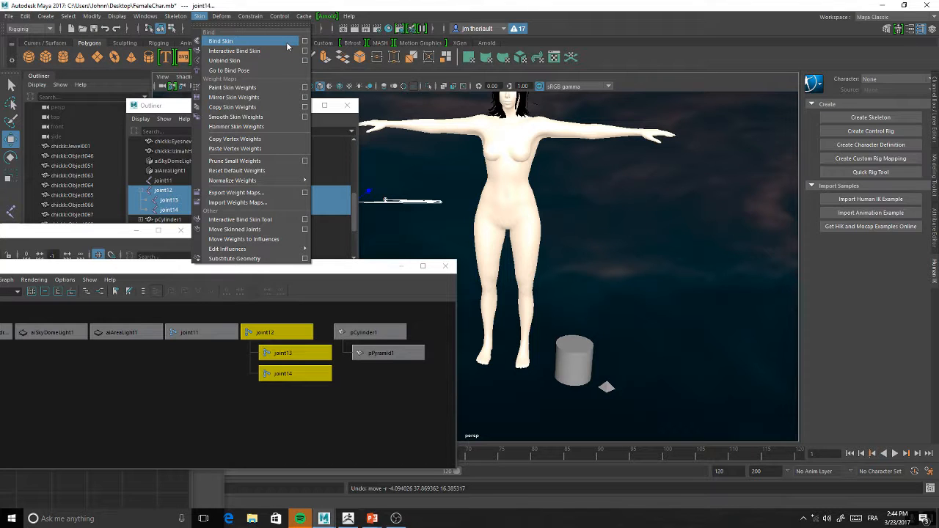
{"action": "left_click", "coordinate": [734, 297]}
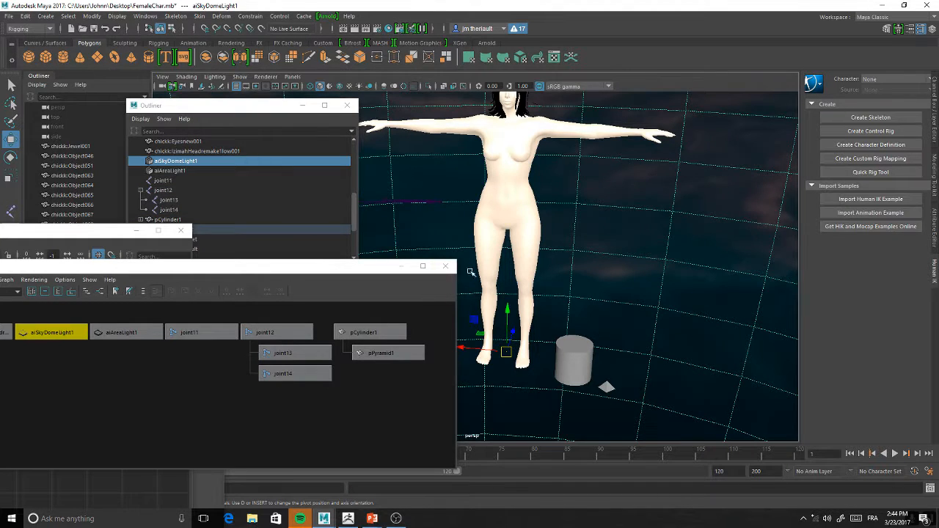
Minimize the Hypergraph Hierarchy and examine the character's body and arm from the front, the side and above
{"action": "left_click", "coordinate": [402, 267]}
{"action": "scroll", "coordinate": [558, 322], "scroll_direction": "up", "scroll_amount": 5}
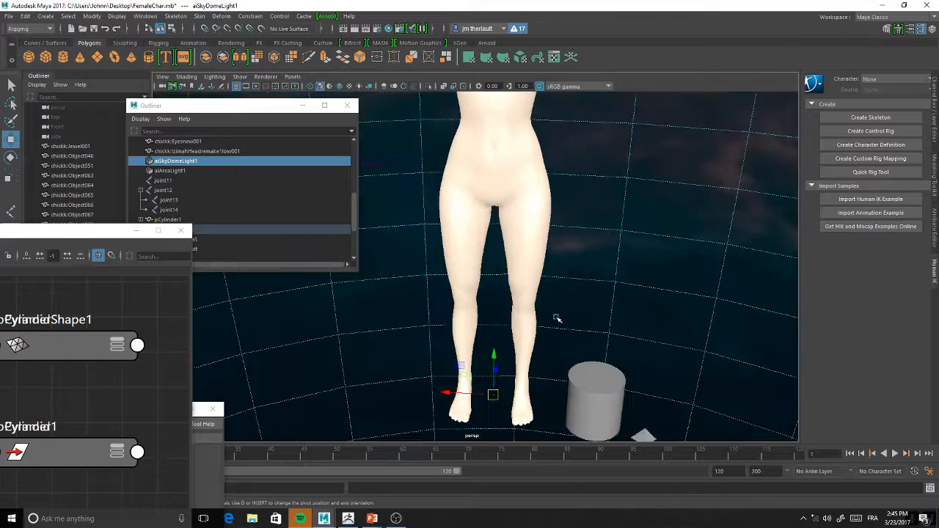
{"action": "middle_click_drag", "start_coordinate": [575, 325], "coordinate": [546, 312], "text": "alt"}
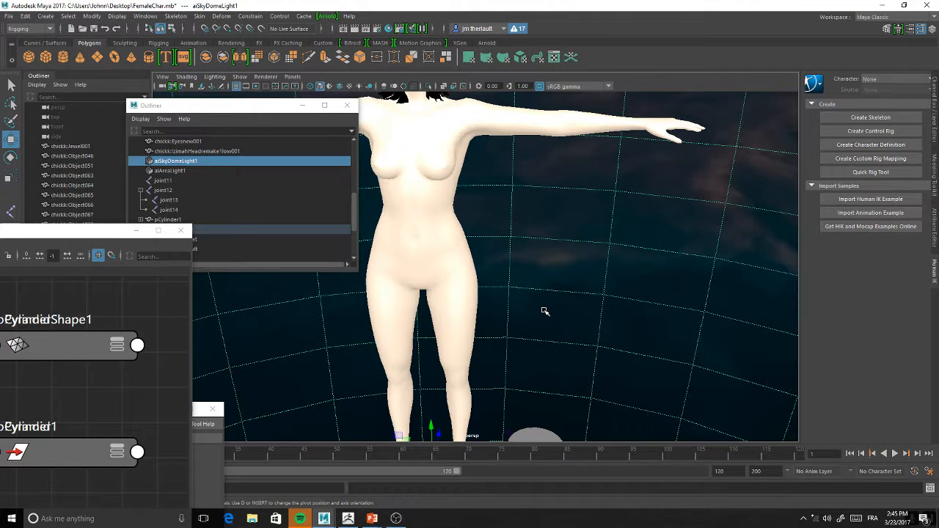
{"action": "left_click_drag", "start_coordinate": [516, 259], "coordinate": [591, 301], "text": "alt"}
{"action": "right_click_drag", "start_coordinate": [592, 302], "coordinate": [603, 264], "text": "alt"}
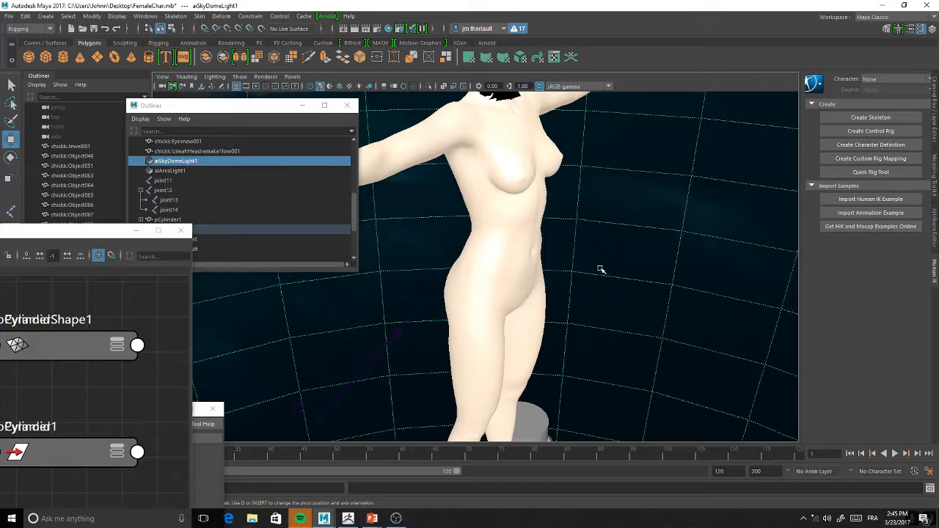
{"action": "left_click_drag", "start_coordinate": [600, 270], "coordinate": [553, 310], "text": "alt"}
{"action": "left_click_drag", "start_coordinate": [602, 333], "coordinate": [632, 330], "text": "alt"}
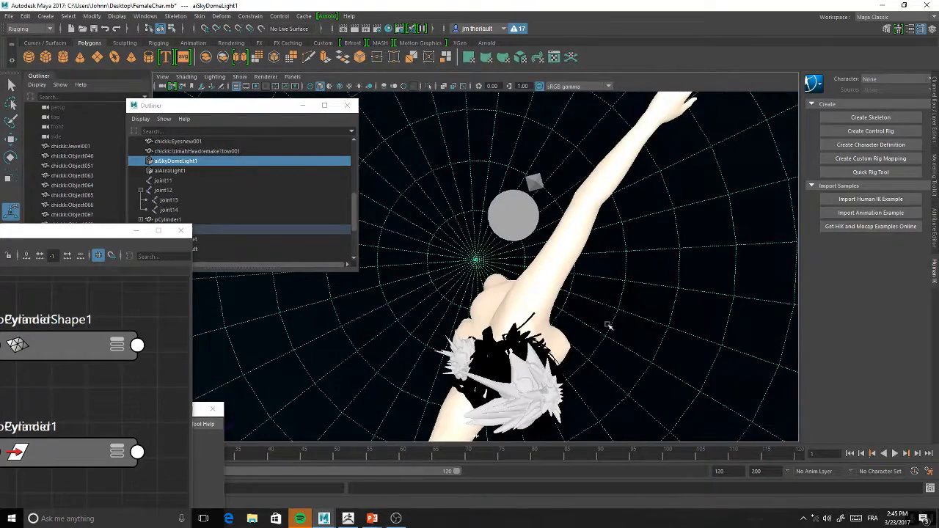
Move the Node Editor and Outliner windows aside and switch to the four-view layout
{"action": "left_click_drag", "start_coordinate": [96, 230], "coordinate": [104, 499]}
{"action": "left_click", "coordinate": [14, 253]}
{"action": "left_click_drag", "start_coordinate": [301, 105], "coordinate": [87, 170]}
Delete the aiSkyDomeLight1 sky dome light from the scene
{"action": "mouse_move", "coordinate": [290, 188]}
{"action": "middle_mouse_down", "text": "alt"}
{"action": "mouse_move", "coordinate": [221, 182]}
{"action": "mouse_move", "coordinate": [302, 182]}
{"action": "middle_mouse_up", "text": "alt"}
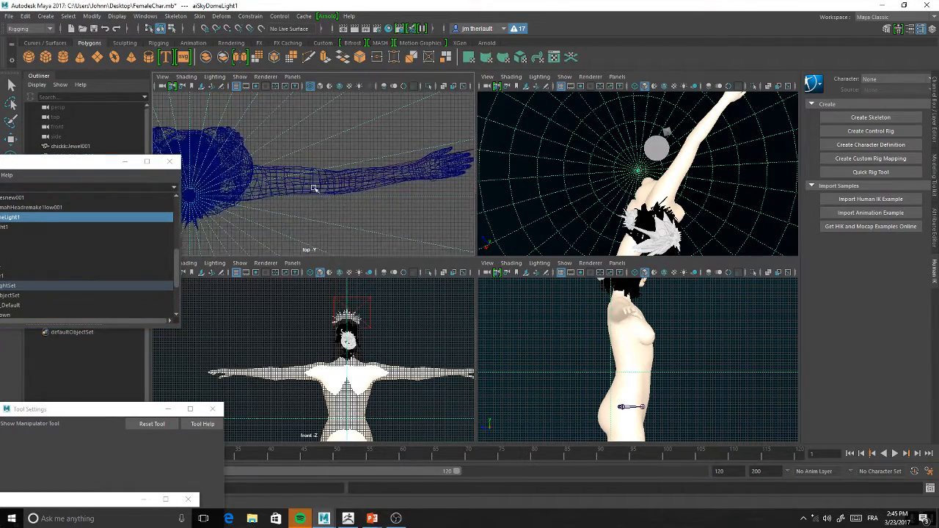
{"action": "key", "text": "Delete"}
{"action": "scroll", "coordinate": [316, 209], "scroll_direction": "up", "scroll_amount": 5}
{"action": "middle_click_drag", "start_coordinate": [331, 192], "coordinate": [326, 191], "text": "alt"}
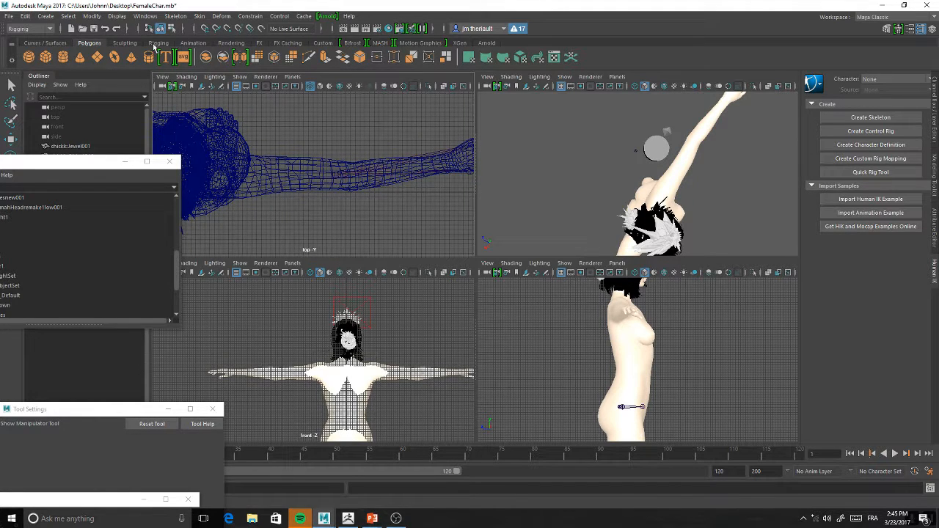
Delete the joint12 chain in the top view and maximize that view on the character's arm
{"action": "left_click", "coordinate": [157, 43]}
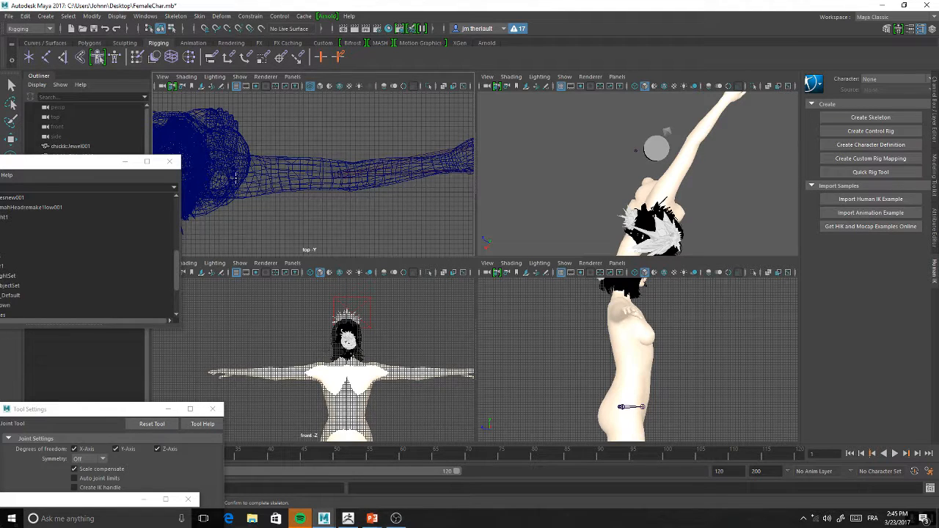
{"action": "key", "text": "w"}
{"action": "left_click", "coordinate": [297, 179]}
{"action": "left_click", "coordinate": [343, 178]}
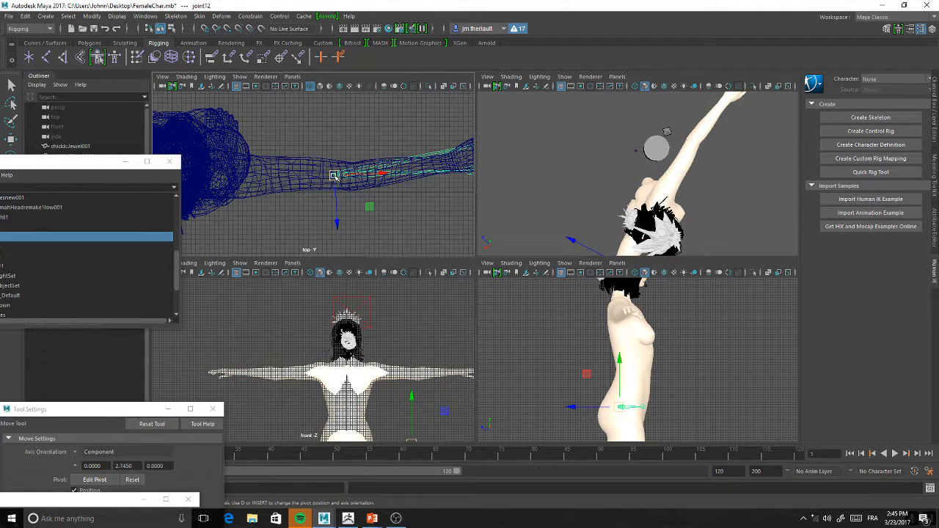
{"action": "middle_click_drag", "start_coordinate": [376, 179], "coordinate": [254, 183], "text": "alt"}
{"action": "key", "text": "Delete"}
{"action": "middle_click_drag", "start_coordinate": [330, 206], "coordinate": [455, 220], "text": "alt"}
{"action": "key", "text": "space"}
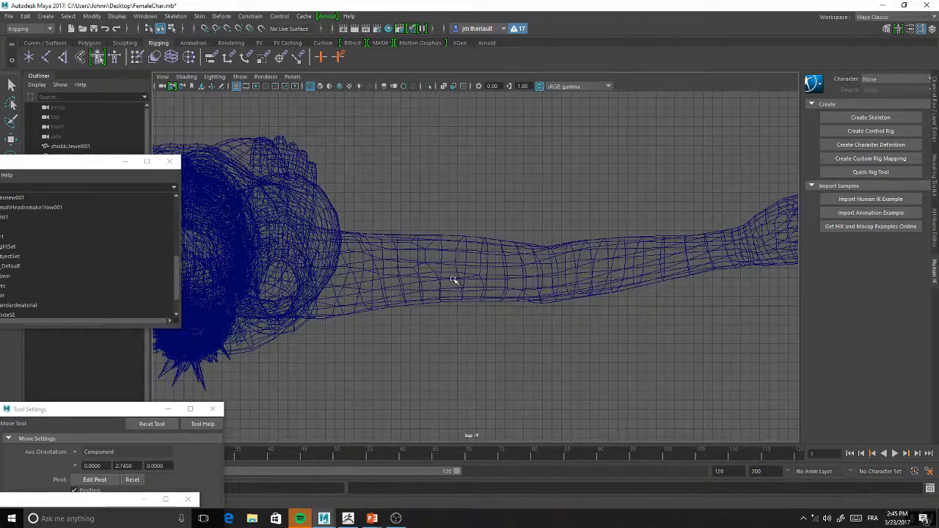
Create a joint chain in the top view from the shoulder through the elbow and wrist to the base of the index finger
{"action": "scroll", "coordinate": [430, 252], "scroll_direction": "down", "scroll_amount": 3}
{"action": "left_click", "coordinate": [29, 56]}
{"action": "scroll", "coordinate": [245, 264], "scroll_direction": "up", "scroll_amount": 3}
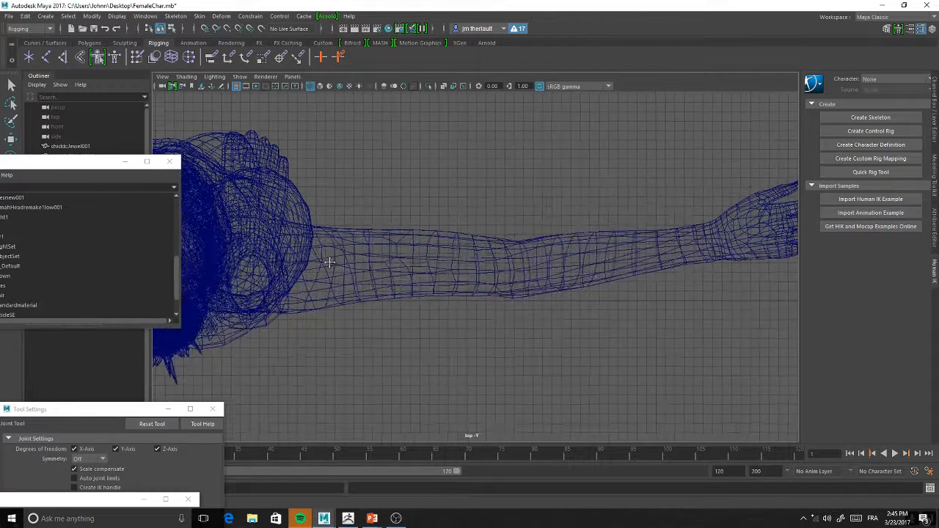
{"action": "left_click", "coordinate": [282, 265]}
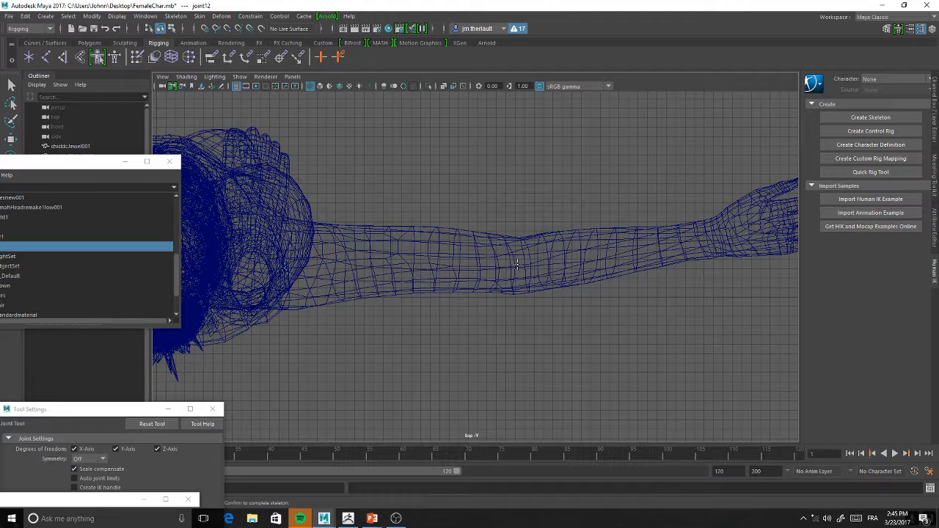
{"action": "left_click", "coordinate": [517, 264]}
{"action": "scroll", "coordinate": [512, 255], "scroll_direction": "down", "scroll_amount": 3}
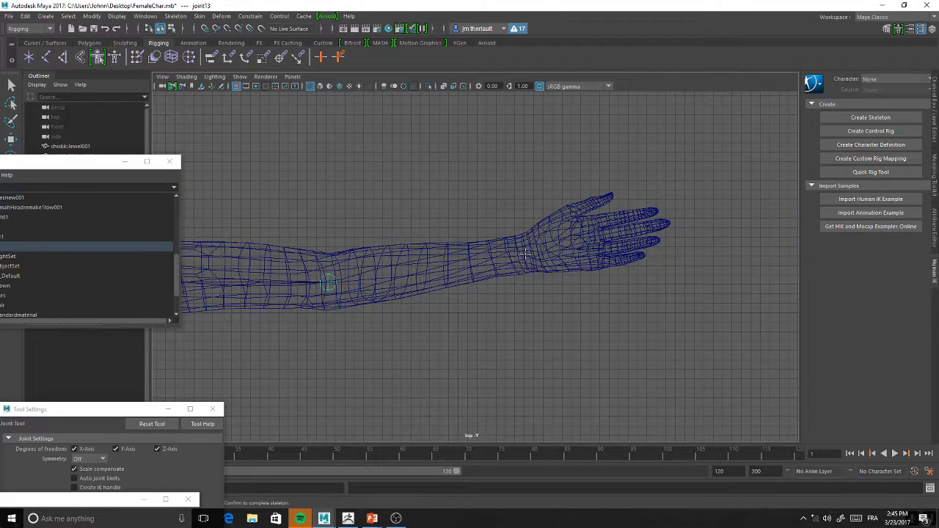
{"action": "middle_click_drag", "start_coordinate": [441, 262], "coordinate": [637, 245], "text": "alt"}
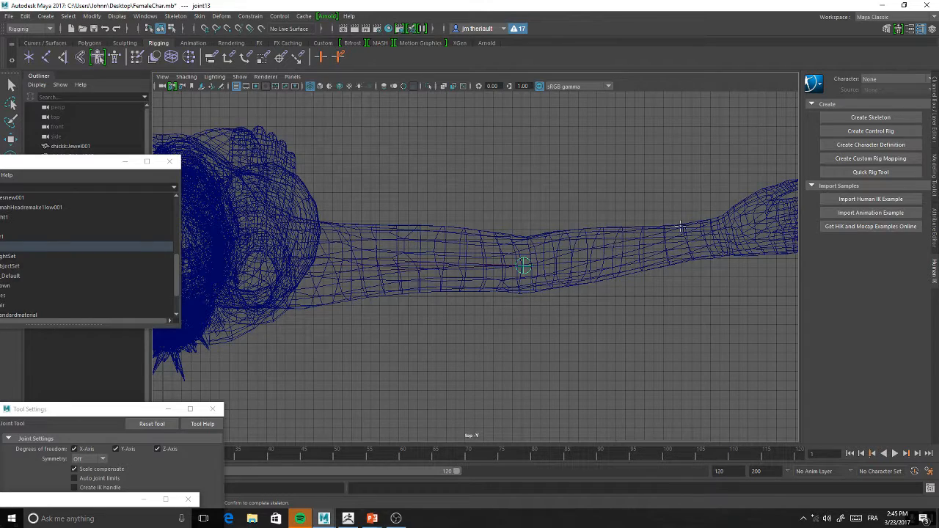
{"action": "middle_click_drag", "start_coordinate": [698, 250], "coordinate": [480, 283], "text": "alt"}
{"action": "left_click", "coordinate": [506, 258]}
{"action": "right_click_drag", "start_coordinate": [488, 287], "coordinate": [595, 349], "text": "alt"}
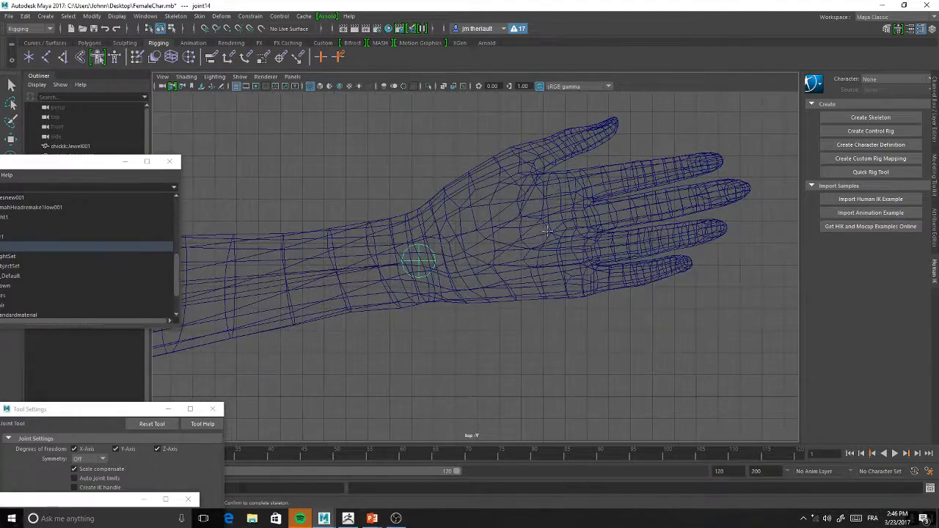
{"action": "left_click", "coordinate": [578, 188]}
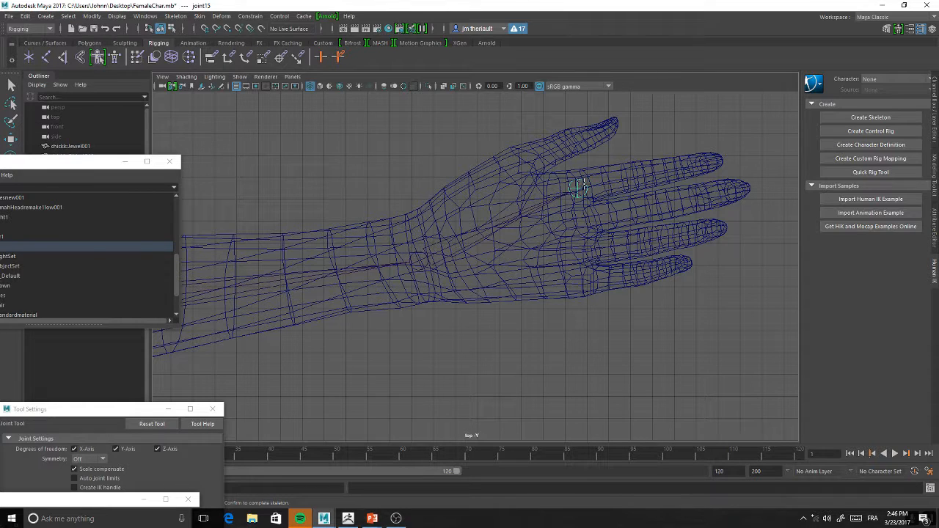
{"action": "key", "text": "Return"}
Duplicate the index knuckle joint and place the copies at the bases of the middle, ring and little fingers
{"action": "key", "text": "w"}
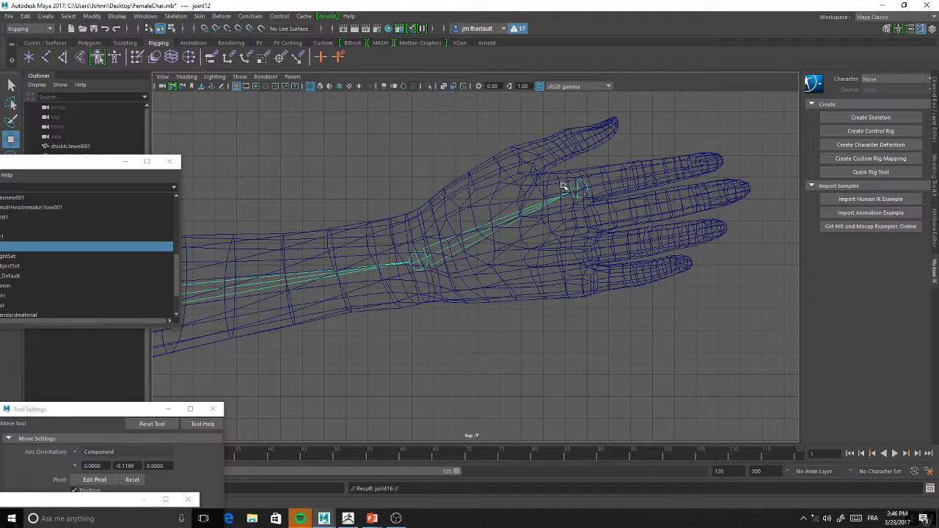
{"action": "left_click", "coordinate": [561, 188]}
{"action": "left_click", "coordinate": [579, 189]}
{"action": "left_click_drag", "start_coordinate": [579, 189], "coordinate": [581, 220]}
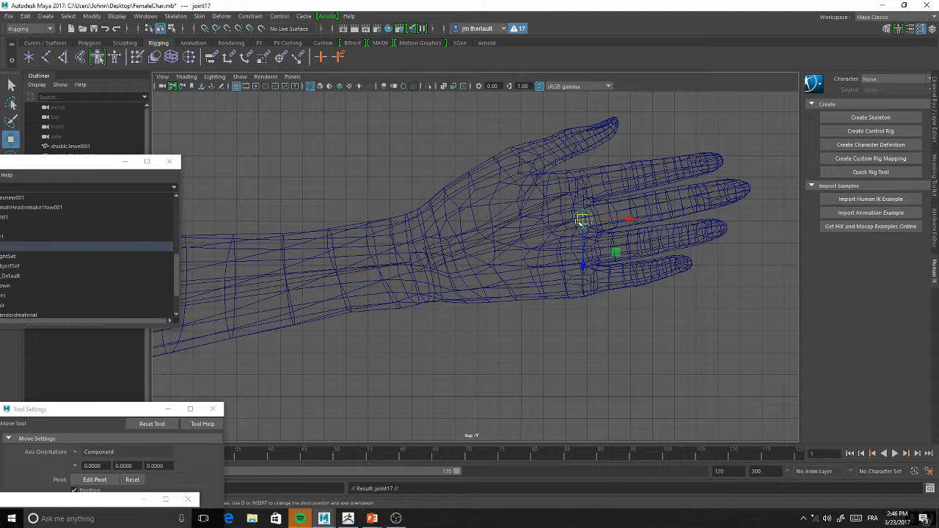
{"action": "left_click", "coordinate": [583, 252]}
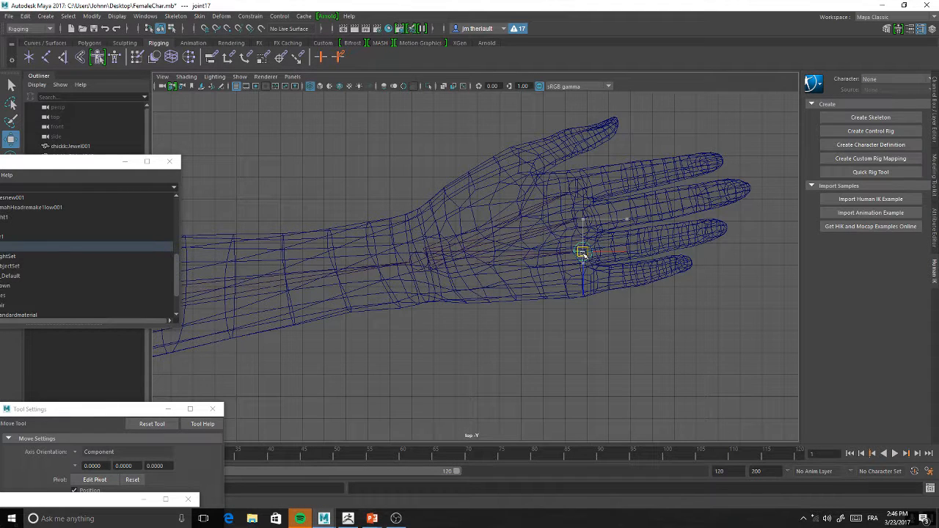
{"action": "key", "text": "Return"}
{"action": "left_click", "coordinate": [583, 281]}
{"action": "key", "text": "Return"}
Remove the trial arm chain together with its duplicated knuckle joints
{"action": "left_click", "coordinate": [579, 190]}
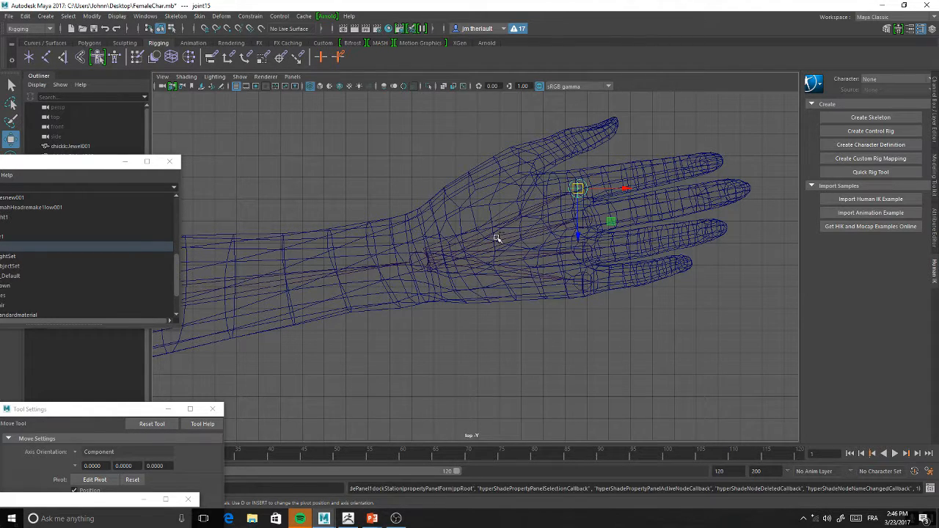
{"action": "key", "text": "ctrl+z"}
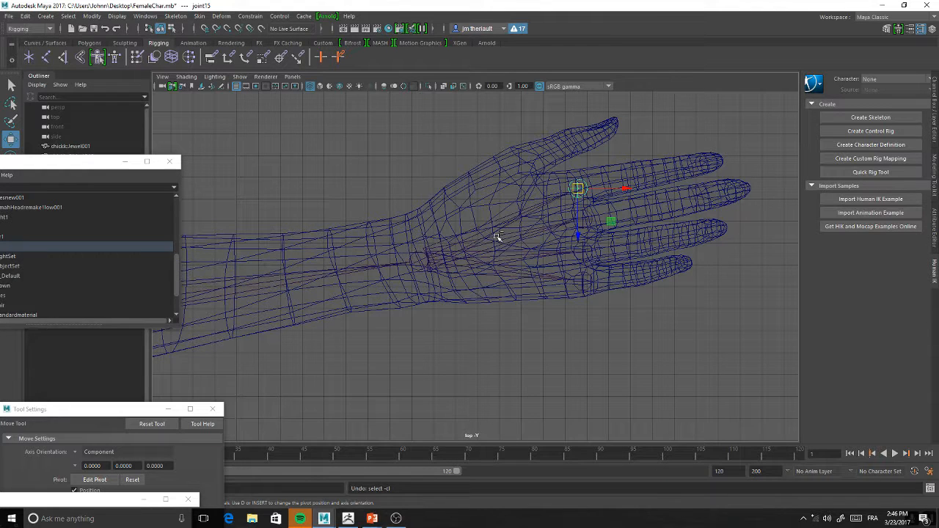
{"action": "key", "text": "ctrl+z"}
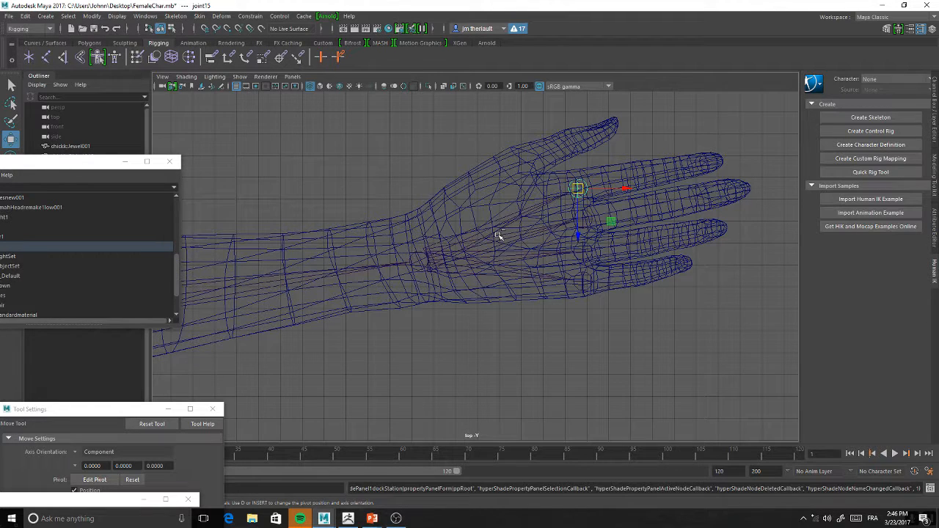
{"action": "left_click", "coordinate": [578, 280]}
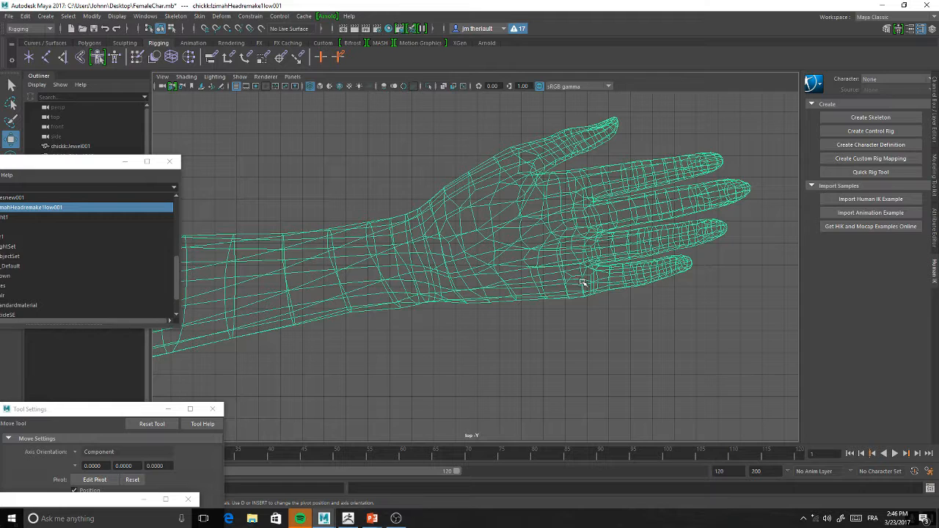
{"action": "left_click", "coordinate": [25, 16]}
{"action": "left_click", "coordinate": [58, 46]}
Start a new joint chain in the top view with joints at the shoulder, elbow and wrist
{"action": "middle_click_drag", "start_coordinate": [292, 225], "coordinate": [602, 183], "text": "alt"}
{"action": "right_click_drag", "start_coordinate": [602, 184], "coordinate": [418, 176], "text": "alt"}
{"action": "mouse_move", "coordinate": [418, 176]}
{"action": "middle_mouse_down", "text": "alt"}
{"action": "mouse_move", "coordinate": [603, 152]}
{"action": "mouse_move", "coordinate": [404, 173]}
{"action": "middle_mouse_up", "text": "alt"}
{"action": "left_click", "coordinate": [47, 58]}
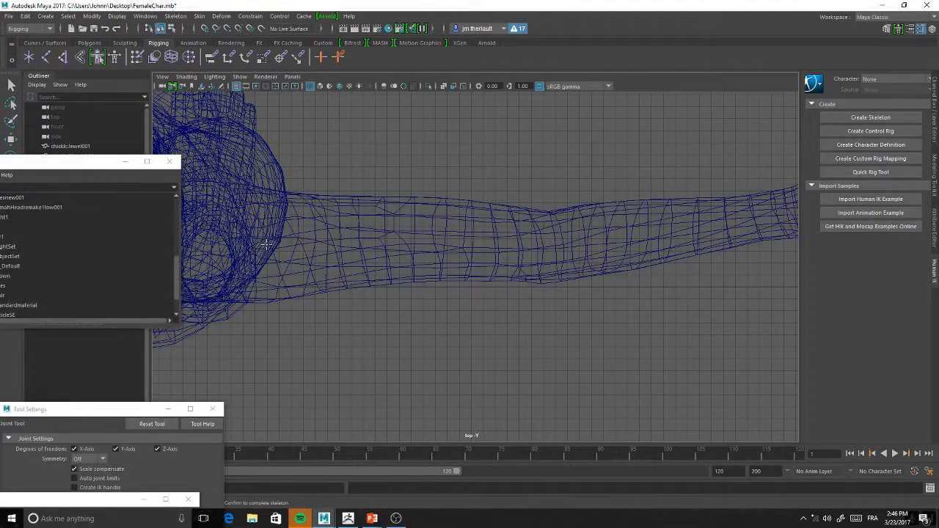
{"action": "left_click", "coordinate": [256, 245]}
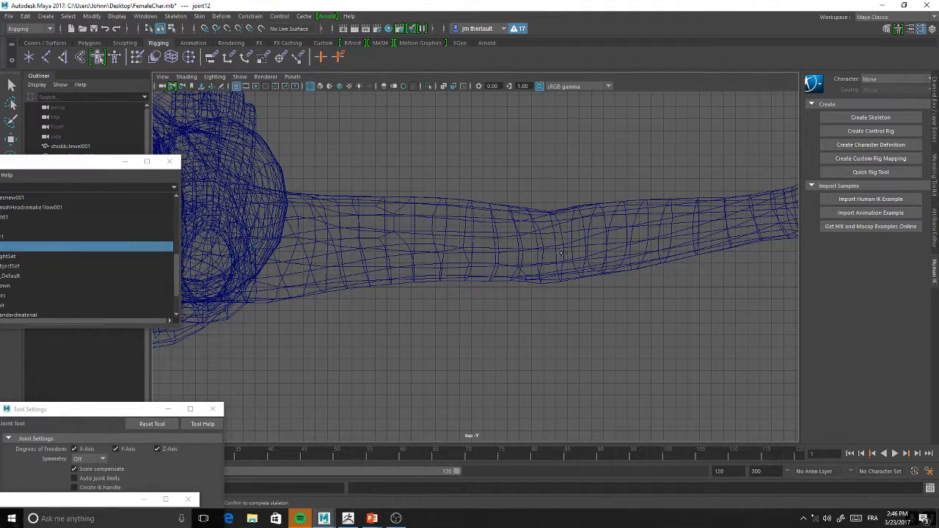
{"action": "left_click", "coordinate": [550, 246]}
{"action": "middle_click_drag", "start_coordinate": [657, 230], "coordinate": [400, 264], "text": "alt"}
{"action": "left_click", "coordinate": [543, 248]}
Continue the chain through the index finger with joints at its base, two finger knuckles and tip, and complete the skeleton
{"action": "scroll", "coordinate": [544, 239], "scroll_direction": "up", "scroll_amount": 5}
{"action": "scroll", "coordinate": [543, 236], "scroll_direction": "up", "scroll_amount": 1}
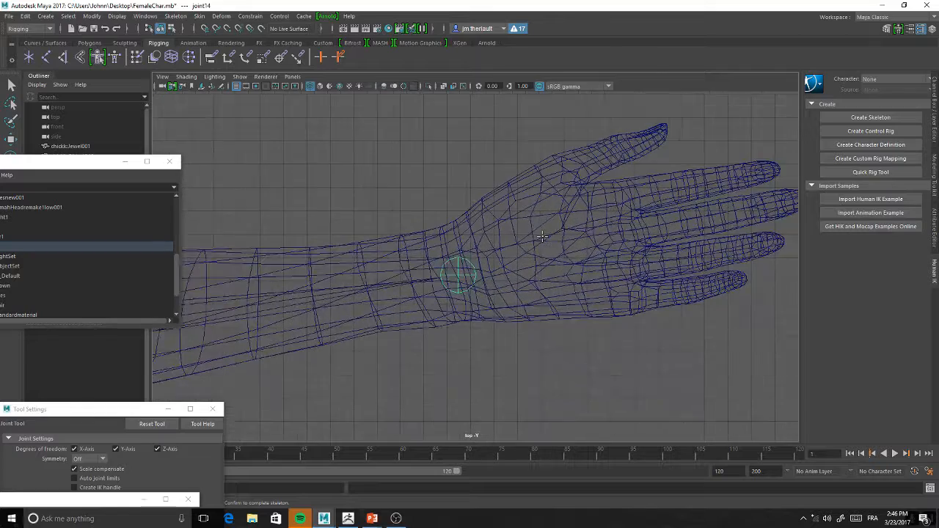
{"action": "left_click", "coordinate": [622, 196]}
{"action": "middle_click_drag", "start_coordinate": [653, 188], "coordinate": [506, 222], "text": "alt"}
{"action": "left_click", "coordinate": [545, 209]}
{"action": "left_click", "coordinate": [503, 222]}
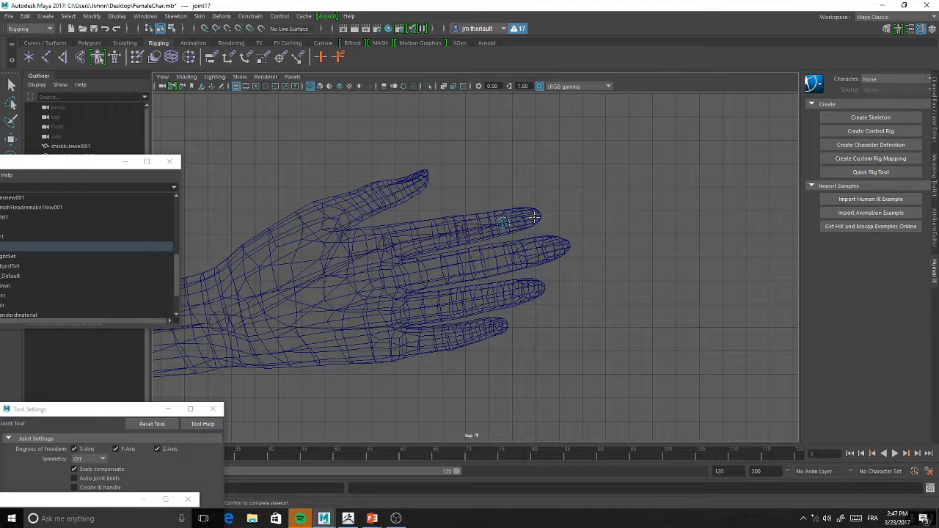
{"action": "left_click", "coordinate": [537, 217]}
{"action": "middle_click_drag", "start_coordinate": [432, 198], "coordinate": [470, 166], "text": "alt"}
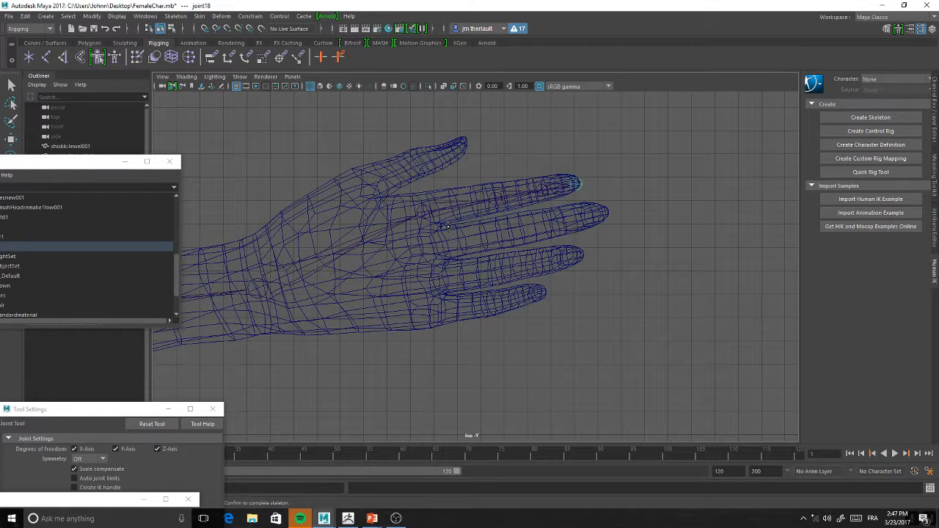
{"action": "key", "text": "Return"}
Duplicate the index finger's joint chain and move the copy onto the middle finger
{"action": "key", "text": "w"}
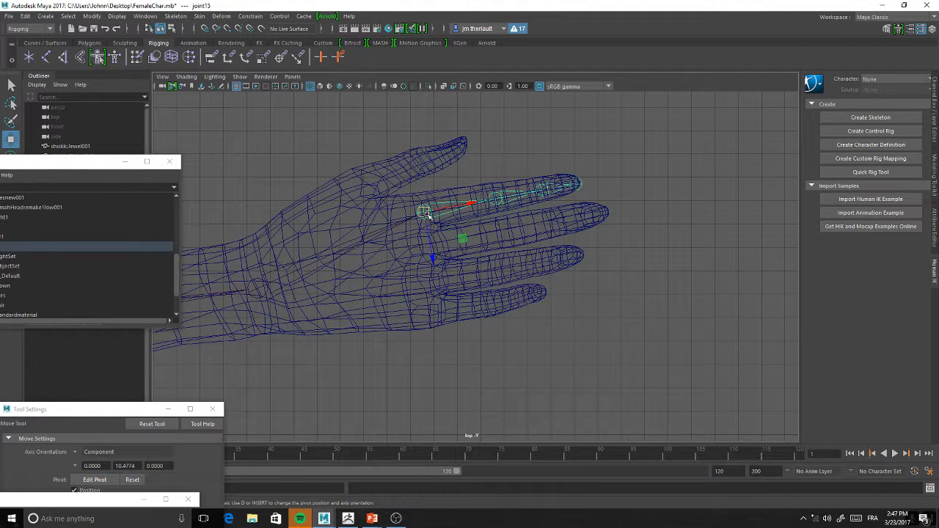
{"action": "key", "text": "ctrl+d"}
{"action": "left_click_drag", "start_coordinate": [427, 213], "coordinate": [433, 248]}
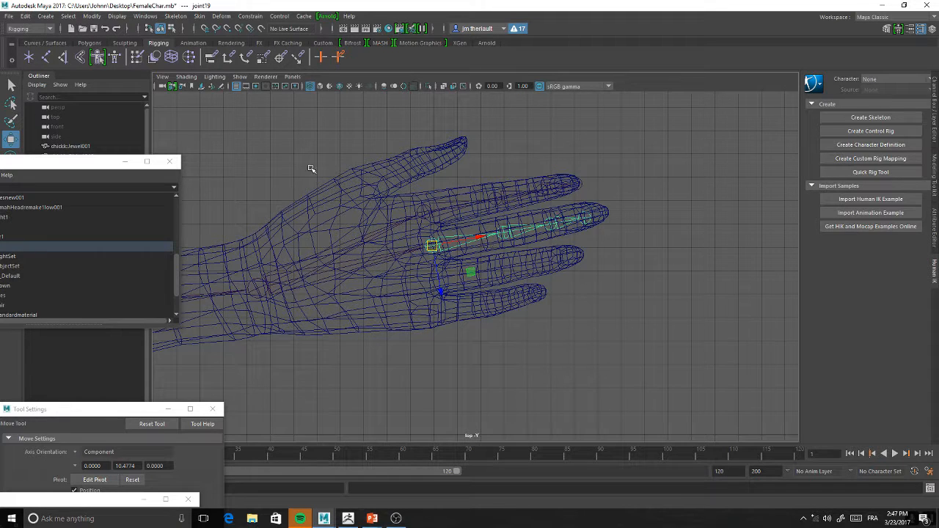
Compare the Move tool's Object and World axis orientations on the middle finger's second joint and restore Component
{"action": "left_click", "coordinate": [507, 233]}
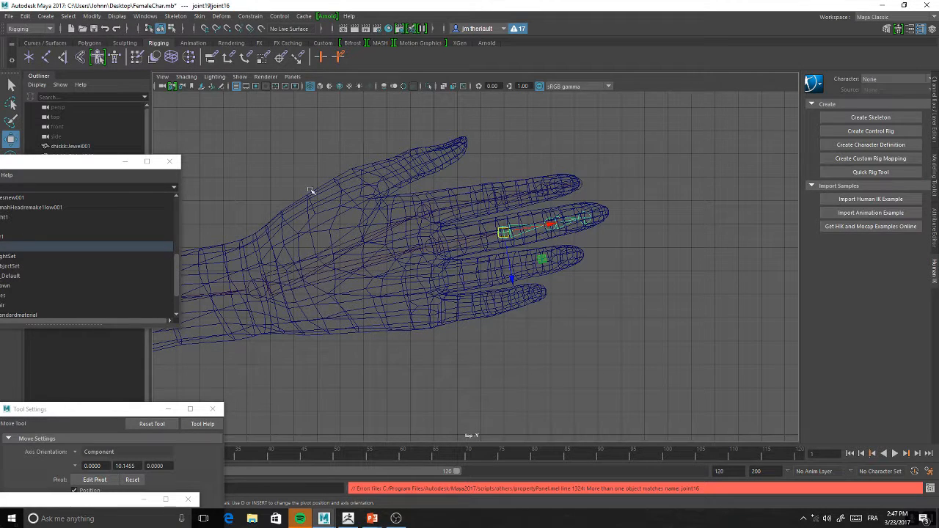
{"action": "left_click_drag", "start_coordinate": [108, 157], "coordinate": [153, 293]}
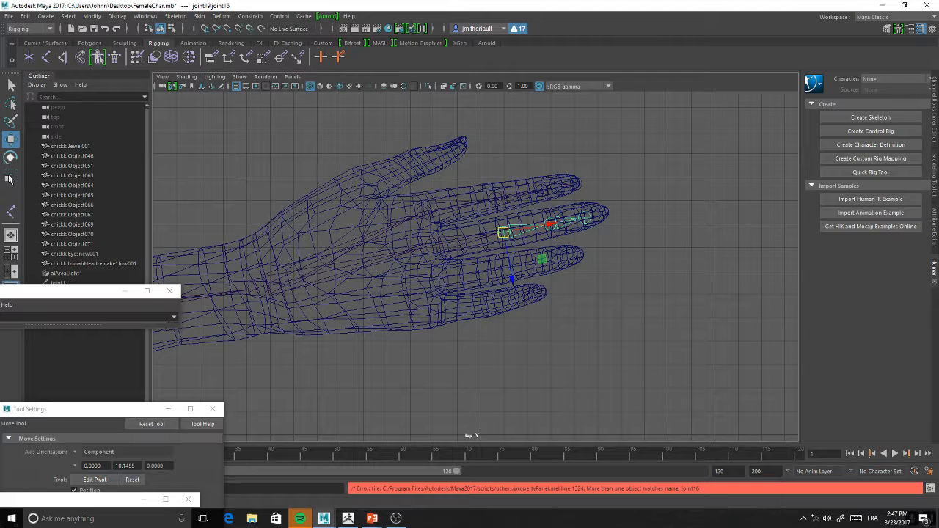
{"action": "left_click_drag", "start_coordinate": [109, 410], "coordinate": [99, 74]}
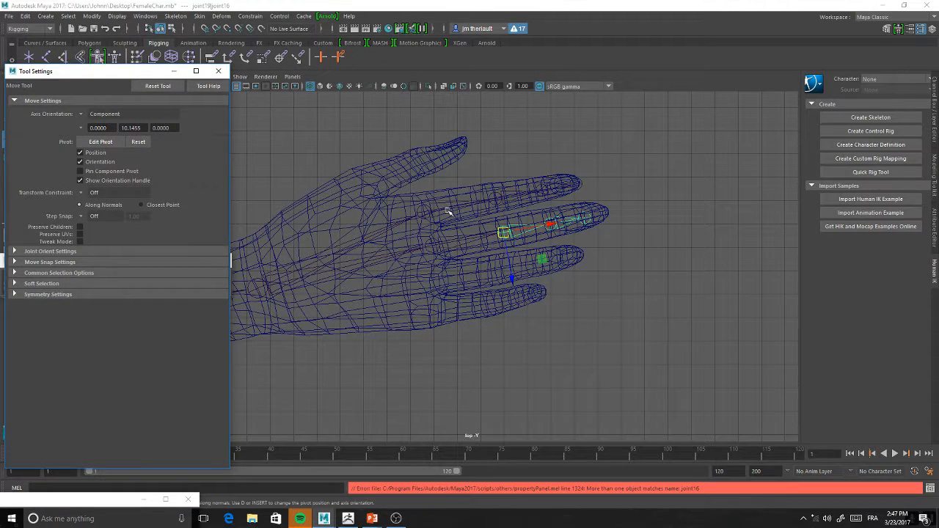
{"action": "left_click", "coordinate": [86, 116]}
{"action": "left_click", "coordinate": [94, 117]}
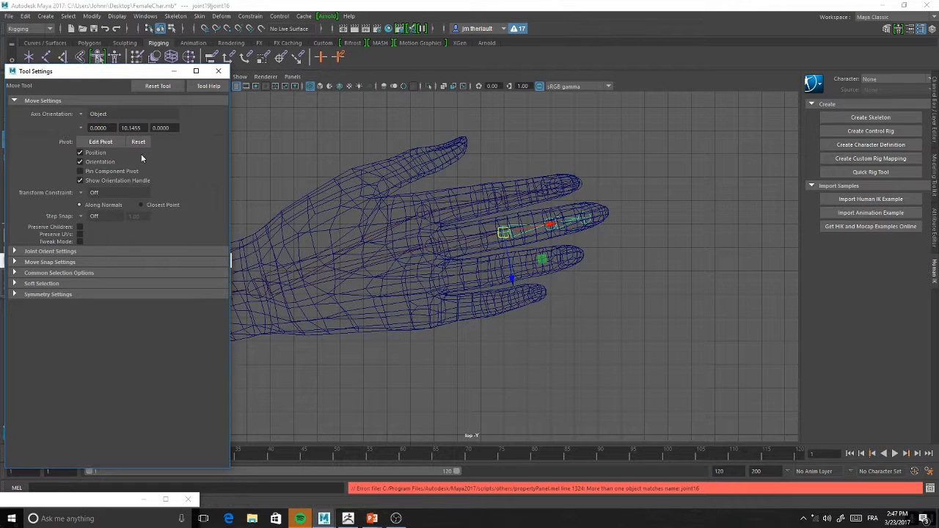
{"action": "left_click", "coordinate": [80, 114]}
{"action": "left_click", "coordinate": [94, 126]}
{"action": "left_click", "coordinate": [86, 116]}
{"action": "left_click", "coordinate": [108, 116]}
{"action": "left_click", "coordinate": [79, 114]}
{"action": "left_click", "coordinate": [103, 117]}
{"action": "left_click", "coordinate": [110, 115]}
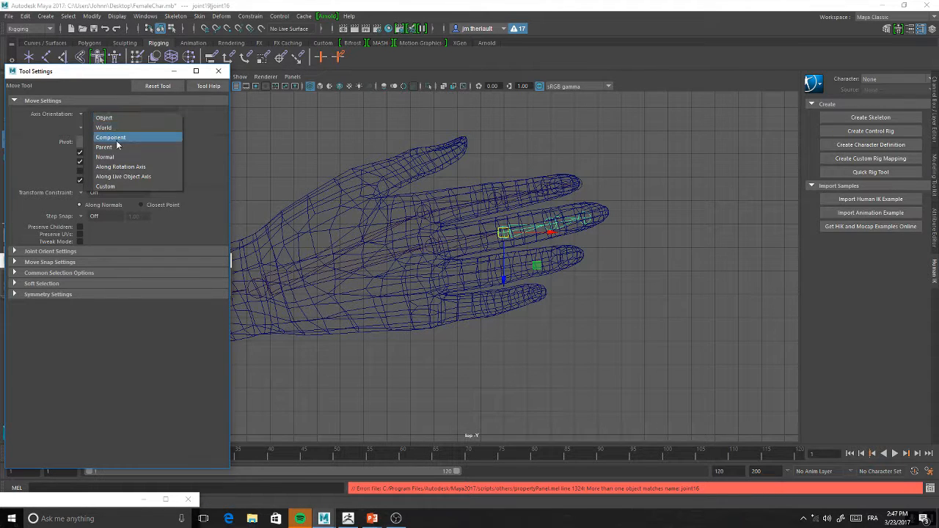
{"action": "left_click", "coordinate": [117, 140]}
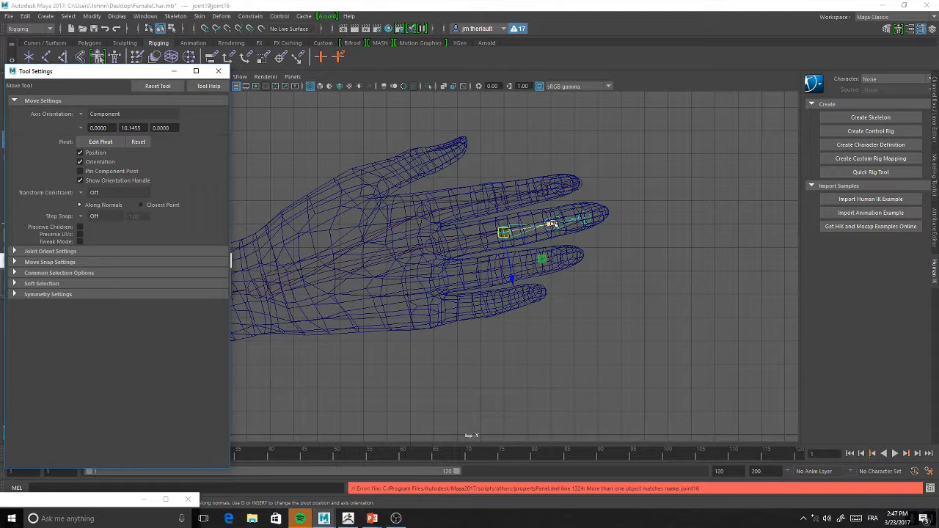
Slide the middle finger's second joint slightly toward the fingertip along its bone axis and try moving the third joint
{"action": "key", "text": "ctrl+z"}
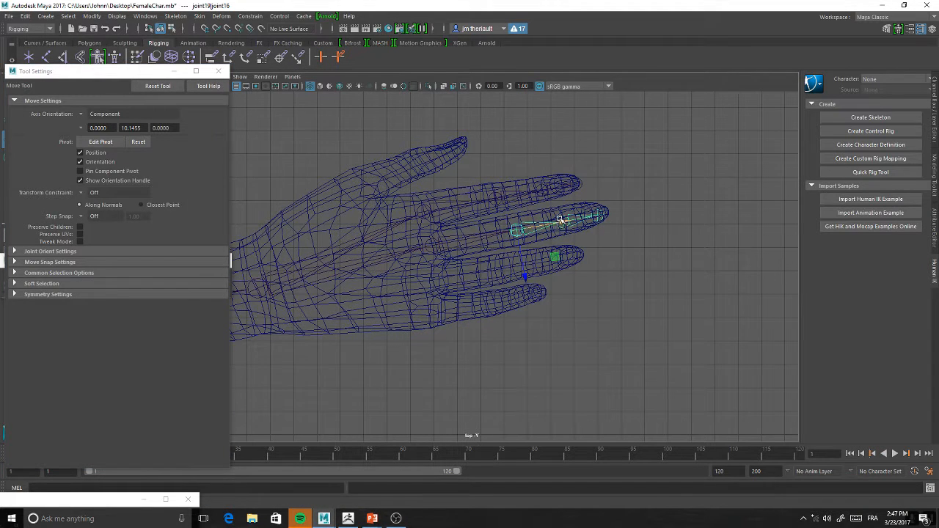
{"action": "left_click_drag", "start_coordinate": [556, 223], "coordinate": [560, 223]}
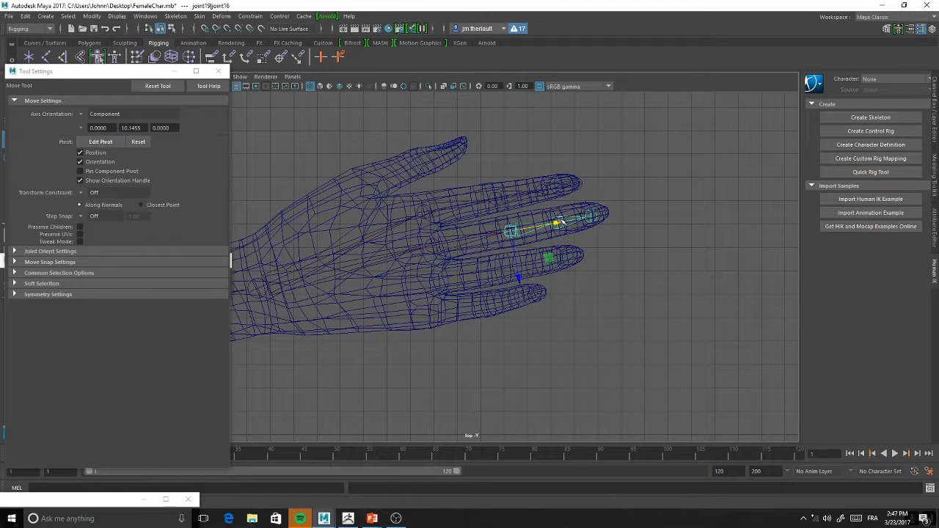
{"action": "left_click", "coordinate": [593, 218]}
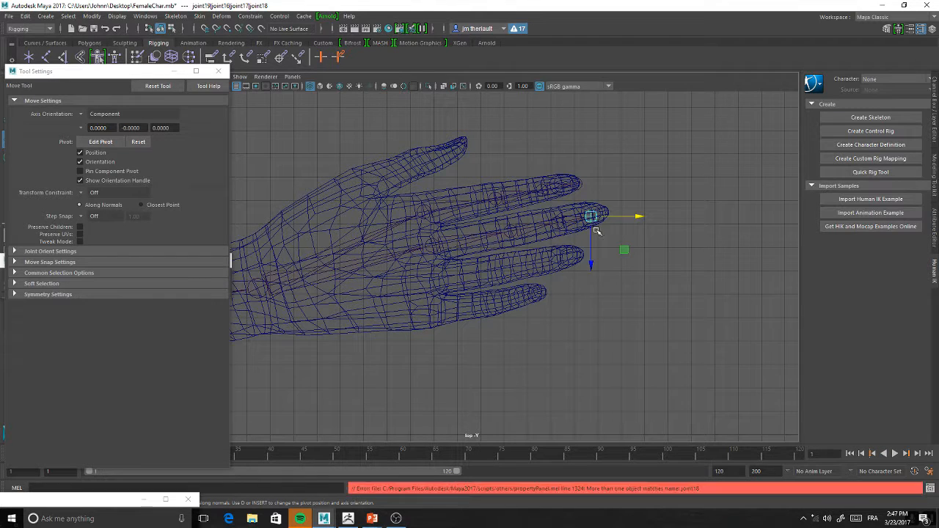
{"action": "left_click", "coordinate": [557, 224]}
{"action": "key", "text": "ctrl+z"}
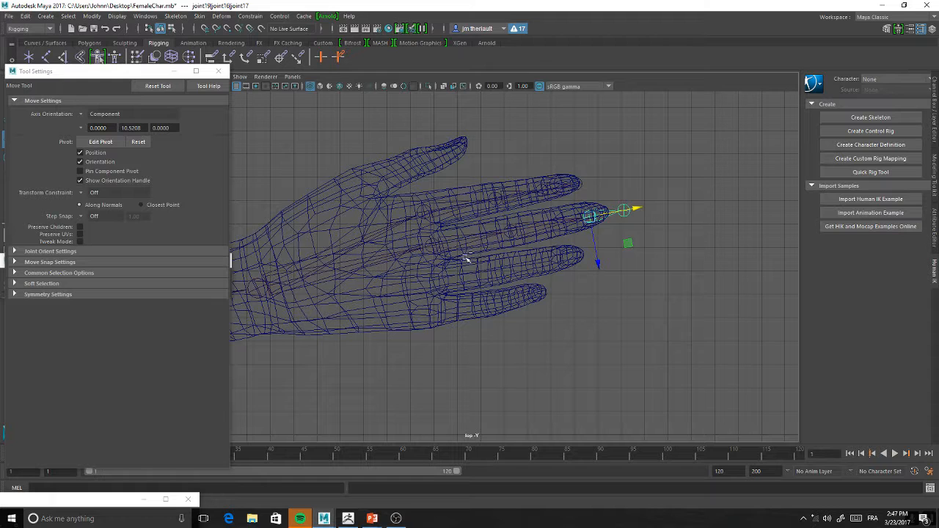
Duplicate the middle finger's joint chain and position the copy on the ring finger
{"action": "left_click", "coordinate": [432, 246]}
{"action": "key", "text": "ctrl+d"}
{"action": "left_click_drag", "start_coordinate": [432, 246], "coordinate": [490, 293]}
{"action": "key", "text": "e"}
Slide the ring finger's second and third joints back along the bone axis to line up with its knuckles
{"action": "left_click", "coordinate": [523, 267]}
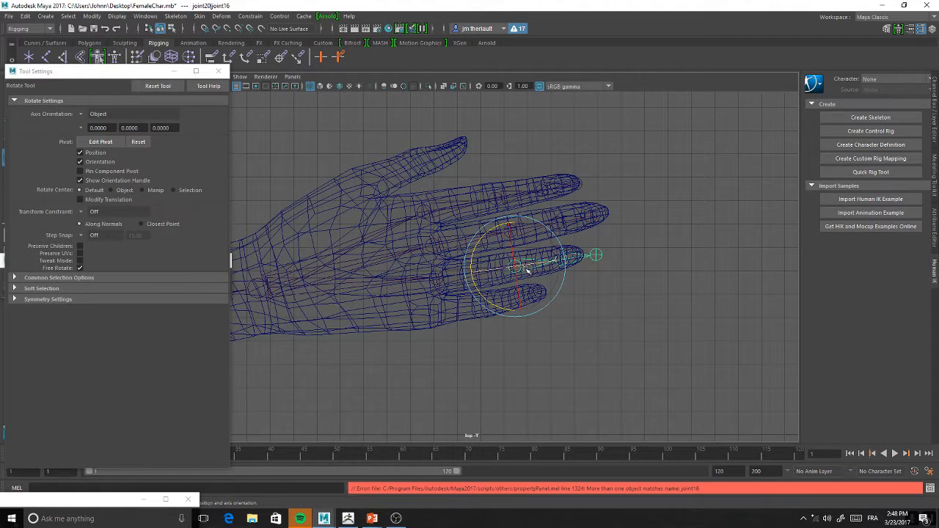
{"action": "key", "text": "w"}
{"action": "left_click_drag", "start_coordinate": [552, 266], "coordinate": [550, 265]}
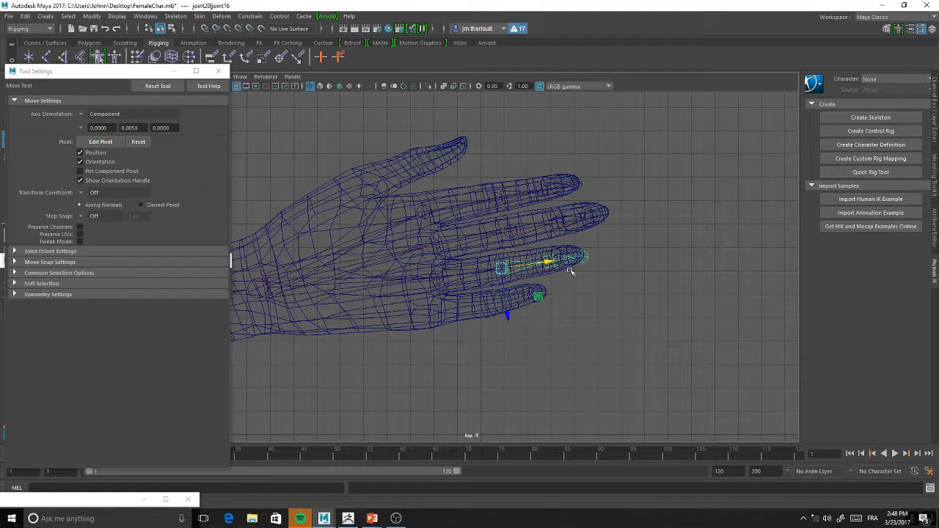
{"action": "left_click", "coordinate": [549, 263]}
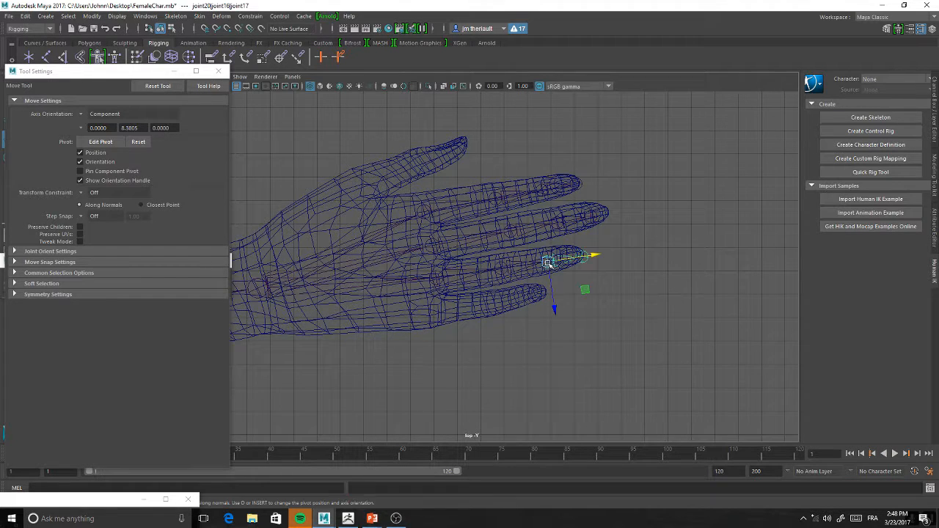
{"action": "left_click_drag", "start_coordinate": [594, 256], "coordinate": [595, 256]}
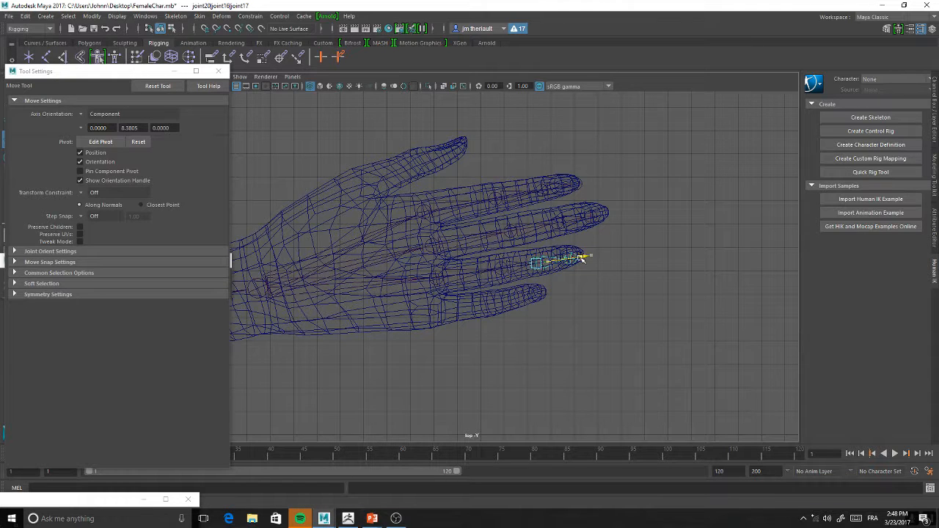
{"action": "left_click_drag", "start_coordinate": [585, 259], "coordinate": [541, 263]}
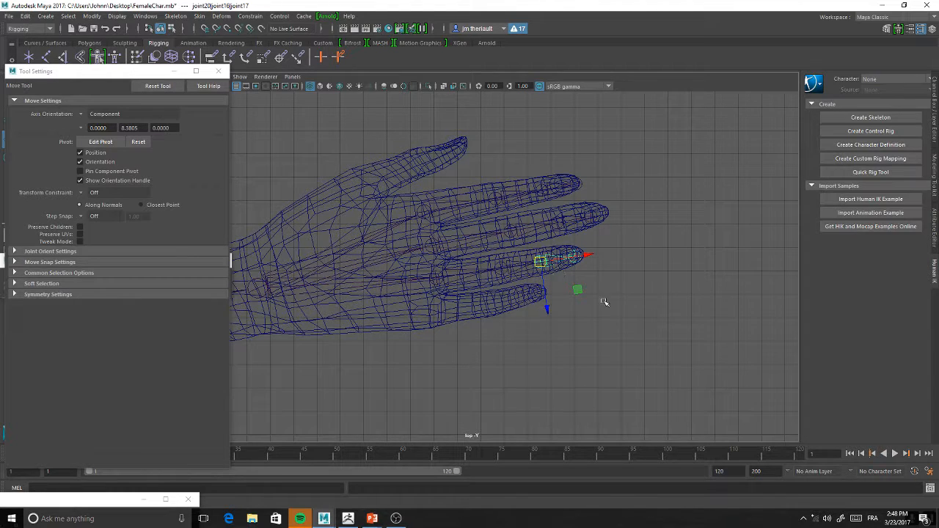
Duplicate the ring finger's joint chain and position the copy at the base of the little finger
{"action": "middle_click_drag", "start_coordinate": [435, 351], "coordinate": [489, 360], "text": "alt"}
{"action": "left_click", "coordinate": [459, 277]}
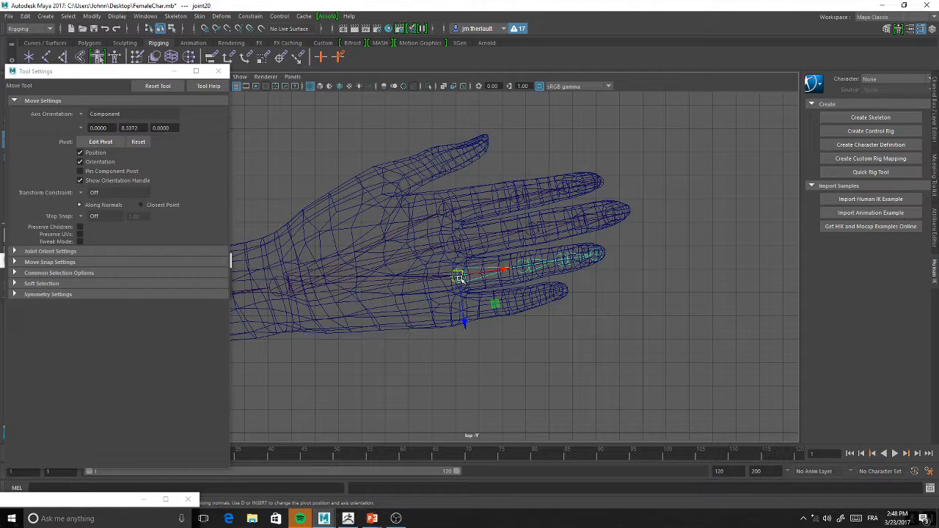
{"action": "key", "text": "ctrl+d"}
{"action": "left_click_drag", "start_coordinate": [459, 279], "coordinate": [457, 313]}
Slide the little finger's second, third and tip joints back to match its knuckles and fingertip
{"action": "left_click", "coordinate": [521, 301]}
{"action": "left_click_drag", "start_coordinate": [561, 295], "coordinate": [546, 299]}
{"action": "left_click", "coordinate": [546, 296]}
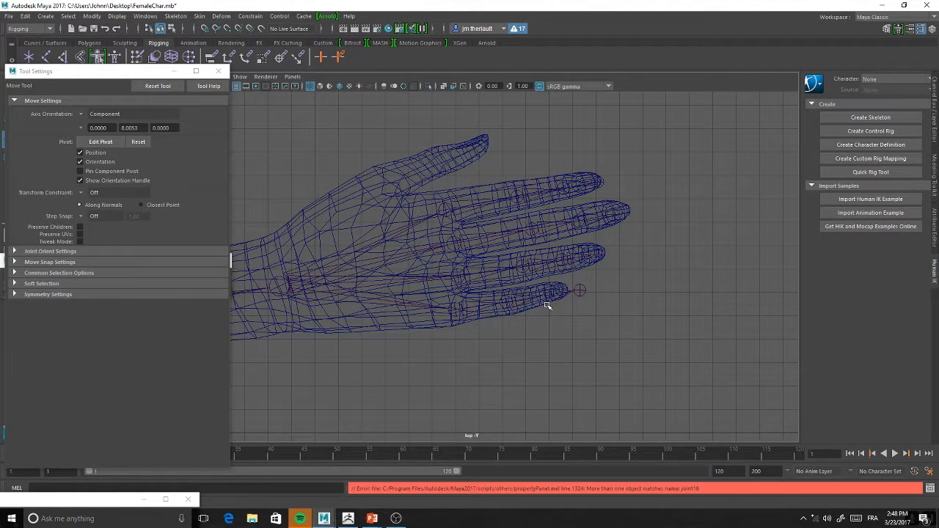
{"action": "left_click_drag", "start_coordinate": [546, 297], "coordinate": [538, 296]}
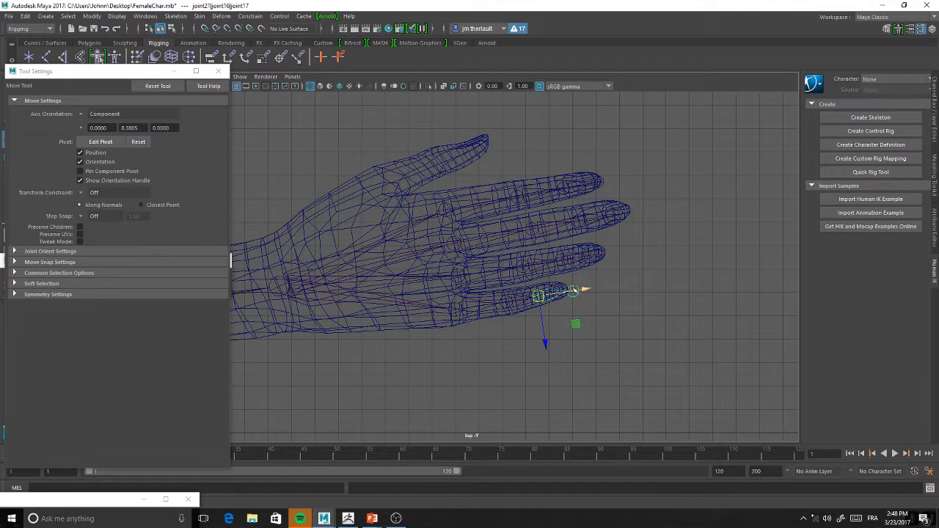
{"action": "left_click", "coordinate": [573, 291]}
{"action": "left_click_drag", "start_coordinate": [575, 292], "coordinate": [562, 293]}
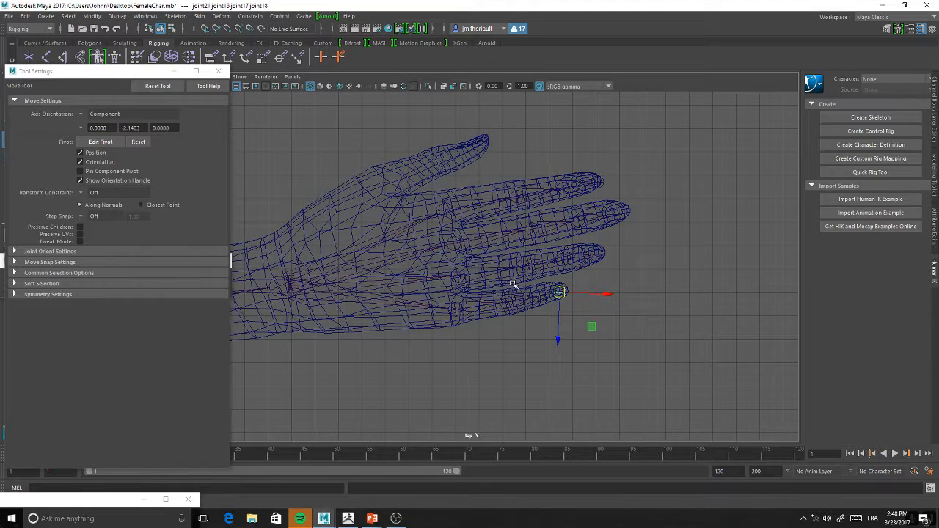
Duplicate the index finger's joint chain and place the copy's root at the base of the thumb
{"action": "middle_click_drag", "start_coordinate": [478, 322], "coordinate": [529, 333], "text": "alt"}
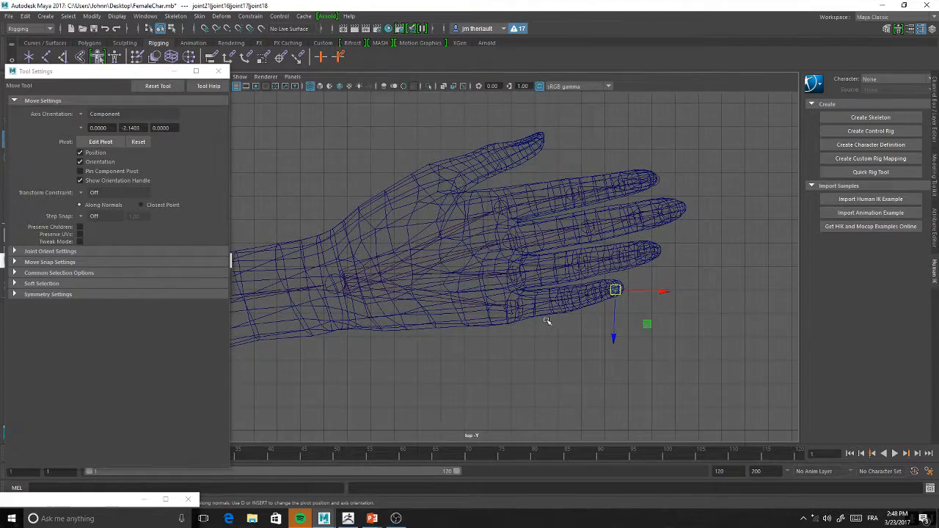
{"action": "middle_click_drag", "start_coordinate": [478, 288], "coordinate": [544, 334], "text": "alt"}
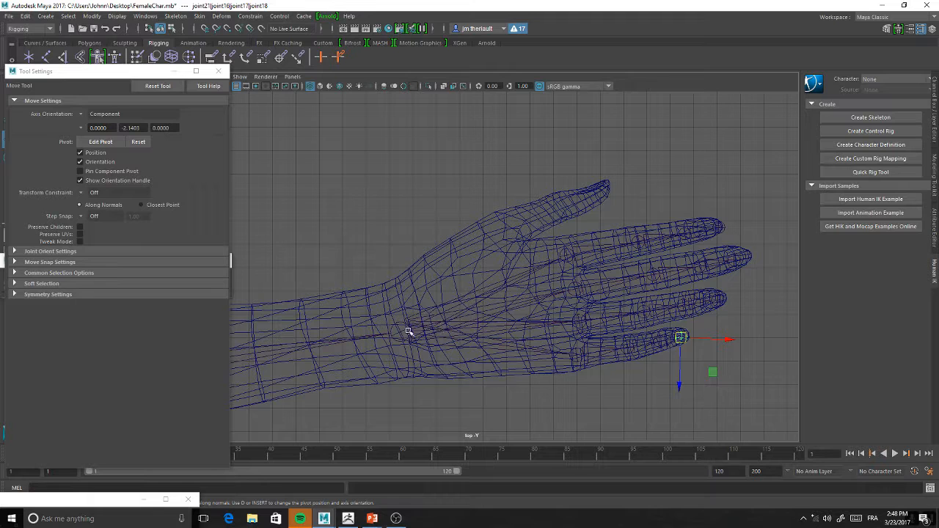
{"action": "left_click", "coordinate": [408, 331]}
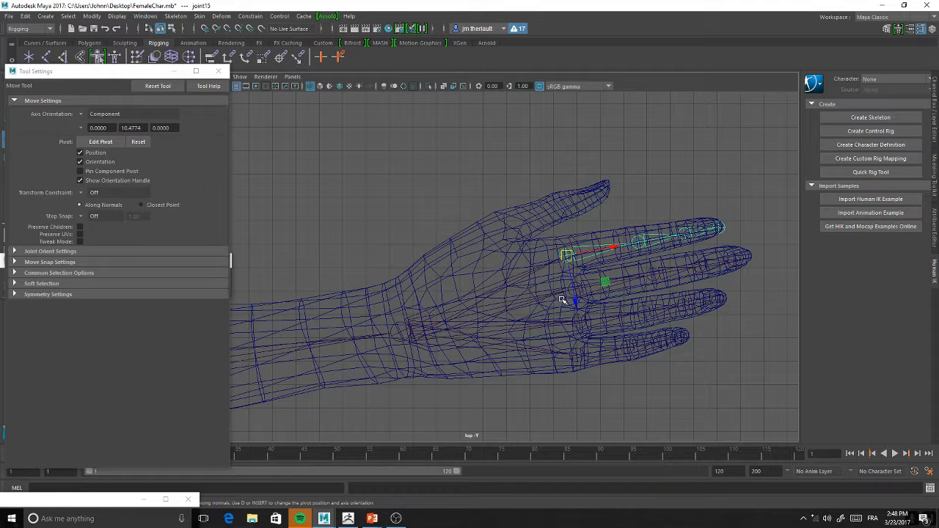
{"action": "key", "text": "ctrl+d"}
{"action": "left_click_drag", "start_coordinate": [567, 255], "coordinate": [459, 274]}
{"action": "left_click", "coordinate": [511, 247]}
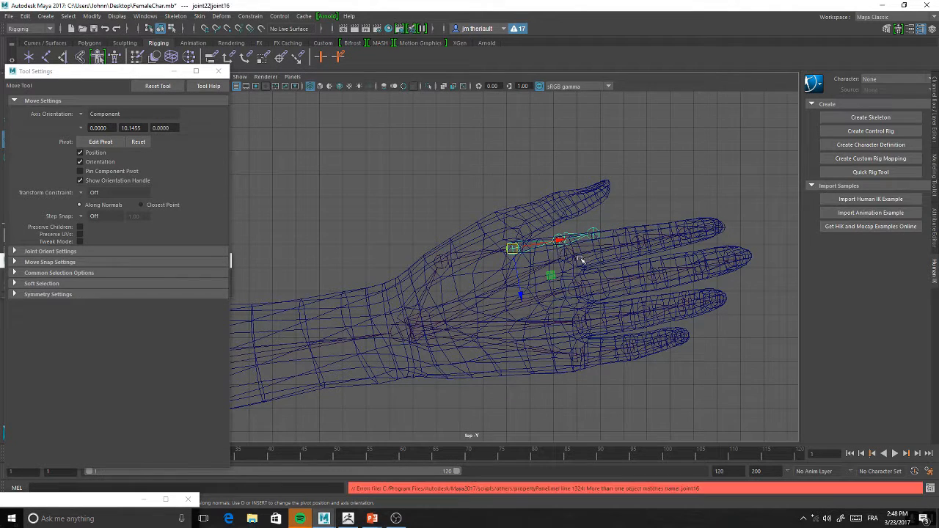
{"action": "middle_click_drag", "start_coordinate": [441, 273], "coordinate": [446, 302], "text": "alt"}
{"action": "left_click", "coordinate": [446, 290]}
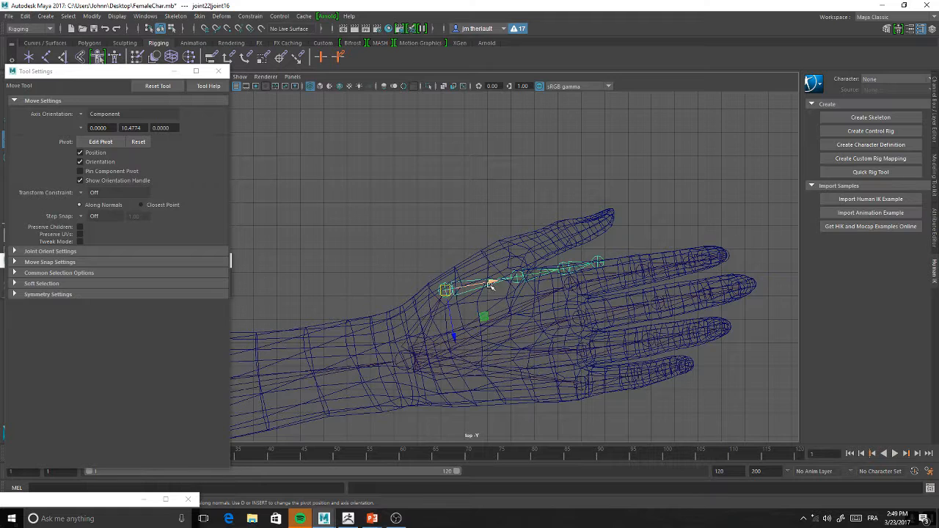
Rotate the thumb's joint chain to follow the thumb's direction and adjust the position of its root joint
{"action": "key", "text": "e"}
{"action": "left_click_drag", "start_coordinate": [483, 273], "coordinate": [478, 260]}
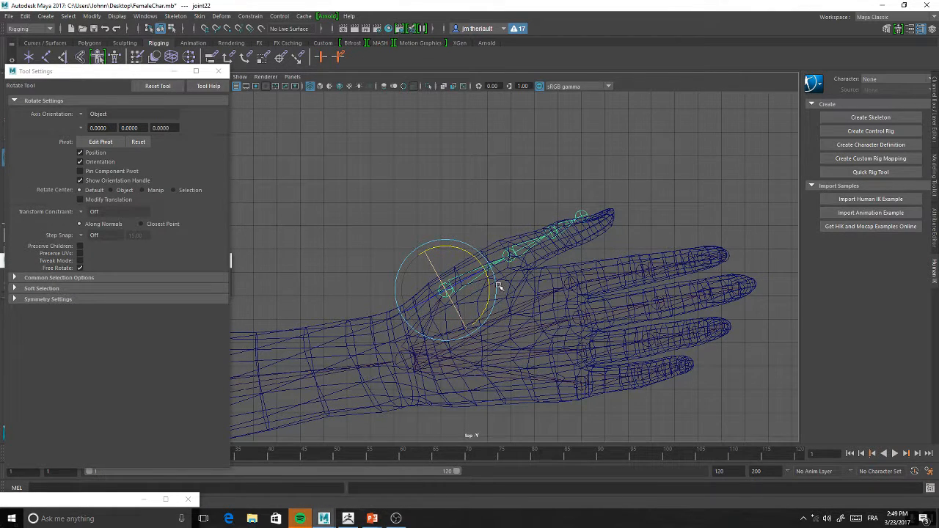
{"action": "key", "text": "w"}
{"action": "left_click_drag", "start_coordinate": [451, 292], "coordinate": [465, 287]}
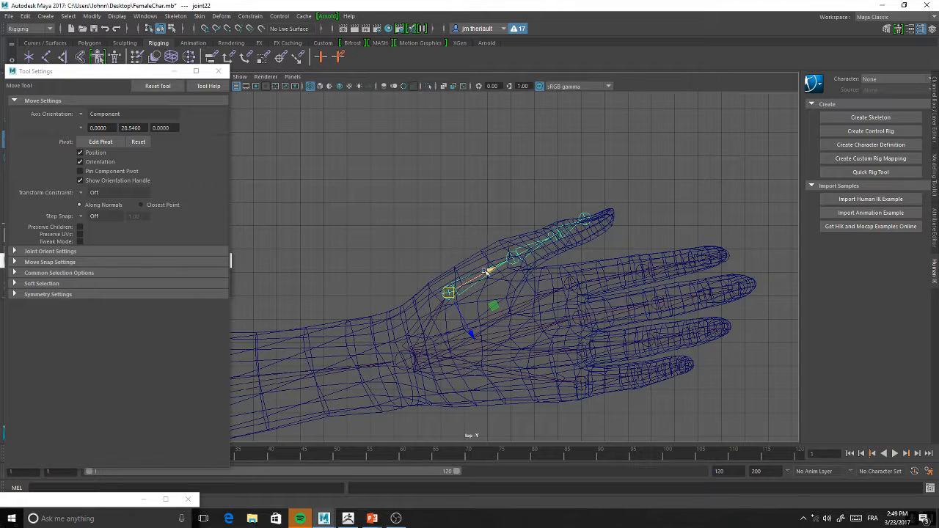
Adjust the thumb's third and tip joints to fit its last knuckle and tip
{"action": "left_click", "coordinate": [553, 238]}
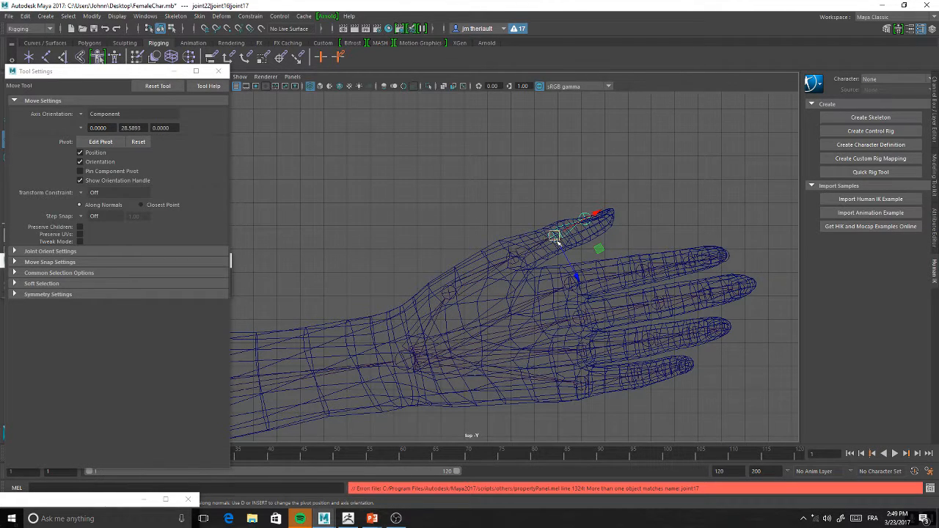
{"action": "left_click", "coordinate": [601, 215]}
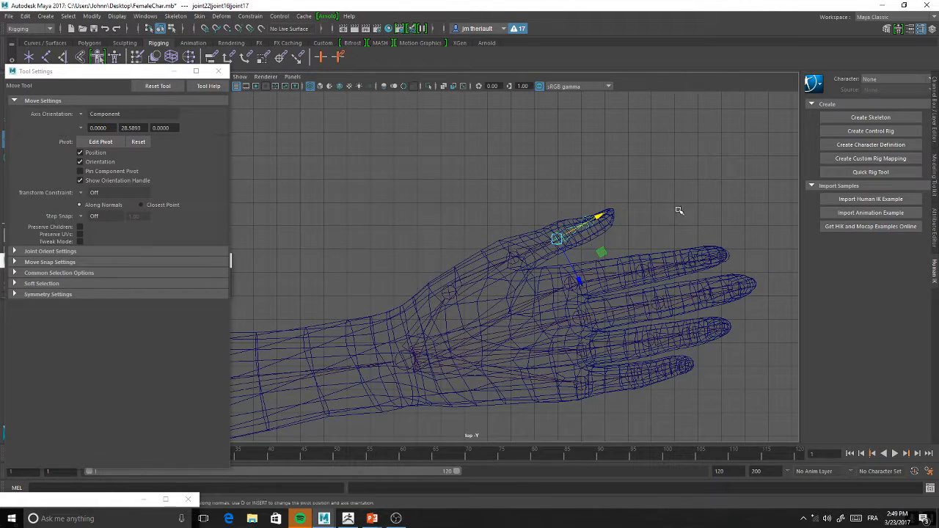
{"action": "left_click", "coordinate": [592, 217]}
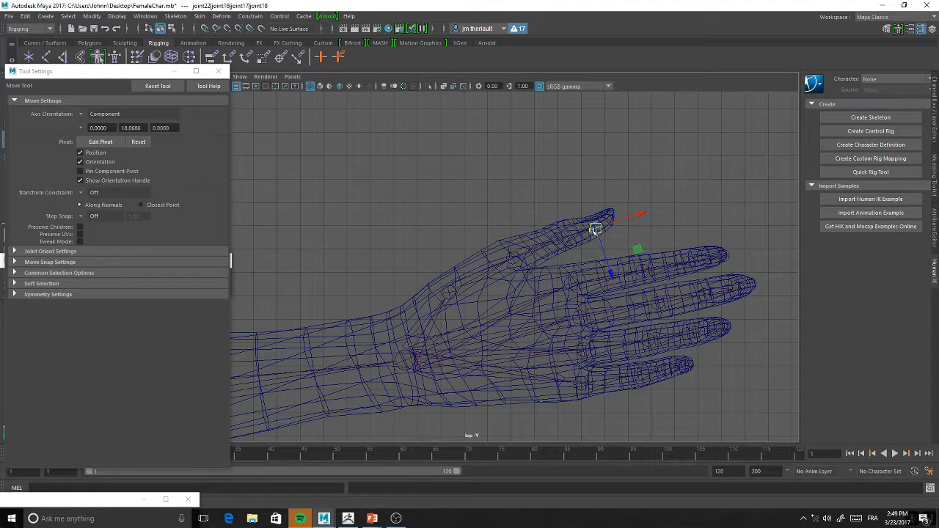
{"action": "left_click", "coordinate": [559, 237]}
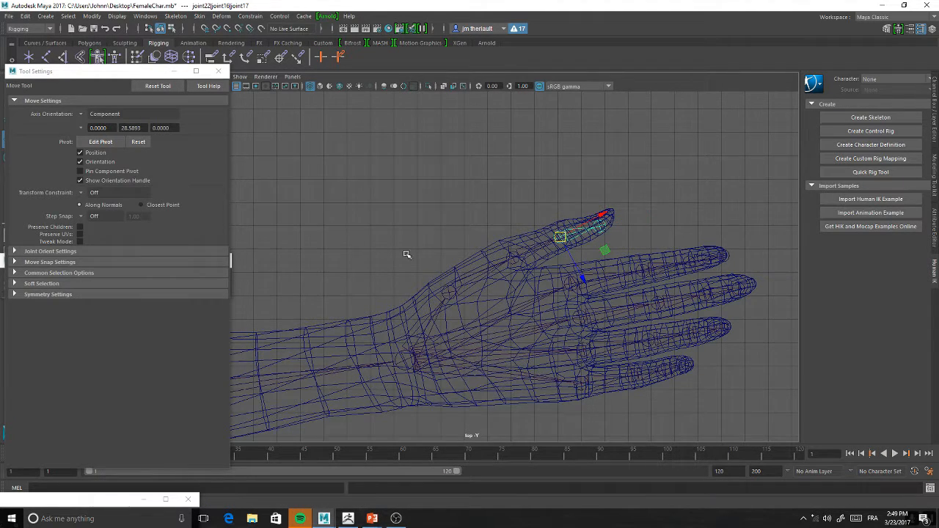
Select the shoulder joint and examine the arm chain's height against the body in the perspective view
{"action": "scroll", "coordinate": [409, 256], "scroll_direction": "down", "scroll_amount": 3}
{"action": "scroll", "coordinate": [409, 255], "scroll_direction": "down", "scroll_amount": 5}
{"action": "middle_click_drag", "start_coordinate": [357, 262], "coordinate": [530, 248], "text": "alt"}
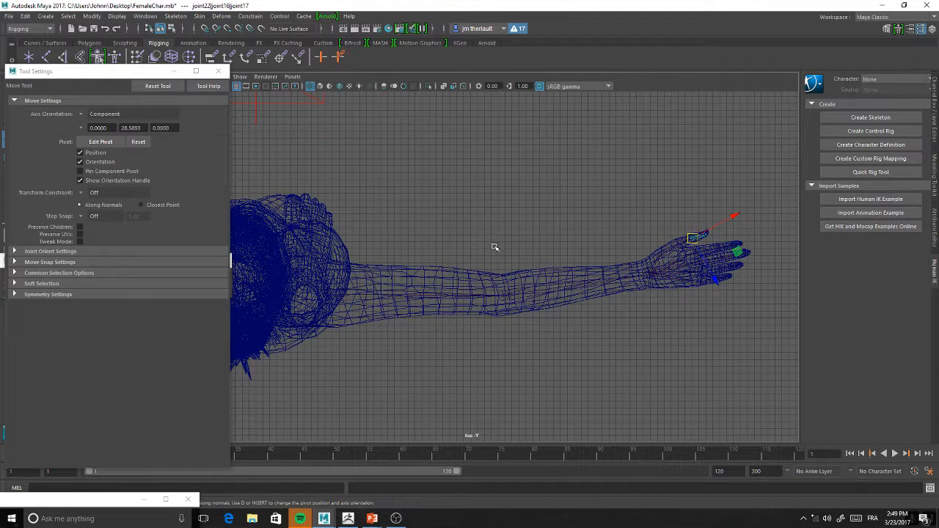
{"action": "key", "text": "space"}
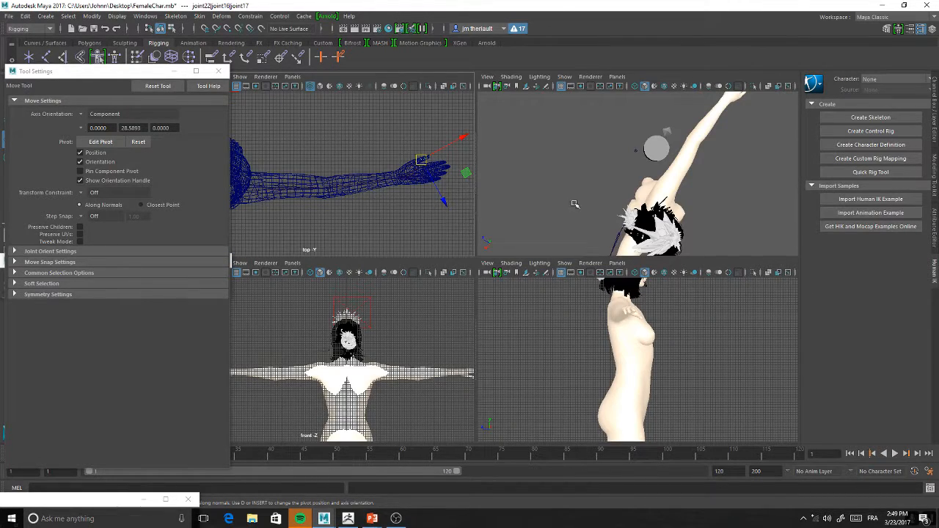
{"action": "left_click_drag", "start_coordinate": [679, 188], "coordinate": [700, 171], "text": "alt"}
{"action": "key", "text": "space"}
{"action": "left_click_drag", "start_coordinate": [547, 240], "coordinate": [486, 311], "text": "alt"}
{"action": "left_click", "coordinate": [537, 334]}
{"action": "scroll", "coordinate": [514, 320], "scroll_direction": "down", "scroll_amount": 5}
{"action": "left_click_drag", "start_coordinate": [518, 266], "coordinate": [524, 121]}
{"action": "left_click_drag", "start_coordinate": [510, 231], "coordinate": [565, 240], "text": "alt"}
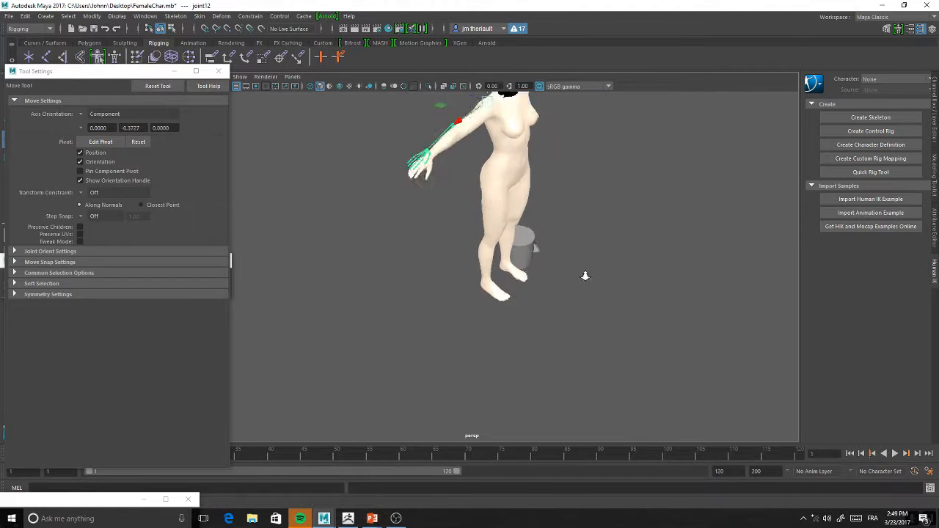
{"action": "middle_click_drag", "start_coordinate": [565, 240], "coordinate": [580, 282], "text": "alt"}
{"action": "scroll", "coordinate": [512, 246], "scroll_direction": "up", "scroll_amount": 5}
{"action": "left_click_drag", "start_coordinate": [580, 283], "coordinate": [522, 247], "text": "alt"}
{"action": "middle_click_drag", "start_coordinate": [522, 247], "coordinate": [559, 274], "text": "alt"}
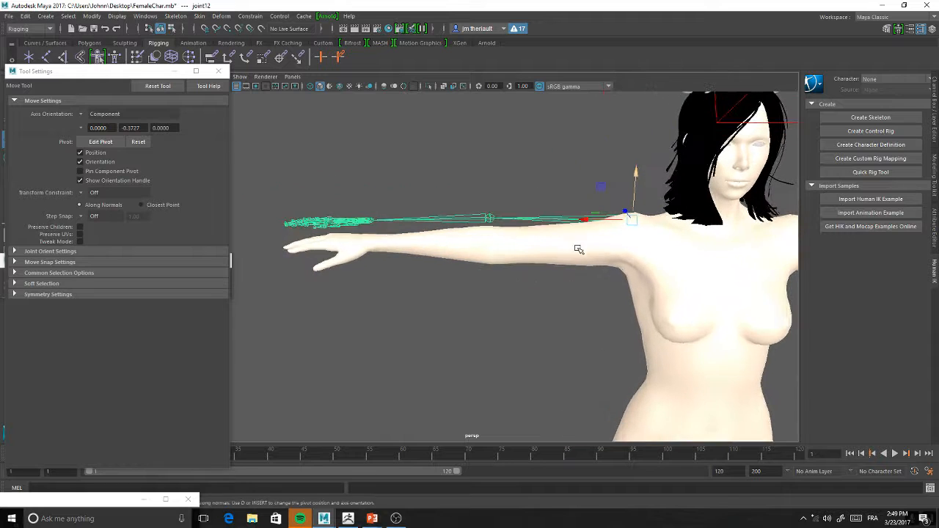
Raise the whole arm chain well above the mesh and inspect its joints, selecting the elbow
{"action": "left_click_drag", "start_coordinate": [637, 183], "coordinate": [641, 131]}
{"action": "left_click_drag", "start_coordinate": [576, 131], "coordinate": [567, 207], "text": "alt"}
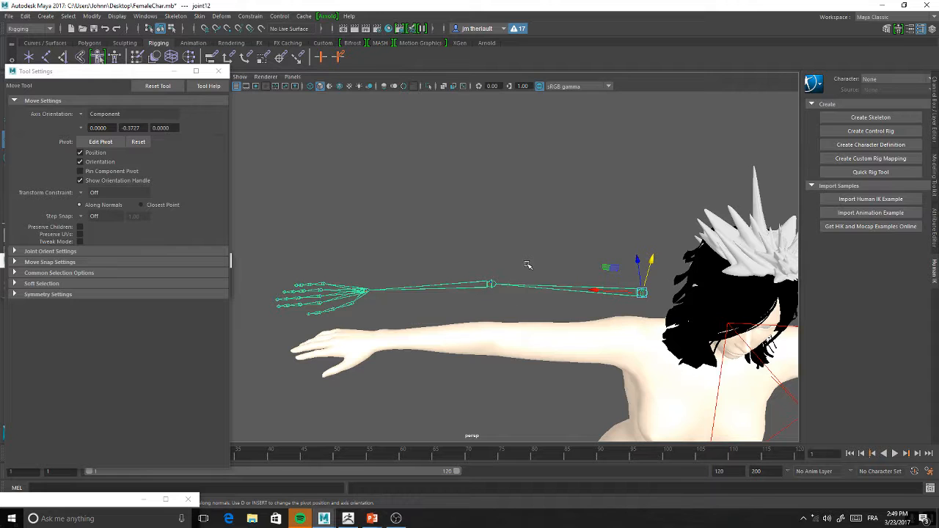
{"action": "left_click_drag", "start_coordinate": [524, 265], "coordinate": [467, 186], "text": "alt"}
{"action": "left_click", "coordinate": [466, 190]}
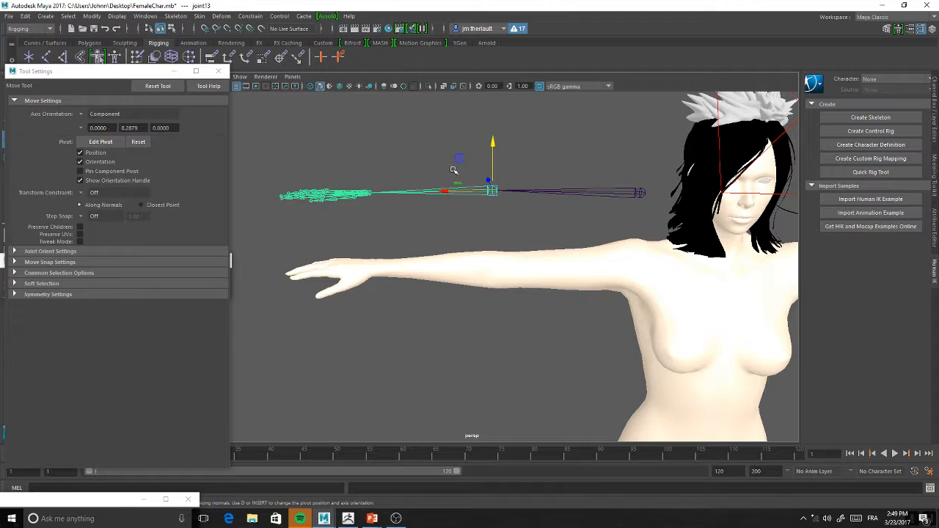
Lower the whole arm chain from the shoulder joint so that it sits inside the arm mesh
{"action": "left_click_drag", "start_coordinate": [401, 225], "coordinate": [612, 179], "text": "alt"}
{"action": "left_click", "coordinate": [670, 161]}
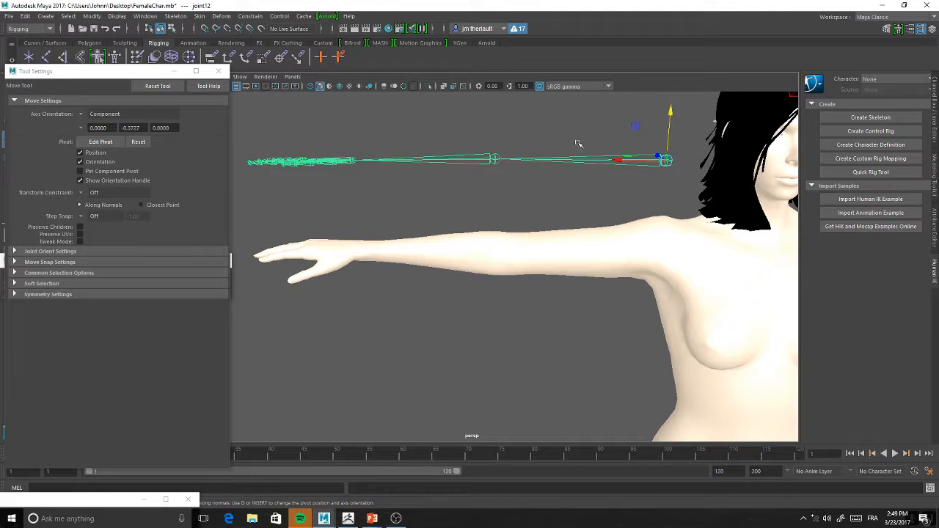
{"action": "left_click_drag", "start_coordinate": [670, 131], "coordinate": [670, 217]}
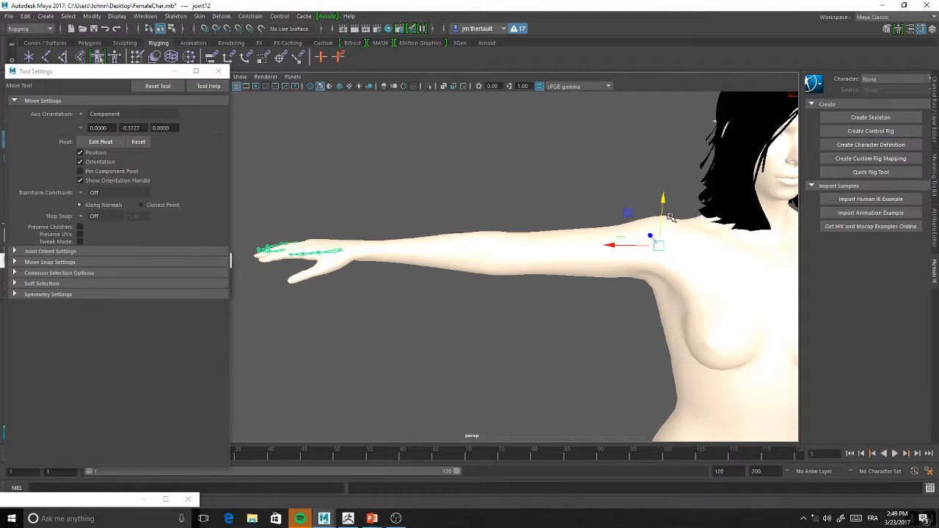
Display the model in wireframe and rotate the shoulder joint to tilt the arm chain downward
{"action": "left_click_drag", "start_coordinate": [434, 325], "coordinate": [457, 289], "text": "alt"}
{"action": "scroll", "coordinate": [459, 289], "scroll_direction": "up", "scroll_amount": 1}
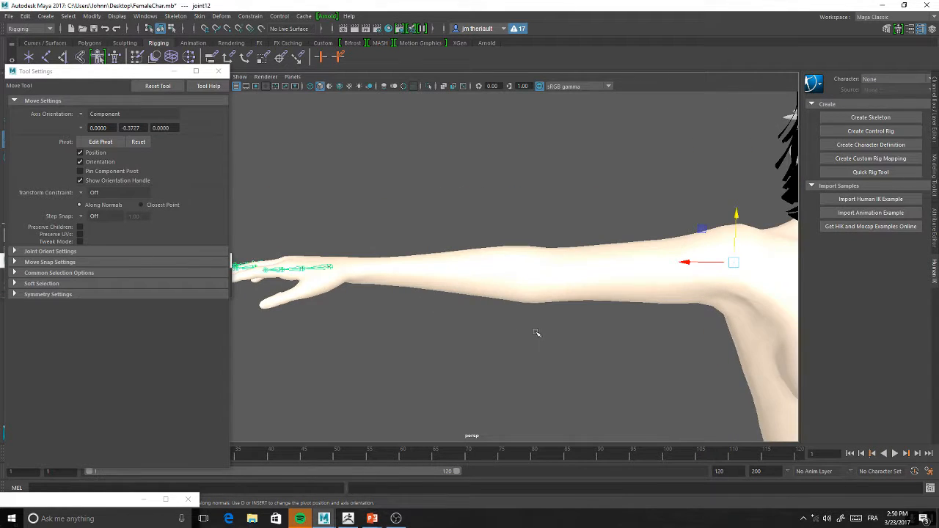
{"action": "middle_click_drag", "start_coordinate": [536, 334], "coordinate": [475, 330], "text": "alt"}
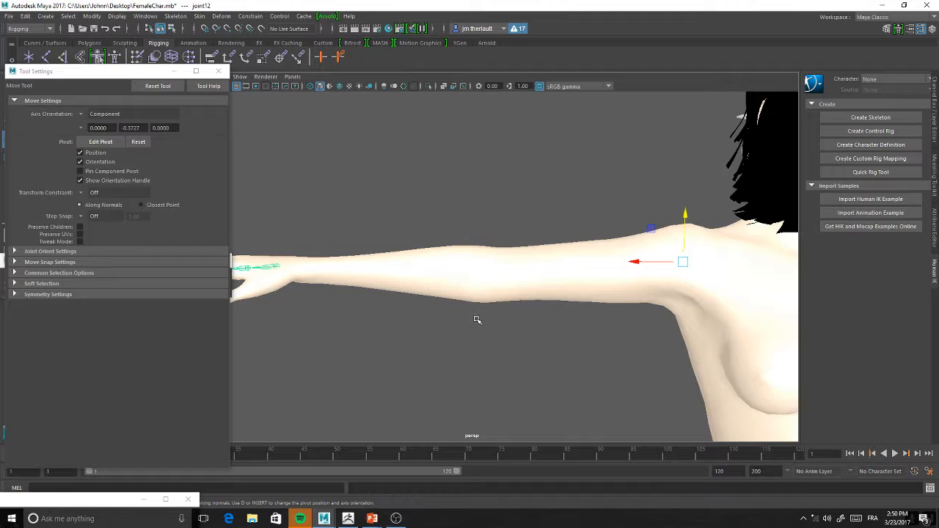
{"action": "key", "text": "4"}
{"action": "mouse_move", "coordinate": [477, 319]}
{"action": "left_mouse_down", "text": "alt"}
{"action": "mouse_move", "coordinate": [594, 312]}
{"action": "mouse_move", "coordinate": [605, 286]}
{"action": "left_mouse_up", "text": "alt"}
{"action": "key", "text": "e"}
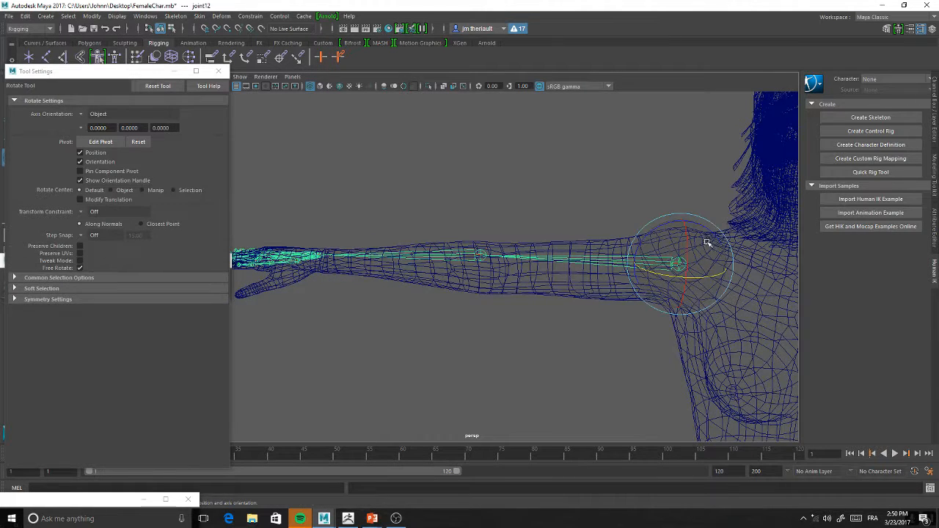
{"action": "left_click_drag", "start_coordinate": [710, 233], "coordinate": [709, 227]}
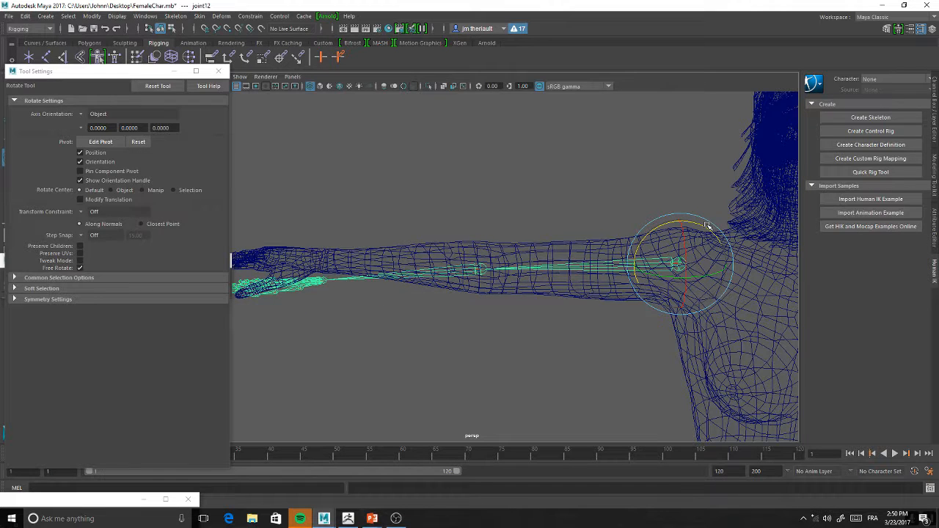
{"action": "key", "text": "w"}
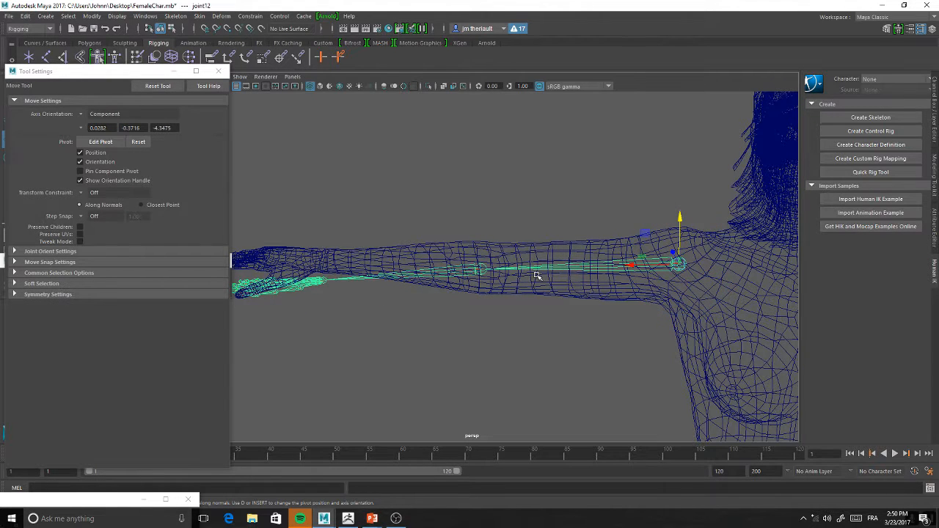
Try to scale the forearm and hand chain uniformly from the elbow joint
{"action": "left_click", "coordinate": [481, 273]}
{"action": "key", "text": "r"}
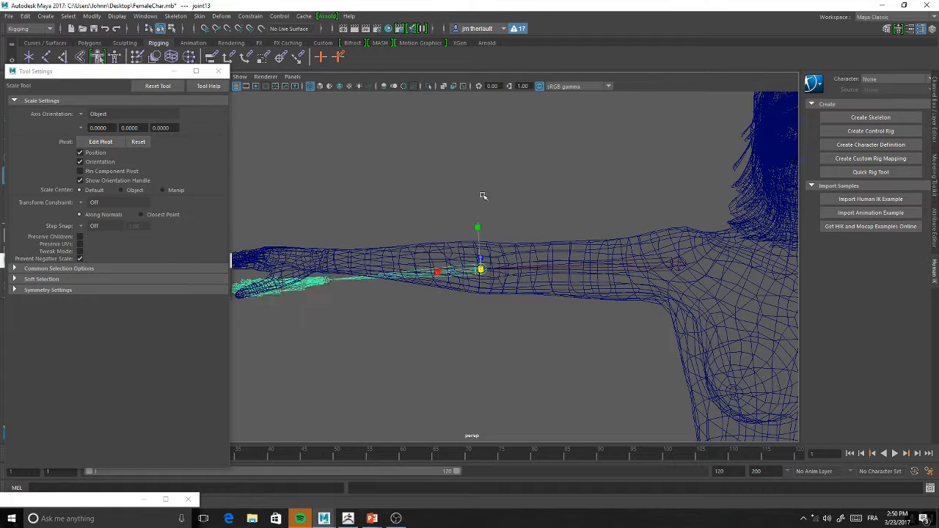
{"action": "middle_click_drag", "start_coordinate": [399, 327], "coordinate": [506, 289]}
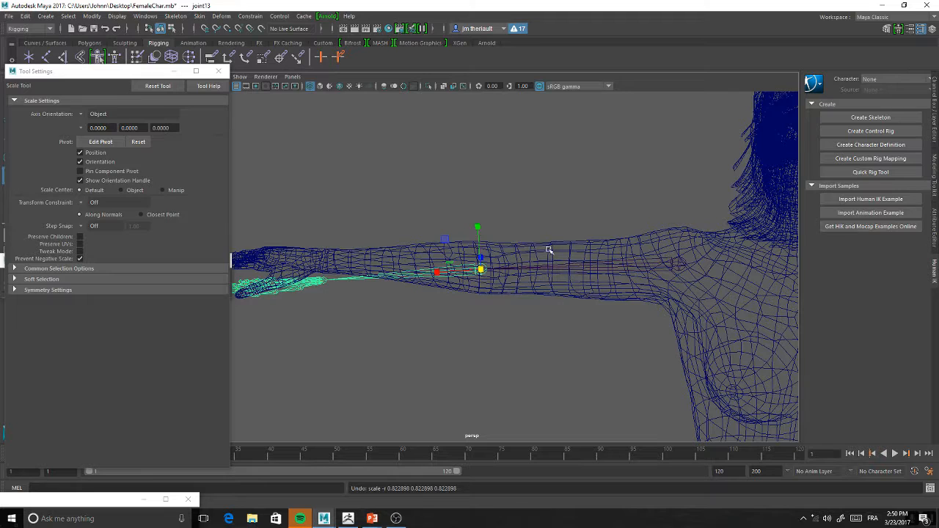
Rotate the shoulder joint slightly back up and slide the elbow joint along the bone toward the shoulder
{"action": "left_click", "coordinate": [682, 267]}
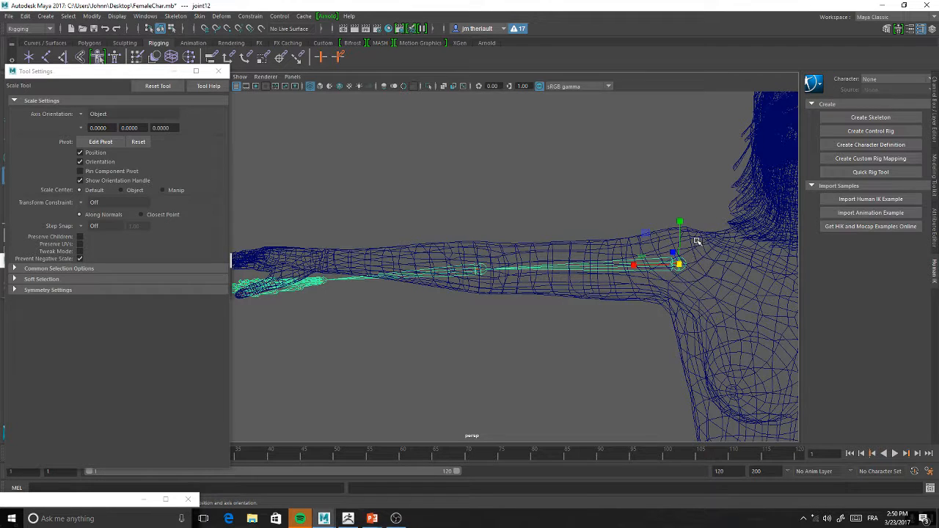
{"action": "key", "text": "e"}
{"action": "left_click_drag", "start_coordinate": [698, 224], "coordinate": [688, 229]}
{"action": "left_click", "coordinate": [483, 265]}
{"action": "key", "text": "w"}
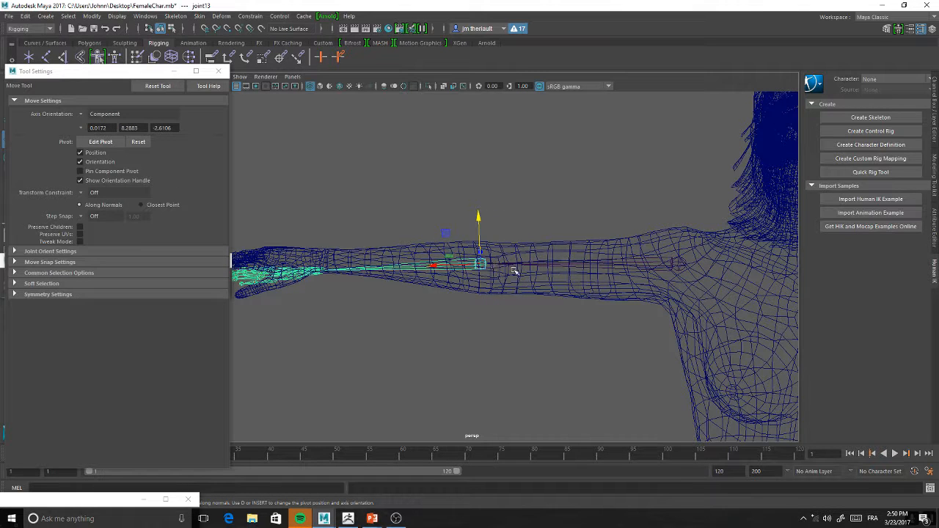
{"action": "left_click_drag", "start_coordinate": [433, 269], "coordinate": [450, 273]}
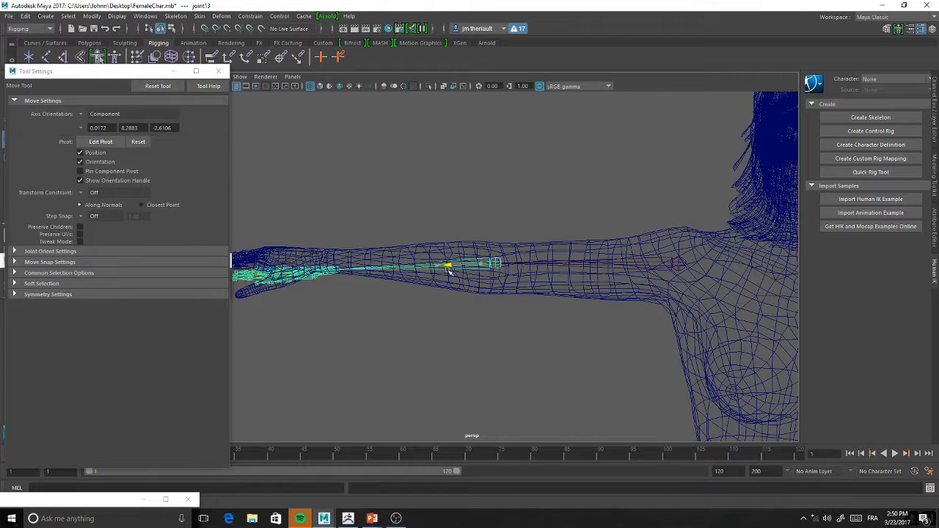
{"action": "left_click", "coordinate": [68, 16]}
{"action": "mouse_move", "coordinate": [115, 16]}
{"action": "mouse_move", "coordinate": [74, 16]}
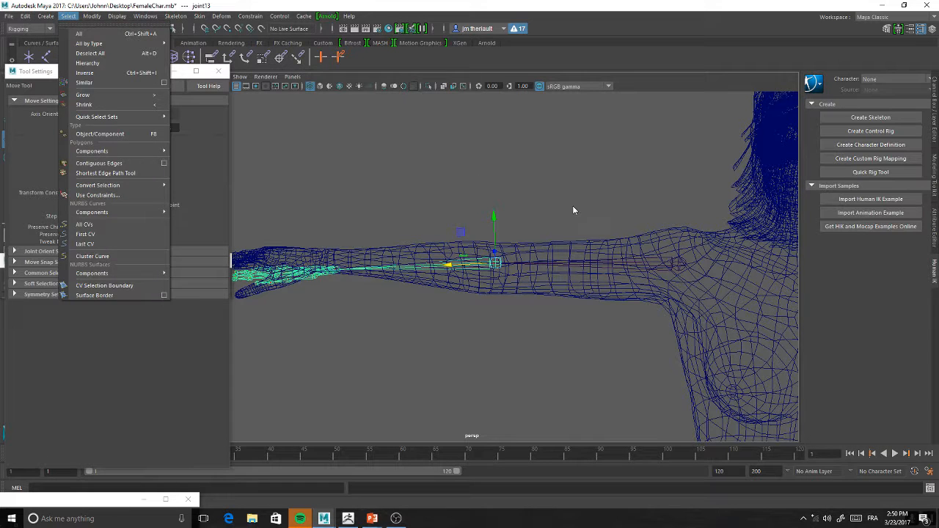
{"action": "left_click", "coordinate": [632, 201]}
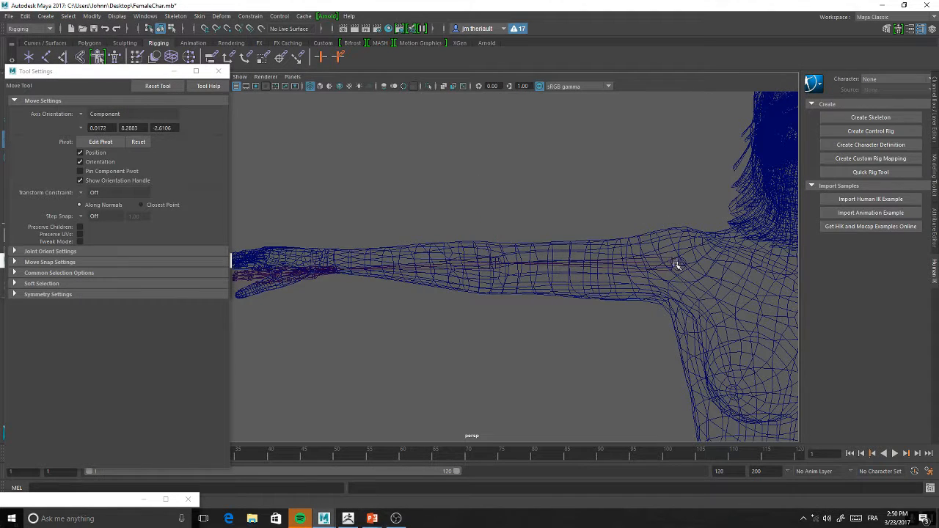
Rotate the shoulder joint so that the arm chain runs through the middle of the arm mesh
{"action": "left_click", "coordinate": [677, 265]}
{"action": "key", "text": "e"}
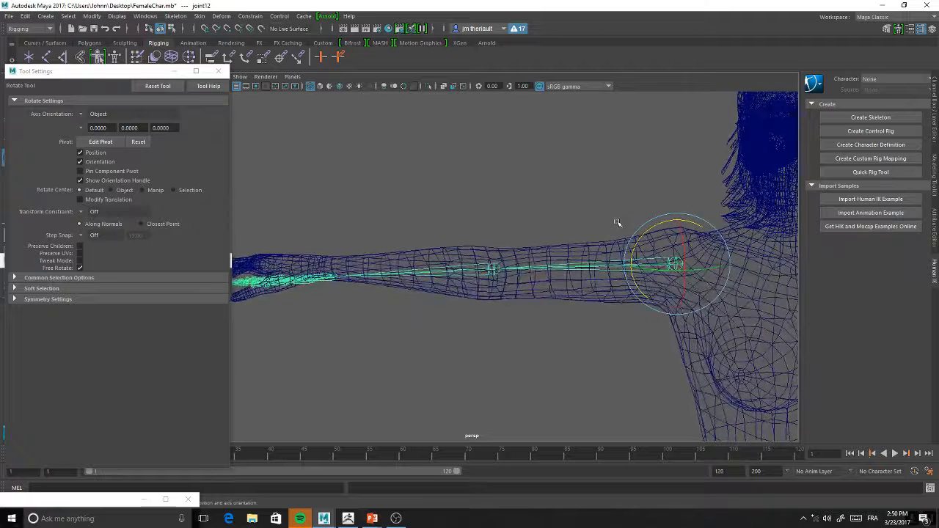
{"action": "left_click_drag", "start_coordinate": [677, 236], "coordinate": [662, 221]}
{"action": "left_click_drag", "start_coordinate": [523, 283], "coordinate": [488, 323], "text": "alt"}
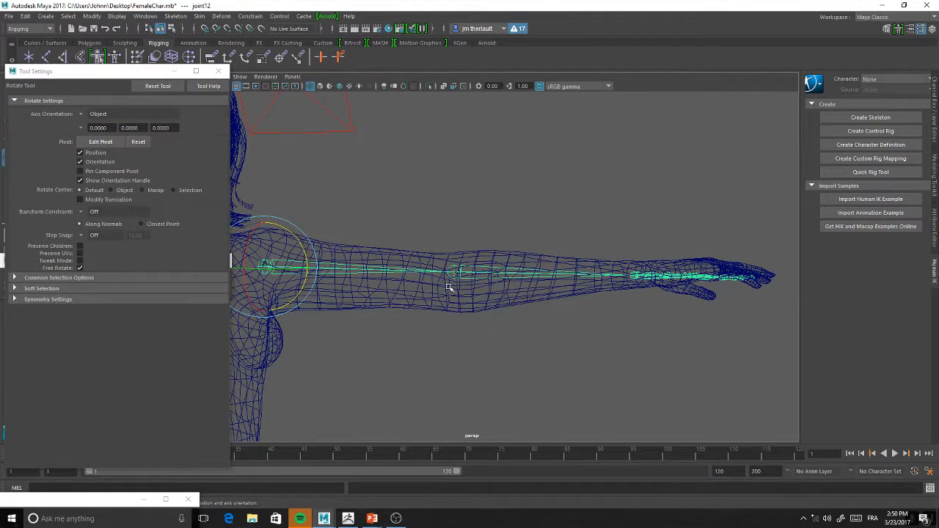
{"action": "left_click_drag", "start_coordinate": [465, 239], "coordinate": [483, 220], "text": "alt"}
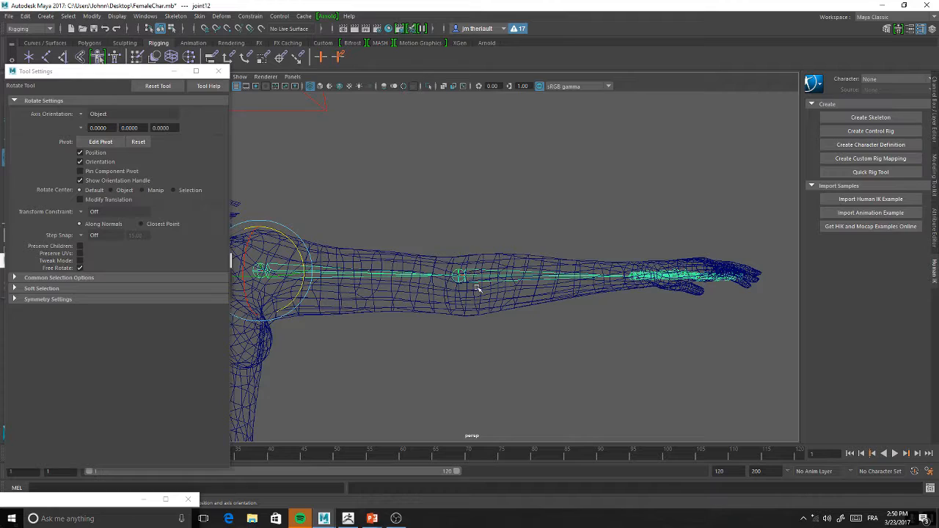
{"action": "left_click_drag", "start_coordinate": [504, 223], "coordinate": [472, 300], "text": "alt"}
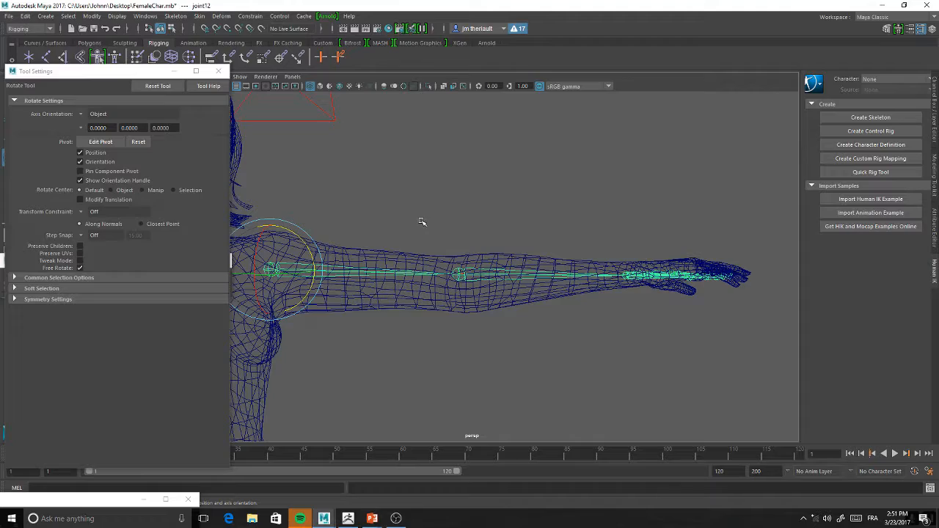
Move the wrist joint together with its finger chains to fit the hand mesh
{"action": "left_click_drag", "start_coordinate": [485, 242], "coordinate": [480, 269], "text": "alt"}
{"action": "right_click_drag", "start_coordinate": [480, 269], "coordinate": [516, 350], "text": "alt"}
{"action": "left_click_drag", "start_coordinate": [516, 350], "coordinate": [470, 289], "text": "alt"}
{"action": "right_click_drag", "start_coordinate": [470, 289], "coordinate": [539, 315], "text": "alt"}
{"action": "left_click_drag", "start_coordinate": [538, 315], "coordinate": [477, 246], "text": "alt"}
{"action": "middle_click_drag", "start_coordinate": [600, 280], "coordinate": [465, 283], "text": "alt"}
{"action": "mouse_move", "coordinate": [466, 284]}
{"action": "right_mouse_down", "text": "alt"}
{"action": "mouse_move", "coordinate": [480, 234]}
{"action": "mouse_move", "coordinate": [473, 272]}
{"action": "right_mouse_up", "text": "alt"}
{"action": "left_click", "coordinate": [442, 252]}
{"action": "left_click_drag", "start_coordinate": [442, 252], "coordinate": [497, 342], "text": "alt"}
{"action": "key", "text": "w"}
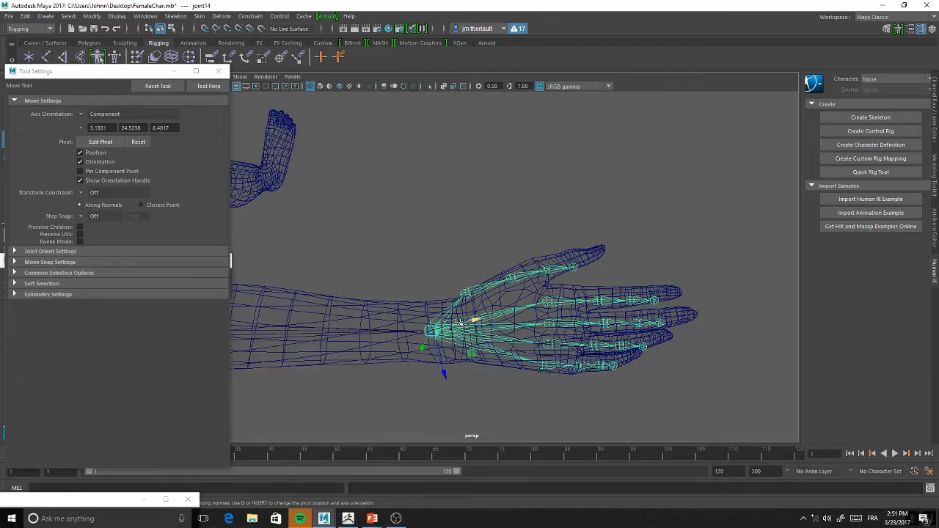
{"action": "left_click_drag", "start_coordinate": [433, 332], "coordinate": [456, 330]}
Rotate the index finger chain from its knuckle and following joints down into the finger mesh
{"action": "right_click_drag", "start_coordinate": [552, 254], "coordinate": [568, 327], "text": "alt"}
{"action": "middle_click_drag", "start_coordinate": [569, 328], "coordinate": [533, 331], "text": "alt"}
{"action": "right_click_drag", "start_coordinate": [532, 331], "coordinate": [483, 240], "text": "alt"}
{"action": "left_click_drag", "start_coordinate": [482, 240], "coordinate": [487, 224], "text": "alt"}
{"action": "right_click_drag", "start_coordinate": [489, 246], "coordinate": [477, 315], "text": "alt"}
{"action": "left_click_drag", "start_coordinate": [478, 315], "coordinate": [478, 293], "text": "alt"}
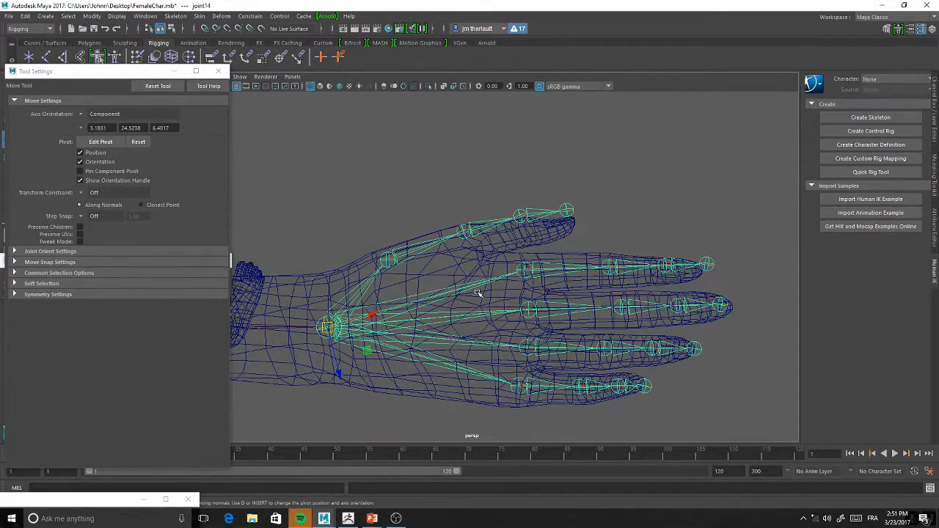
{"action": "left_click_drag", "start_coordinate": [473, 264], "coordinate": [598, 256], "text": "alt"}
{"action": "left_click", "coordinate": [532, 220]}
{"action": "key", "text": "e"}
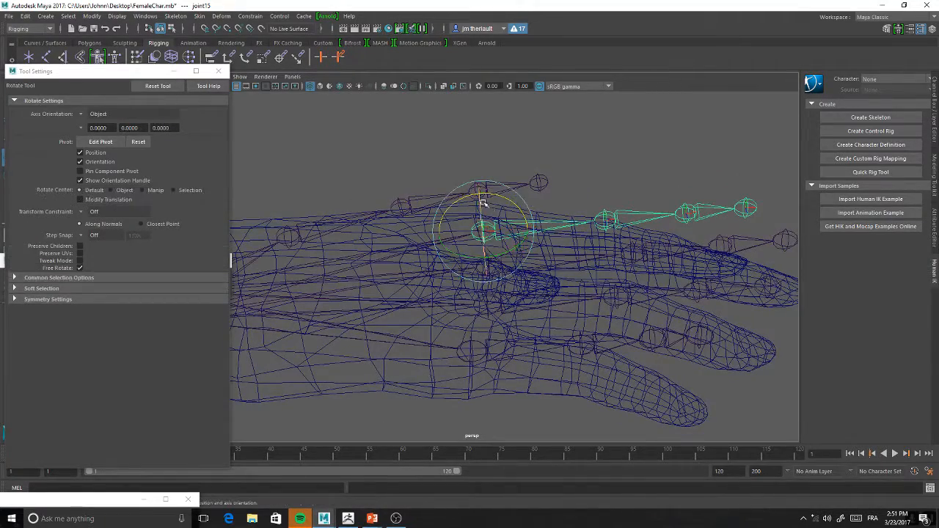
{"action": "left_click_drag", "start_coordinate": [506, 200], "coordinate": [513, 208]}
{"action": "left_click_drag", "start_coordinate": [567, 226], "coordinate": [581, 237], "text": "alt"}
{"action": "left_click", "coordinate": [593, 281]}
{"action": "scroll", "coordinate": [549, 255], "scroll_direction": "down", "scroll_amount": 10}
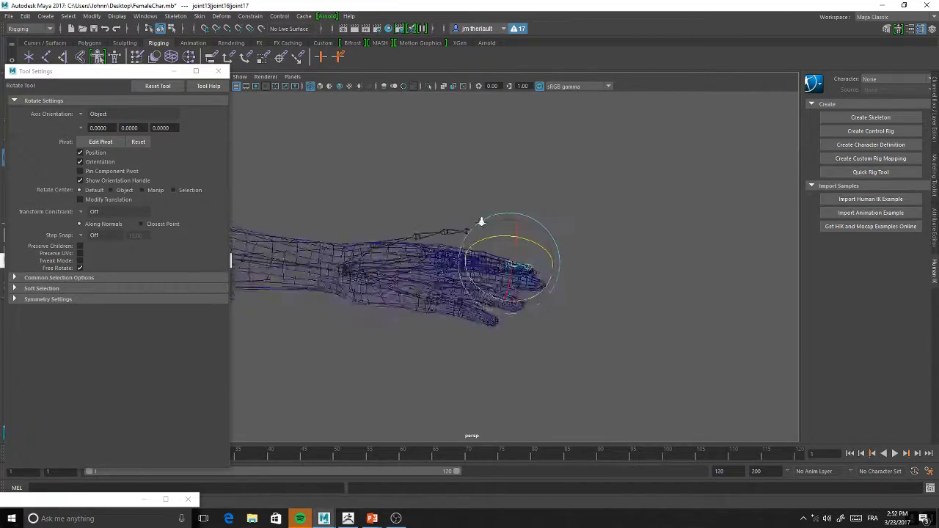
{"action": "left_click_drag", "start_coordinate": [546, 263], "coordinate": [454, 272], "text": "alt"}
{"action": "left_click_drag", "start_coordinate": [504, 295], "coordinate": [492, 301], "text": "alt"}
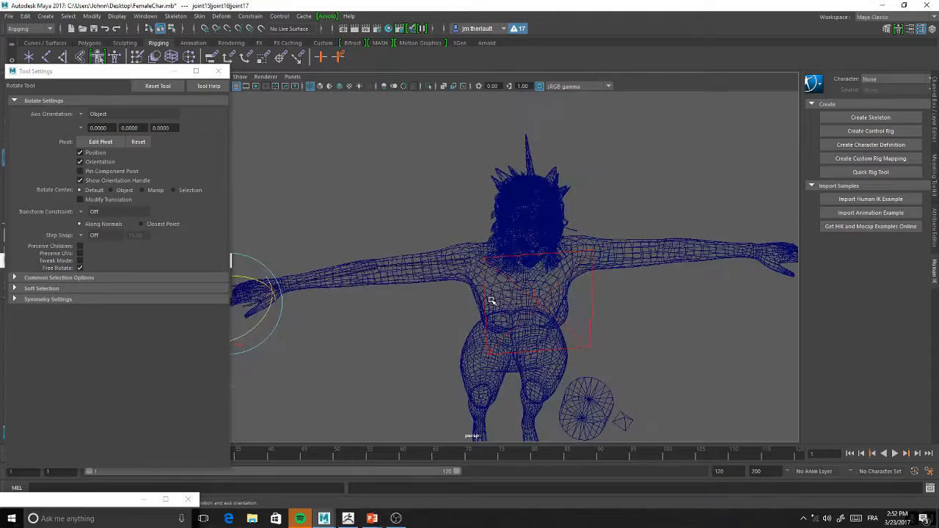
{"action": "left_click", "coordinate": [499, 374]}
{"action": "left_click_drag", "start_coordinate": [488, 377], "coordinate": [418, 76], "text": "alt"}
{"action": "left_click_drag", "start_coordinate": [517, 274], "coordinate": [565, 272], "text": "alt"}
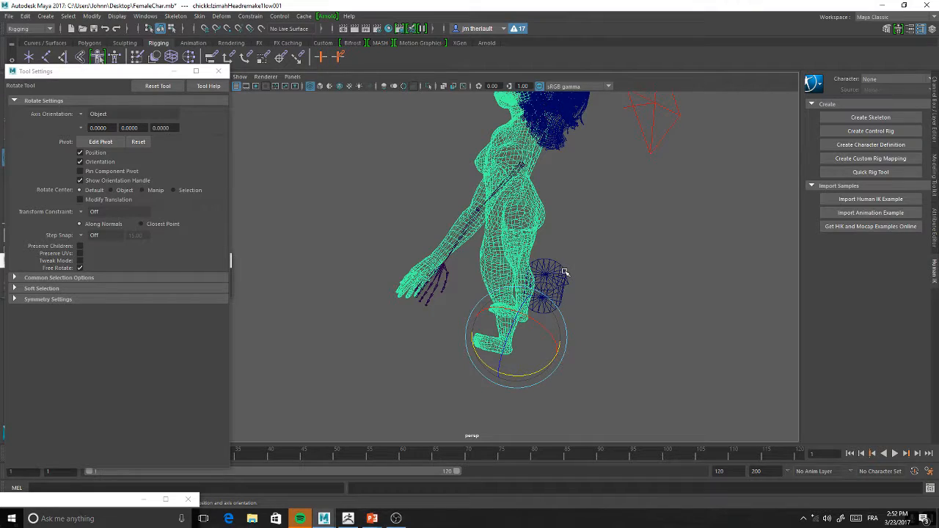
{"action": "key", "text": "ctrl+z"}
Nudge the middle finger's second joint to line it up inside the finger mesh and select its third joint
{"action": "left_click_drag", "start_coordinate": [505, 265], "coordinate": [428, 258], "text": "alt"}
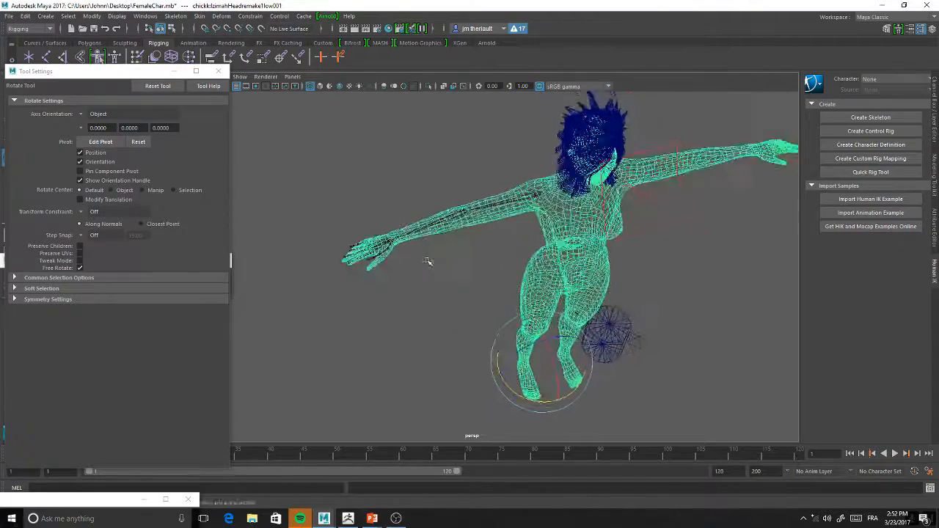
{"action": "right_click_drag", "start_coordinate": [428, 259], "coordinate": [458, 315], "text": "alt"}
{"action": "left_click_drag", "start_coordinate": [457, 315], "coordinate": [536, 234], "text": "alt"}
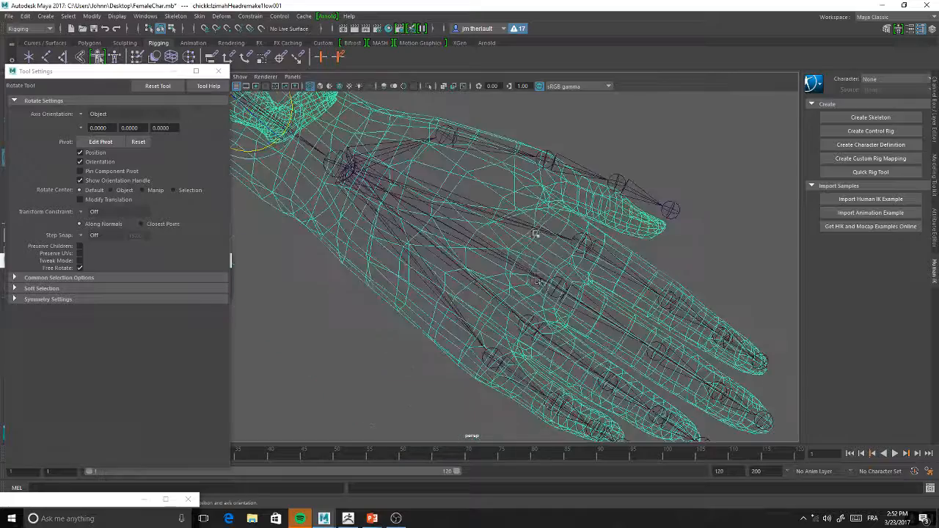
{"action": "left_click", "coordinate": [557, 289]}
{"action": "left_click_drag", "start_coordinate": [556, 292], "coordinate": [519, 301], "text": "alt"}
{"action": "left_click", "coordinate": [529, 246]}
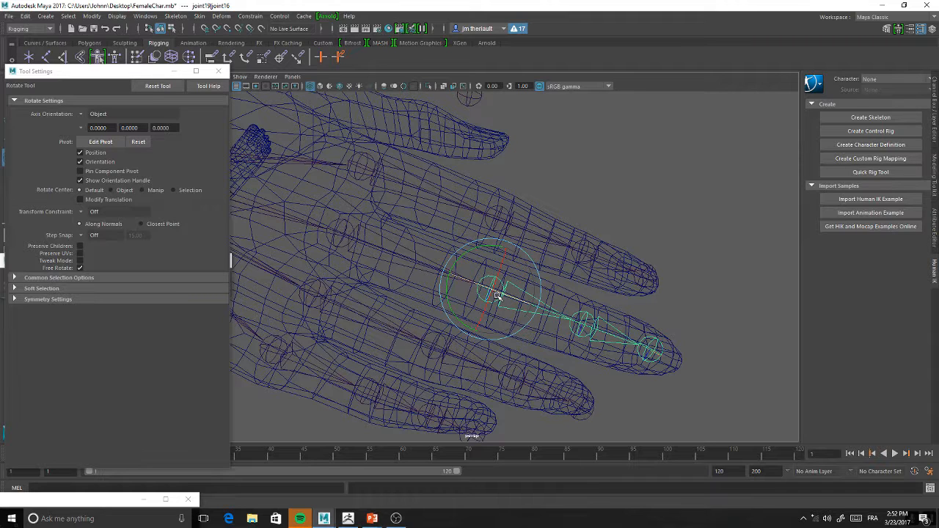
{"action": "key", "text": "w"}
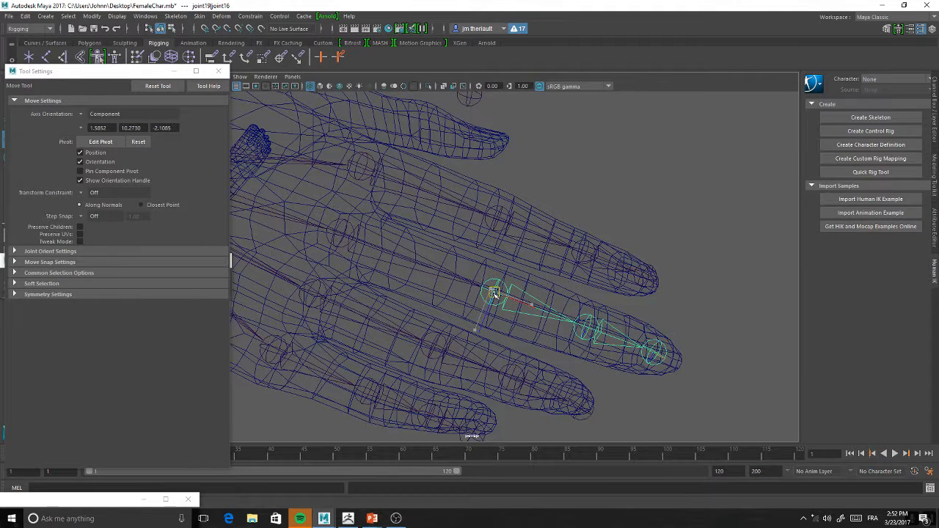
{"action": "left_click_drag", "start_coordinate": [494, 292], "coordinate": [492, 293]}
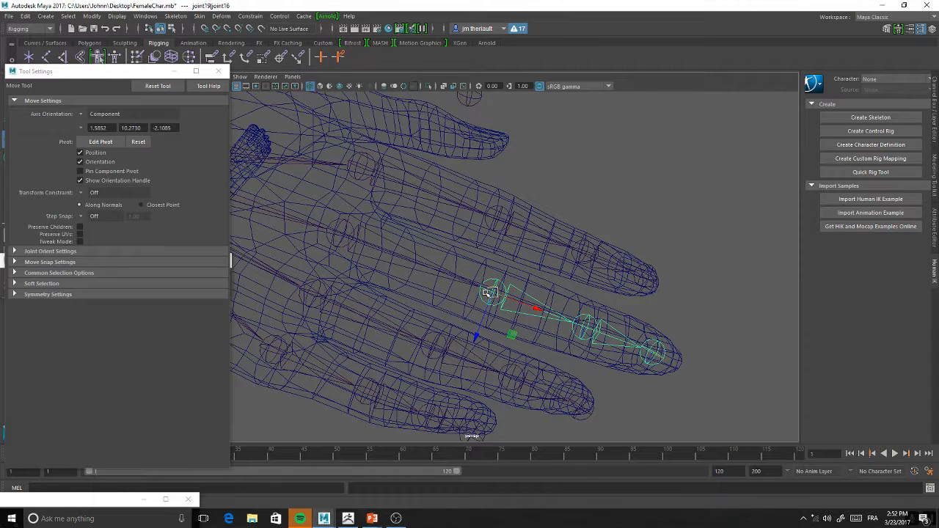
{"action": "right_click_drag", "start_coordinate": [505, 301], "coordinate": [524, 315], "text": "alt"}
{"action": "middle_click_drag", "start_coordinate": [524, 314], "coordinate": [357, 248], "text": "alt"}
{"action": "right_click_drag", "start_coordinate": [357, 249], "coordinate": [438, 270], "text": "alt"}
{"action": "left_click", "coordinate": [449, 272]}
{"action": "left_click_drag", "start_coordinate": [466, 271], "coordinate": [504, 262], "text": "alt"}
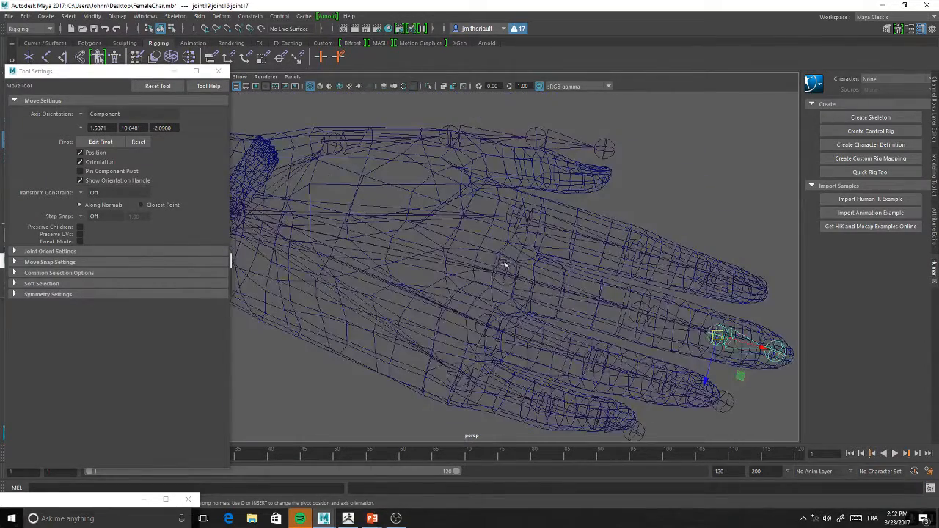
Move the ring finger's knuckle joint slightly to centre it in the hand mesh
{"action": "left_click", "coordinate": [491, 336]}
{"action": "left_click_drag", "start_coordinate": [492, 336], "coordinate": [462, 287], "text": "alt"}
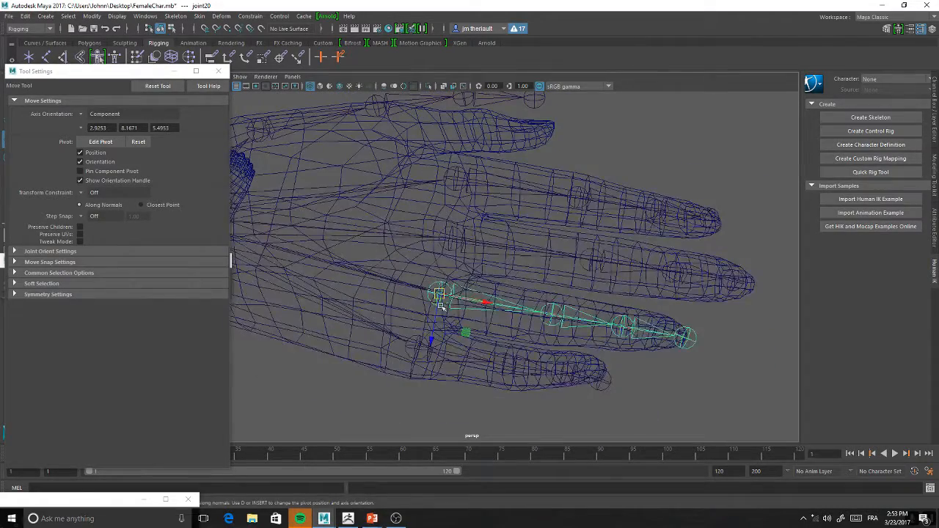
{"action": "left_click_drag", "start_coordinate": [434, 328], "coordinate": [435, 332]}
Rotate and move the ring finger's second joint so that the rest of its chain follows the finger mesh
{"action": "left_click", "coordinate": [552, 316]}
{"action": "left_click_drag", "start_coordinate": [572, 272], "coordinate": [599, 263], "text": "alt"}
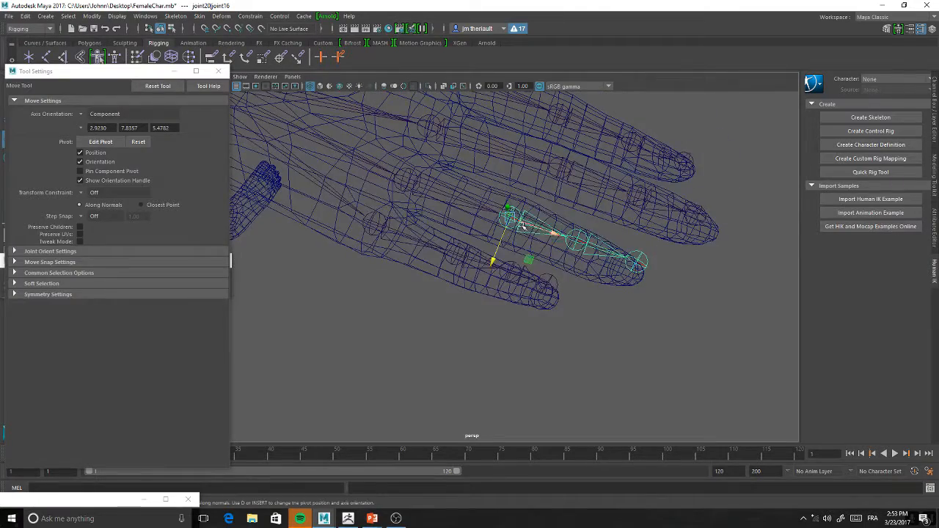
{"action": "key", "text": "e"}
{"action": "left_click_drag", "start_coordinate": [534, 214], "coordinate": [538, 221]}
{"action": "left_click_drag", "start_coordinate": [538, 221], "coordinate": [466, 265], "text": "alt"}
{"action": "key", "text": "w"}
{"action": "left_click_drag", "start_coordinate": [474, 189], "coordinate": [498, 143], "text": "alt"}
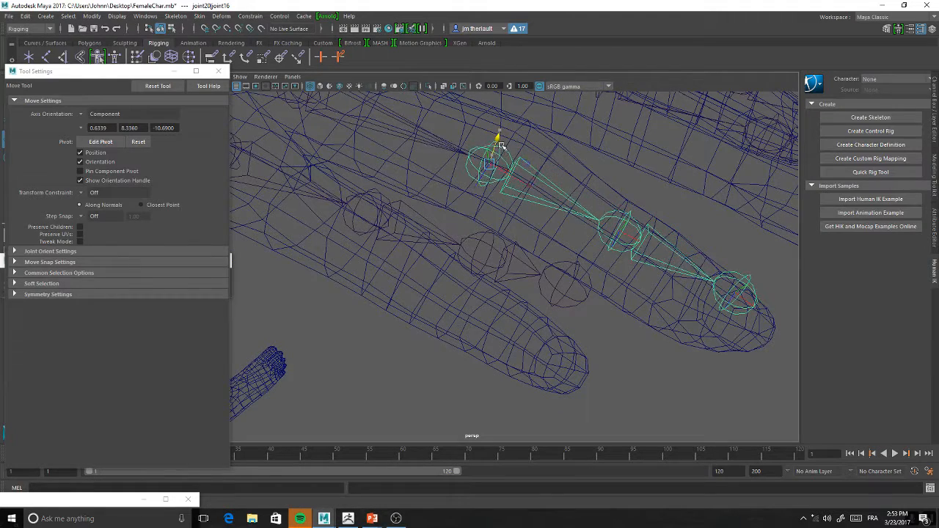
Nudge the ring finger's third joint into the middle of the finger mesh and select its tip joint
{"action": "scroll", "coordinate": [552, 183], "scroll_direction": "down", "scroll_amount": 4}
{"action": "left_click", "coordinate": [562, 247]}
{"action": "key", "text": "e"}
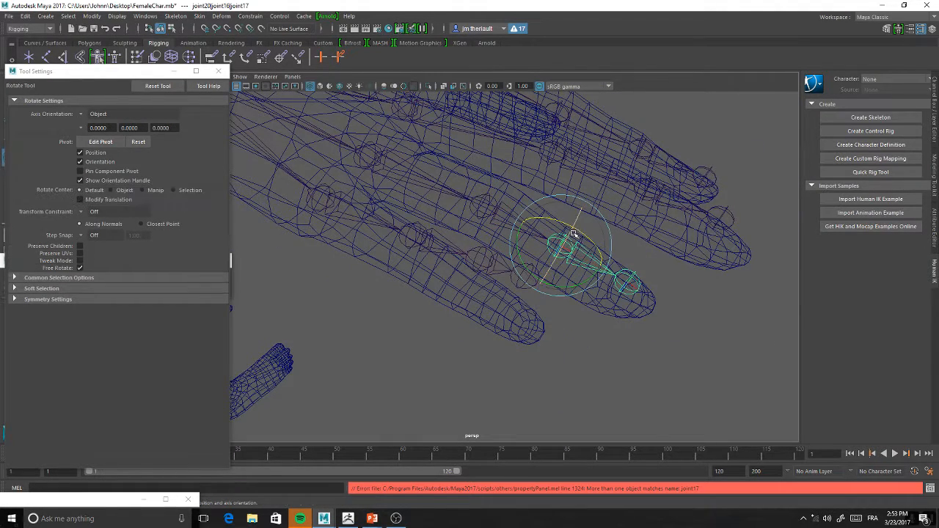
{"action": "key", "text": "w"}
{"action": "left_click_drag", "start_coordinate": [573, 226], "coordinate": [569, 232]}
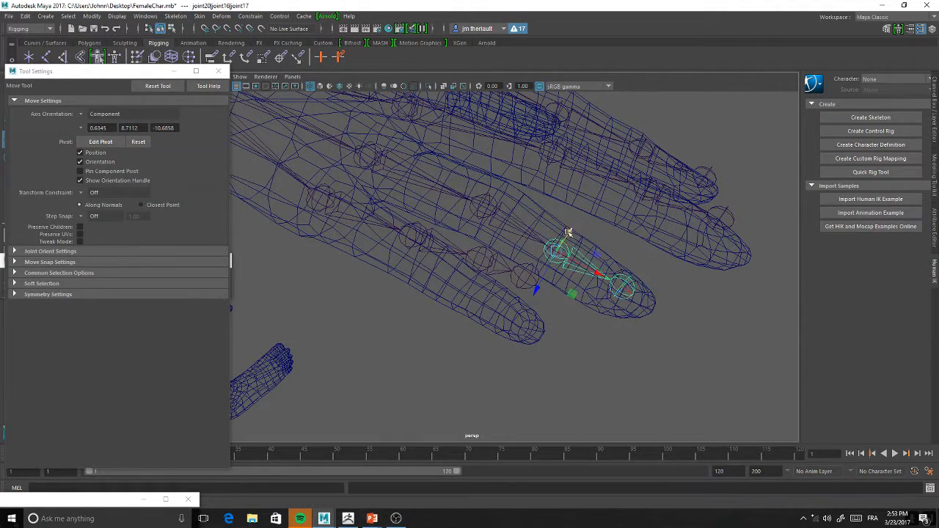
{"action": "left_click", "coordinate": [617, 285]}
{"action": "left_click", "coordinate": [621, 287]}
{"action": "key", "text": "e"}
{"action": "key", "text": "w"}
Select the shoulder joint and inspect how the whole arm and hand chain sits in the mesh
{"action": "scroll", "coordinate": [562, 224], "scroll_direction": "down", "scroll_amount": 5}
{"action": "left_click_drag", "start_coordinate": [570, 200], "coordinate": [381, 189], "text": "alt"}
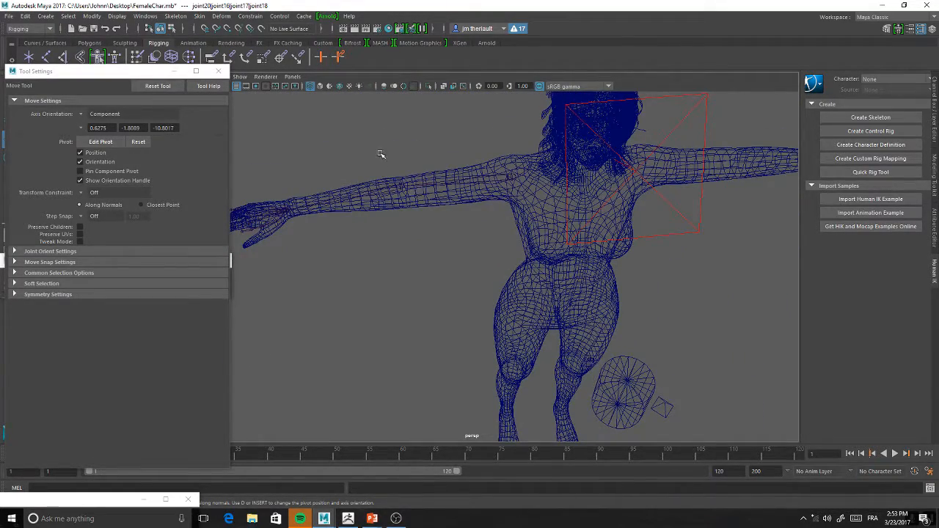
{"action": "right_click_drag", "start_coordinate": [379, 141], "coordinate": [540, 178], "text": "alt"}
{"action": "left_click", "coordinate": [526, 160]}
{"action": "middle_click_drag", "start_coordinate": [421, 170], "coordinate": [626, 162], "text": "alt"}
{"action": "left_click_drag", "start_coordinate": [625, 161], "coordinate": [489, 178], "text": "alt"}
{"action": "right_click_drag", "start_coordinate": [489, 178], "coordinate": [481, 255], "text": "alt"}
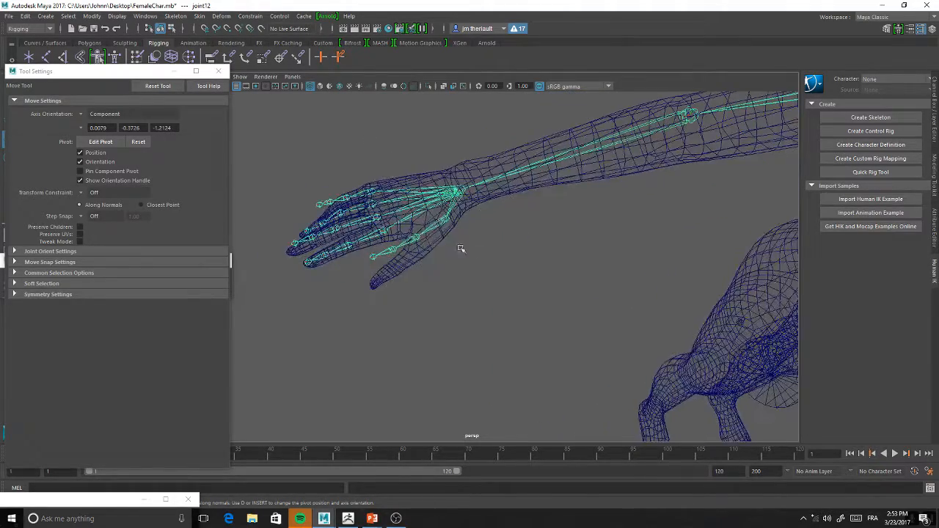
Rotate the thumb's base joint to bring the thumb chain inside the thumb mesh
{"action": "left_click", "coordinate": [453, 220]}
{"action": "left_click", "coordinate": [447, 219]}
{"action": "left_click_drag", "start_coordinate": [448, 219], "coordinate": [432, 201], "text": "alt"}
{"action": "middle_click_drag", "start_coordinate": [411, 135], "coordinate": [499, 273], "text": "alt"}
{"action": "key", "text": "e"}
{"action": "left_click_drag", "start_coordinate": [515, 194], "coordinate": [501, 190]}
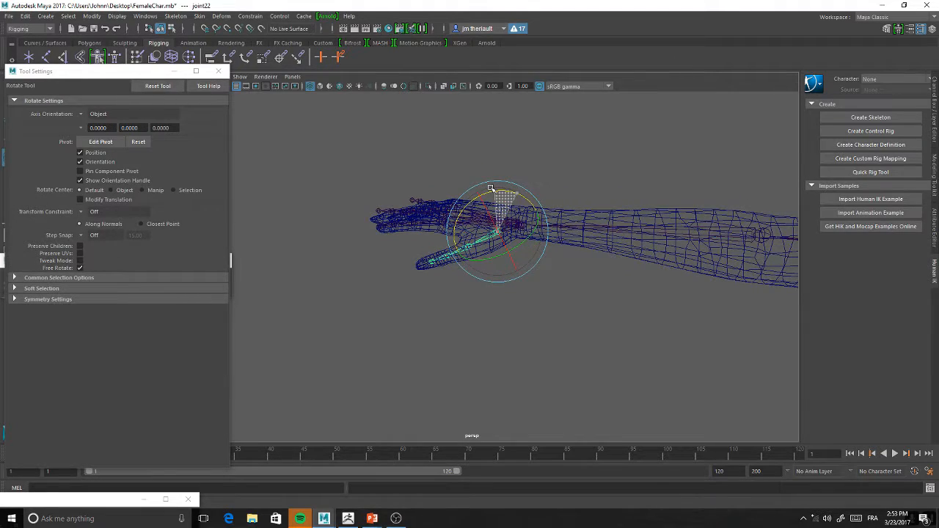
{"action": "right_click_drag", "start_coordinate": [439, 213], "coordinate": [484, 235], "text": "alt"}
{"action": "middle_click_drag", "start_coordinate": [420, 260], "coordinate": [491, 227], "text": "alt"}
{"action": "right_click_drag", "start_coordinate": [491, 226], "coordinate": [538, 252], "text": "alt"}
{"action": "middle_click_drag", "start_coordinate": [442, 205], "coordinate": [440, 254], "text": "alt"}
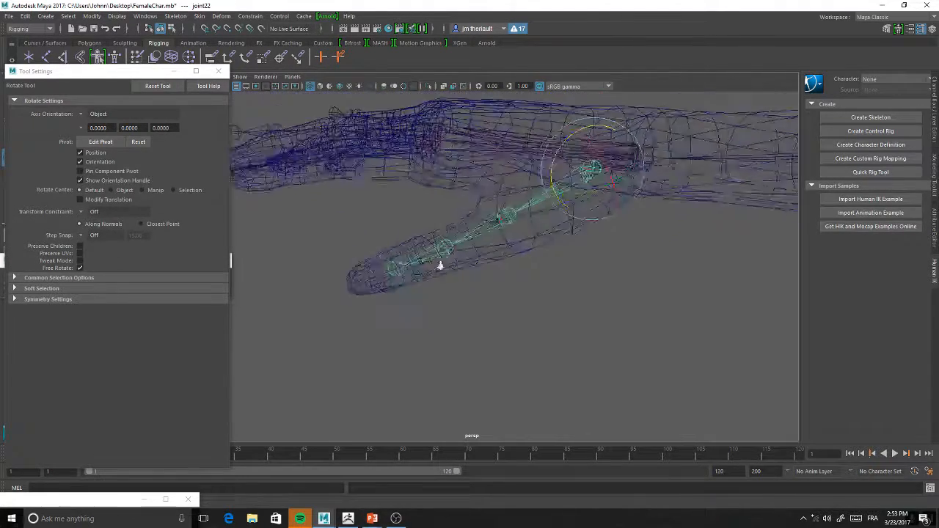
Slide the thumb's third joint and tip joint outward along the thumb toward the end of the mesh
{"action": "left_click", "coordinate": [441, 244]}
{"action": "key", "text": "w"}
{"action": "left_click_drag", "start_coordinate": [415, 258], "coordinate": [394, 268]}
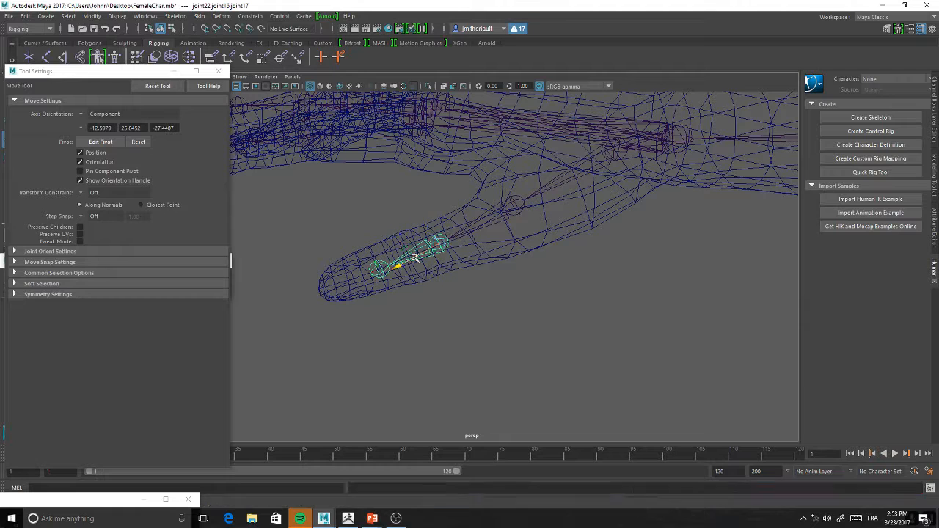
{"action": "left_click", "coordinate": [356, 281]}
{"action": "left_click_drag", "start_coordinate": [322, 295], "coordinate": [307, 305]}
Rotate the thumb's third joint slightly to align its last bone with the thumb mesh
{"action": "left_click", "coordinate": [409, 259]}
{"action": "left_click_drag", "start_coordinate": [478, 247], "coordinate": [431, 224], "text": "alt"}
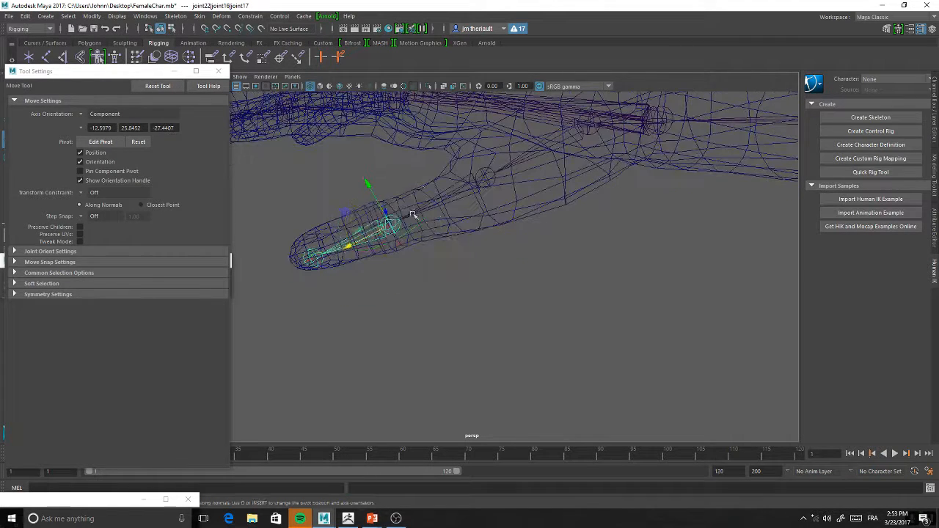
{"action": "key", "text": "e"}
{"action": "left_click_drag", "start_coordinate": [415, 188], "coordinate": [410, 188]}
Rotate the little finger chain at its second joint so that it bends down into the finger mesh
{"action": "left_click_drag", "start_coordinate": [470, 172], "coordinate": [480, 210], "text": "alt"}
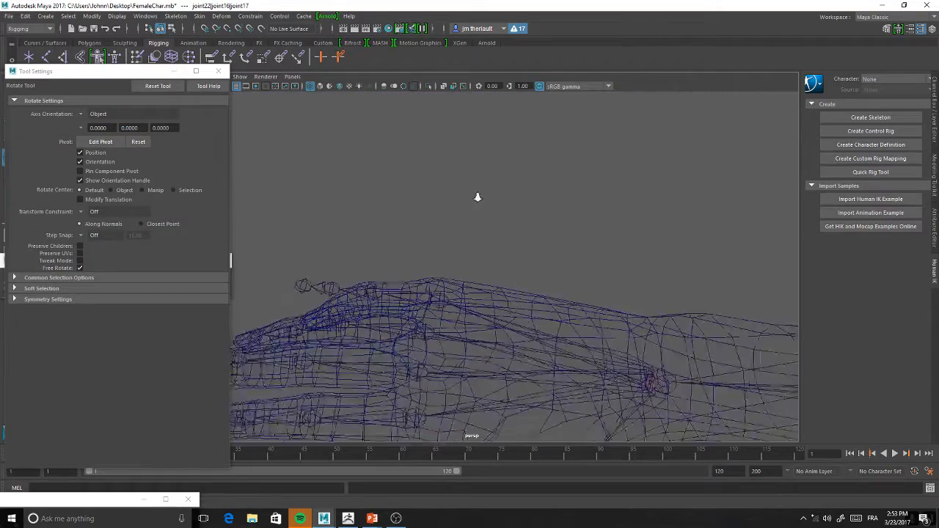
{"action": "right_click_drag", "start_coordinate": [480, 210], "coordinate": [476, 168], "text": "alt"}
{"action": "left_click_drag", "start_coordinate": [476, 168], "coordinate": [524, 242], "text": "alt"}
{"action": "middle_click_drag", "start_coordinate": [524, 242], "coordinate": [538, 283], "text": "alt"}
{"action": "right_click_drag", "start_coordinate": [539, 282], "coordinate": [504, 304], "text": "alt"}
{"action": "left_click_drag", "start_coordinate": [503, 304], "coordinate": [507, 233], "text": "alt"}
{"action": "left_click", "coordinate": [448, 310]}
{"action": "right_click_drag", "start_coordinate": [508, 233], "coordinate": [480, 247], "text": "alt"}
{"action": "left_click_drag", "start_coordinate": [388, 158], "coordinate": [399, 164]}
{"action": "left_click", "coordinate": [462, 211]}
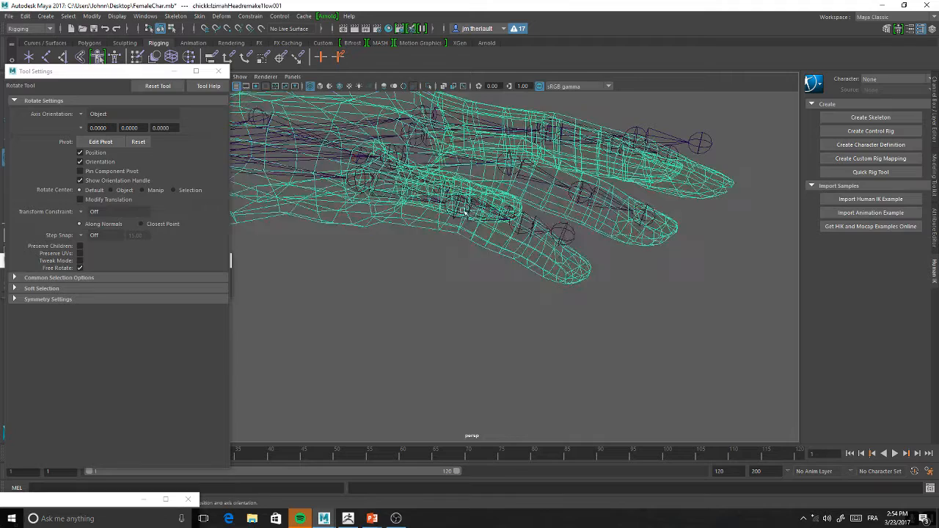
{"action": "left_click", "coordinate": [459, 209]}
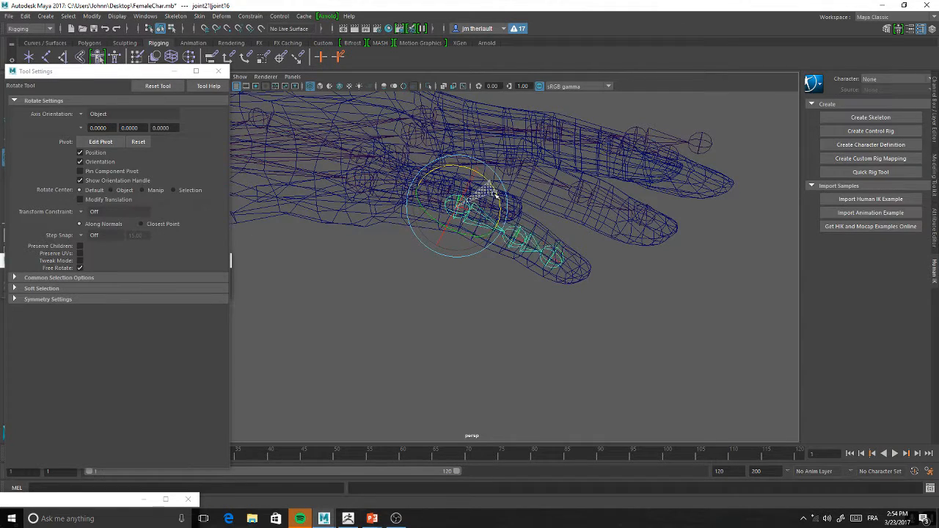
{"action": "left_click", "coordinate": [518, 237]}
{"action": "left_click_drag", "start_coordinate": [519, 245], "coordinate": [456, 316], "text": "alt"}
Move the little finger's knuckle and second joints along the bones to match the finger mesh
{"action": "left_click", "coordinate": [443, 347]}
{"action": "key", "text": "w"}
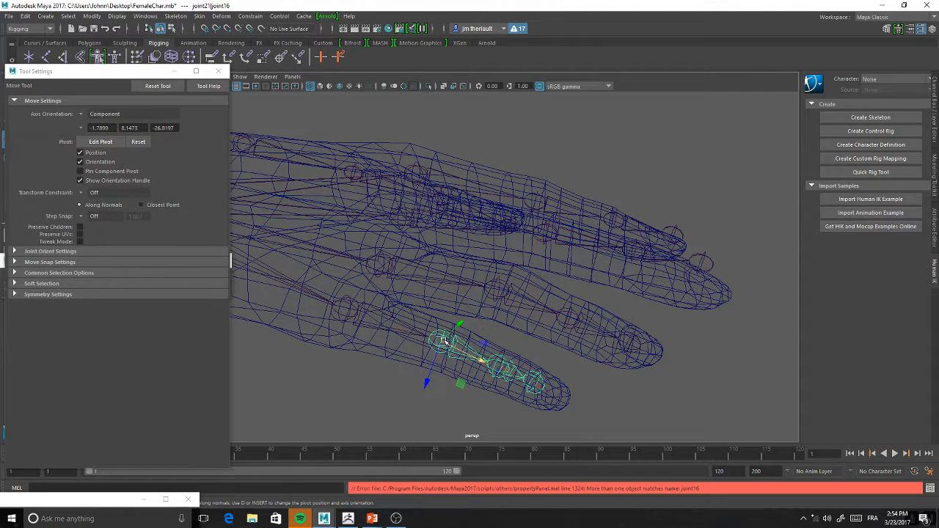
{"action": "left_click_drag", "start_coordinate": [375, 324], "coordinate": [376, 322], "text": "alt"}
{"action": "left_click", "coordinate": [363, 313]}
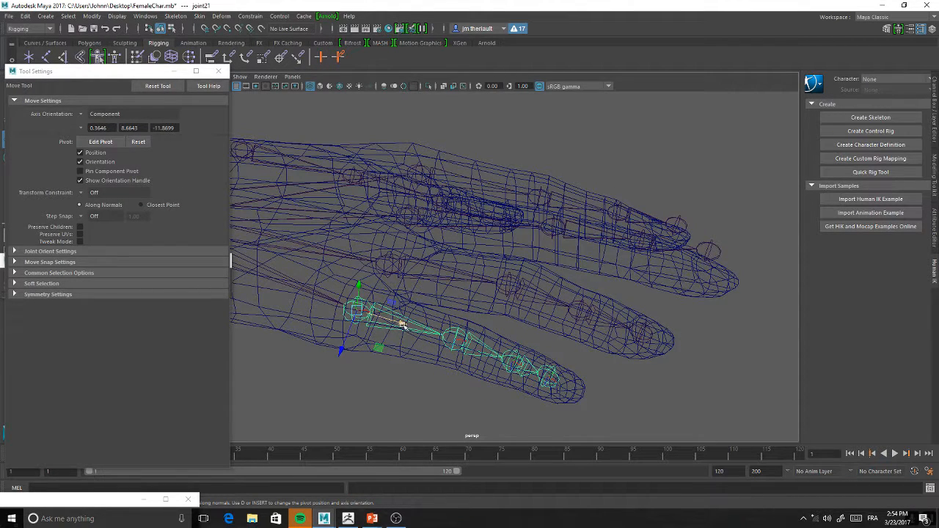
{"action": "left_click", "coordinate": [468, 343]}
{"action": "mouse_move", "coordinate": [485, 356]}
{"action": "left_mouse_down"}
{"action": "mouse_move", "coordinate": [511, 367]}
{"action": "mouse_move", "coordinate": [496, 342]}
{"action": "left_mouse_up"}
Reselect the little finger's second joint and check the finger's alignment from several angles
{"action": "left_click_drag", "start_coordinate": [490, 296], "coordinate": [536, 341], "text": "alt"}
{"action": "left_click", "coordinate": [550, 249]}
{"action": "left_click_drag", "start_coordinate": [553, 288], "coordinate": [548, 269], "text": "alt"}
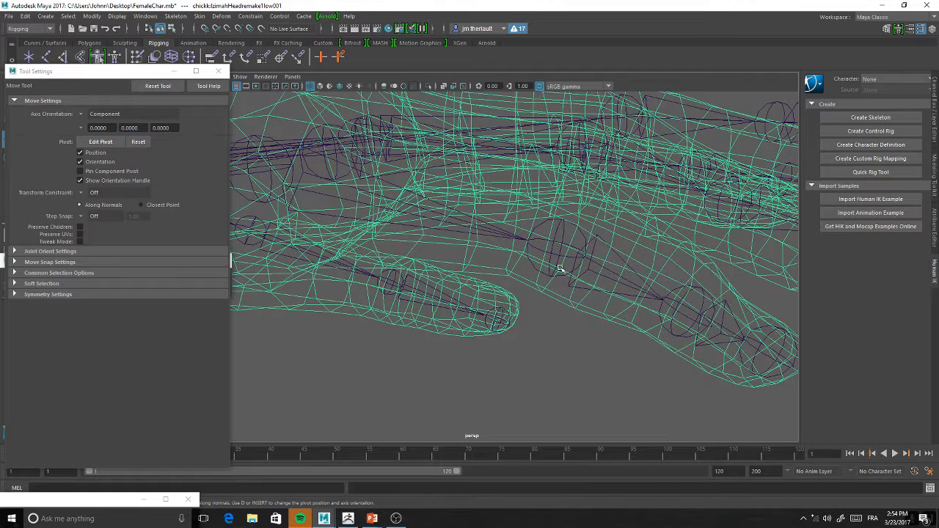
{"action": "left_click", "coordinate": [557, 254]}
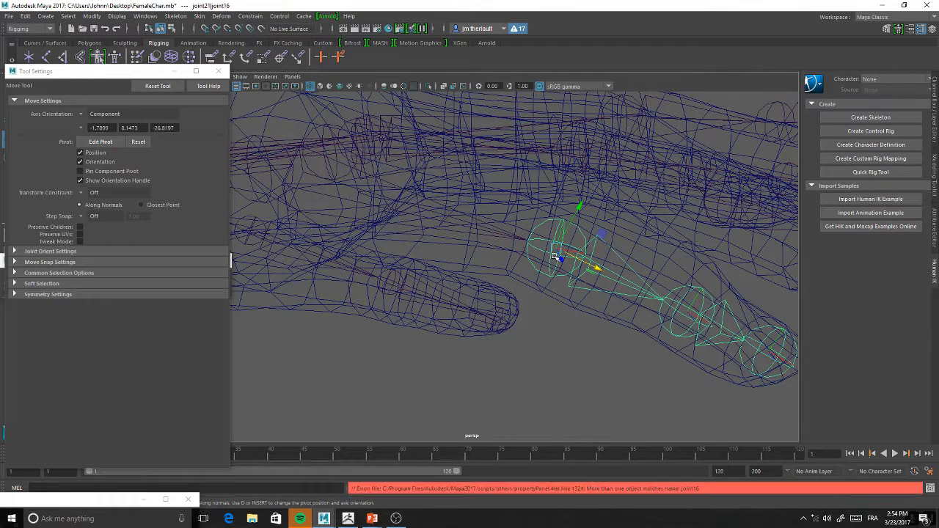
{"action": "left_click_drag", "start_coordinate": [602, 246], "coordinate": [539, 226], "text": "alt"}
{"action": "right_click_drag", "start_coordinate": [539, 227], "coordinate": [504, 151], "text": "alt"}
{"action": "left_click_drag", "start_coordinate": [485, 221], "coordinate": [496, 217], "text": "alt"}
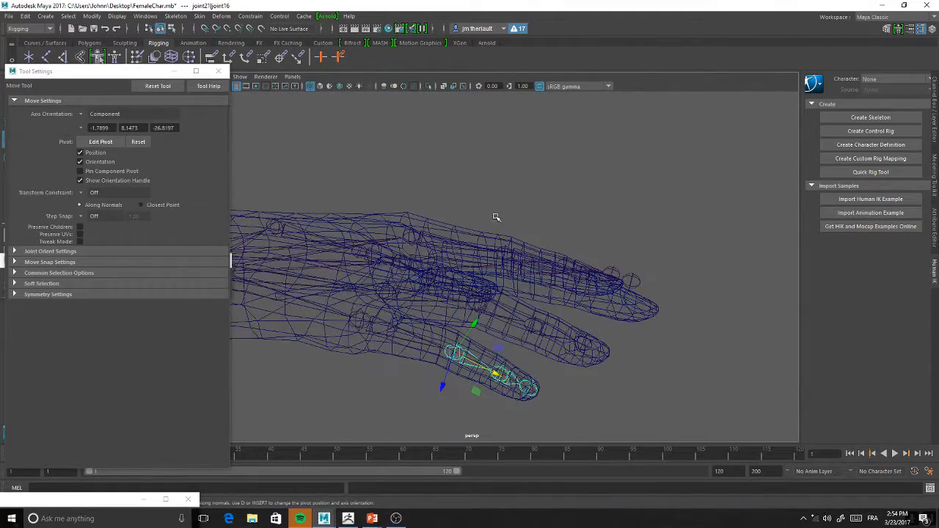
Check the finger chains against the hand mesh and select the arm chain's root joint at the shoulder for moving
{"action": "key", "text": "e"}
{"action": "left_click_drag", "start_coordinate": [468, 391], "coordinate": [453, 357]}
{"action": "left_click_drag", "start_coordinate": [401, 311], "coordinate": [426, 357]}
{"action": "left_click_drag", "start_coordinate": [506, 359], "coordinate": [598, 309], "text": "alt"}
{"action": "right_click_drag", "start_coordinate": [531, 275], "coordinate": [502, 229], "text": "alt"}
{"action": "middle_click_drag", "start_coordinate": [503, 229], "coordinate": [625, 225], "text": "alt"}
{"action": "right_click_drag", "start_coordinate": [625, 225], "coordinate": [469, 192], "text": "alt"}
{"action": "middle_click_drag", "start_coordinate": [470, 193], "coordinate": [535, 203], "text": "alt"}
{"action": "left_click_drag", "start_coordinate": [535, 203], "coordinate": [533, 169], "text": "alt"}
{"action": "left_click", "coordinate": [456, 229]}
{"action": "key", "text": "w"}
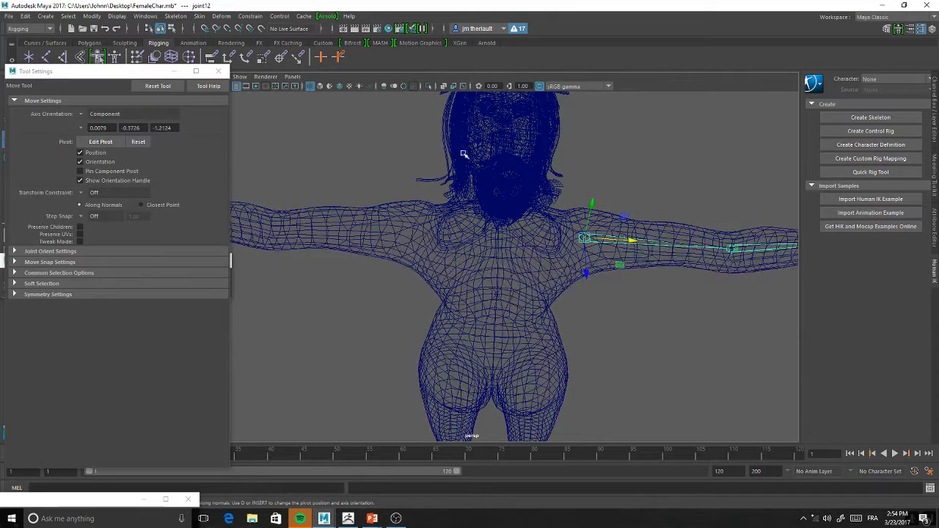
Put the Tool Settings window away and view the character's shoulders and arms from the front
{"action": "left_click", "coordinate": [164, 73]}
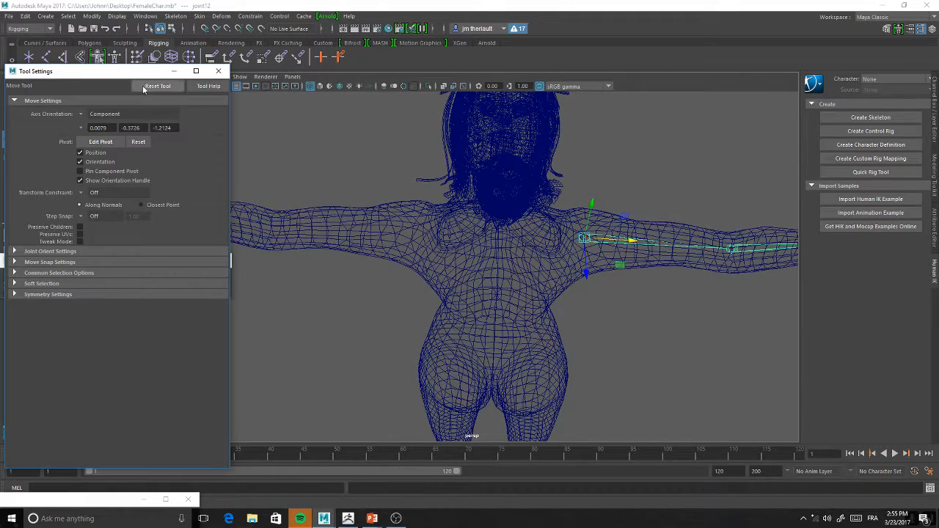
{"action": "left_click", "coordinate": [174, 72]}
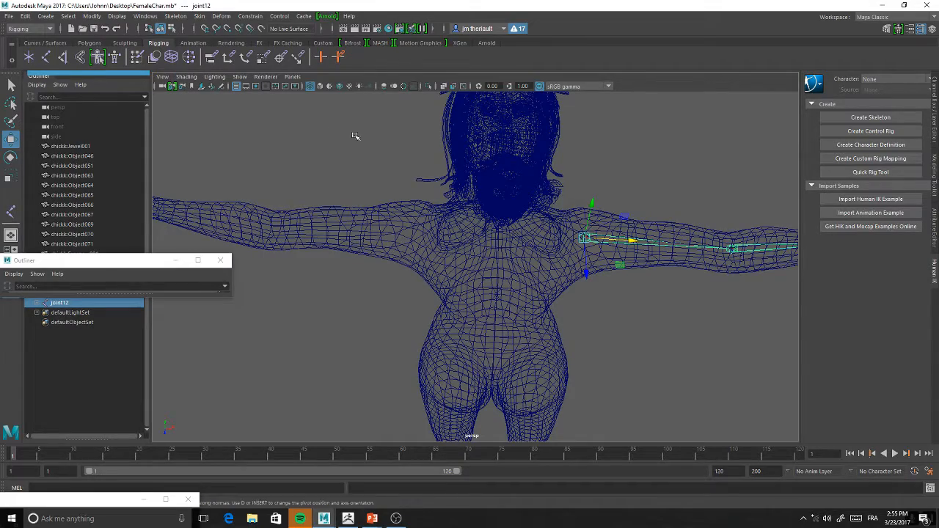
{"action": "left_click_drag", "start_coordinate": [336, 130], "coordinate": [294, 136], "text": "alt"}
{"action": "right_click_drag", "start_coordinate": [293, 136], "coordinate": [416, 172], "text": "alt"}
{"action": "left_click_drag", "start_coordinate": [415, 171], "coordinate": [459, 185], "text": "alt"}
{"action": "right_click_drag", "start_coordinate": [459, 185], "coordinate": [468, 136], "text": "alt"}
{"action": "middle_click_drag", "start_coordinate": [467, 136], "coordinate": [491, 136], "text": "alt"}
{"action": "right_click_drag", "start_coordinate": [491, 136], "coordinate": [563, 182], "text": "alt"}
{"action": "middle_click_drag", "start_coordinate": [563, 183], "coordinate": [567, 210], "text": "alt"}
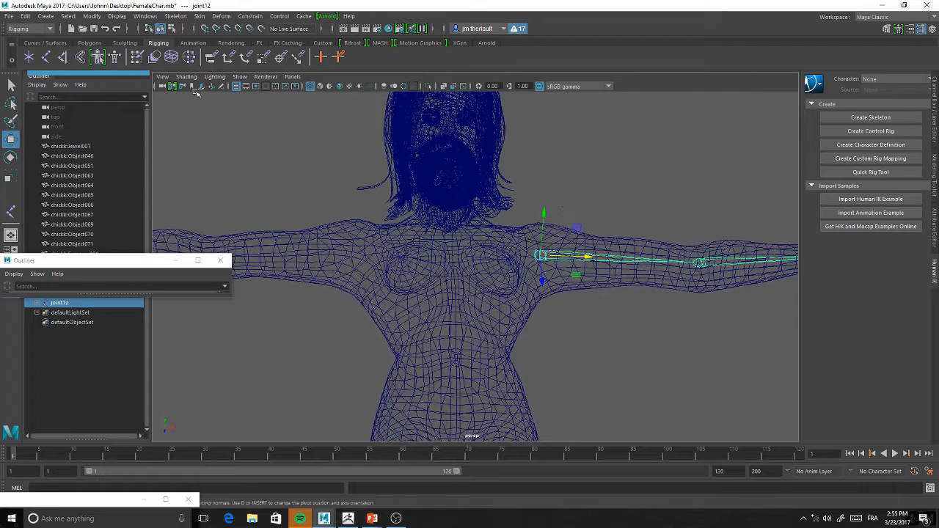
Try to mirror the whole arm chain with the current Mirror Joints settings, and undo it
{"action": "left_click", "coordinate": [173, 16]}
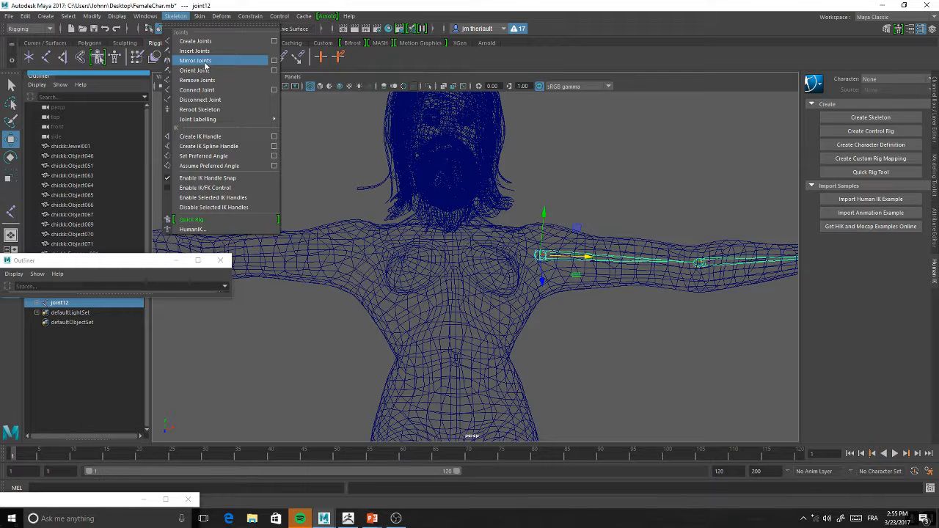
{"action": "left_click", "coordinate": [205, 63]}
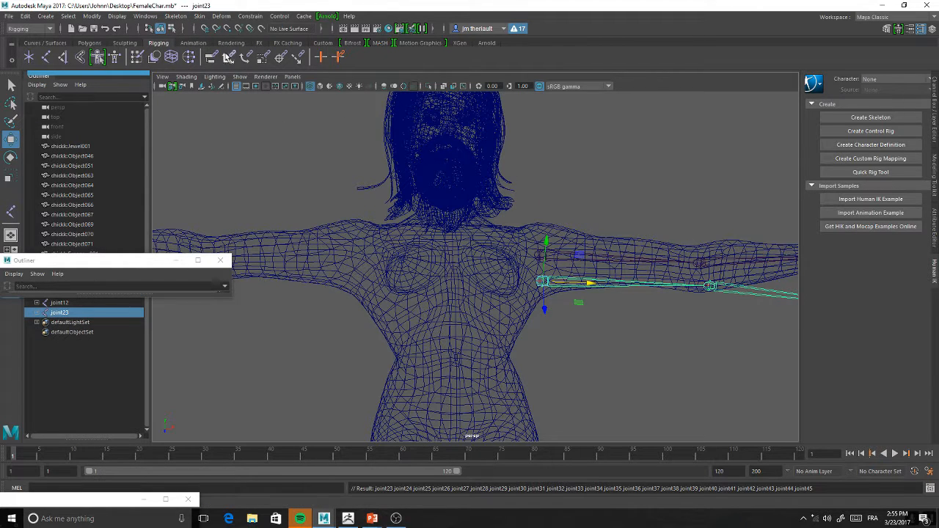
{"action": "key", "text": "ctrl+z"}
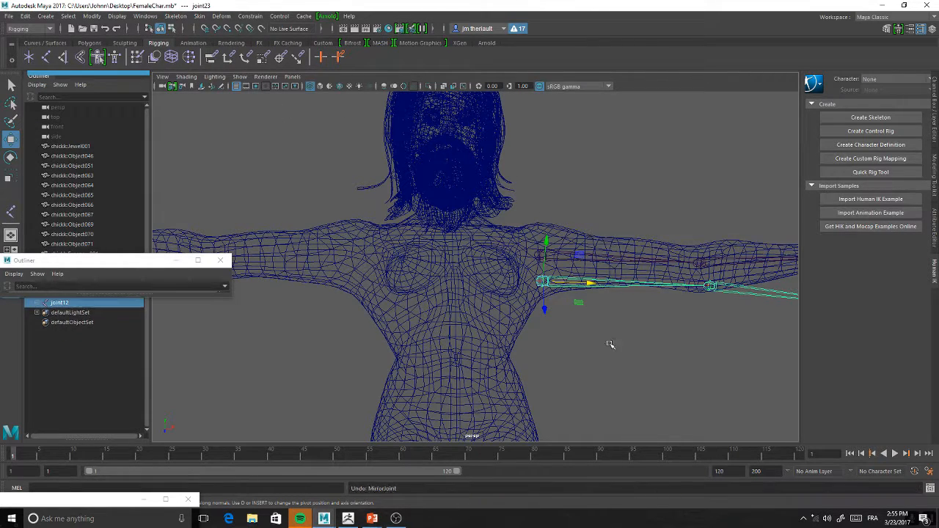
Mirror the arm chain from the shoulder joint across the YZ plane with the Behavior mirror function
{"action": "left_click", "coordinate": [176, 16]}
{"action": "mouse_move", "coordinate": [204, 17]}
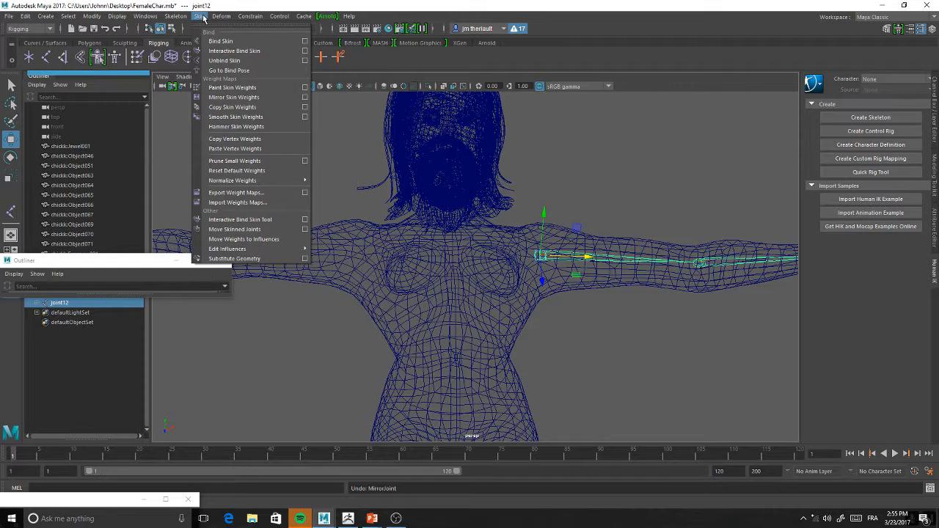
{"action": "mouse_move", "coordinate": [116, 18]}
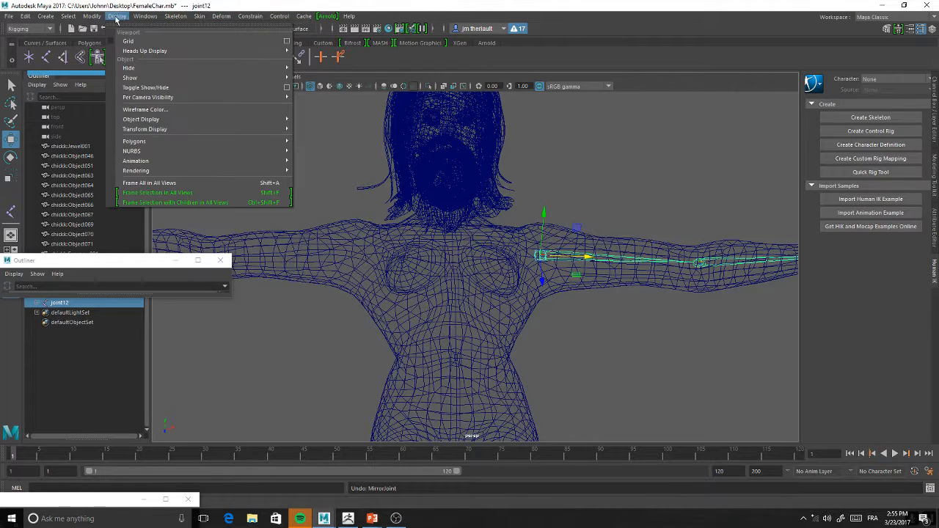
{"action": "mouse_move", "coordinate": [176, 17]}
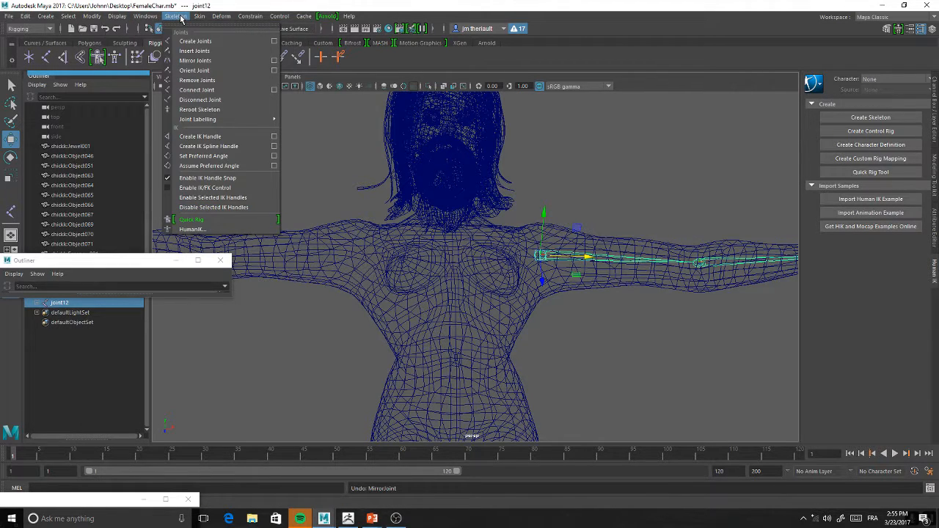
{"action": "left_click", "coordinate": [274, 64]}
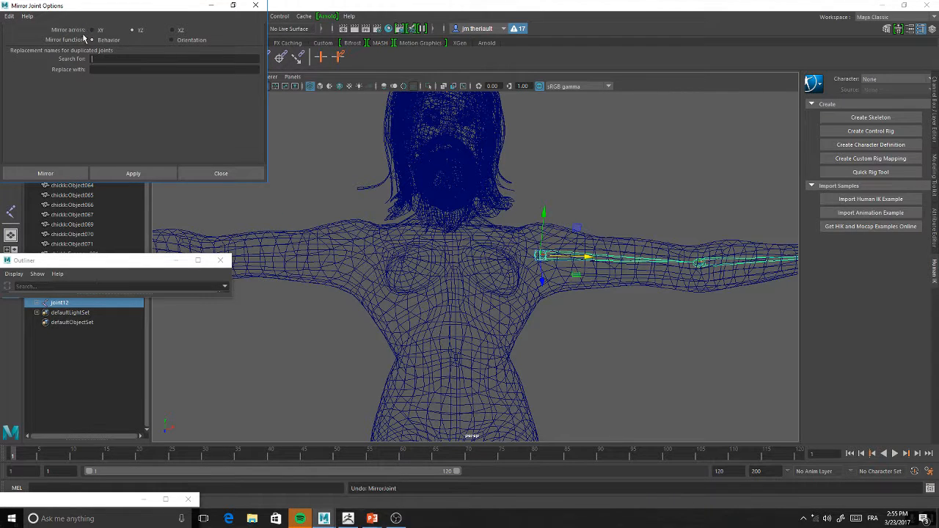
{"action": "left_click", "coordinate": [46, 174]}
Examine the mirrored arm and hand chain inside the opposite arm mesh from front and back, close up and far away
{"action": "left_click_drag", "start_coordinate": [551, 162], "coordinate": [493, 164], "text": "alt"}
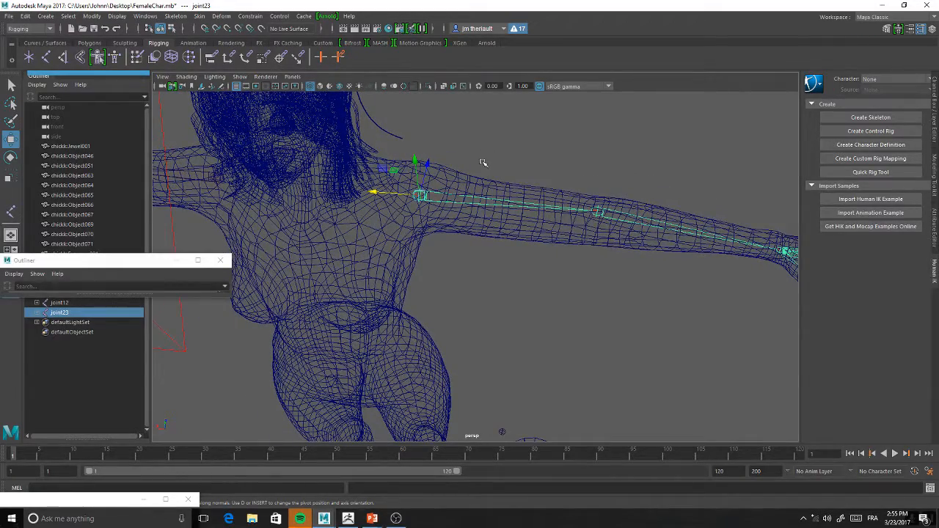
{"action": "left_click_drag", "start_coordinate": [494, 206], "coordinate": [501, 252], "text": "alt"}
{"action": "middle_click_drag", "start_coordinate": [524, 204], "coordinate": [525, 261], "text": "alt"}
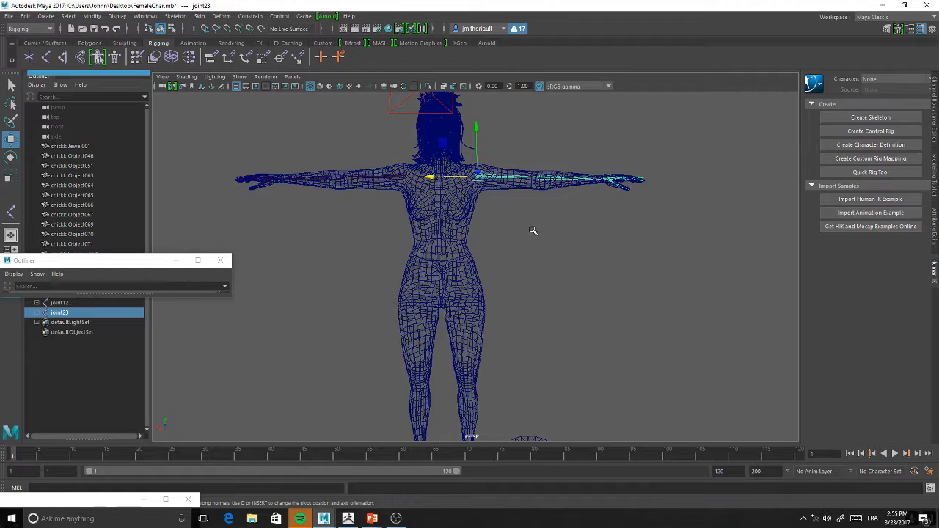
{"action": "right_click_drag", "start_coordinate": [506, 229], "coordinate": [521, 253], "text": "alt"}
{"action": "left_click_drag", "start_coordinate": [512, 209], "coordinate": [509, 221], "text": "alt"}
{"action": "right_click_drag", "start_coordinate": [509, 222], "coordinate": [517, 261], "text": "alt"}
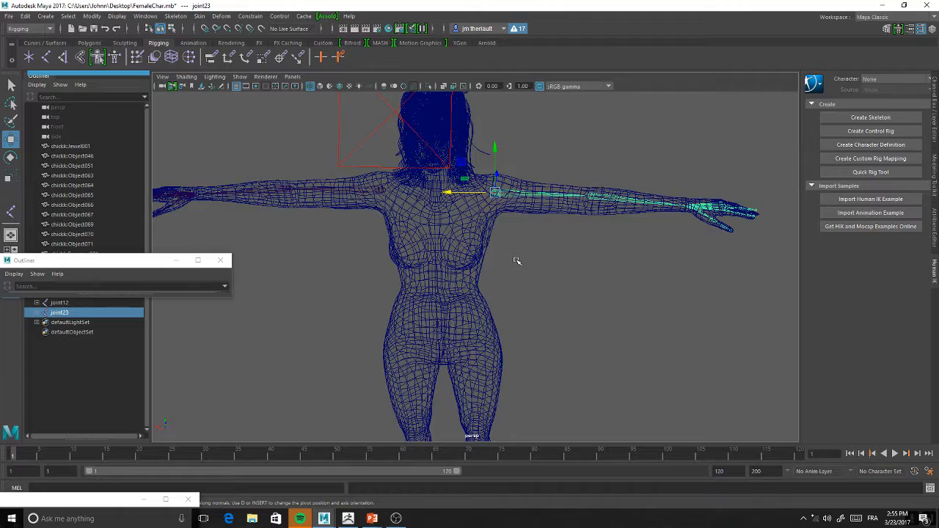
{"action": "middle_click_drag", "start_coordinate": [448, 235], "coordinate": [504, 264], "text": "alt"}
{"action": "middle_click_drag", "start_coordinate": [426, 262], "coordinate": [500, 263], "text": "alt"}
{"action": "right_click_drag", "start_coordinate": [401, 246], "coordinate": [480, 323], "text": "alt"}
{"action": "middle_click_drag", "start_coordinate": [393, 264], "coordinate": [539, 312], "text": "alt"}
{"action": "right_click_drag", "start_coordinate": [466, 315], "coordinate": [384, 289], "text": "alt"}
Select the original arm's wrist joint and inspect the chain through the forearm and hand
{"action": "left_click", "coordinate": [377, 241]}
{"action": "right_click_drag", "start_coordinate": [401, 238], "coordinate": [435, 272], "text": "alt"}
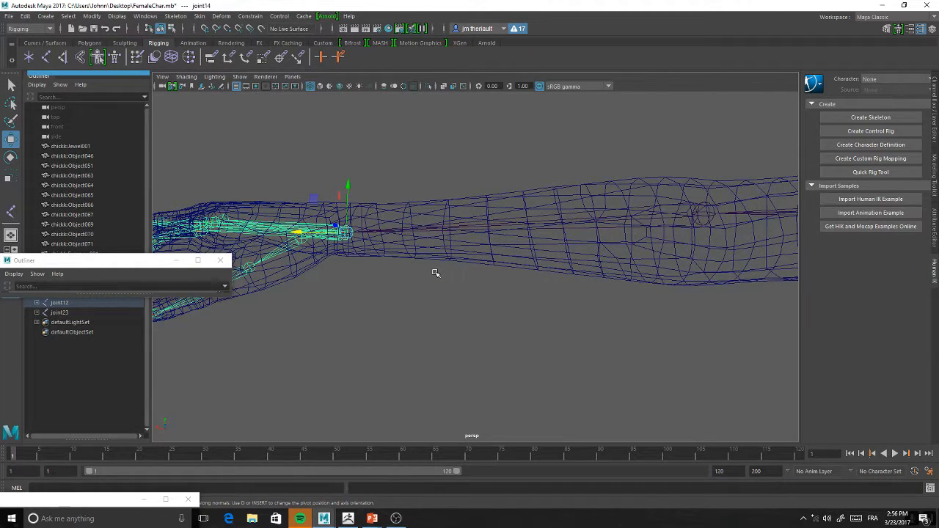
{"action": "left_click_drag", "start_coordinate": [382, 182], "coordinate": [489, 201], "text": "alt"}
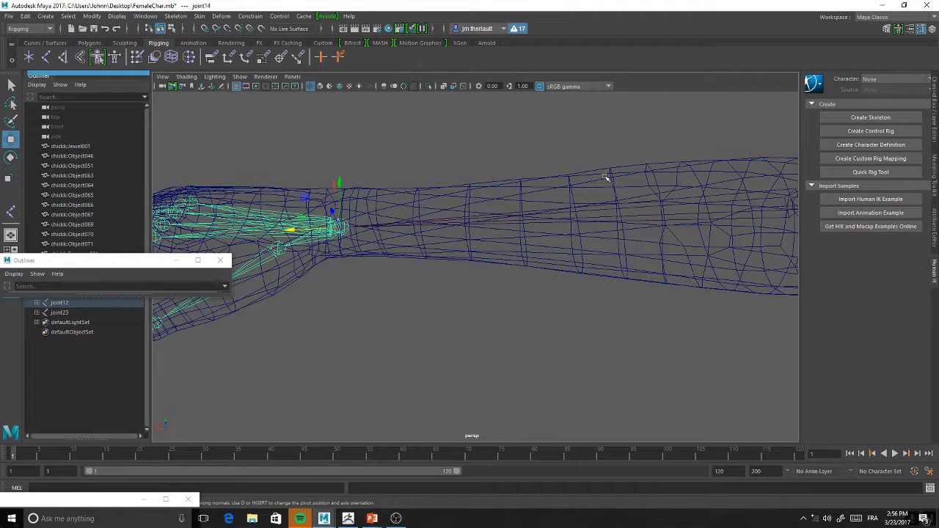
{"action": "mouse_move", "coordinate": [640, 233]}
{"action": "left_mouse_down", "text": "alt"}
{"action": "mouse_move", "coordinate": [650, 210]}
{"action": "mouse_move", "coordinate": [608, 208]}
{"action": "mouse_move", "coordinate": [629, 232]}
{"action": "left_mouse_up", "text": "alt"}
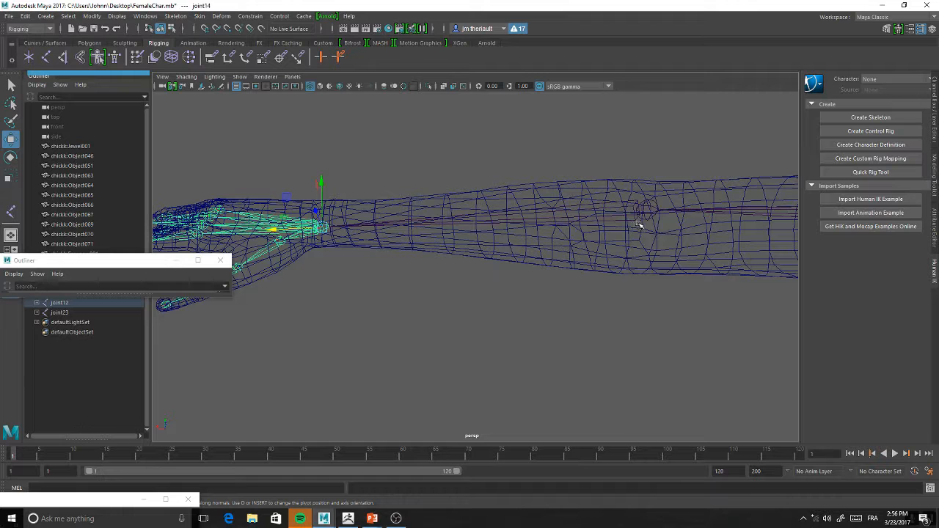
{"action": "left_click_drag", "start_coordinate": [403, 177], "coordinate": [353, 176], "text": "alt"}
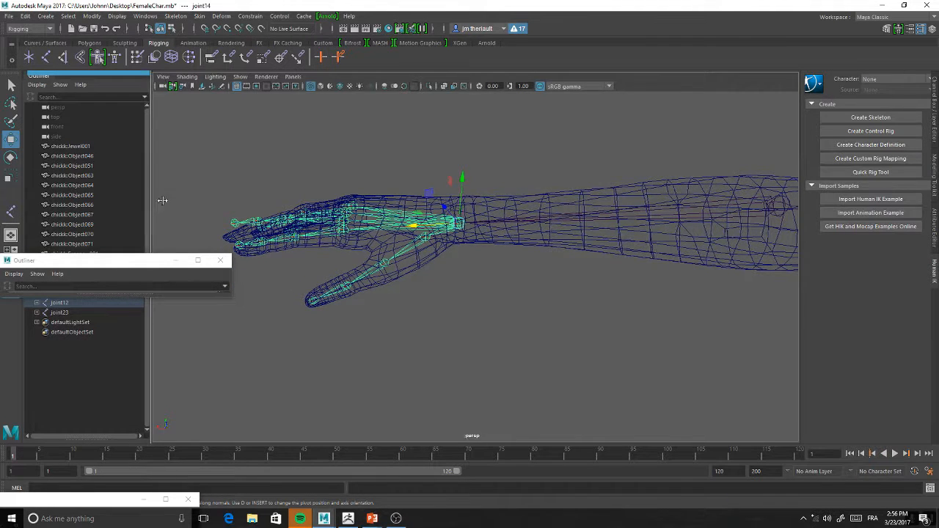
Widen the docked Outliner, clear the floating one off it, and expand the joint12 hierarchy down to the wrist joint
{"action": "left_click_drag", "start_coordinate": [150, 199], "coordinate": [460, 209]}
{"action": "left_click_drag", "start_coordinate": [150, 272], "coordinate": [617, 438]}
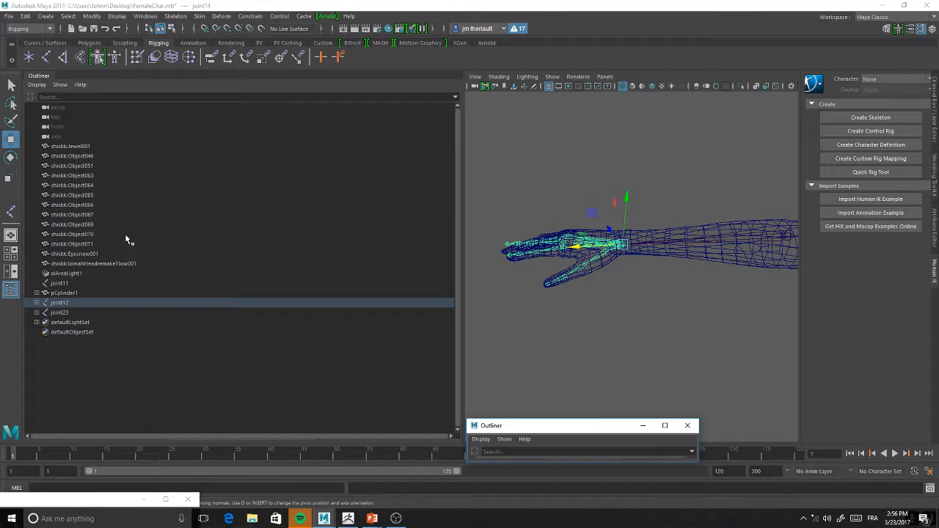
{"action": "left_click", "coordinate": [36, 303]}
{"action": "left_click", "coordinate": [41, 312]}
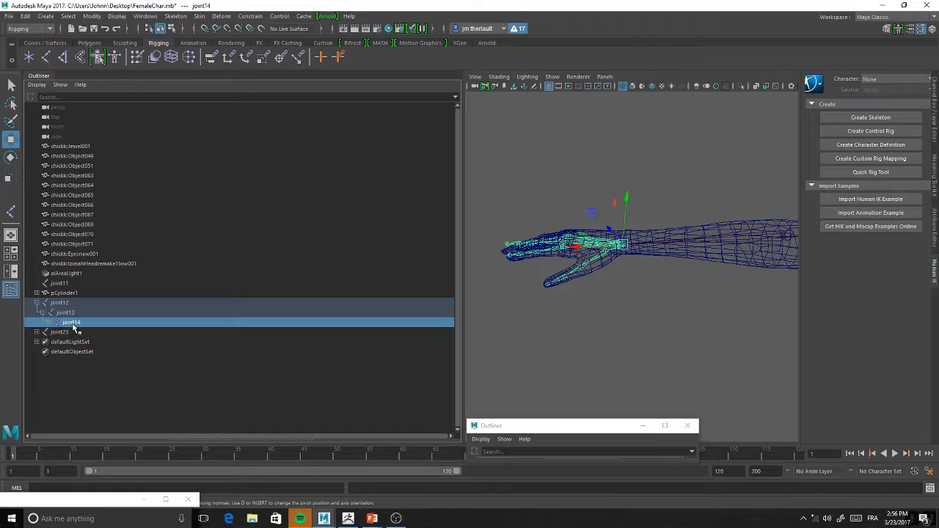
Rename the wrist joint joint14 to HandR
{"action": "double_click", "coordinate": [73, 323]}
{"action": "key", "text": "BackSpace"}
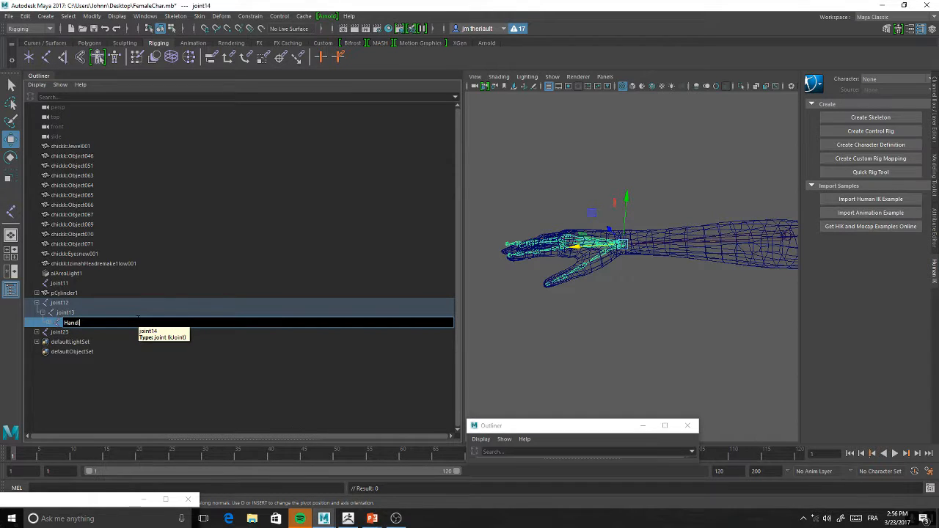
{"action": "type", "text": "HandR"}
{"action": "key", "text": "Return"}
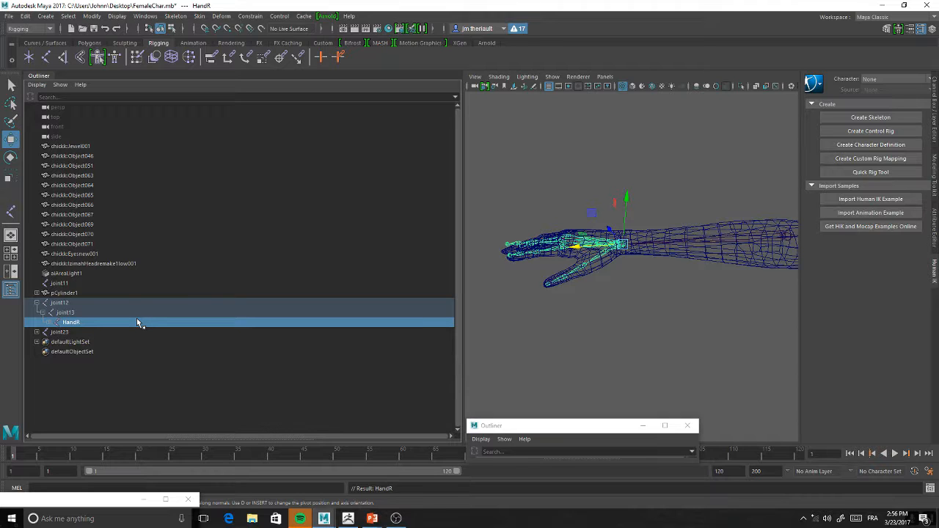
{"action": "left_click", "coordinate": [64, 314]}
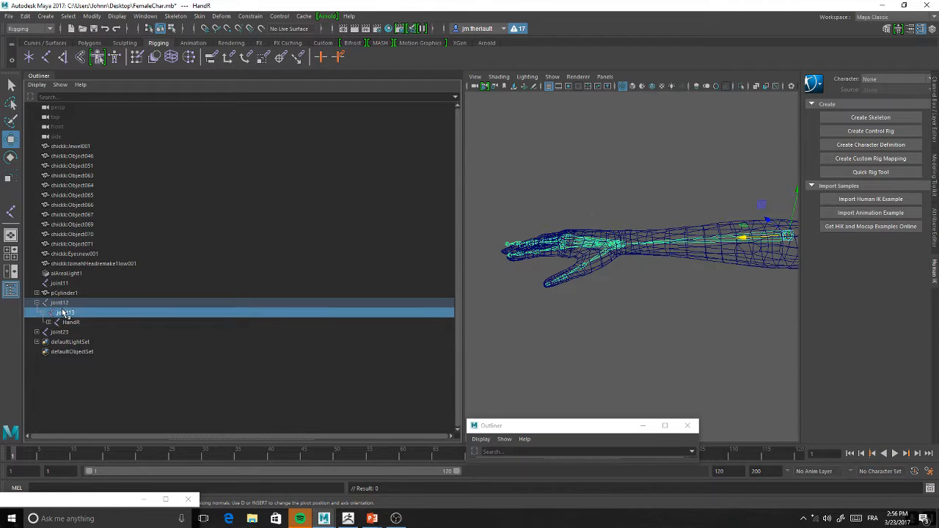
{"action": "left_click", "coordinate": [42, 314]}
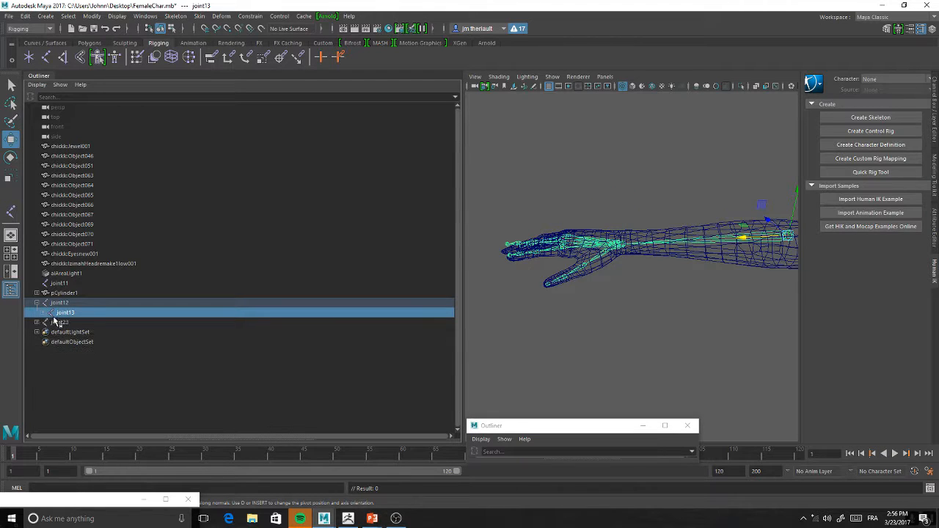
{"action": "left_click", "coordinate": [42, 315]}
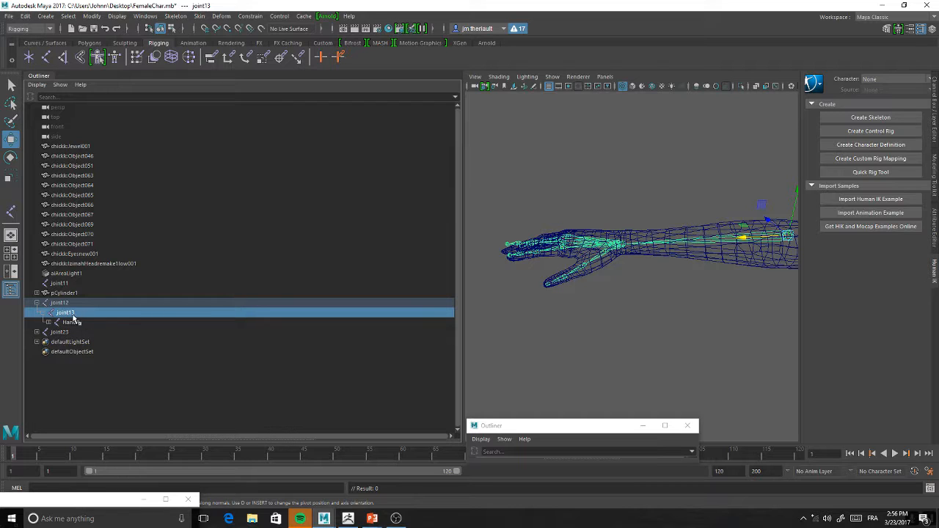
{"action": "right_click", "coordinate": [72, 316]}
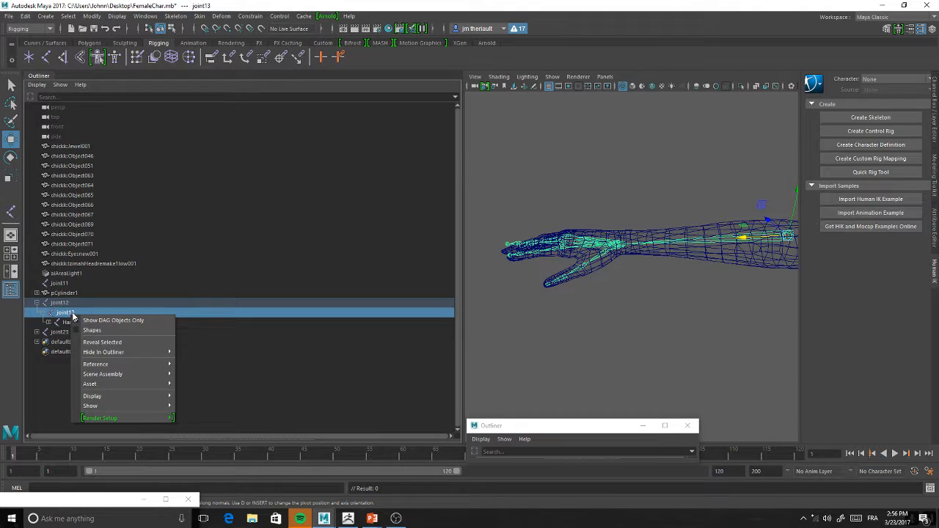
{"action": "left_click", "coordinate": [59, 327]}
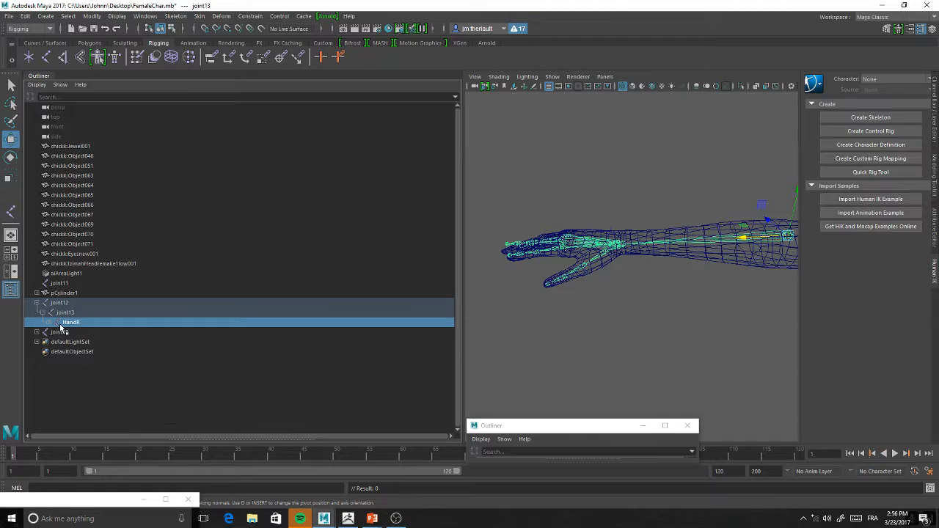
{"action": "left_click", "coordinate": [63, 325]}
Examine the whole character around the joint chains, then the torso, hips and legs from front, back and side
{"action": "key", "text": "f"}
{"action": "middle_click_drag", "start_coordinate": [521, 283], "coordinate": [673, 269], "text": "alt"}
{"action": "scroll", "coordinate": [673, 268], "scroll_direction": "down", "scroll_amount": 6}
{"action": "left_click_drag", "start_coordinate": [669, 271], "coordinate": [542, 240], "text": "alt"}
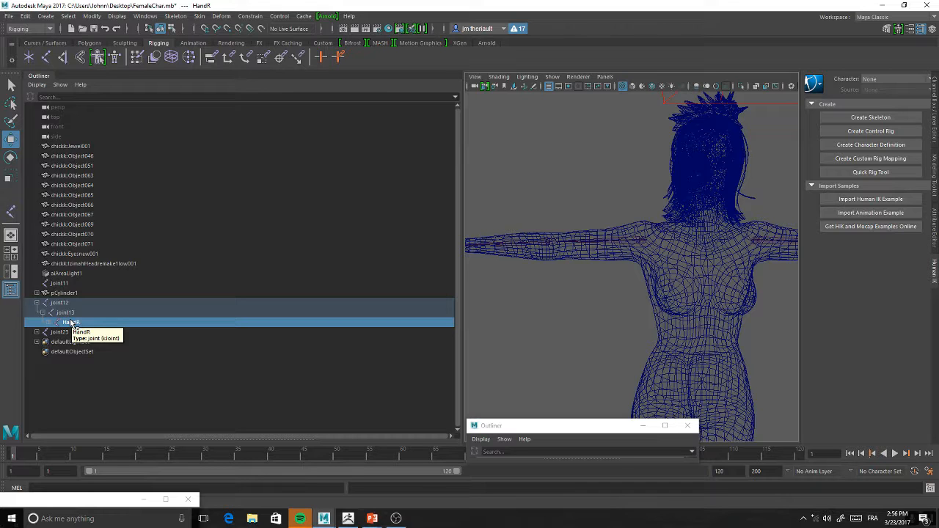
{"action": "middle_click_drag", "start_coordinate": [687, 285], "coordinate": [603, 266], "text": "alt"}
{"action": "left_click_drag", "start_coordinate": [603, 266], "coordinate": [506, 268], "text": "alt"}
{"action": "middle_click_drag", "start_coordinate": [695, 276], "coordinate": [665, 257], "text": "alt"}
{"action": "left_click_drag", "start_coordinate": [665, 257], "coordinate": [573, 237], "text": "alt"}
{"action": "scroll", "coordinate": [640, 278], "scroll_direction": "up", "scroll_amount": 1}
{"action": "right_click_drag", "start_coordinate": [640, 278], "coordinate": [581, 210], "text": "alt"}
{"action": "middle_click_drag", "start_coordinate": [581, 210], "coordinate": [566, 190], "text": "alt"}
{"action": "right_click_drag", "start_coordinate": [566, 190], "coordinate": [600, 260], "text": "alt"}
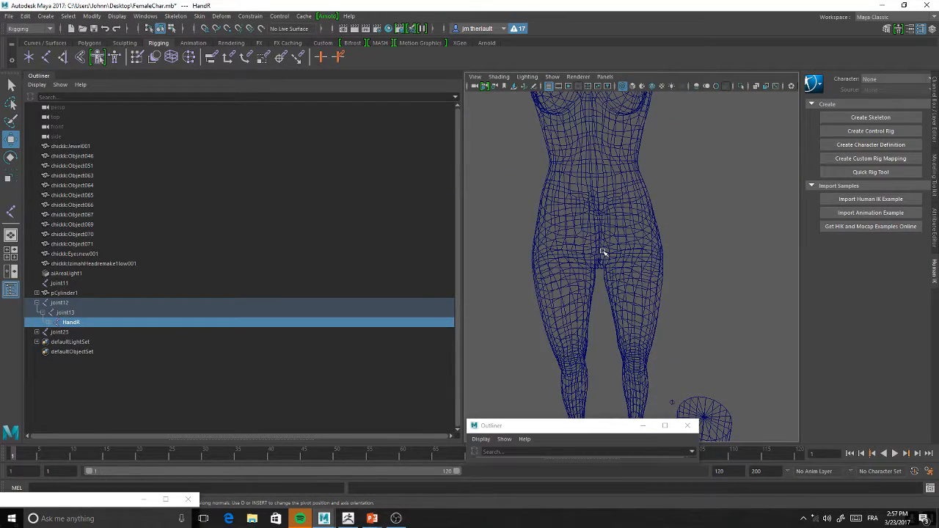
{"action": "left_click_drag", "start_coordinate": [637, 228], "coordinate": [585, 227], "text": "alt"}
{"action": "right_click_drag", "start_coordinate": [585, 227], "coordinate": [606, 272], "text": "alt"}
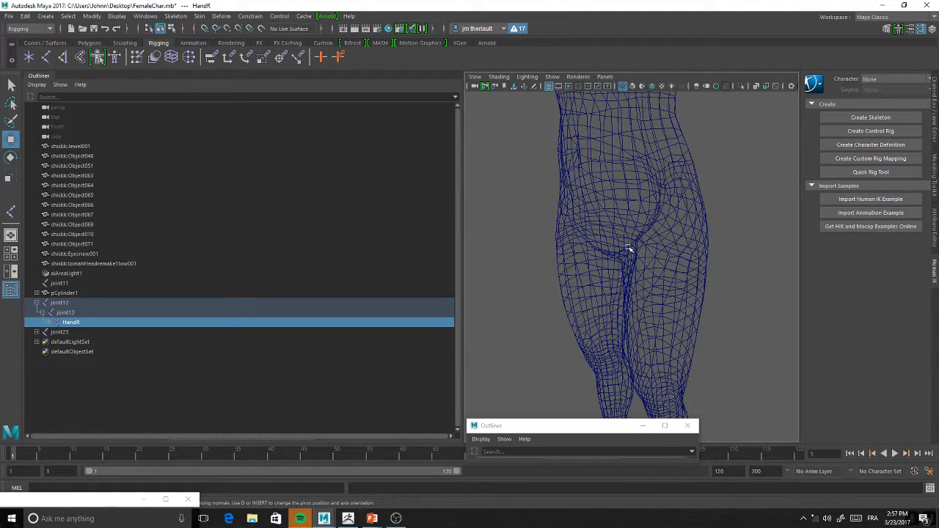
{"action": "left_click_drag", "start_coordinate": [650, 248], "coordinate": [697, 243], "text": "alt"}
{"action": "right_click_drag", "start_coordinate": [697, 242], "coordinate": [655, 179], "text": "alt"}
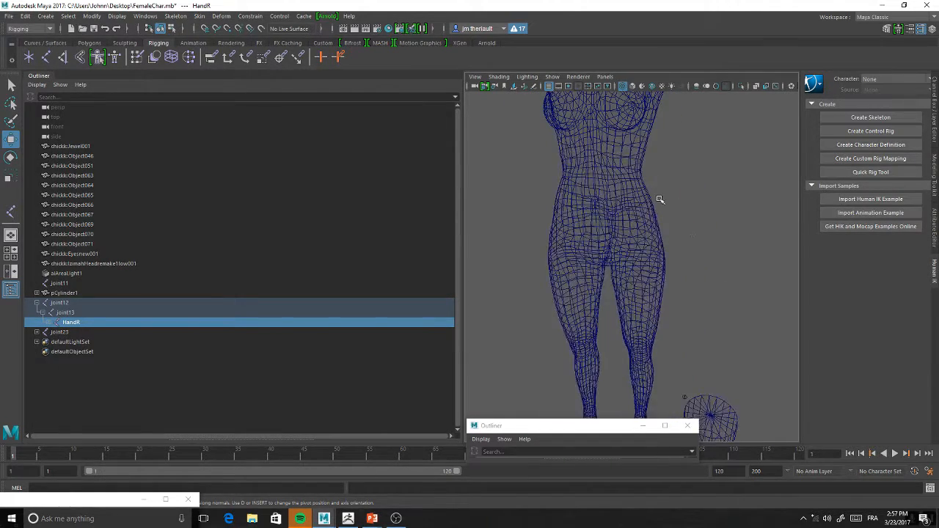
Switch to a full-size side view, narrow the Outliner, and frame the torso and hips in wireframe
{"action": "key", "text": "y"}
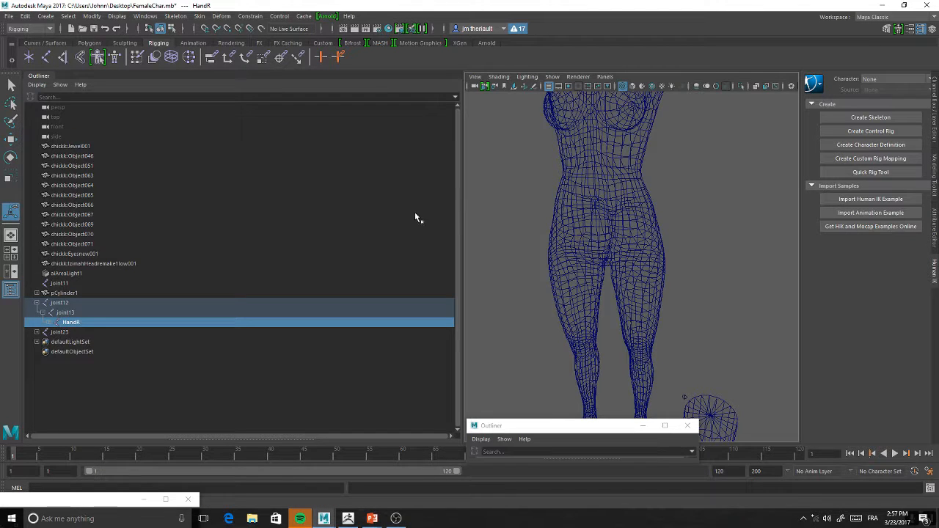
{"action": "left_click", "coordinate": [11, 254]}
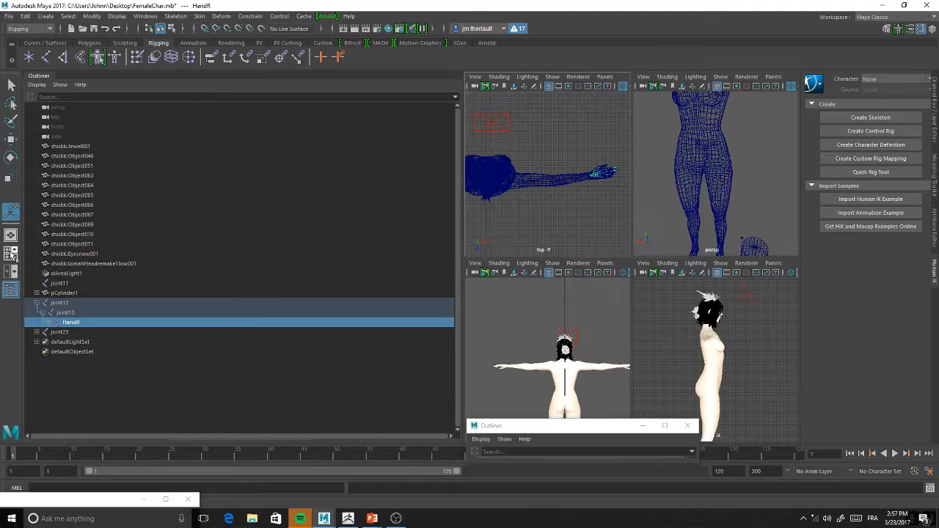
{"action": "key", "text": "space"}
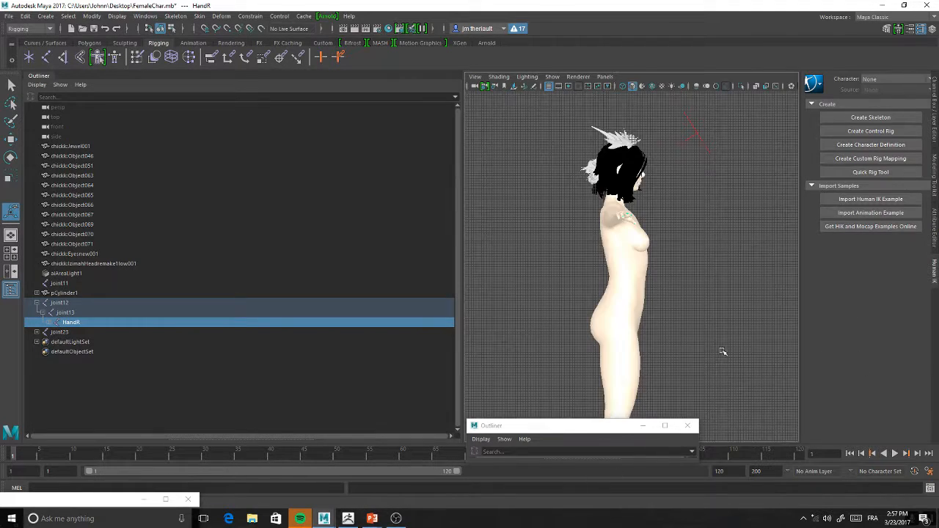
{"action": "left_click_drag", "start_coordinate": [463, 292], "coordinate": [150, 294]}
{"action": "middle_click_drag", "start_coordinate": [486, 293], "coordinate": [470, 208], "text": "alt"}
{"action": "right_click_drag", "start_coordinate": [471, 208], "coordinate": [528, 310], "text": "alt"}
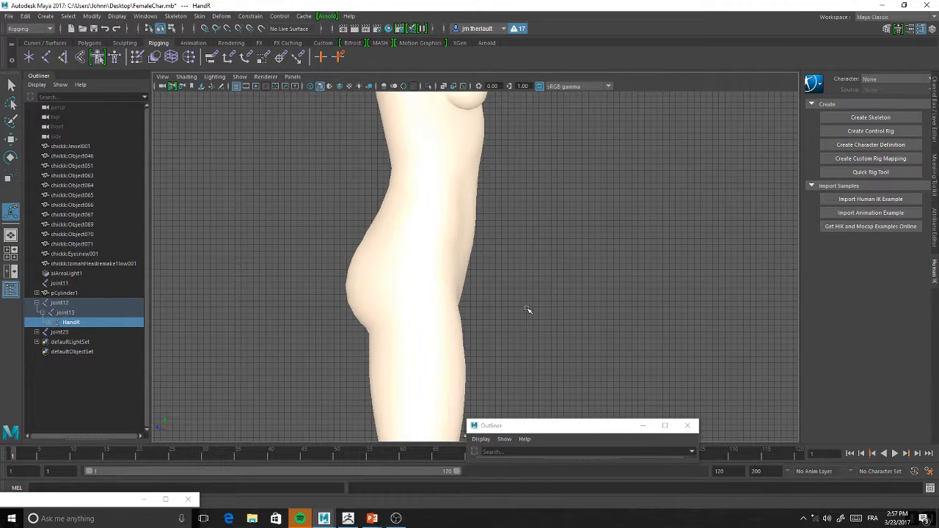
{"action": "key", "text": "4"}
{"action": "middle_click_drag", "start_coordinate": [540, 237], "coordinate": [508, 271], "text": "alt"}
{"action": "right_click_drag", "start_coordinate": [508, 271], "coordinate": [507, 255], "text": "alt"}
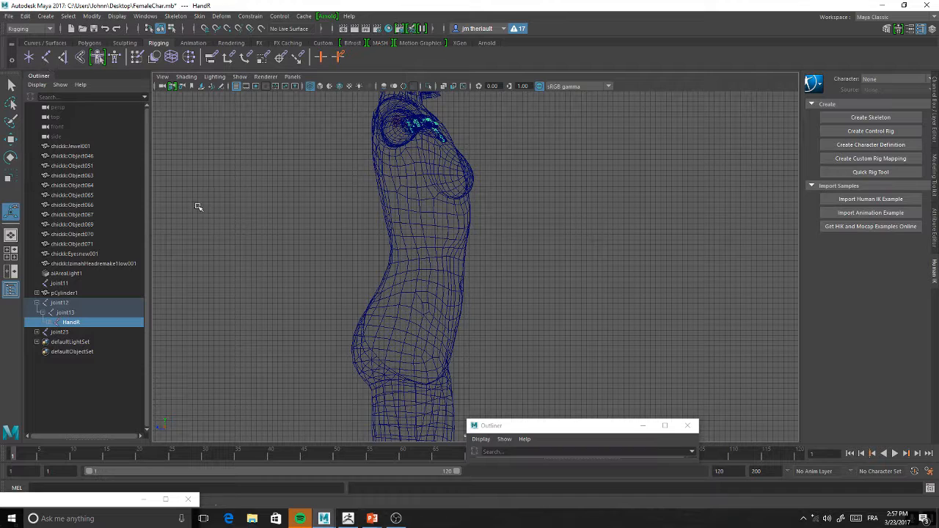
{"action": "left_click", "coordinate": [46, 56]}
{"action": "left_click", "coordinate": [417, 377]}
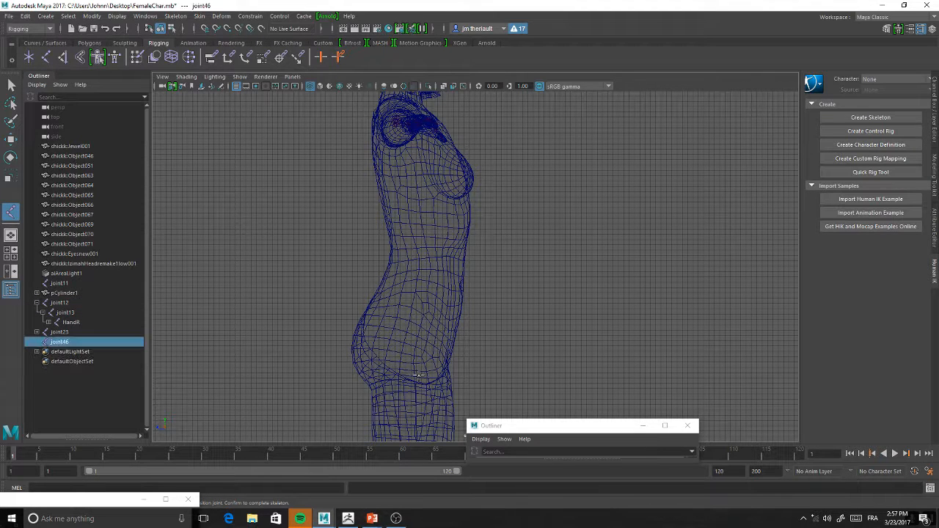
{"action": "key", "text": "w"}
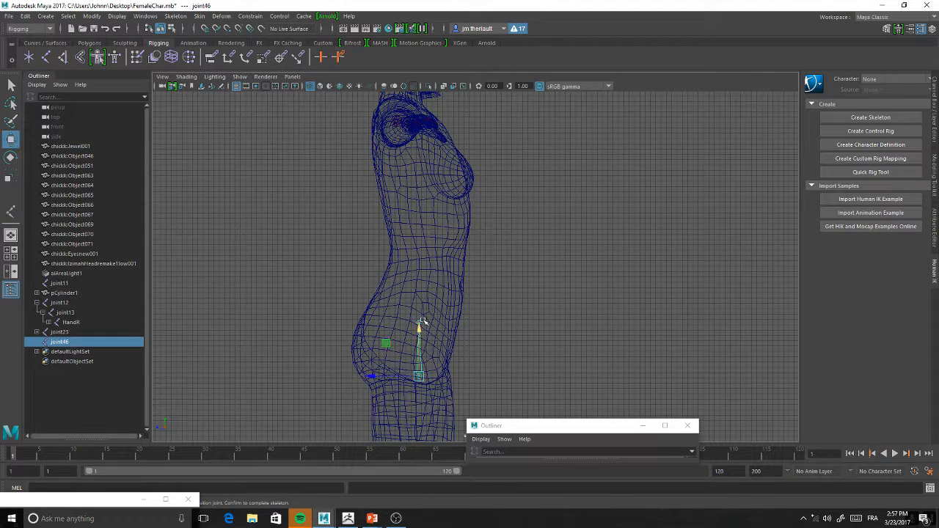
{"action": "left_click", "coordinate": [419, 324]}
{"action": "key", "text": "ctrl+z"}
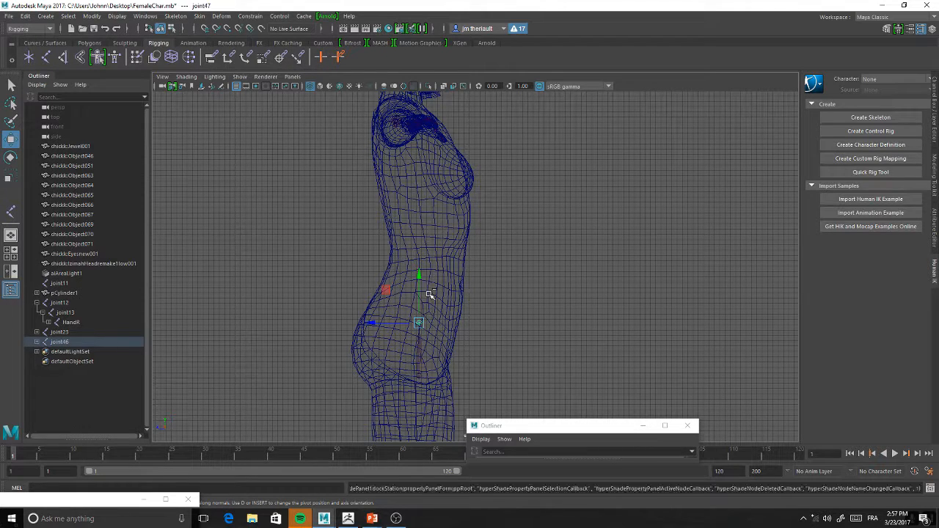
{"action": "key", "text": "ctrl+z"}
{"action": "left_click", "coordinate": [417, 321]}
{"action": "left_click_drag", "start_coordinate": [420, 321], "coordinate": [426, 268]}
{"action": "key", "text": "ctrl+d"}
{"action": "key", "text": "ctrl+z"}
{"action": "key", "text": "ctrl+z"}
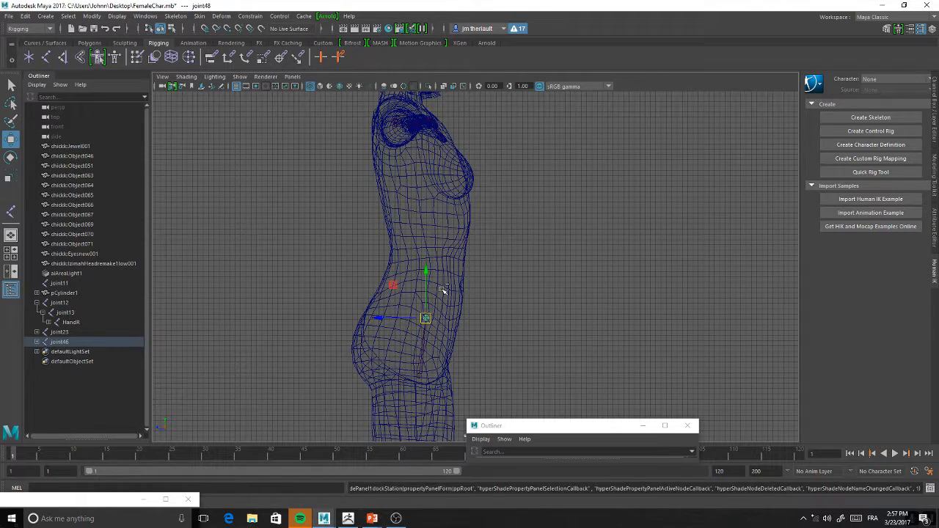
{"action": "key", "text": "ctrl+z"}
{"action": "key", "text": "ctrl+z"}
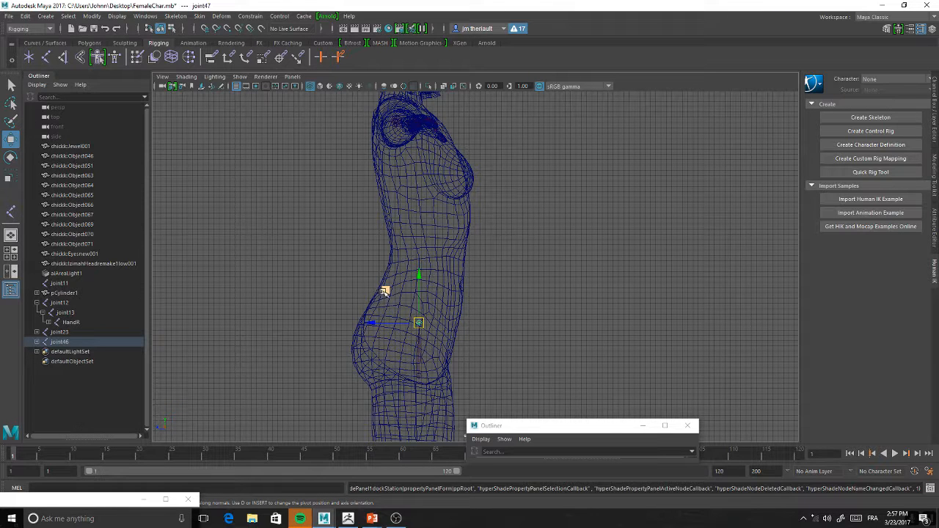
{"action": "key", "text": "ctrl+z"}
{"action": "middle_click_drag", "start_coordinate": [519, 311], "coordinate": [521, 272], "text": "alt"}
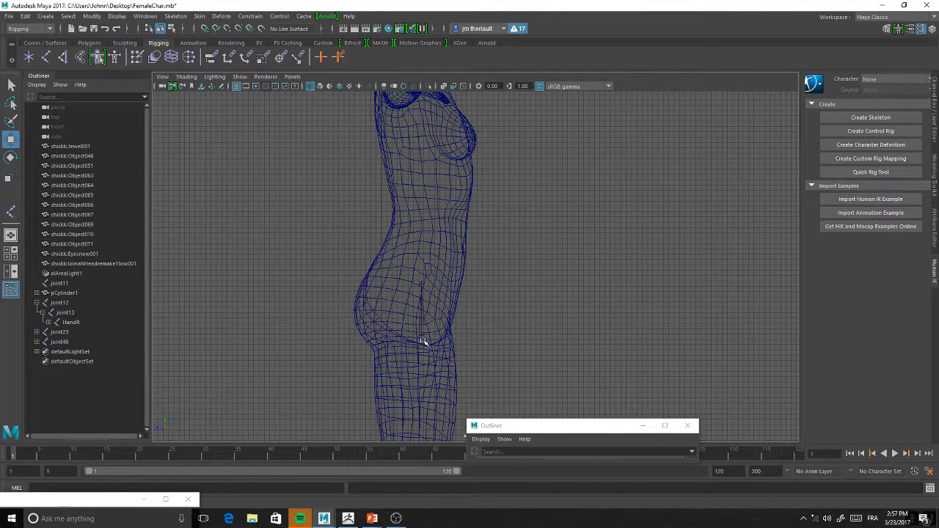
{"action": "left_click", "coordinate": [423, 340]}
{"action": "key", "text": "Delete"}
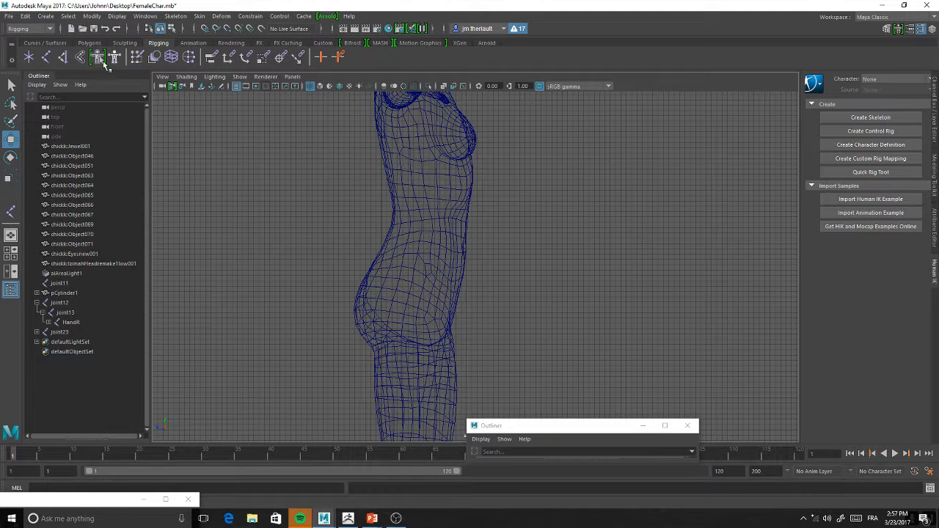
Place a new joint at the base of the pelvis in the side view and shift it slightly toward the back
{"action": "left_click", "coordinate": [46, 57]}
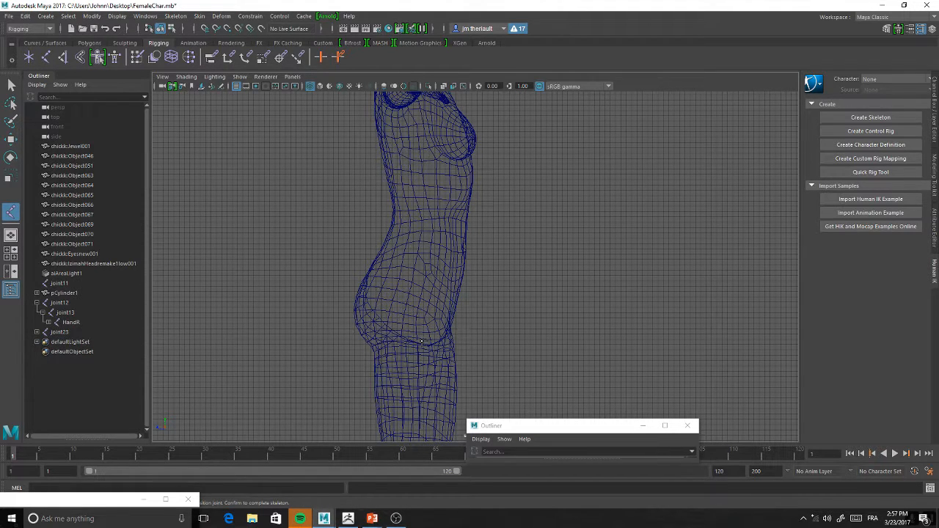
{"action": "left_click", "coordinate": [422, 342]}
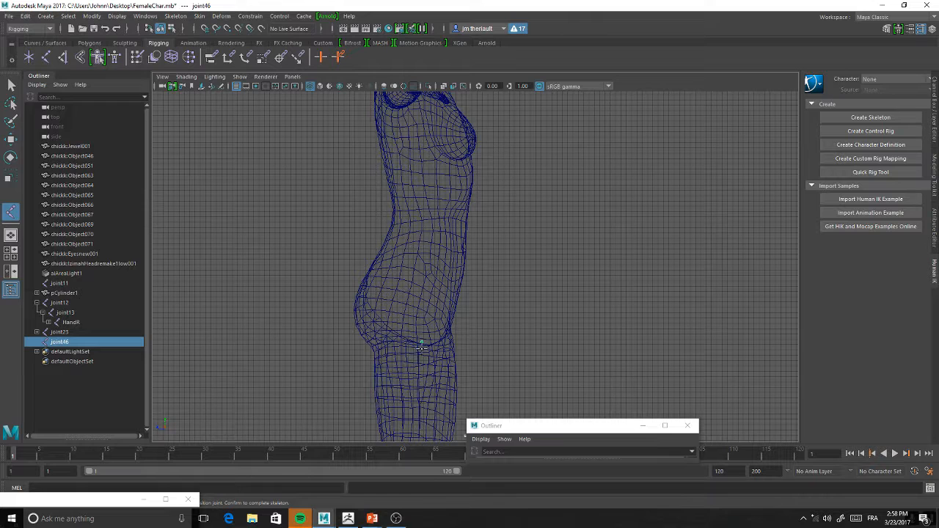
{"action": "key", "text": "w"}
{"action": "left_click_drag", "start_coordinate": [420, 343], "coordinate": [410, 340]}
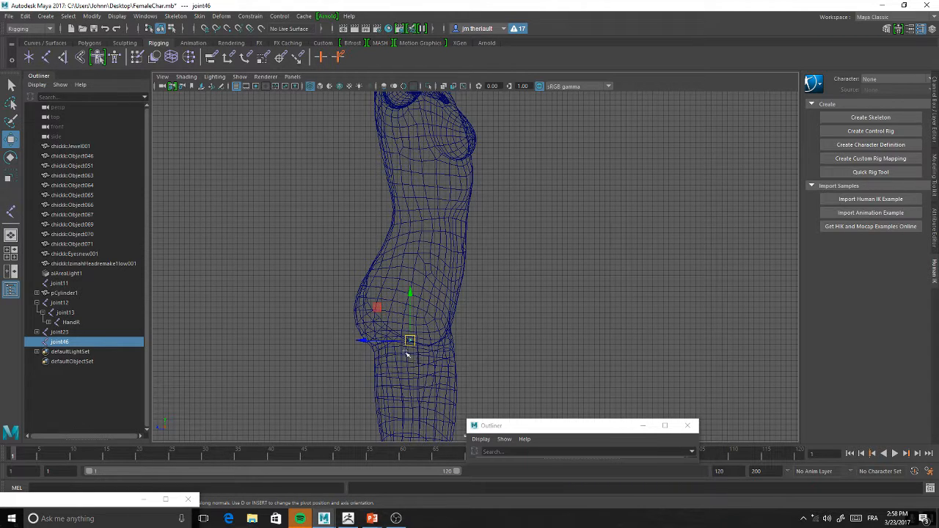
Extend the pelvis-base joint with four chained joints: just behind it, in the mid-pelvis, at the waist and in the mid-torso
{"action": "left_click", "coordinate": [46, 59]}
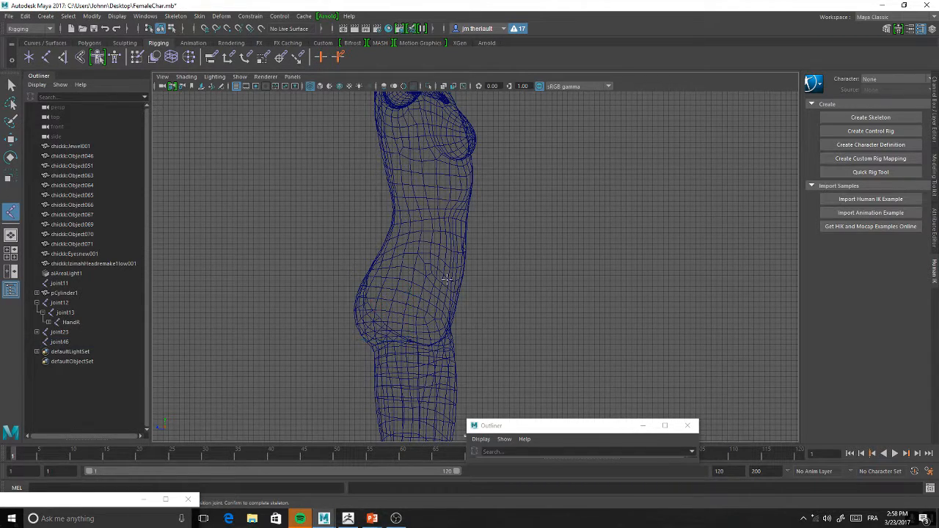
{"action": "left_click", "coordinate": [414, 301]}
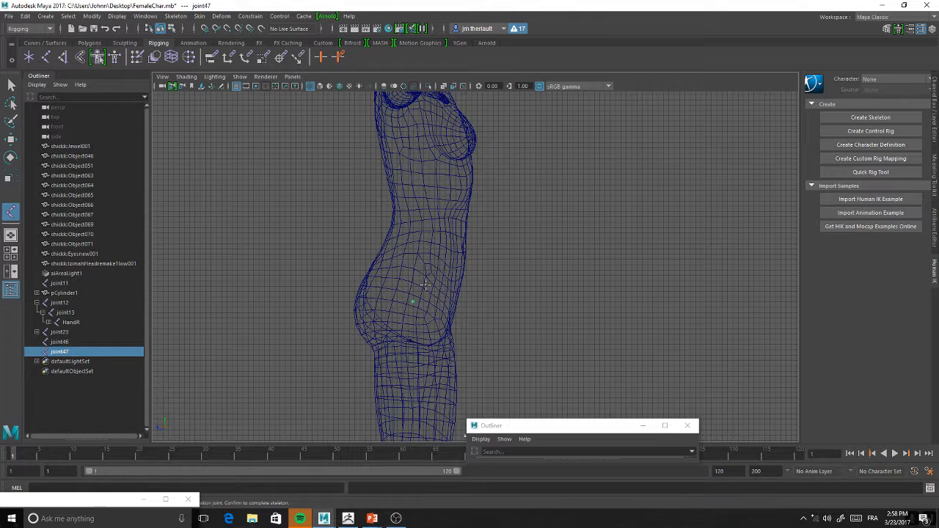
{"action": "key", "text": "ctrl+z"}
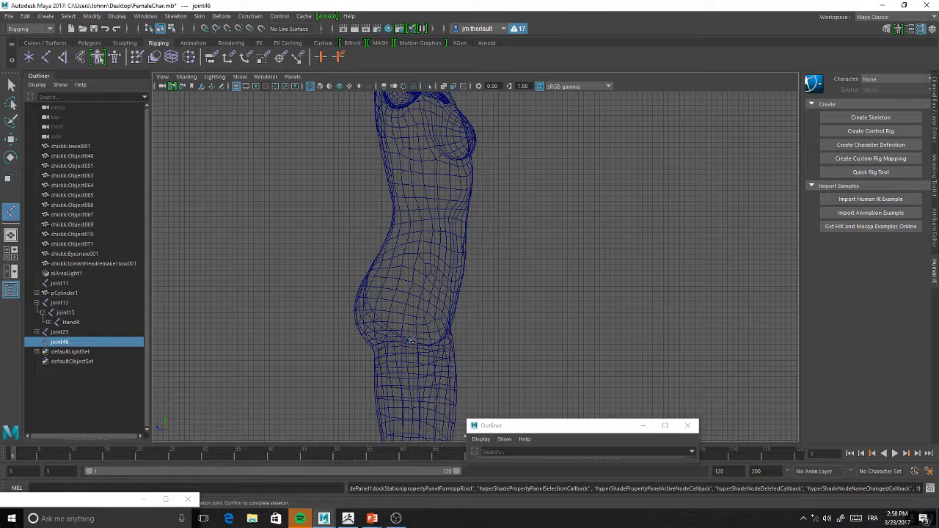
{"action": "left_click", "coordinate": [402, 342]}
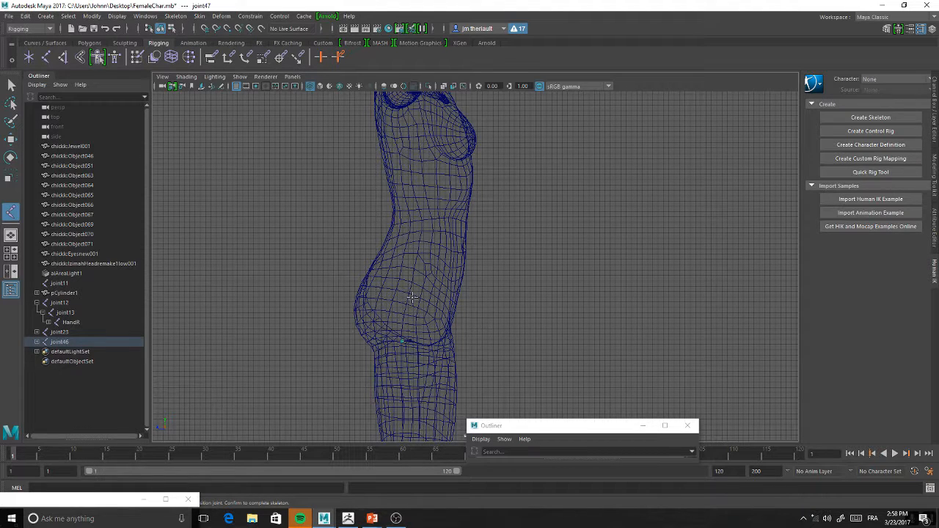
{"action": "left_click", "coordinate": [411, 297]}
{"action": "left_click", "coordinate": [424, 235]}
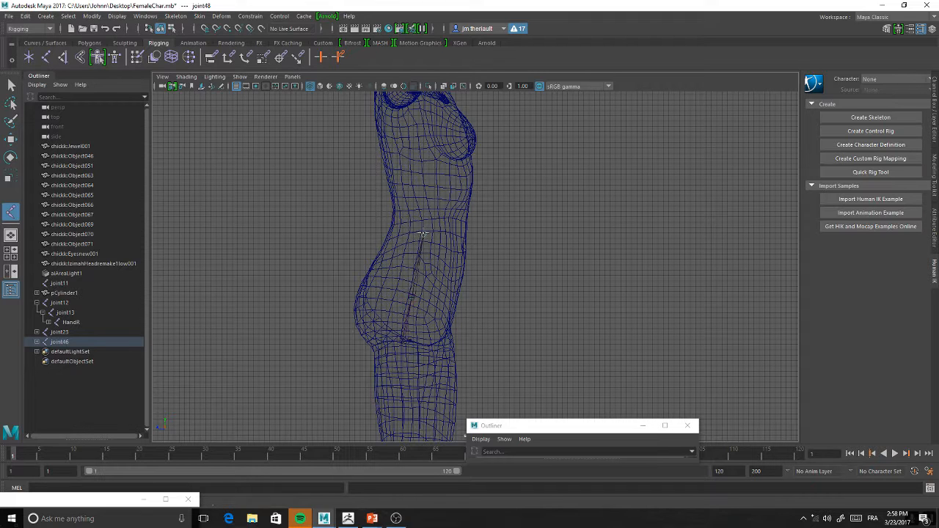
{"action": "left_click", "coordinate": [423, 193]}
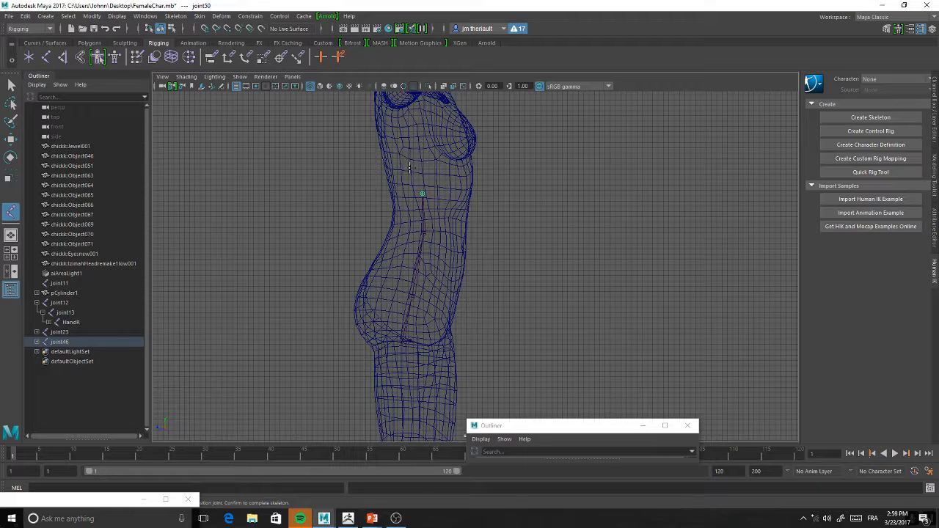
Extend the spine chain upward with further joints in the upper torso, the chest and just below the shoulders
{"action": "middle_click_drag", "start_coordinate": [517, 198], "coordinate": [503, 236], "text": "alt"}
{"action": "left_click", "coordinate": [424, 201]}
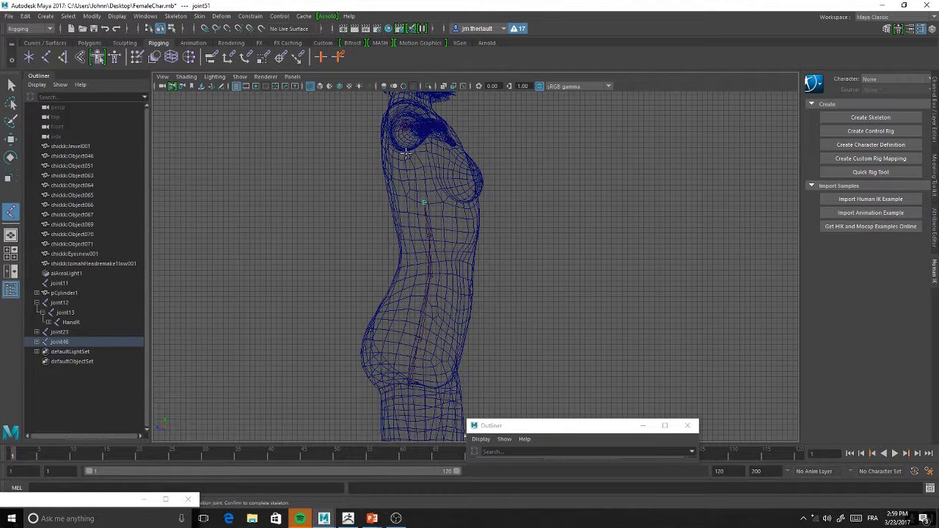
{"action": "left_click", "coordinate": [420, 176]}
{"action": "left_click", "coordinate": [411, 148]}
Select the upper spine joints one by one and reposition them slightly along the torso's curve
{"action": "key", "text": "w"}
{"action": "left_click", "coordinate": [403, 109]}
{"action": "left_click_drag", "start_coordinate": [404, 109], "coordinate": [413, 111]}
{"action": "left_click", "coordinate": [413, 155]}
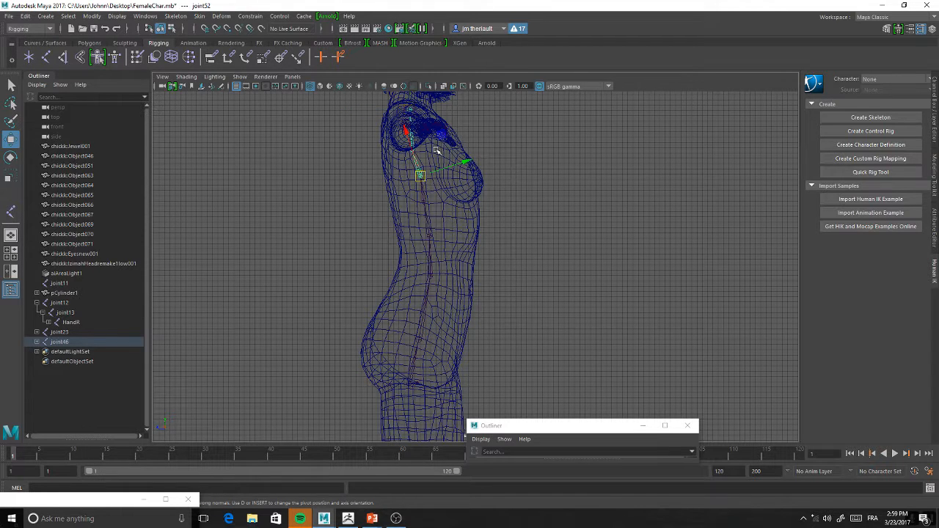
{"action": "left_click", "coordinate": [412, 151]}
{"action": "left_click_drag", "start_coordinate": [412, 150], "coordinate": [413, 142]}
{"action": "left_click", "coordinate": [419, 176]}
{"action": "left_click", "coordinate": [425, 202]}
{"action": "left_click_drag", "start_coordinate": [424, 200], "coordinate": [425, 207]}
{"action": "left_click", "coordinate": [429, 241]}
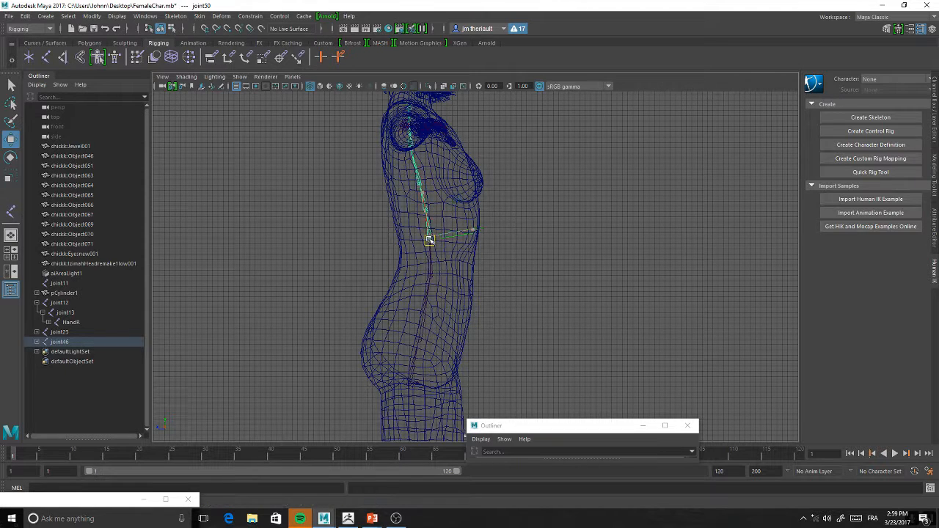
Try shifting the mid-pelvis joint slightly forward and lowering the waist joint, and undo the adjustments
{"action": "left_click", "coordinate": [419, 340]}
{"action": "left_click_drag", "start_coordinate": [417, 340], "coordinate": [421, 342]}
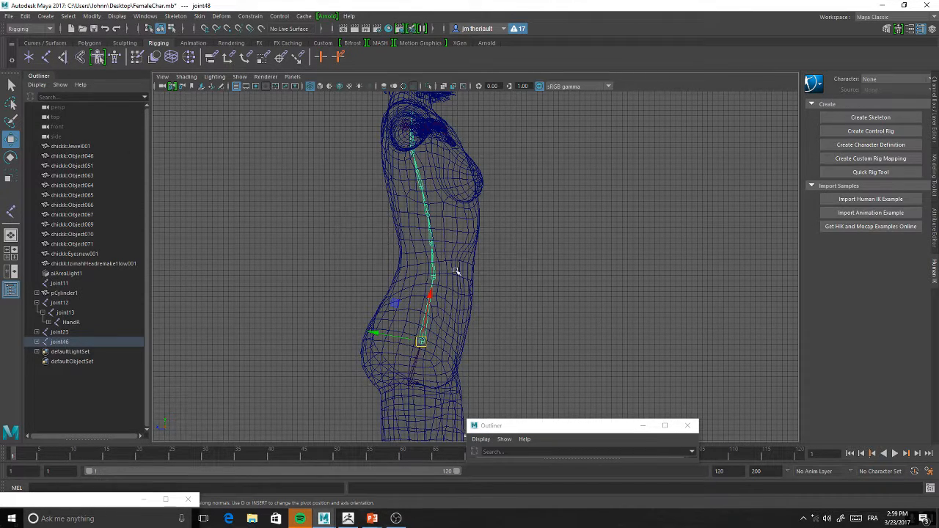
{"action": "left_click_drag", "start_coordinate": [435, 281], "coordinate": [435, 302]}
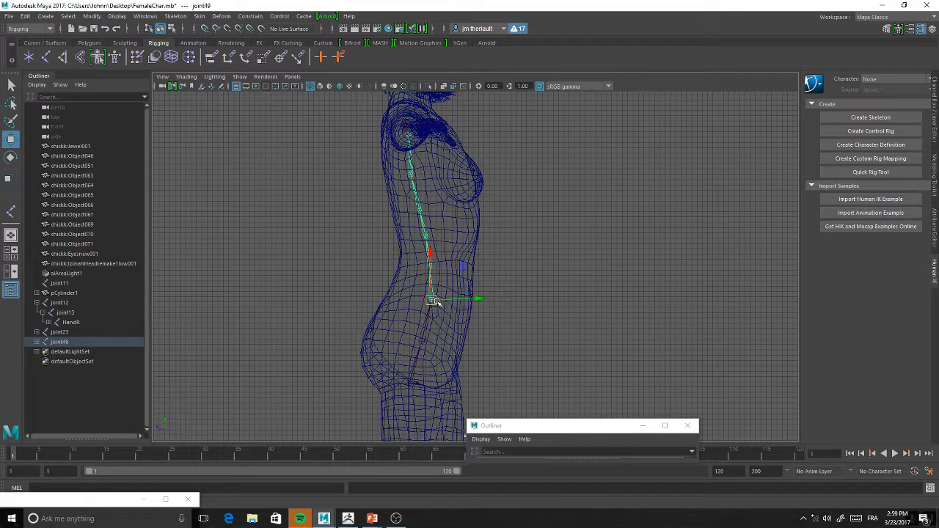
{"action": "key", "text": "ctrl+z"}
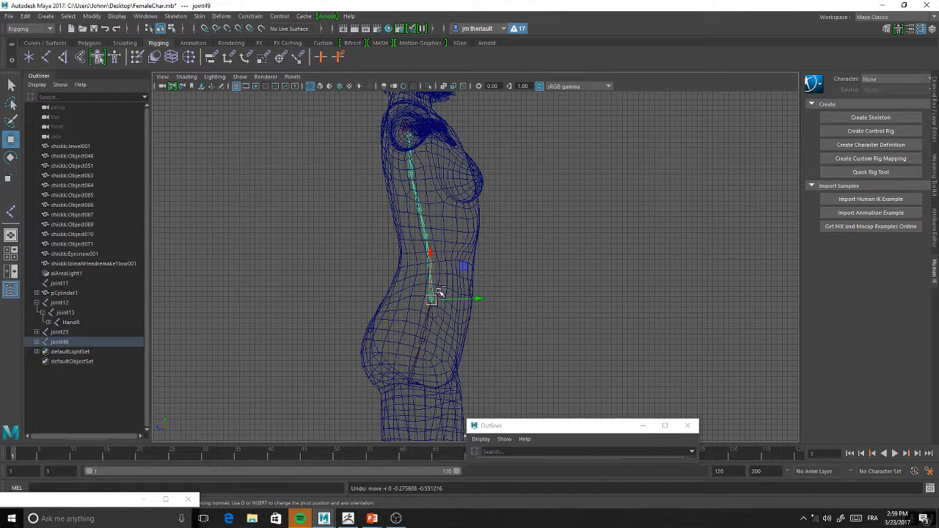
Select the spine chain from its root at the pelvis base and delete it
{"action": "left_click", "coordinate": [428, 318]}
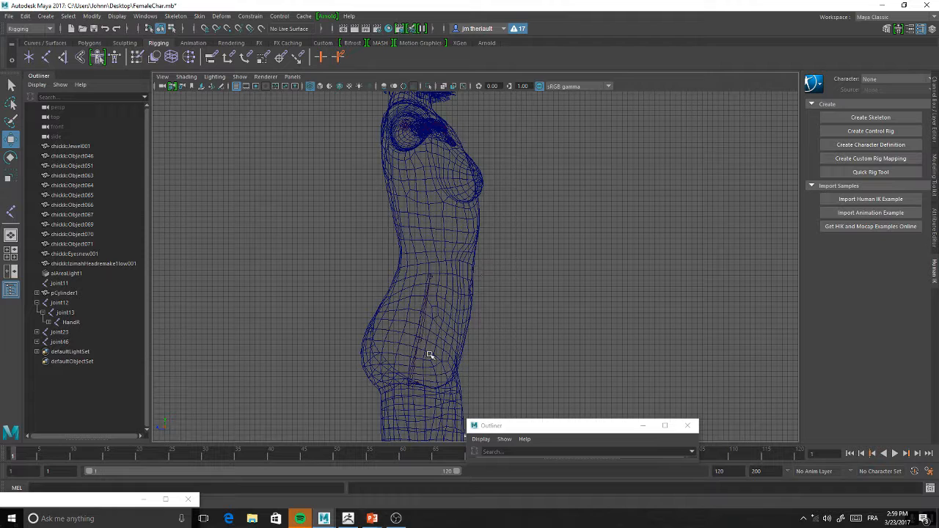
{"action": "left_click", "coordinate": [406, 385]}
{"action": "left_click", "coordinate": [460, 387]}
{"action": "left_click", "coordinate": [413, 387]}
{"action": "key", "text": "Delete"}
Build a curved spine chain of seven joints from the pelvis base through the belly and up to the upper chest
{"action": "left_click", "coordinate": [48, 58]}
{"action": "left_click", "coordinate": [414, 381]}
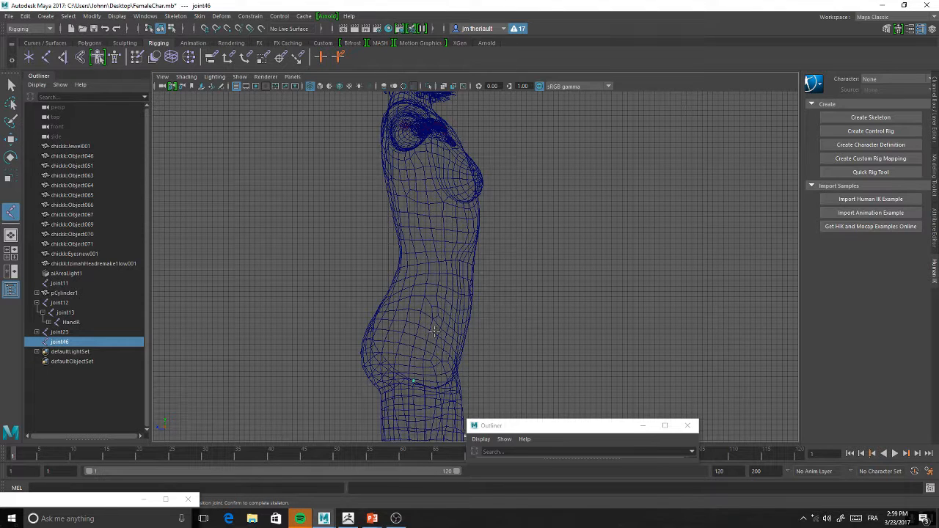
{"action": "left_click", "coordinate": [422, 339]}
{"action": "left_click", "coordinate": [433, 303]}
{"action": "left_click", "coordinate": [437, 264]}
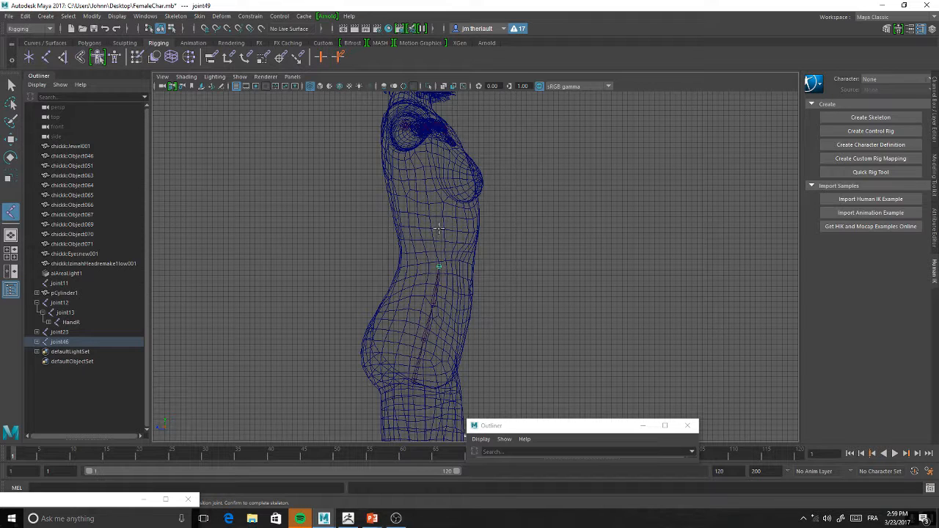
{"action": "left_click", "coordinate": [440, 228]}
{"action": "left_click", "coordinate": [432, 190]}
{"action": "left_click", "coordinate": [423, 150]}
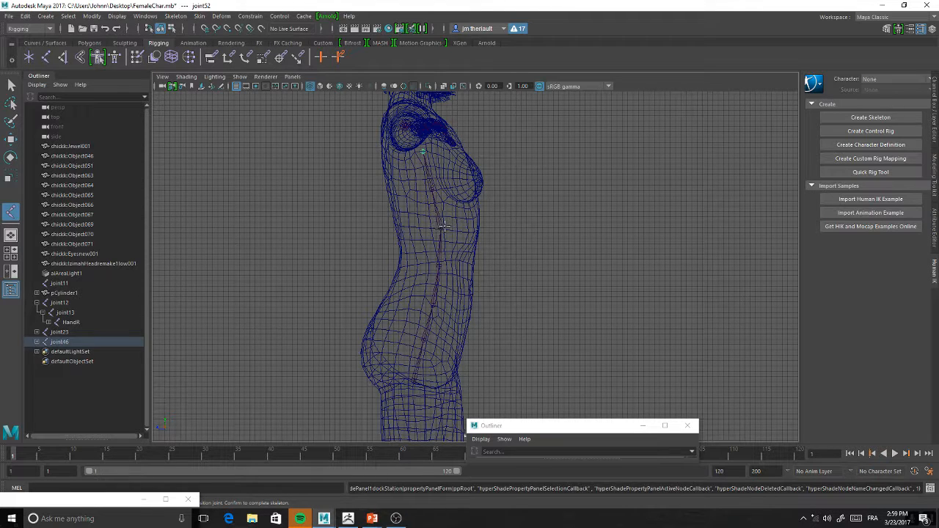
{"action": "key", "text": "Return"}
Delete the curved spine and build a straight vertical chain of joints from the pelvis base up to shoulder height
{"action": "key", "text": "Delete"}
{"action": "left_click", "coordinate": [27, 58]}
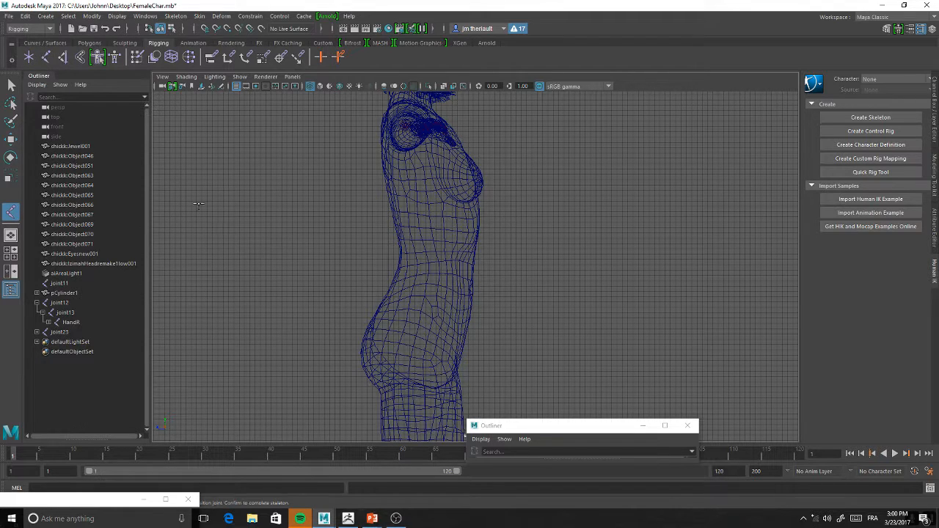
{"action": "left_click", "coordinate": [424, 372]}
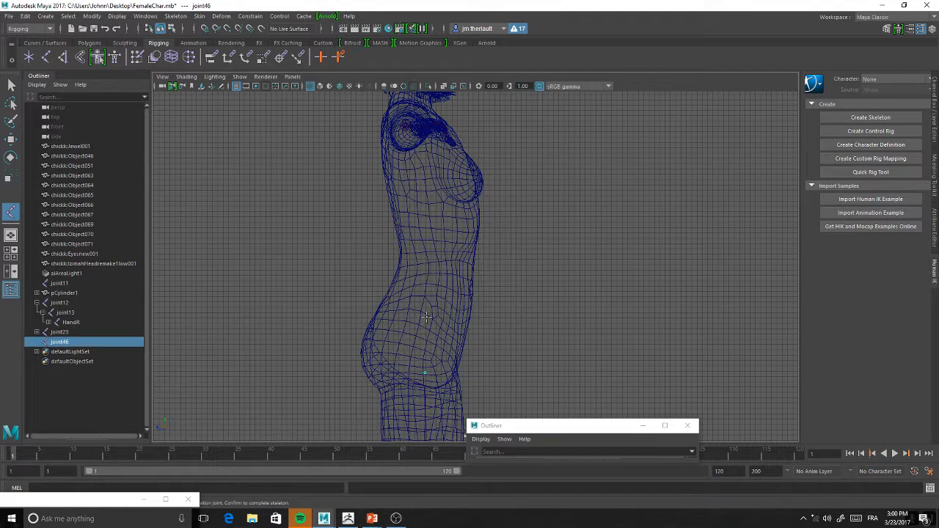
{"action": "left_click", "coordinate": [425, 317]}
{"action": "left_click", "coordinate": [425, 264]}
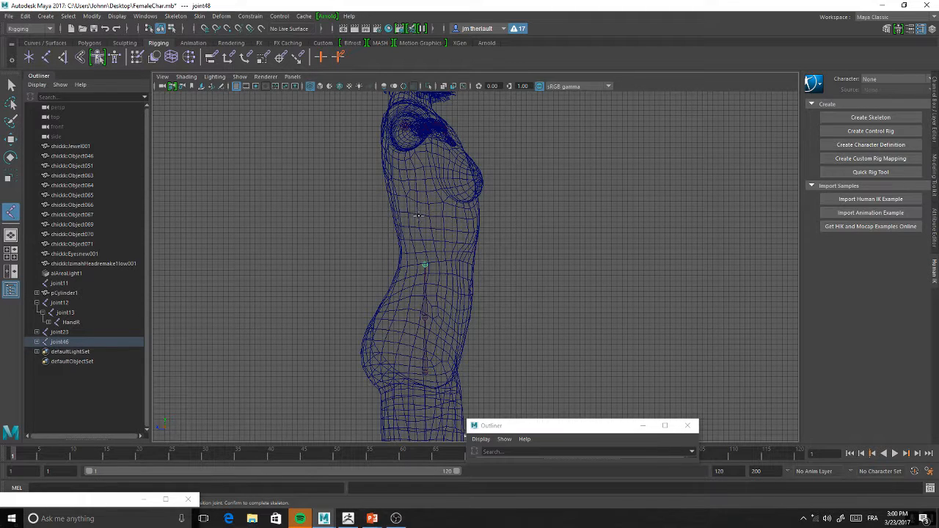
{"action": "left_click", "coordinate": [424, 216]}
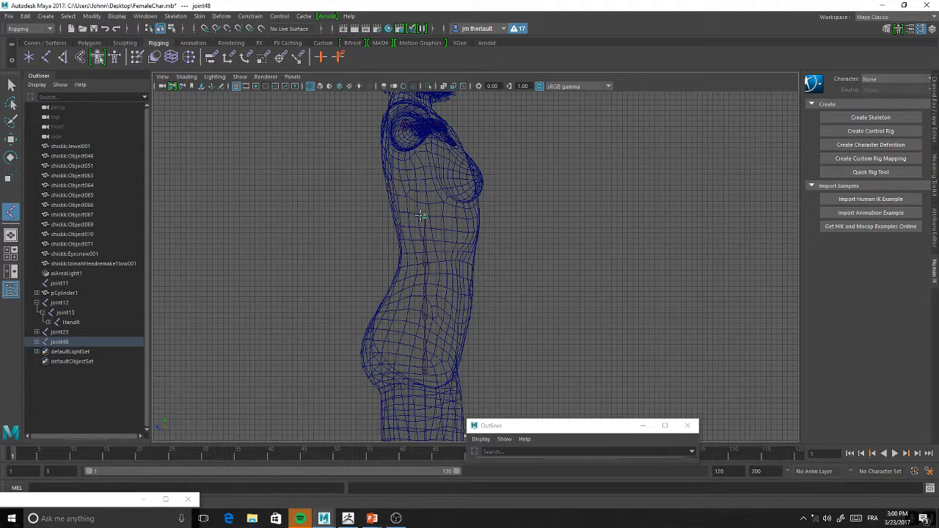
{"action": "left_click", "coordinate": [423, 174]}
{"action": "left_click", "coordinate": [423, 150]}
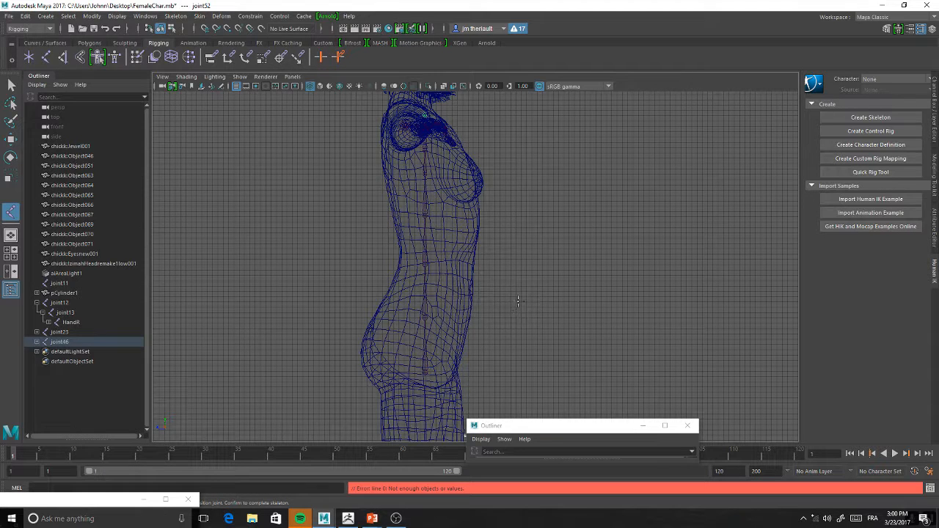
{"action": "key", "text": "Return"}
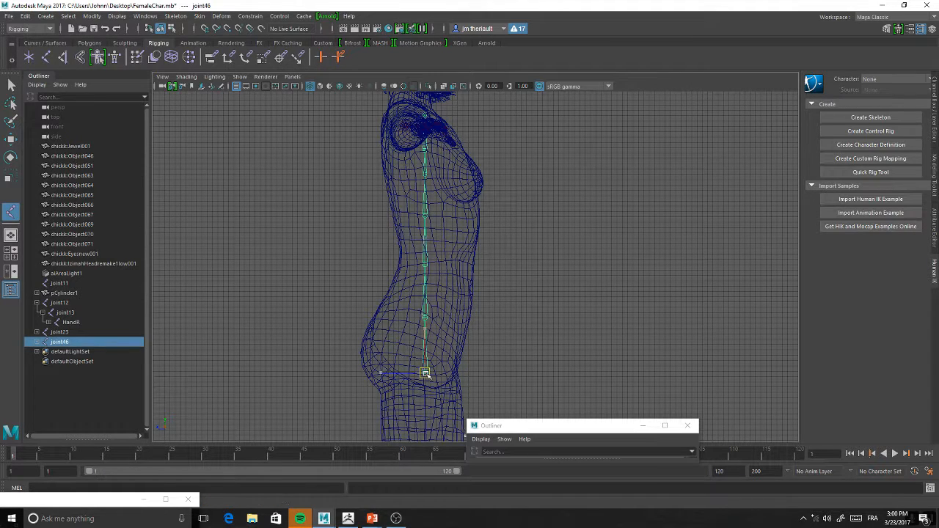
In the perspective view, raise the top spine joint into the neck and add a duplicate joint above it
{"action": "left_click", "coordinate": [11, 237]}
{"action": "left_click_drag", "start_coordinate": [396, 267], "coordinate": [457, 206], "text": "alt"}
{"action": "scroll", "coordinate": [459, 202], "scroll_direction": "down", "scroll_amount": 3}
{"action": "middle_click_drag", "start_coordinate": [469, 165], "coordinate": [480, 246], "text": "alt"}
{"action": "scroll", "coordinate": [480, 245], "scroll_direction": "down", "scroll_amount": 3}
{"action": "left_click_drag", "start_coordinate": [480, 245], "coordinate": [447, 179], "text": "alt"}
{"action": "middle_click_drag", "start_coordinate": [426, 154], "coordinate": [458, 243], "text": "alt"}
{"action": "left_click_drag", "start_coordinate": [458, 243], "coordinate": [499, 215], "text": "alt"}
{"action": "left_click_drag", "start_coordinate": [612, 291], "coordinate": [580, 269], "text": "alt"}
{"action": "left_click", "coordinate": [481, 234]}
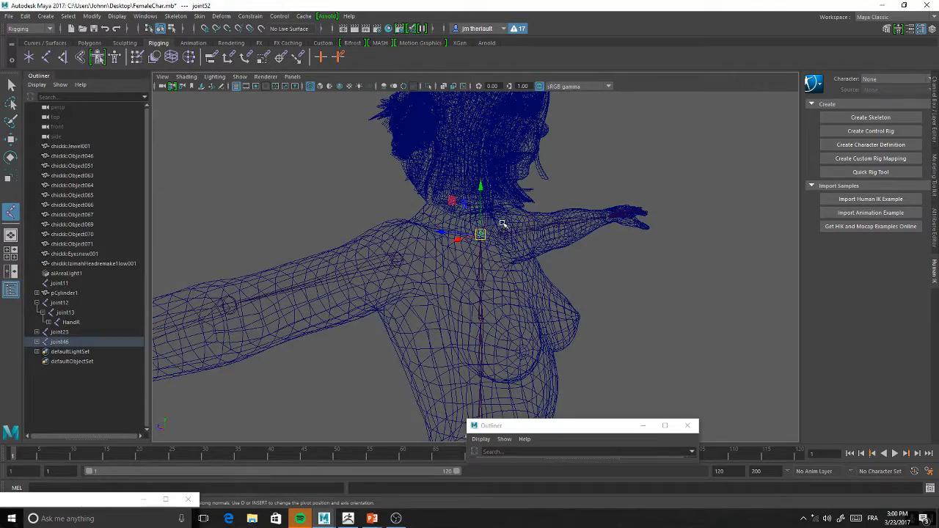
{"action": "left_click", "coordinate": [480, 231]}
{"action": "left_click_drag", "start_coordinate": [482, 186], "coordinate": [516, 166]}
{"action": "left_click_drag", "start_coordinate": [519, 113], "coordinate": [460, 251], "text": "alt"}
Move the upper-chest joint toward the back and fine-tune the depth of the joint below it and the neck joint
{"action": "left_click_drag", "start_coordinate": [526, 295], "coordinate": [428, 211], "text": "alt"}
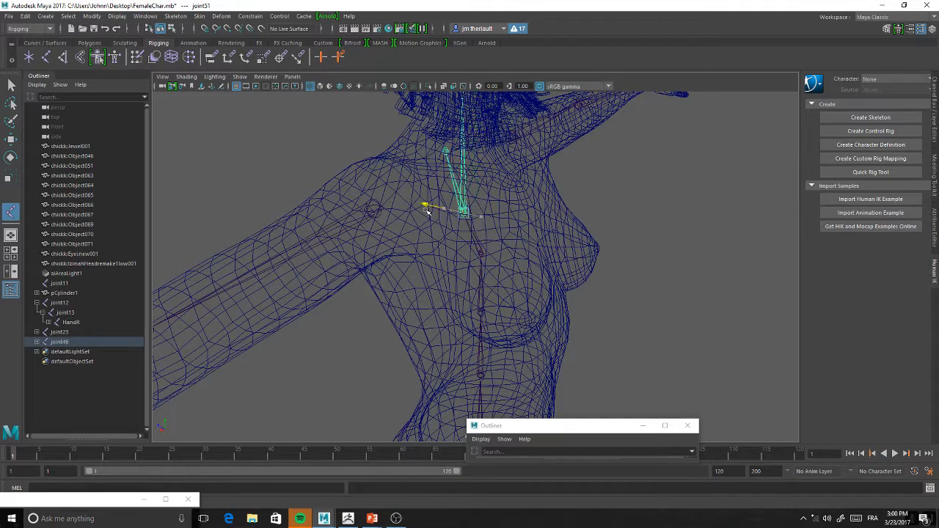
{"action": "left_click_drag", "start_coordinate": [478, 252], "coordinate": [495, 233], "text": "alt"}
{"action": "left_click", "coordinate": [478, 233]}
{"action": "left_click_drag", "start_coordinate": [434, 239], "coordinate": [441, 240]}
{"action": "left_click_drag", "start_coordinate": [470, 212], "coordinate": [489, 258], "text": "alt"}
{"action": "left_click", "coordinate": [419, 281]}
{"action": "left_click_drag", "start_coordinate": [379, 282], "coordinate": [400, 284]}
{"action": "mouse_move", "coordinate": [476, 254]}
{"action": "left_mouse_down", "text": "alt"}
{"action": "mouse_move", "coordinate": [459, 264]}
{"action": "mouse_move", "coordinate": [473, 252]}
{"action": "left_mouse_up", "text": "alt"}
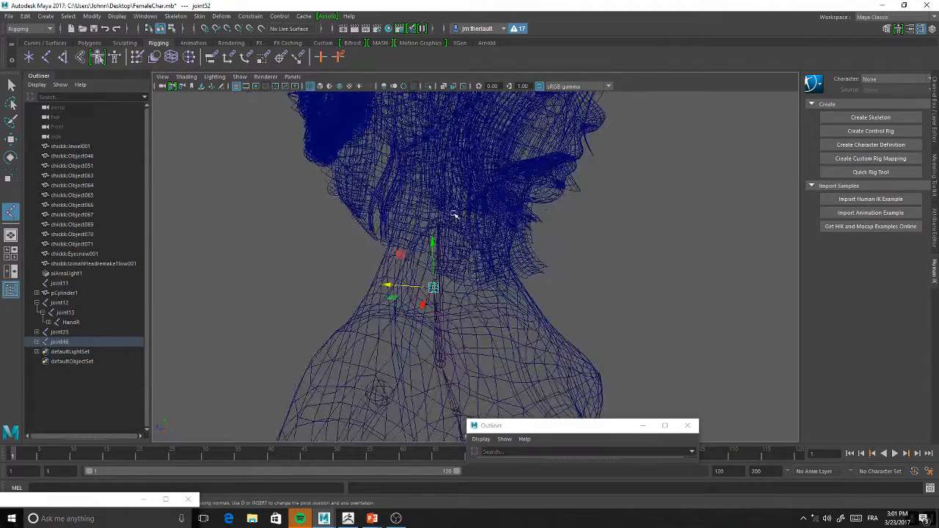
Expand the spine joint hierarchy in the Outliner down to its fourth joint
{"action": "left_click", "coordinate": [36, 342]}
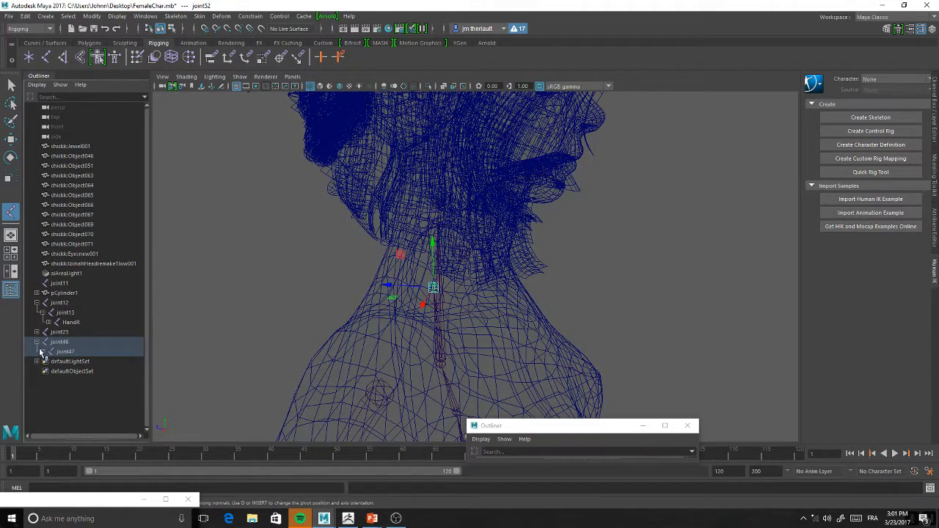
{"action": "left_click", "coordinate": [41, 351]}
{"action": "left_click", "coordinate": [48, 362]}
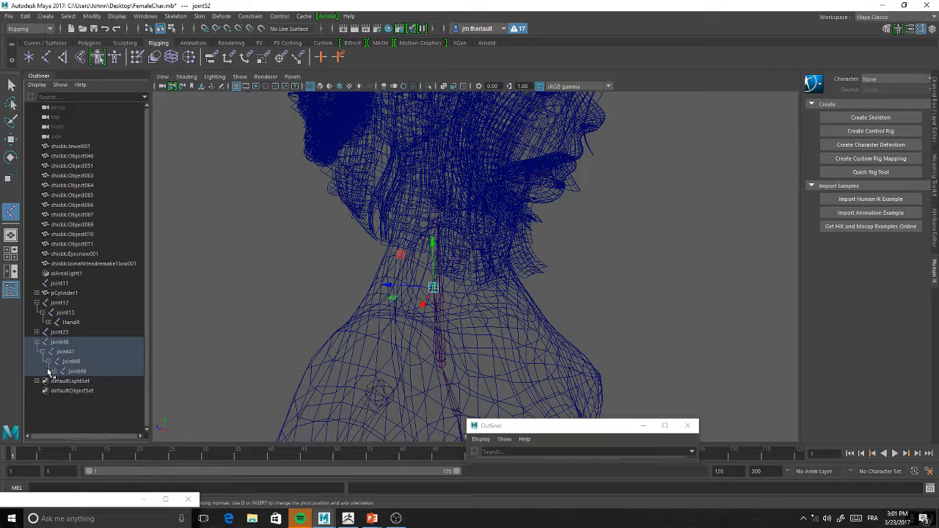
{"action": "left_click", "coordinate": [165, 500]}
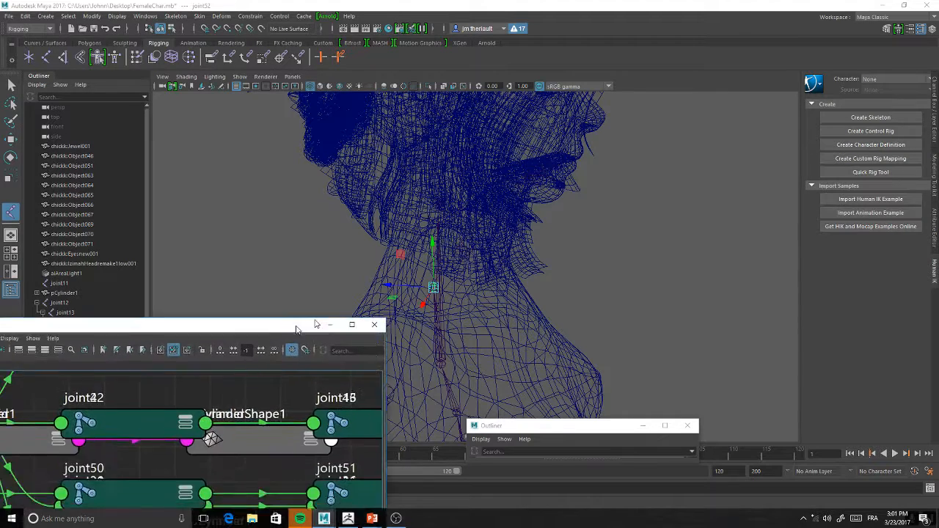
{"action": "left_click_drag", "start_coordinate": [424, 246], "coordinate": [296, 282]}
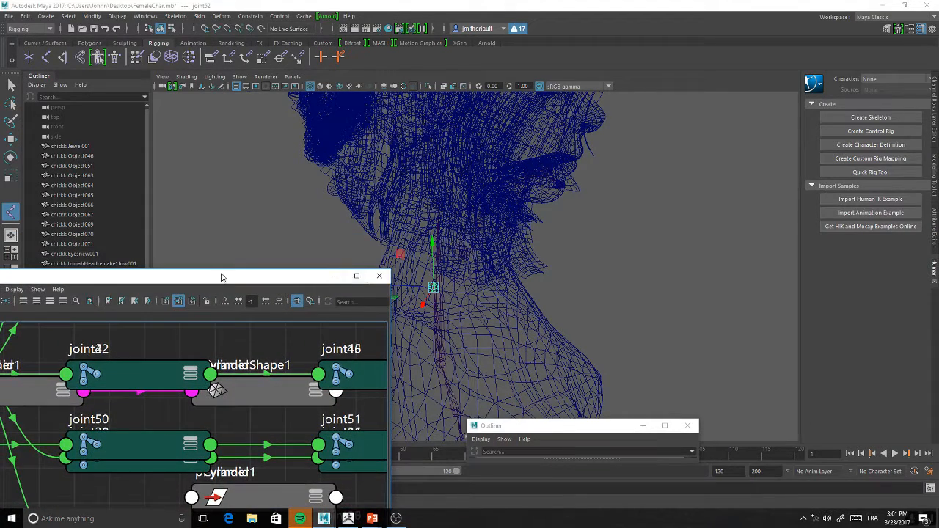
{"action": "left_click", "coordinate": [379, 277]}
{"action": "left_click_drag", "start_coordinate": [501, 425], "coordinate": [396, 415]}
{"action": "left_click", "coordinate": [98, 502]}
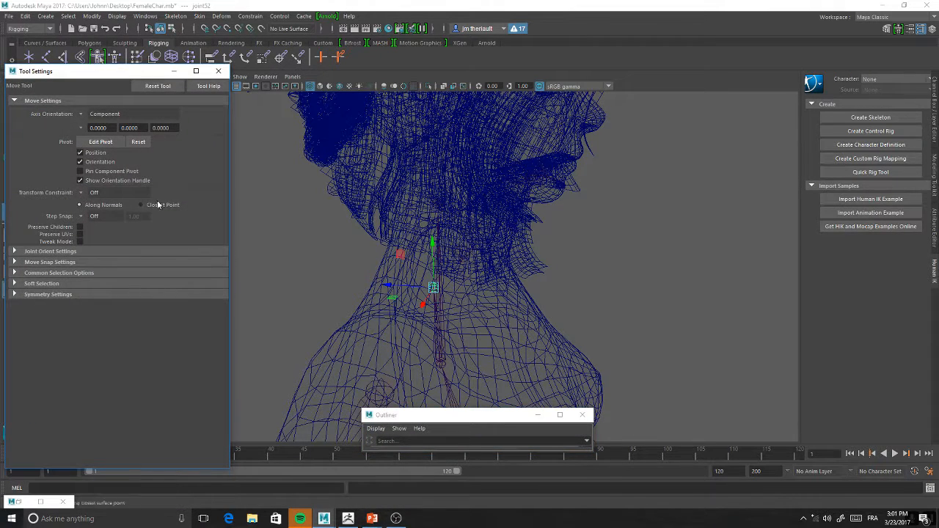
{"action": "left_click", "coordinate": [174, 71]}
Restore the Hypergraph Hierarchy and parent the duplicated joint53 under the neck joint, joint52
{"action": "left_click", "coordinate": [18, 502]}
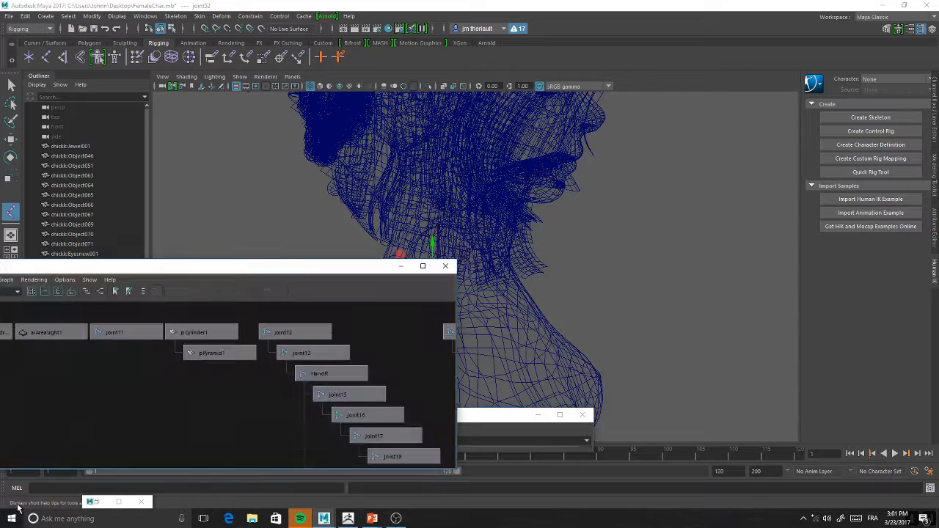
{"action": "scroll", "coordinate": [373, 384], "scroll_direction": "down", "scroll_amount": 6}
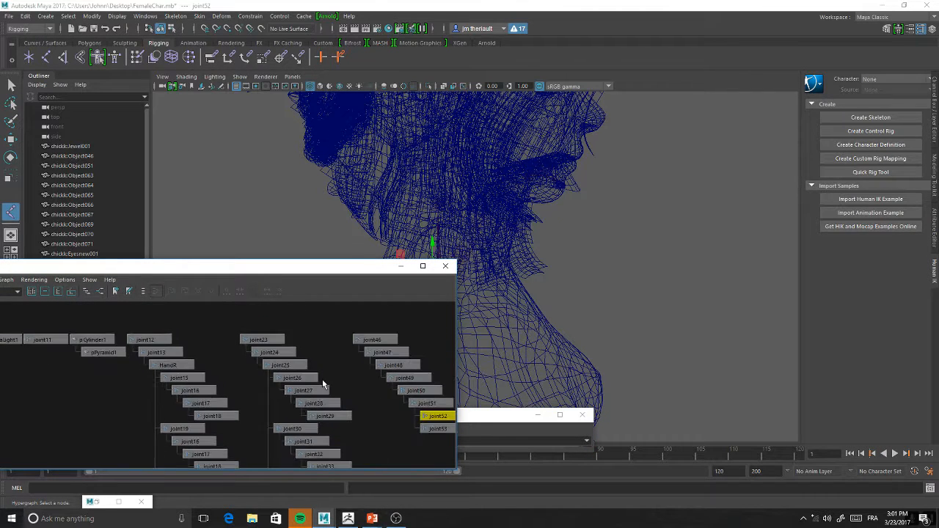
{"action": "scroll", "coordinate": [312, 377], "scroll_direction": "up", "scroll_amount": 5}
{"action": "left_click", "coordinate": [320, 377]}
{"action": "middle_click_drag", "start_coordinate": [320, 377], "coordinate": [330, 358]}
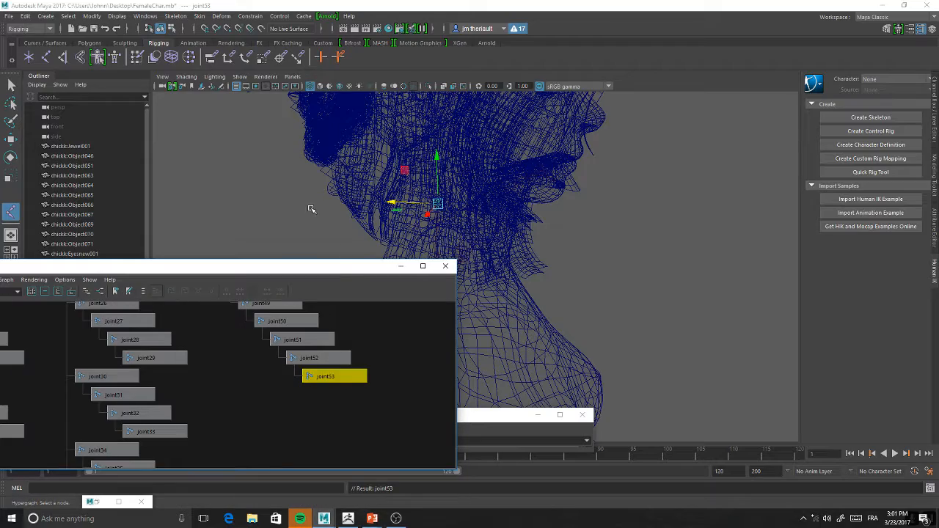
Move the Hypergraph aside and shift the head-base joint slightly forward inside the head
{"action": "left_click_drag", "start_coordinate": [338, 271], "coordinate": [147, 279]}
{"action": "middle_click_drag", "start_coordinate": [472, 252], "coordinate": [430, 285], "text": "alt"}
{"action": "scroll", "coordinate": [433, 284], "scroll_direction": "up", "scroll_amount": 3}
{"action": "left_click_drag", "start_coordinate": [434, 281], "coordinate": [426, 336], "text": "alt"}
{"action": "left_click_drag", "start_coordinate": [361, 270], "coordinate": [379, 272]}
{"action": "scroll", "coordinate": [463, 293], "scroll_direction": "down", "scroll_amount": 3}
{"action": "left_click_drag", "start_coordinate": [464, 293], "coordinate": [437, 315], "text": "alt"}
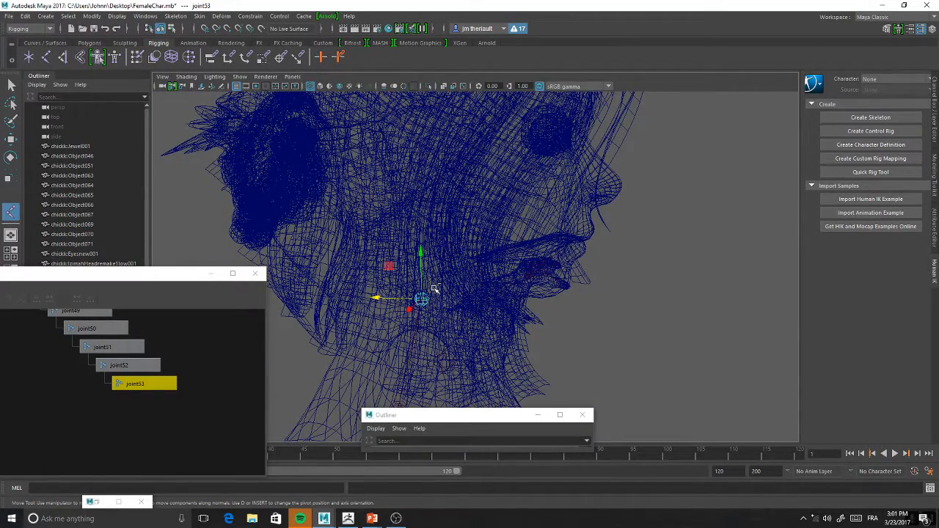
Duplicate the head-base joint up into the upper head and parent the copy under the original in the Hypergraph
{"action": "key", "text": "ctrl+d"}
{"action": "left_click_drag", "start_coordinate": [422, 251], "coordinate": [446, 170]}
{"action": "left_click_drag", "start_coordinate": [459, 126], "coordinate": [474, 110]}
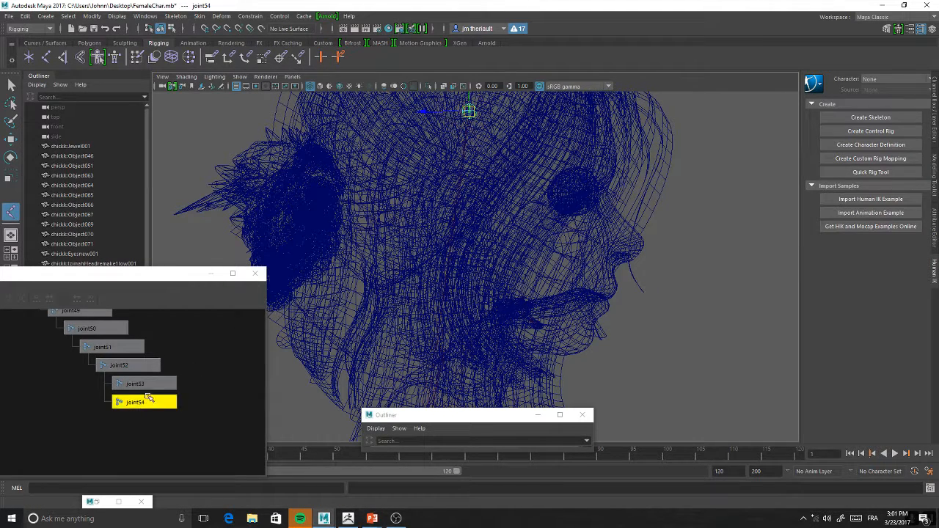
{"action": "middle_click_drag", "start_coordinate": [138, 402], "coordinate": [163, 383]}
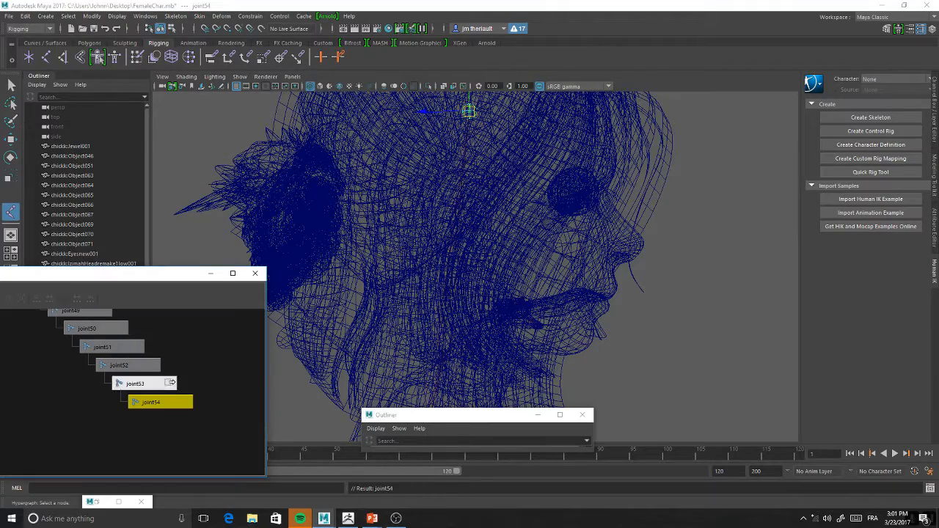
Examine the joint chains of the head, neck, chest and shoulders from the side and the front
{"action": "scroll", "coordinate": [655, 319], "scroll_direction": "down", "scroll_amount": 5}
{"action": "left_click_drag", "start_coordinate": [643, 219], "coordinate": [583, 245], "text": "alt"}
{"action": "middle_click_drag", "start_coordinate": [507, 245], "coordinate": [633, 216], "text": "alt"}
{"action": "scroll", "coordinate": [583, 218], "scroll_direction": "up", "scroll_amount": 3}
{"action": "scroll", "coordinate": [628, 244], "scroll_direction": "up", "scroll_amount": 3}
{"action": "left_click_drag", "start_coordinate": [633, 245], "coordinate": [544, 264], "text": "alt"}
{"action": "scroll", "coordinate": [618, 281], "scroll_direction": "up", "scroll_amount": 2}
{"action": "scroll", "coordinate": [508, 285], "scroll_direction": "up", "scroll_amount": 3}
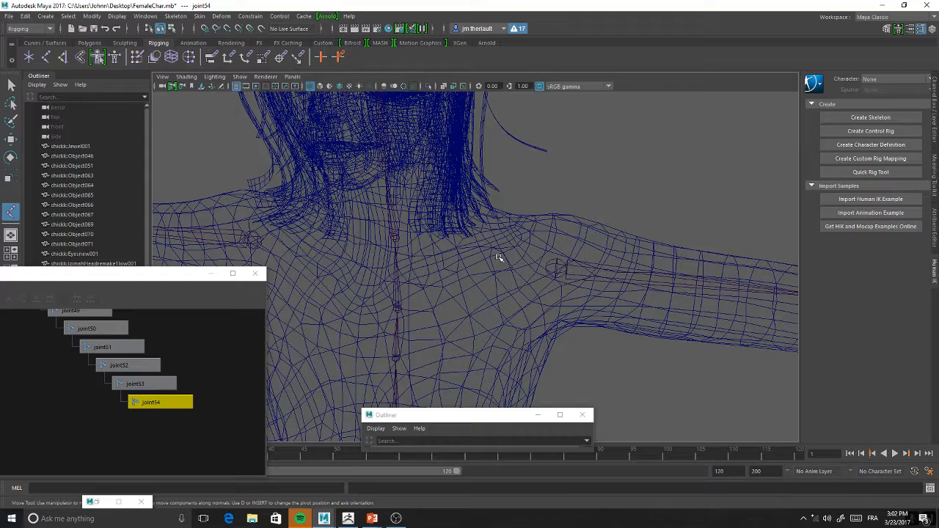
{"action": "left_click_drag", "start_coordinate": [510, 307], "coordinate": [540, 270], "text": "alt"}
Select the upper-chest joint, and place the Hypergraph Hierarchy clear of the shoulders with all its joint hierarchies framed
{"action": "left_click", "coordinate": [389, 315]}
{"action": "left_click_drag", "start_coordinate": [389, 315], "coordinate": [404, 242], "text": "alt"}
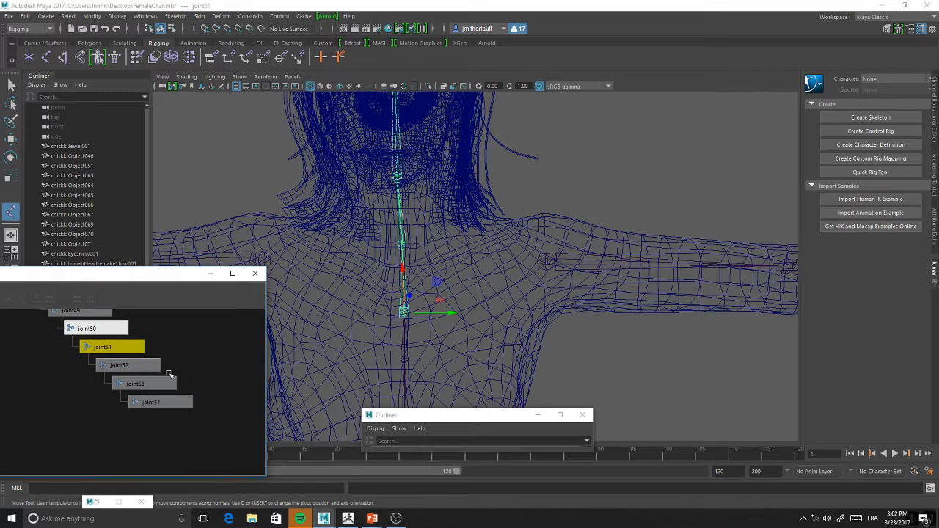
{"action": "middle_click_drag", "start_coordinate": [221, 351], "coordinate": [189, 363], "text": "alt"}
{"action": "right_click_drag", "start_coordinate": [176, 359], "coordinate": [120, 276], "text": "alt"}
{"action": "left_click_drag", "start_coordinate": [123, 277], "coordinate": [785, 19]}
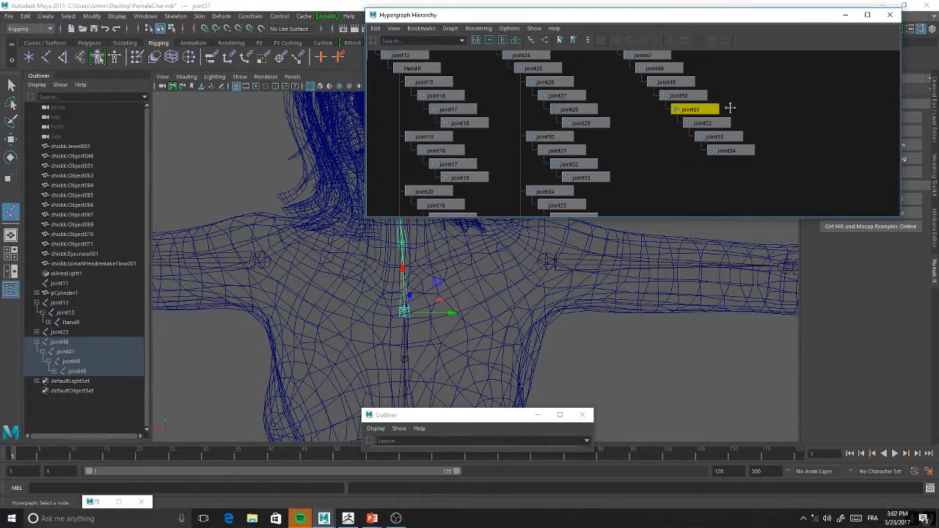
{"action": "key", "text": "f"}
{"action": "middle_click_drag", "start_coordinate": [564, 117], "coordinate": [599, 163], "text": "alt"}
{"action": "right_click_drag", "start_coordinate": [599, 168], "coordinate": [506, 105], "text": "alt"}
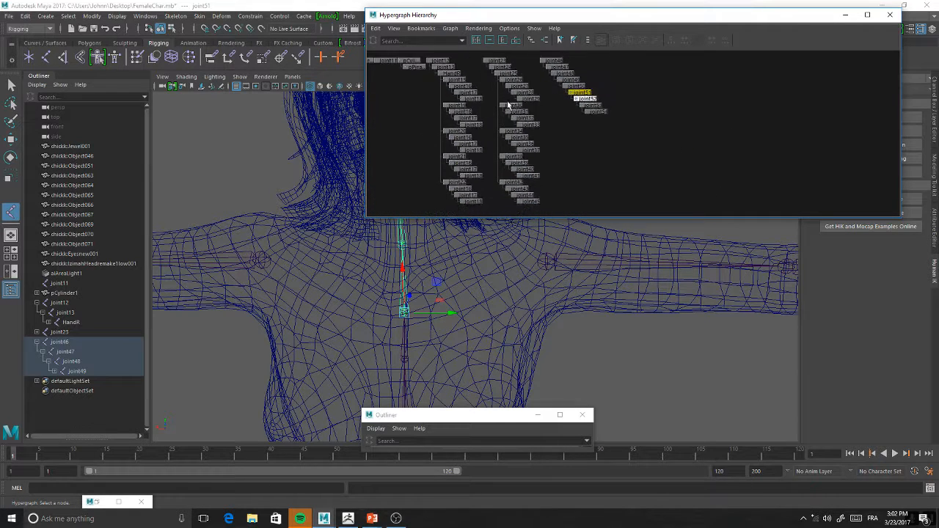
Select the entire left arm and hand hierarchy under joint23 in the Hypergraph and unparent the selected joints
{"action": "left_click_drag", "start_coordinate": [539, 57], "coordinate": [500, 218]}
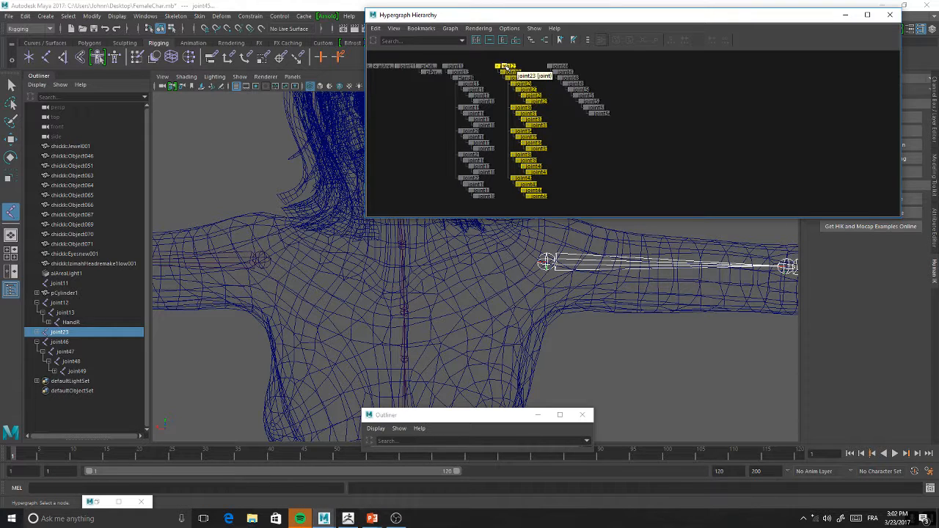
{"action": "key", "text": "shift+p"}
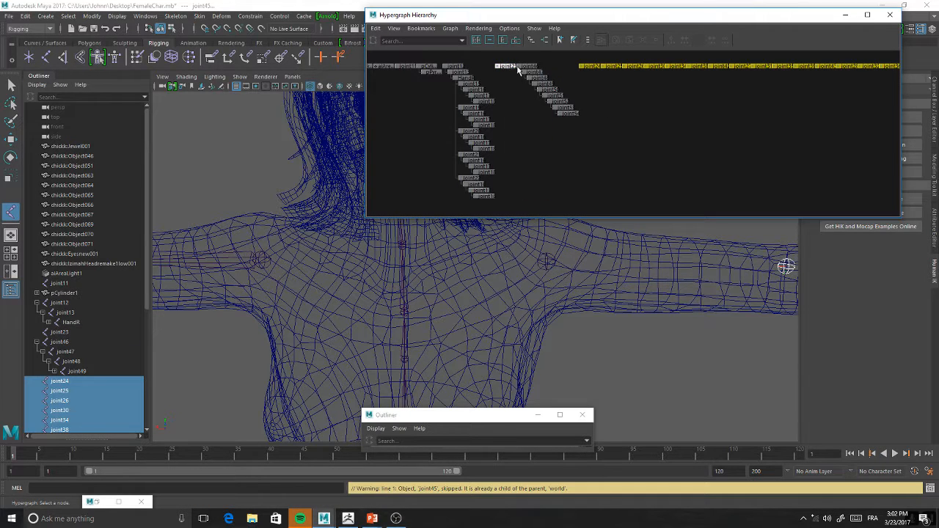
Undo the unparenting of the left arm joints, and try unparenting them once more with joint23 included in the selection
{"action": "key", "text": "ctrl+z"}
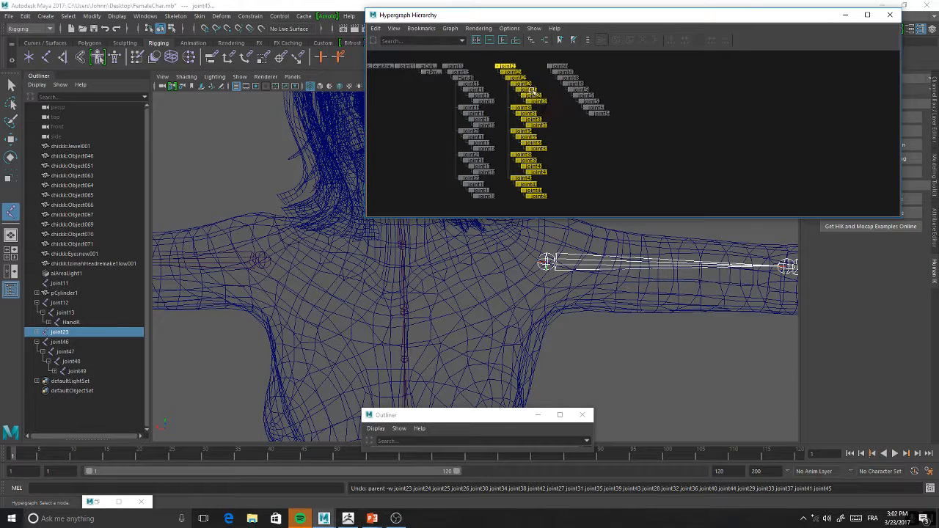
{"action": "left_click", "coordinate": [504, 67]}
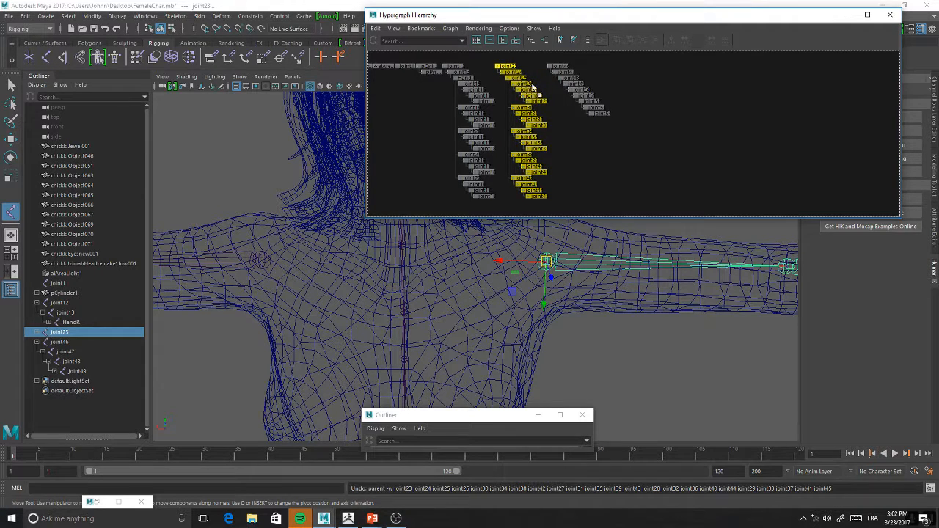
{"action": "key", "text": "shift+p"}
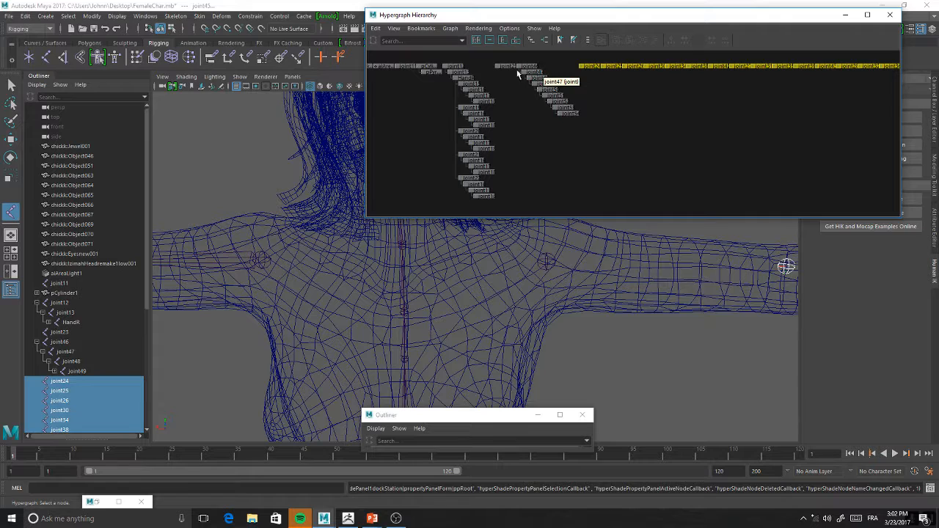
{"action": "key", "text": "ctrl+z"}
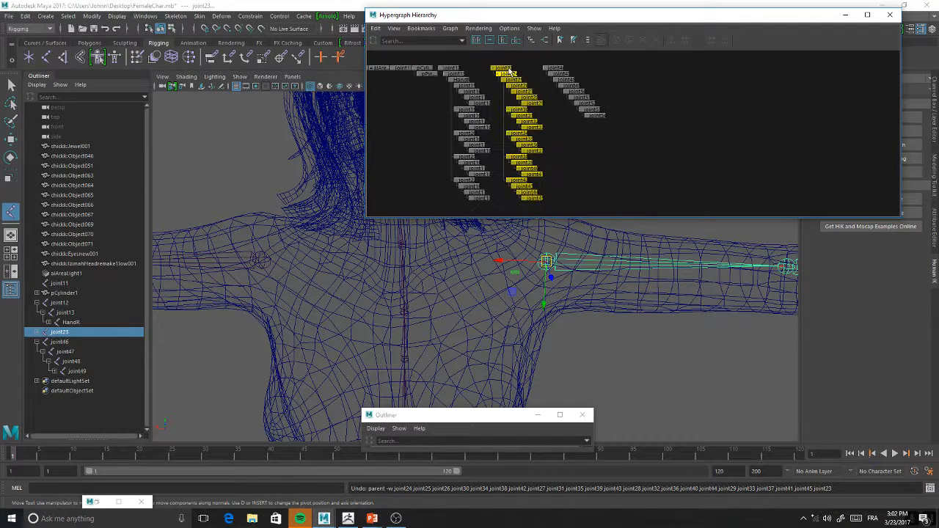
Try to parent the selected left arm and hand joints under joint53 in the Hypergraph, and undo the parenting
{"action": "scroll", "coordinate": [506, 71], "scroll_direction": "up", "scroll_amount": 4}
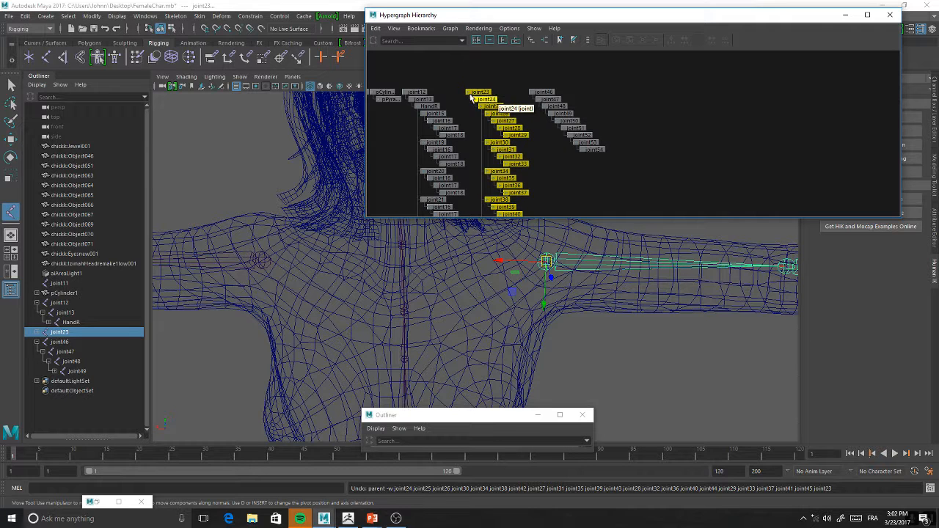
{"action": "scroll", "coordinate": [478, 95], "scroll_direction": "up", "scroll_amount": 1}
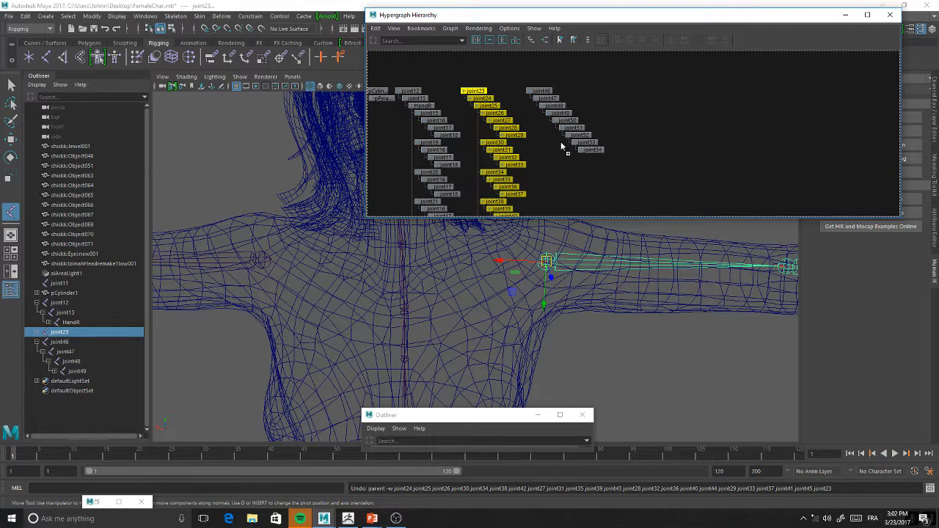
{"action": "middle_click_drag", "start_coordinate": [580, 144], "coordinate": [581, 146]}
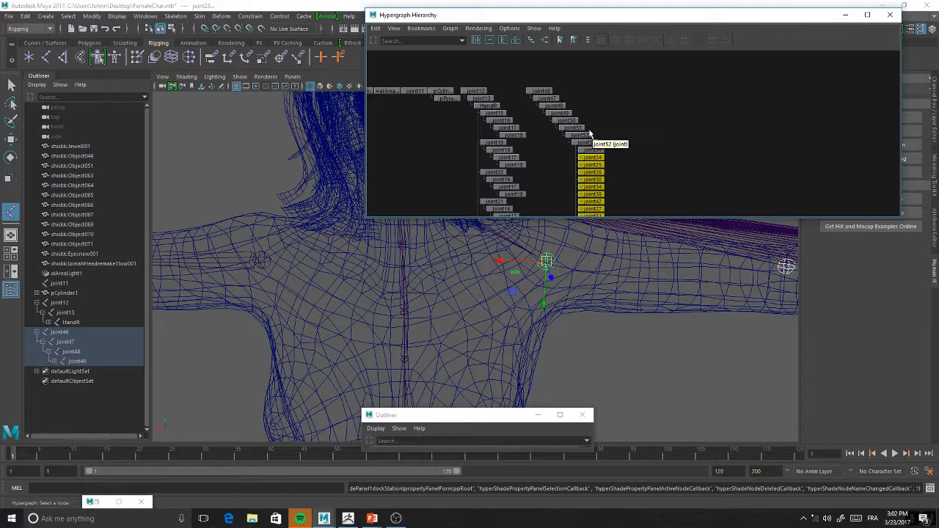
{"action": "key", "text": "ctrl+z"}
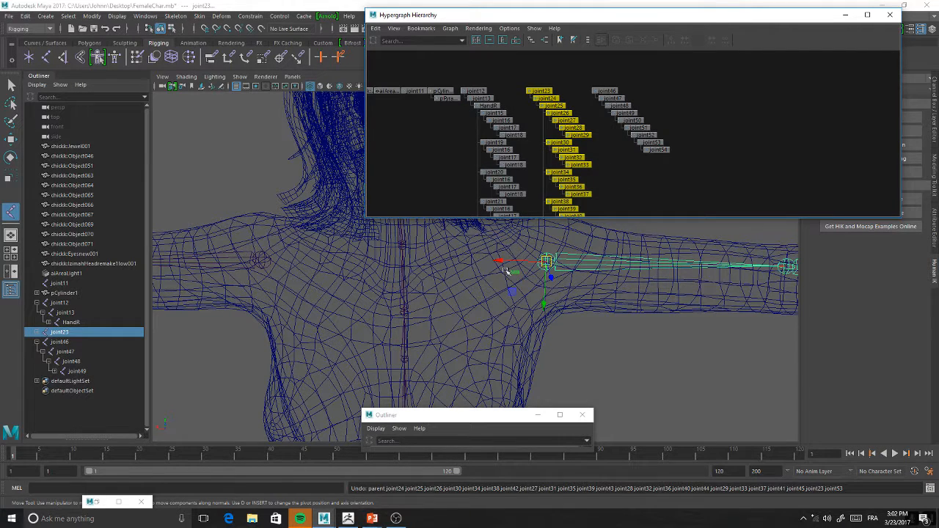
Try to move the selected left arm joints out to the world level in the Hypergraph, and undo the change
{"action": "middle_click_drag", "start_coordinate": [687, 139], "coordinate": [593, 110], "text": "alt"}
{"action": "scroll", "coordinate": [536, 126], "scroll_direction": "down", "scroll_amount": 1}
{"action": "scroll", "coordinate": [536, 124], "scroll_direction": "down", "scroll_amount": 2}
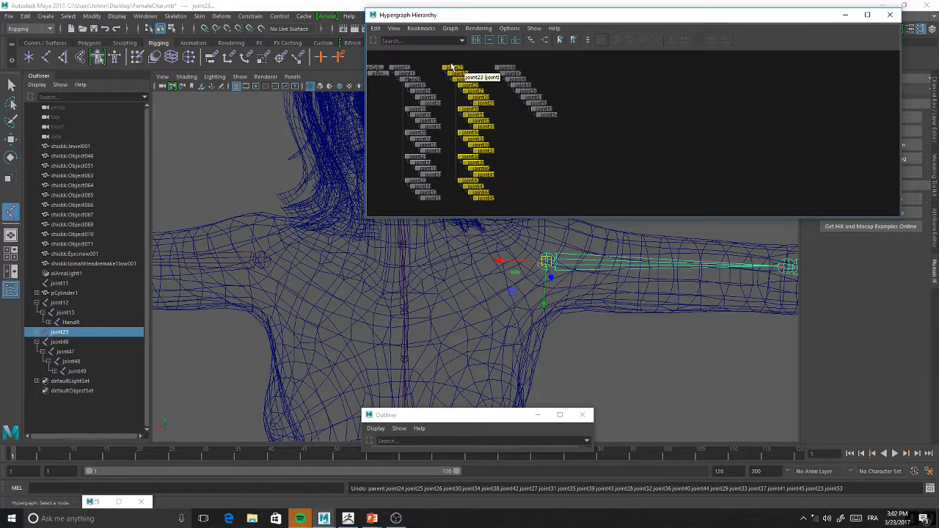
{"action": "middle_click_drag", "start_coordinate": [528, 110], "coordinate": [543, 110]}
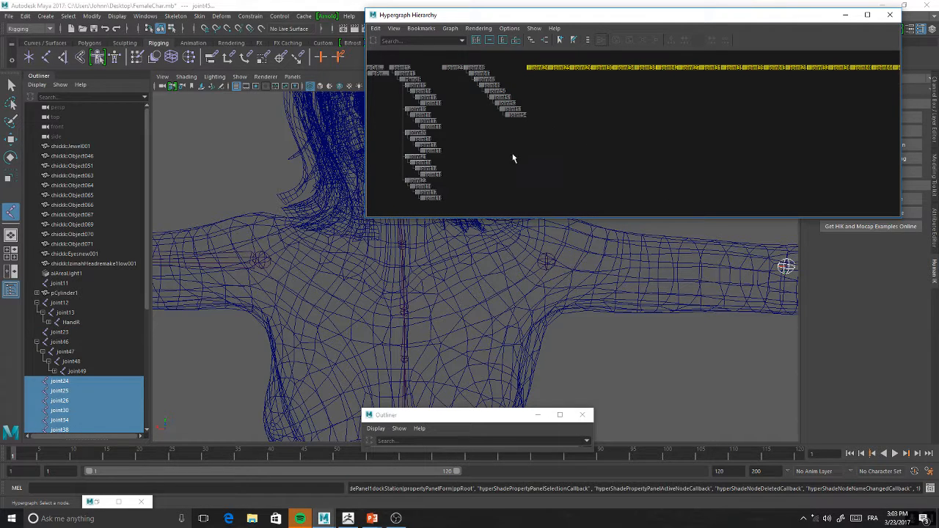
{"action": "key", "text": "ctrl+z"}
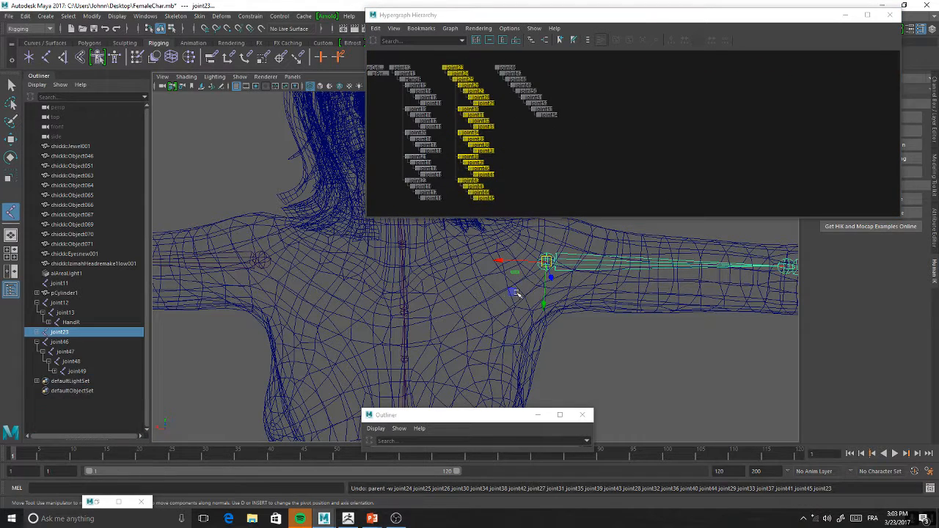
{"action": "left_click_drag", "start_coordinate": [595, 292], "coordinate": [436, 314], "text": "alt"}
{"action": "left_click", "coordinate": [372, 298]}
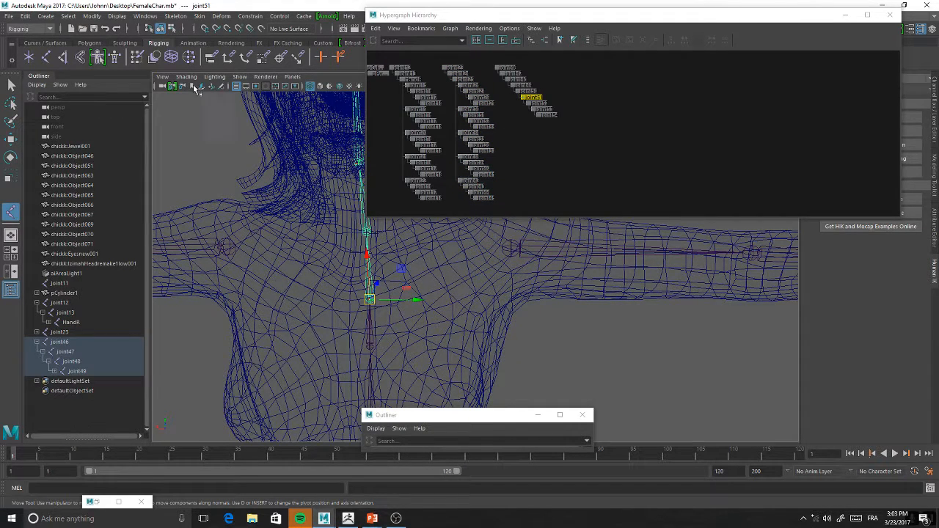
{"action": "left_click", "coordinate": [174, 16]}
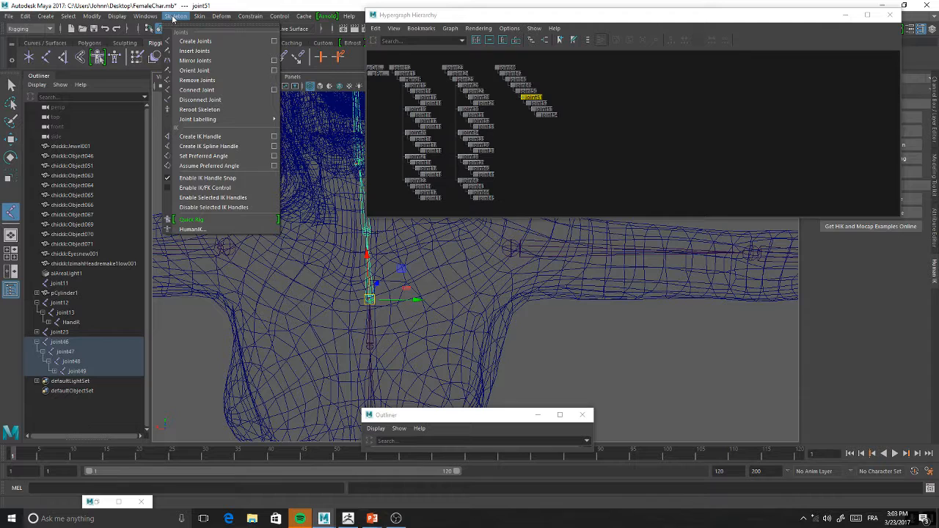
{"action": "mouse_move", "coordinate": [194, 19]}
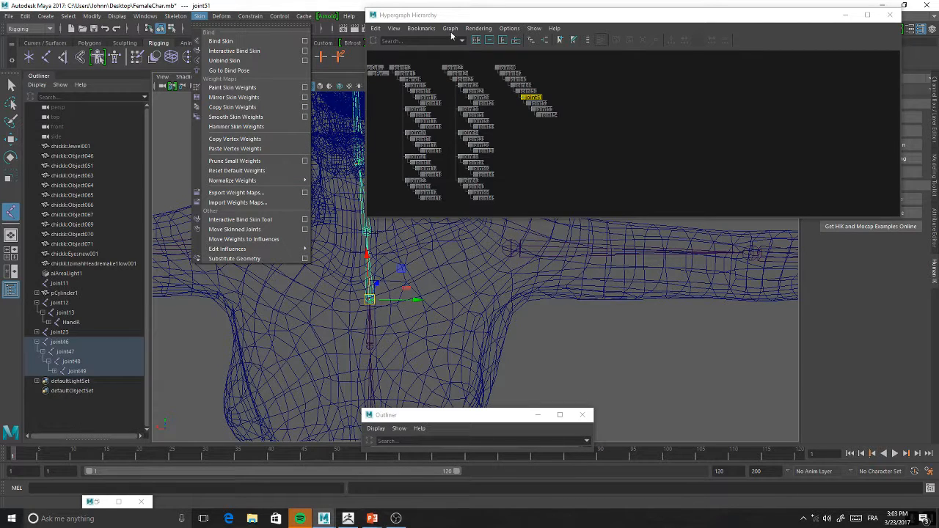
{"action": "left_click", "coordinate": [528, 121]}
{"action": "middle_click_drag", "start_coordinate": [524, 151], "coordinate": [527, 174], "text": "alt"}
{"action": "scroll", "coordinate": [487, 140], "scroll_direction": "up", "scroll_amount": 2}
{"action": "mouse_move", "coordinate": [488, 141]}
{"action": "middle_mouse_down", "text": "alt"}
{"action": "mouse_move", "coordinate": [471, 127]}
{"action": "mouse_move", "coordinate": [481, 162]}
{"action": "mouse_move", "coordinate": [476, 116]}
{"action": "mouse_move", "coordinate": [483, 149]}
{"action": "mouse_move", "coordinate": [484, 137]}
{"action": "middle_mouse_up", "text": "alt"}
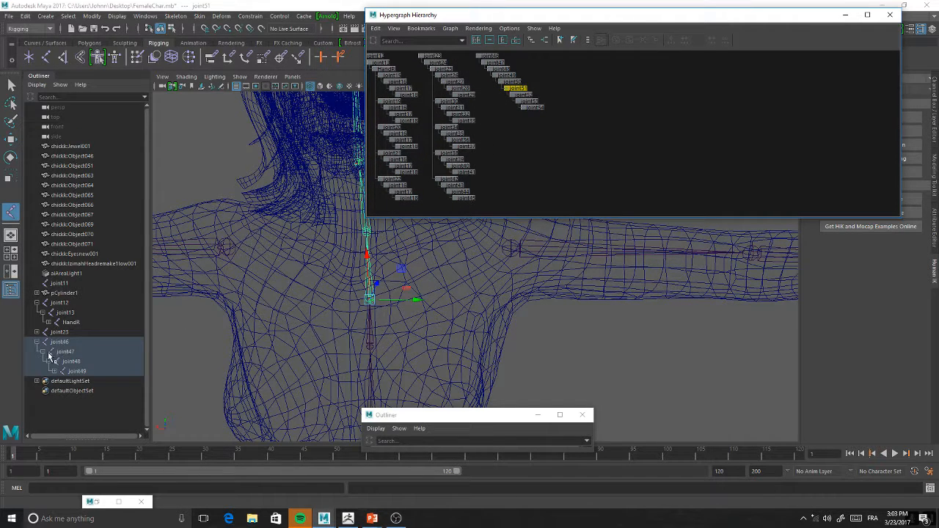
Expand the spine chain in the Outliner down to joint51 and parent the left shoulder joint23 with its arm chain under it
{"action": "left_click", "coordinate": [509, 247]}
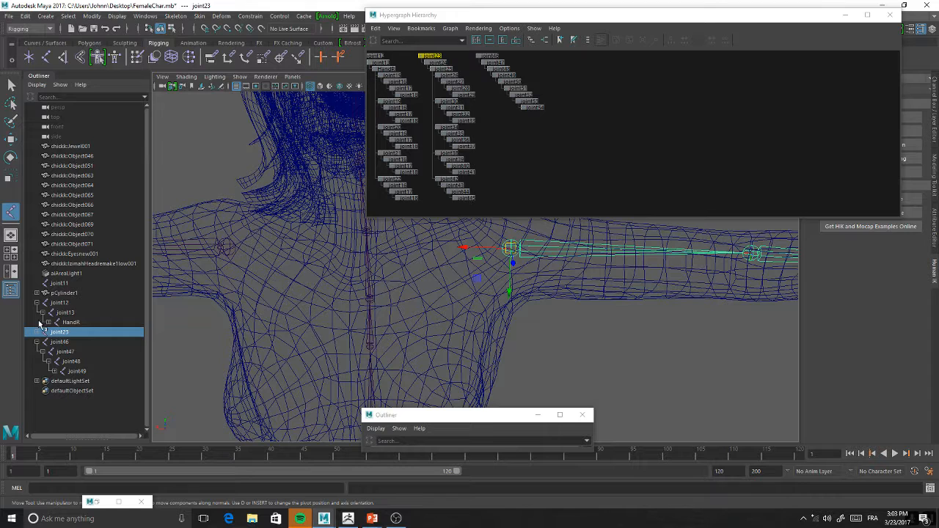
{"action": "left_click", "coordinate": [71, 373]}
{"action": "left_click", "coordinate": [66, 363]}
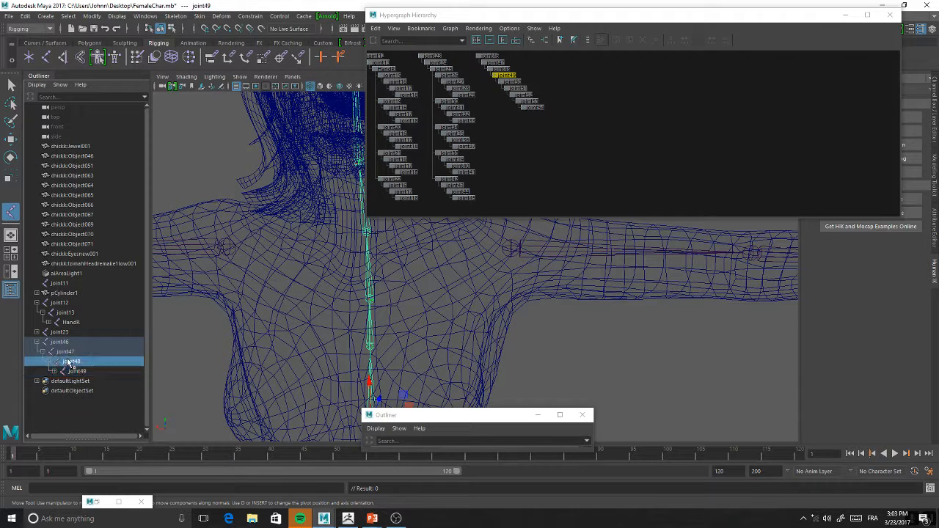
{"action": "left_click", "coordinate": [54, 372]}
{"action": "left_click", "coordinate": [59, 381]}
{"action": "left_click", "coordinate": [66, 390]}
{"action": "left_click", "coordinate": [90, 394]}
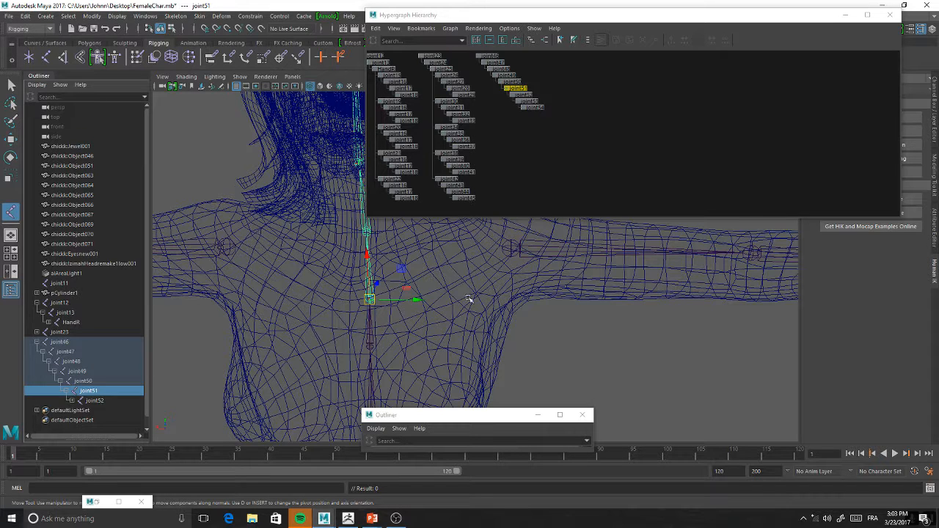
{"action": "left_click", "coordinate": [506, 247]}
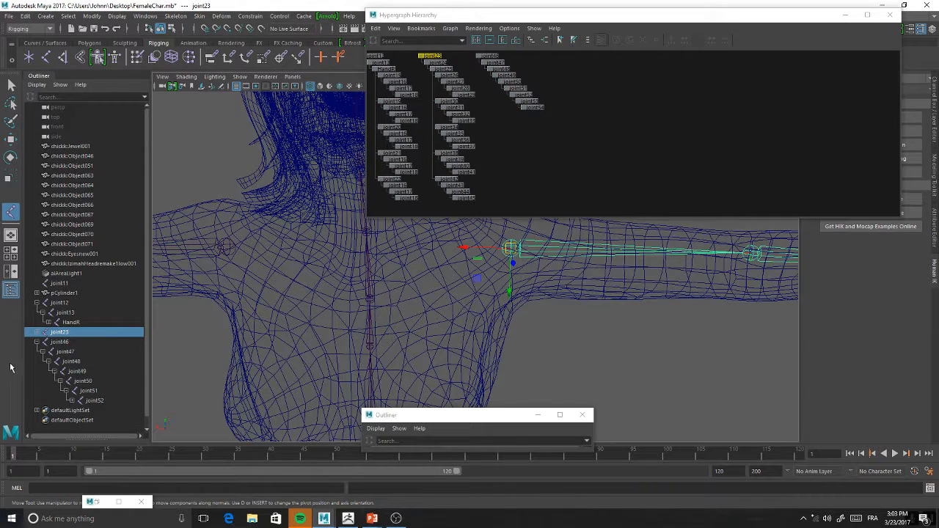
{"action": "middle_click_drag", "start_coordinate": [48, 335], "coordinate": [94, 391]}
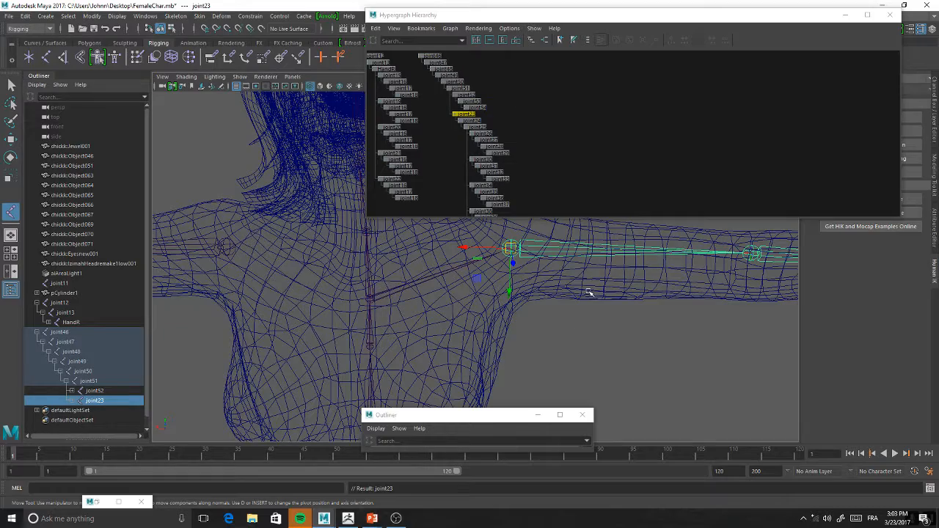
Parent the opposite shoulder joint12 with its arm chain under the upper-chest joint51 in the Outliner
{"action": "left_click_drag", "start_coordinate": [550, 315], "coordinate": [513, 304], "text": "alt"}
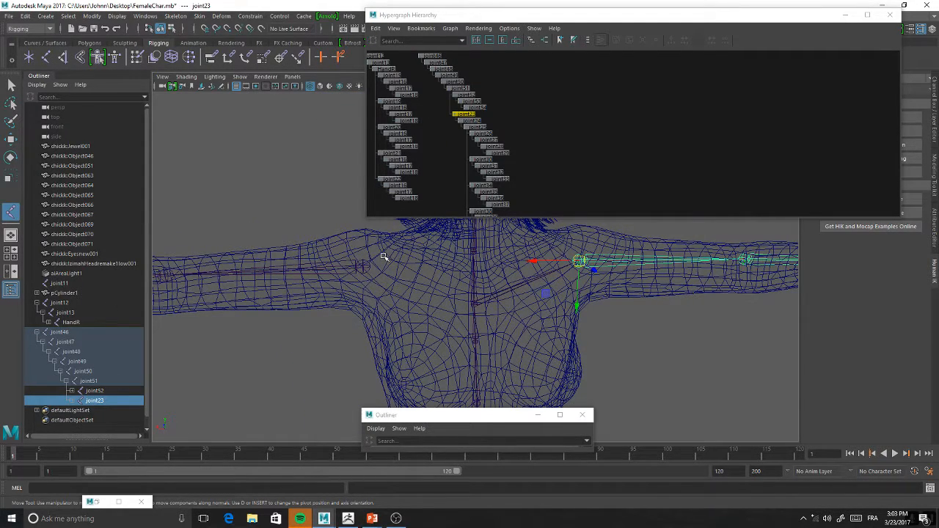
{"action": "left_click", "coordinate": [363, 265]}
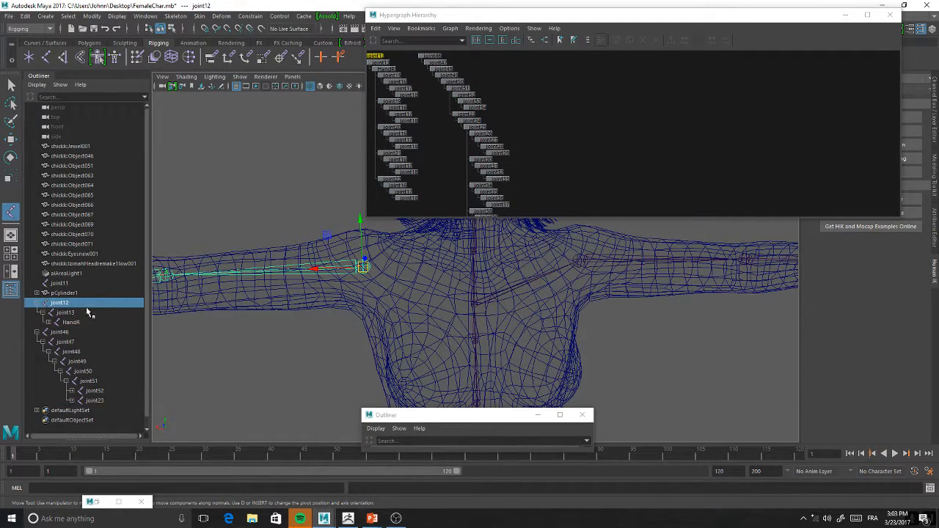
{"action": "middle_click_drag", "start_coordinate": [516, 100], "coordinate": [553, 113], "text": "alt"}
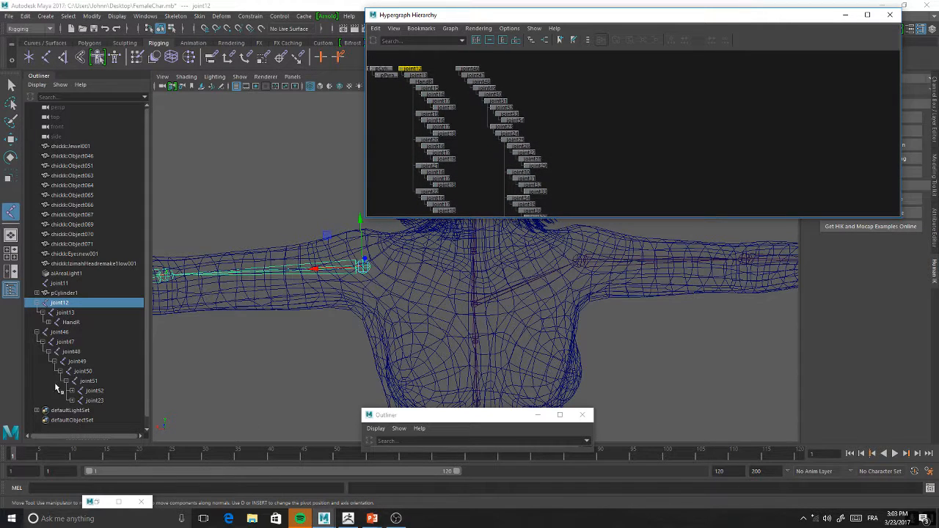
{"action": "left_click", "coordinate": [474, 303]}
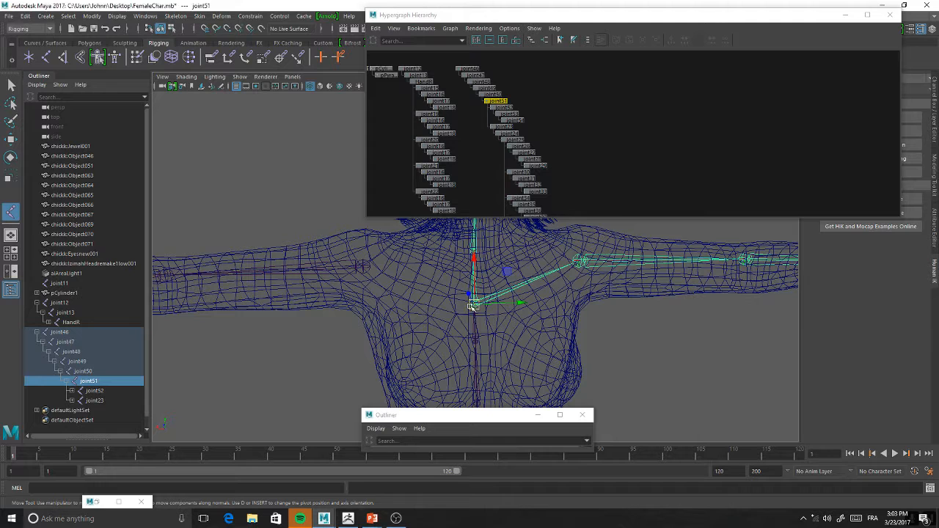
{"action": "left_click", "coordinate": [363, 266]}
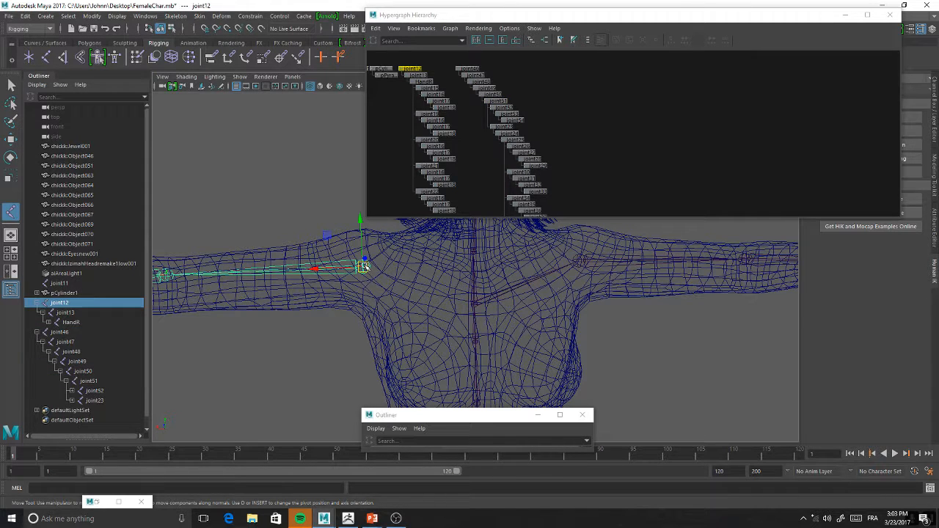
{"action": "left_click", "coordinate": [473, 304]}
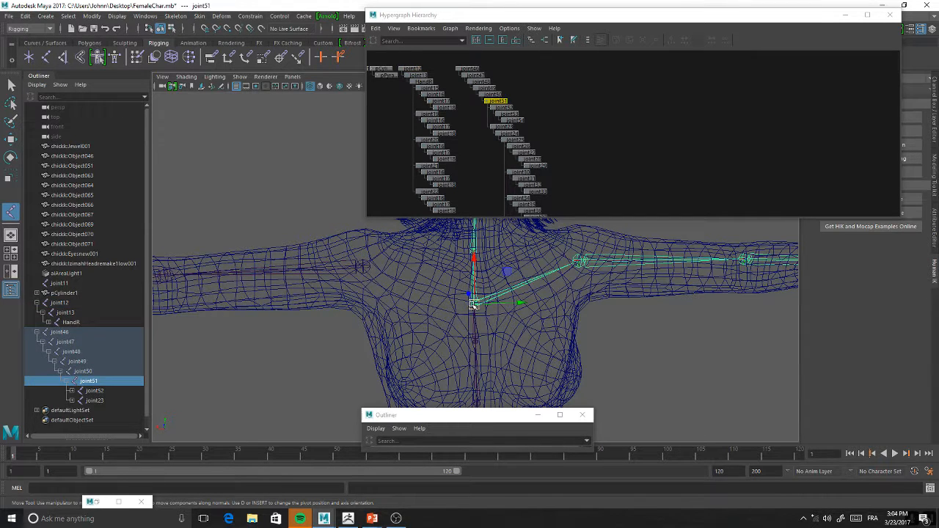
{"action": "left_click", "coordinate": [363, 268]}
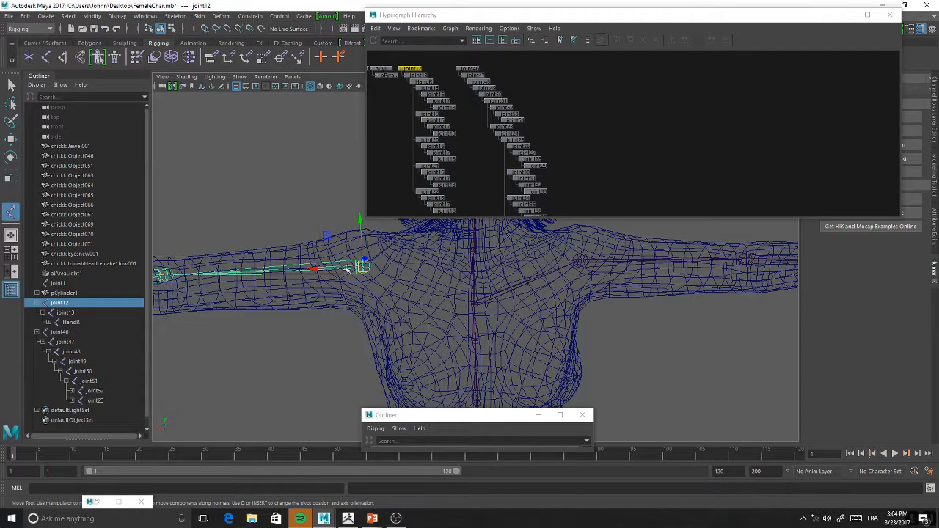
{"action": "left_click", "coordinate": [473, 303]}
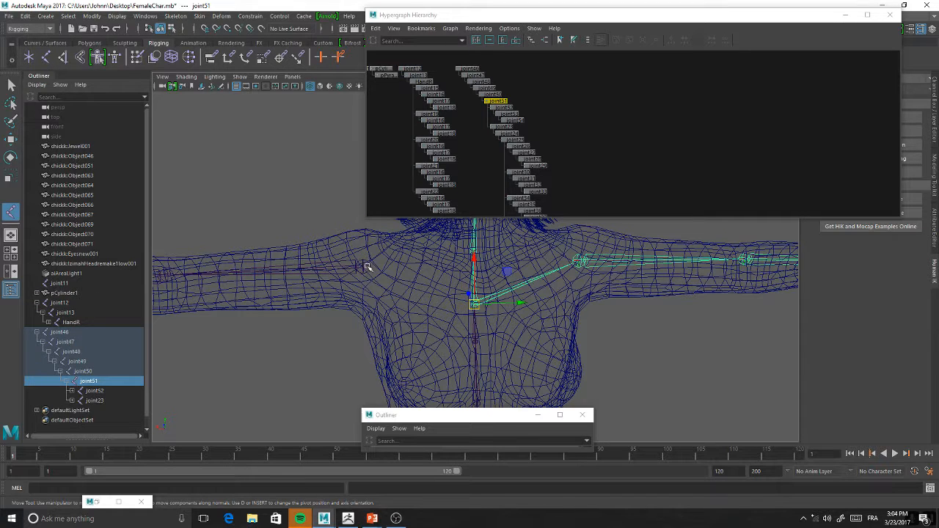
{"action": "left_click", "coordinate": [366, 267]}
{"action": "middle_click_drag", "start_coordinate": [61, 308], "coordinate": [89, 381]}
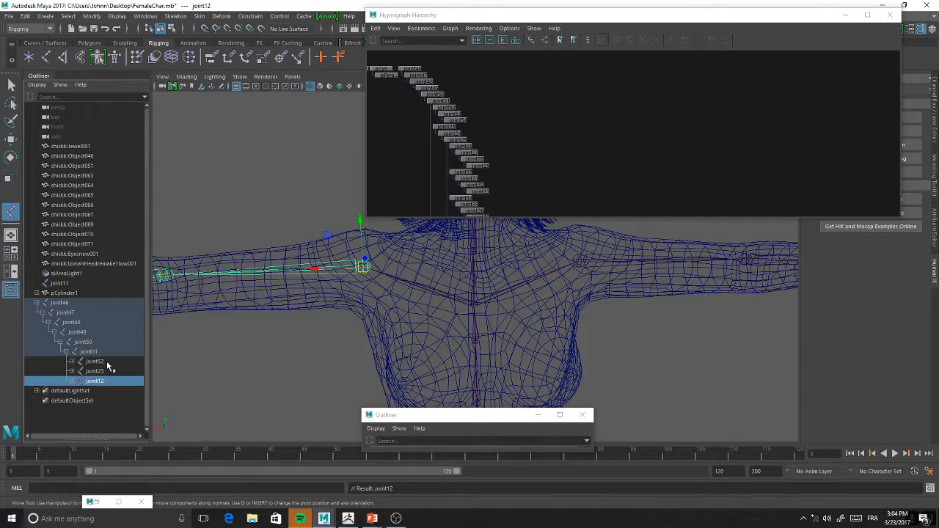
Examine the connected shoulder, chest and spine joints and the character's legs in the perspective view
{"action": "middle_click_drag", "start_coordinate": [303, 224], "coordinate": [348, 229], "text": "alt"}
{"action": "scroll", "coordinate": [359, 231], "scroll_direction": "down", "scroll_amount": 5}
{"action": "left_click_drag", "start_coordinate": [359, 249], "coordinate": [378, 270], "text": "alt"}
{"action": "scroll", "coordinate": [469, 317], "scroll_direction": "up", "scroll_amount": 5}
{"action": "left_click_drag", "start_coordinate": [499, 335], "coordinate": [328, 285], "text": "alt"}
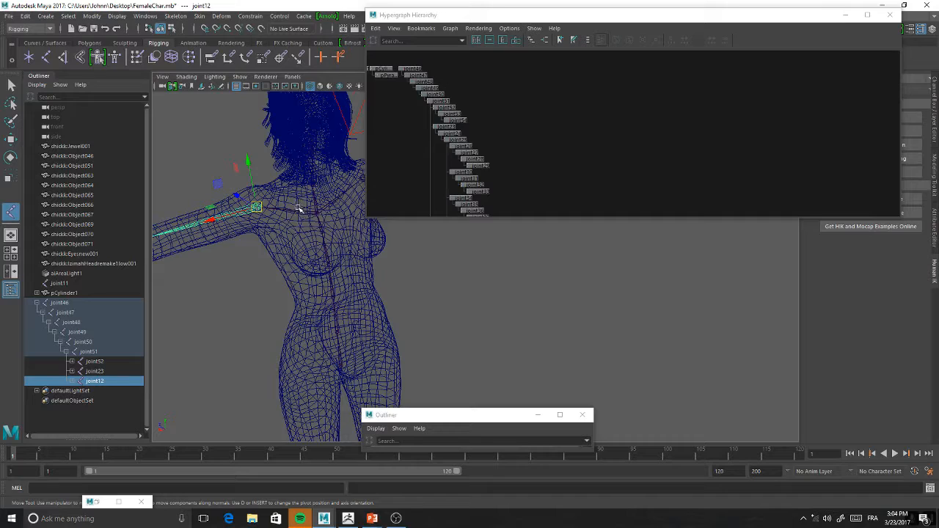
{"action": "mouse_move", "coordinate": [431, 324]}
{"action": "left_mouse_down", "text": "alt"}
{"action": "mouse_move", "coordinate": [404, 286]}
{"action": "mouse_move", "coordinate": [415, 319]}
{"action": "left_mouse_up", "text": "alt"}
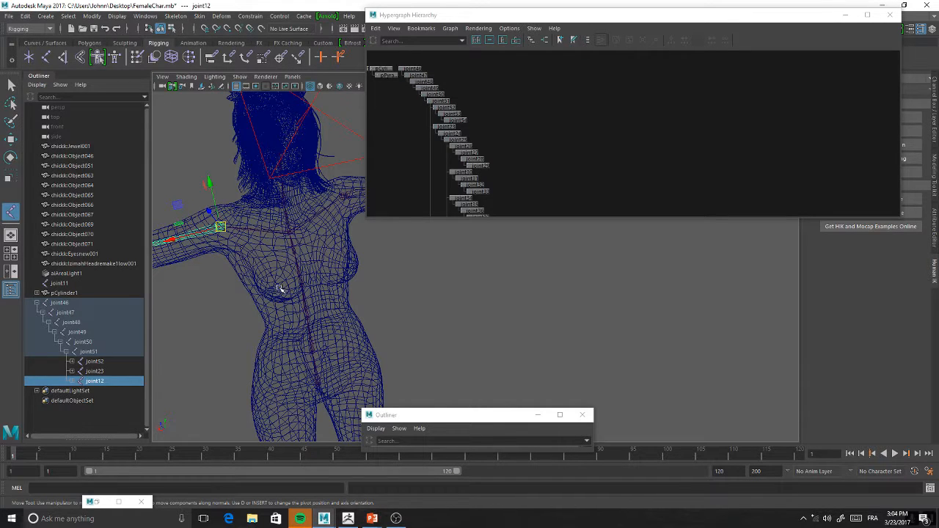
{"action": "left_click_drag", "start_coordinate": [450, 301], "coordinate": [422, 282], "text": "alt"}
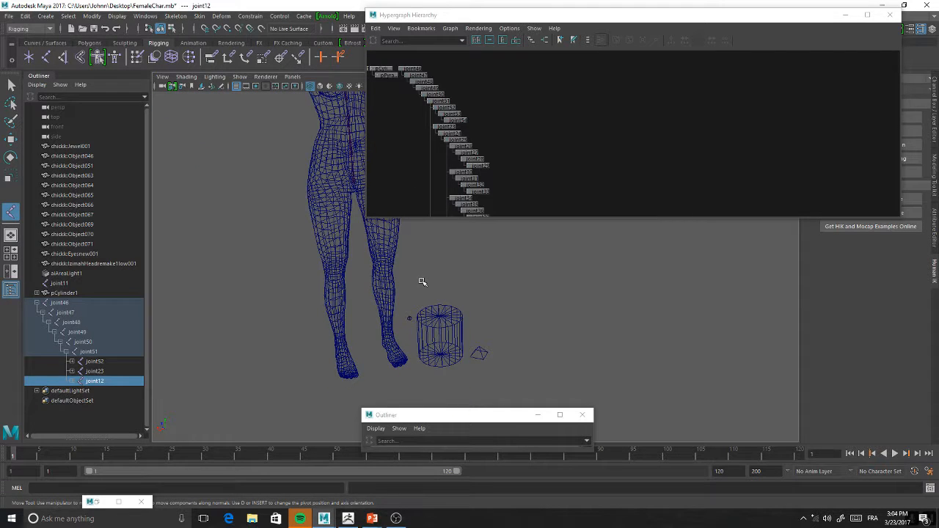
{"action": "middle_click_drag", "start_coordinate": [394, 248], "coordinate": [391, 267], "text": "alt"}
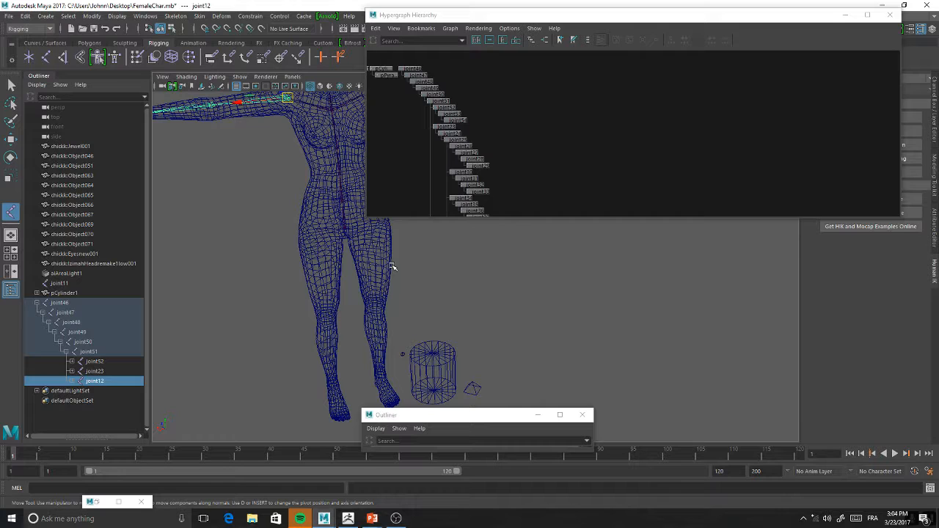
Show the four-view layout and minimize the Hypergraph Hierarchy window to uncover the side view
{"action": "middle_click_drag", "start_coordinate": [530, 122], "coordinate": [584, 97], "text": "alt"}
{"action": "key", "text": "space"}
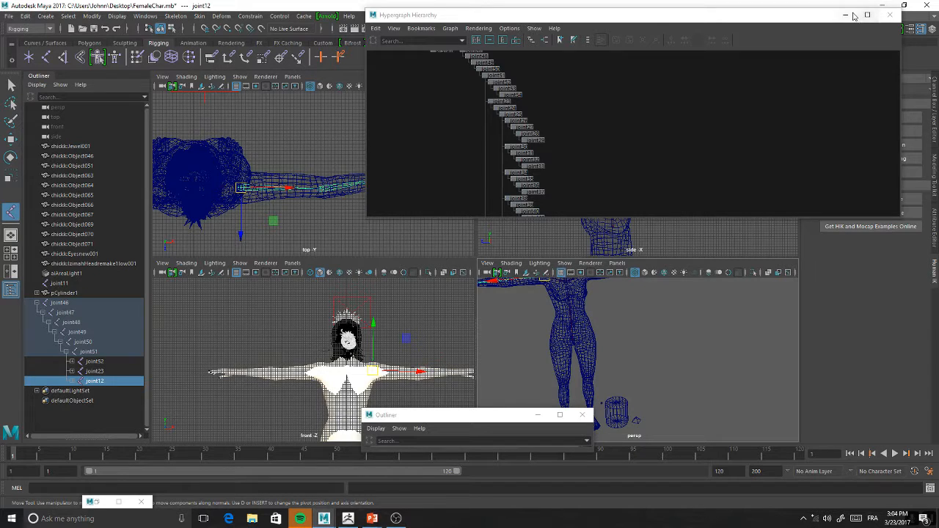
{"action": "left_click", "coordinate": [846, 15]}
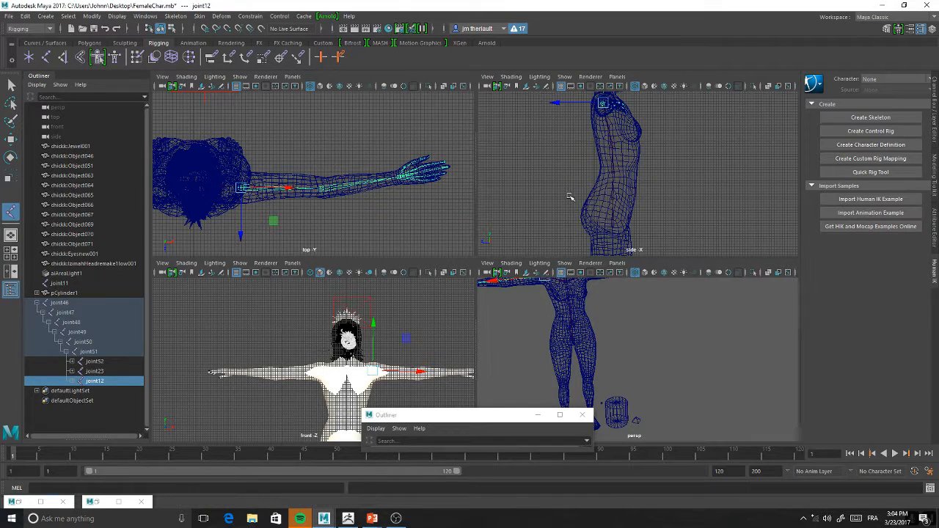
Examine the arm joint chain and the character's legs and feet in the perspective view
{"action": "middle_click_drag", "start_coordinate": [574, 198], "coordinate": [538, 149], "text": "alt"}
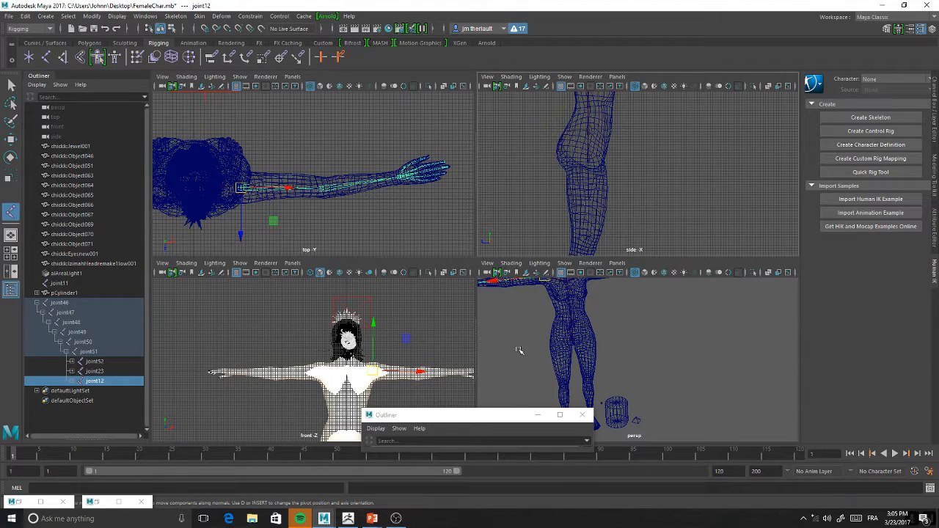
{"action": "key", "text": "space"}
{"action": "middle_click_drag", "start_coordinate": [471, 258], "coordinate": [499, 271], "text": "alt"}
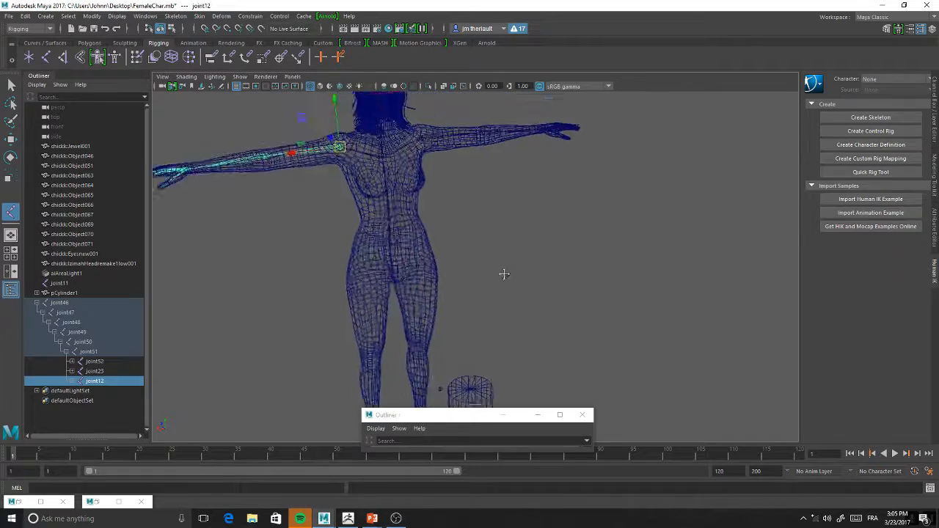
{"action": "left_click_drag", "start_coordinate": [499, 271], "coordinate": [518, 279], "text": "alt"}
{"action": "right_click_drag", "start_coordinate": [519, 279], "coordinate": [539, 334], "text": "alt"}
{"action": "middle_click_drag", "start_coordinate": [539, 334], "coordinate": [544, 282], "text": "alt"}
{"action": "left_click_drag", "start_coordinate": [545, 282], "coordinate": [523, 235], "text": "alt"}
{"action": "left_click_drag", "start_coordinate": [553, 264], "coordinate": [521, 262], "text": "alt"}
{"action": "key", "text": "f"}
{"action": "middle_click_drag", "start_coordinate": [536, 332], "coordinate": [512, 318], "text": "alt"}
{"action": "scroll", "coordinate": [513, 317], "scroll_direction": "down", "scroll_amount": 2}
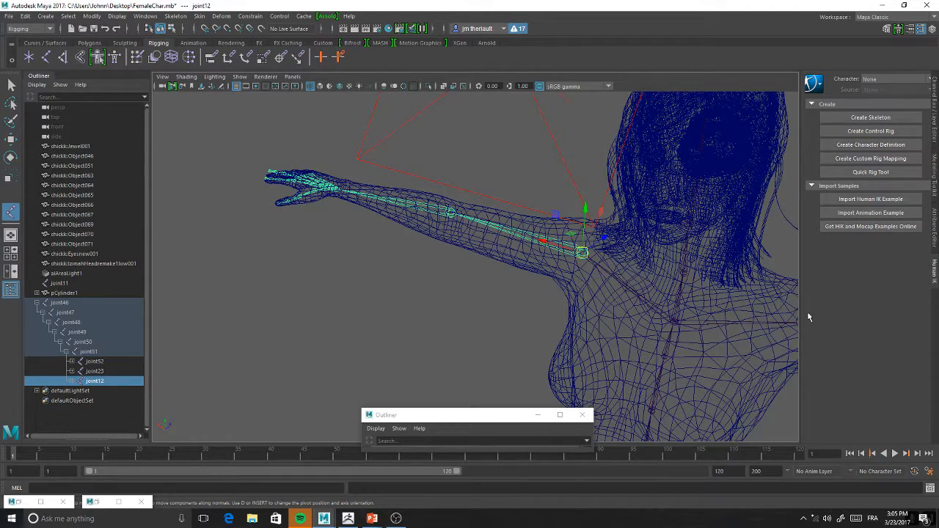
{"action": "scroll", "coordinate": [688, 371], "scroll_direction": "down", "scroll_amount": 1}
{"action": "middle_click_drag", "start_coordinate": [688, 370], "coordinate": [598, 309], "text": "alt"}
{"action": "scroll", "coordinate": [607, 279], "scroll_direction": "down", "scroll_amount": 3}
{"action": "middle_click_drag", "start_coordinate": [603, 378], "coordinate": [579, 184], "text": "alt"}
{"action": "middle_click_drag", "start_coordinate": [621, 352], "coordinate": [599, 198], "text": "alt"}
{"action": "left_click_drag", "start_coordinate": [617, 202], "coordinate": [590, 222], "text": "alt"}
{"action": "middle_click_drag", "start_coordinate": [590, 222], "coordinate": [518, 222], "text": "alt"}
{"action": "left_click_drag", "start_coordinate": [518, 222], "coordinate": [578, 260], "text": "alt"}
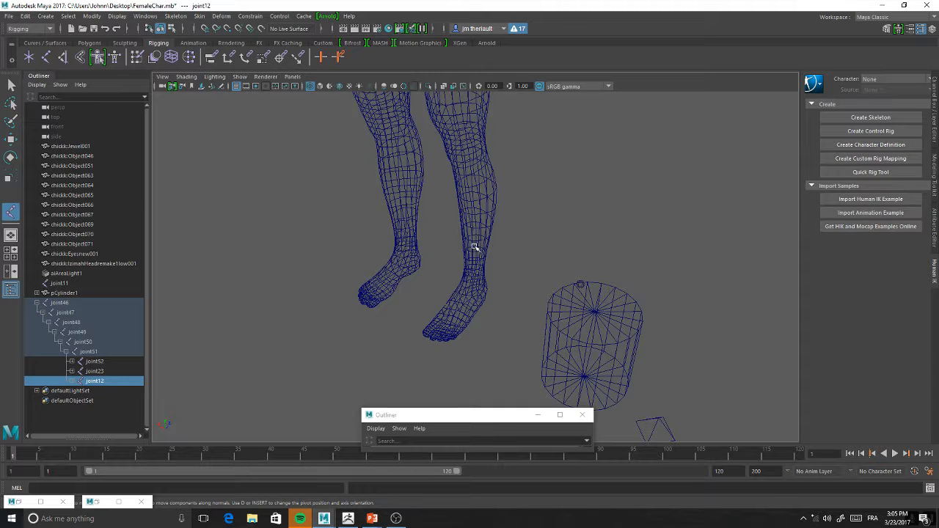
{"action": "scroll", "coordinate": [519, 237], "scroll_direction": "up", "scroll_amount": 1}
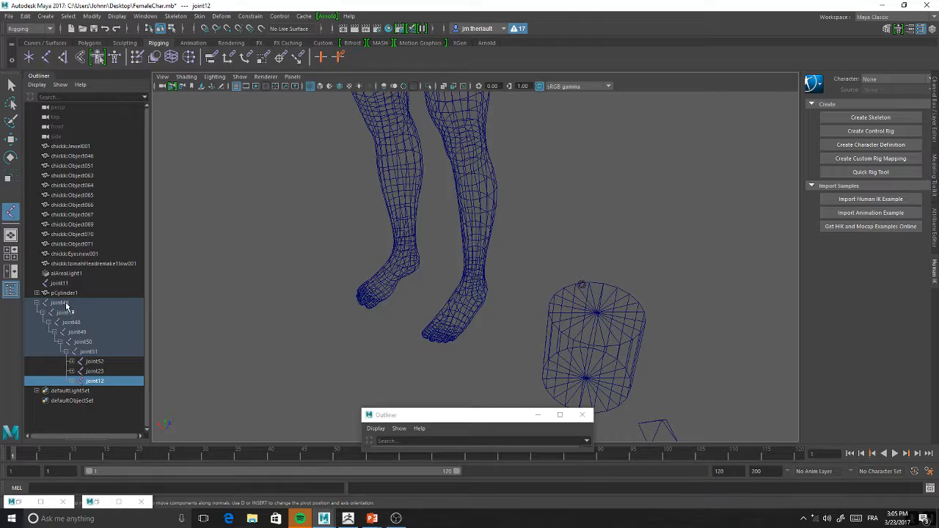
Start a new leg chain in the side view by placing joints at the hip, knee and ankle
{"action": "key", "text": "space"}
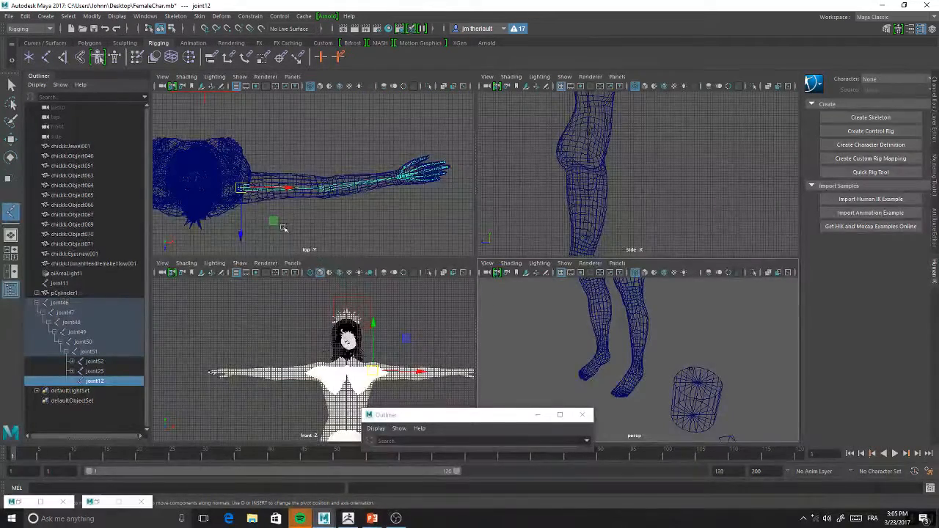
{"action": "middle_click_drag", "start_coordinate": [682, 170], "coordinate": [673, 87], "text": "alt"}
{"action": "middle_click_drag", "start_coordinate": [631, 149], "coordinate": [624, 101], "text": "alt"}
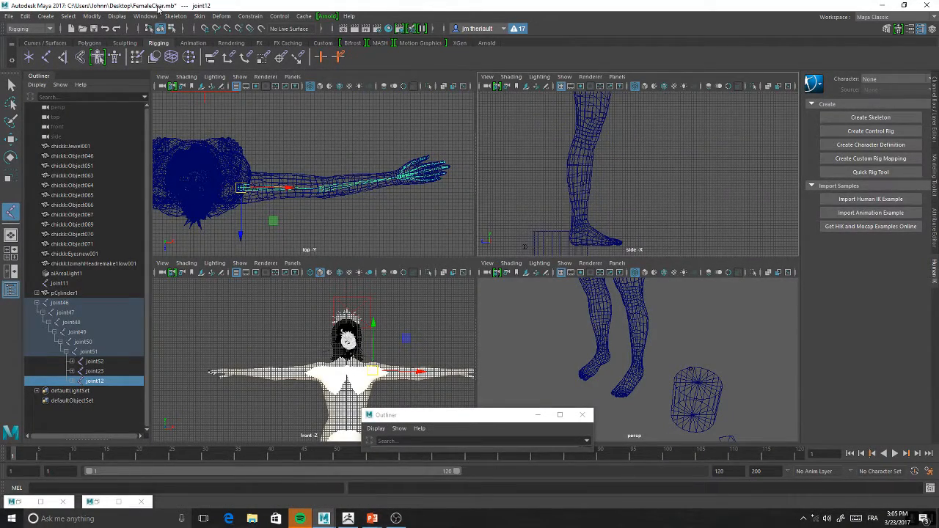
{"action": "left_click", "coordinate": [61, 59]}
{"action": "key", "text": "space"}
{"action": "scroll", "coordinate": [543, 241], "scroll_direction": "down", "scroll_amount": 5}
{"action": "middle_click_drag", "start_coordinate": [554, 291], "coordinate": [496, 321], "text": "alt"}
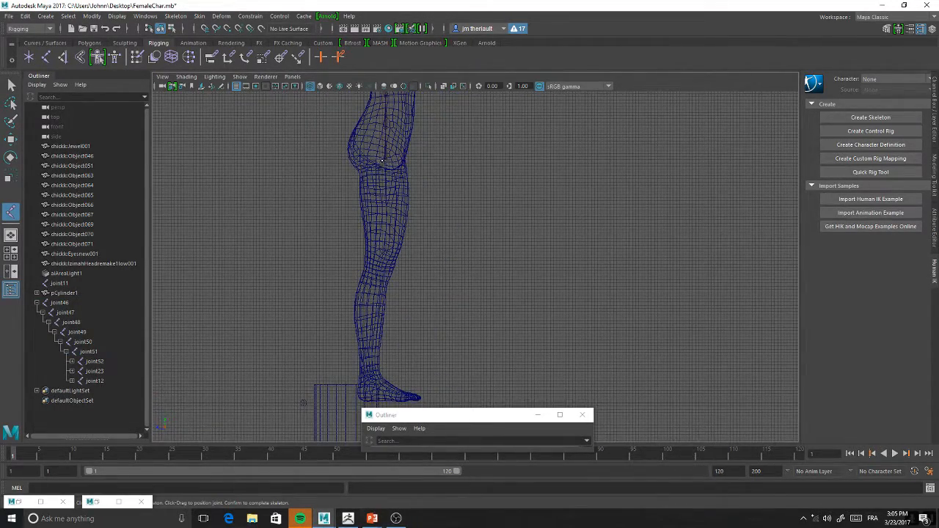
{"action": "left_click", "coordinate": [381, 160]}
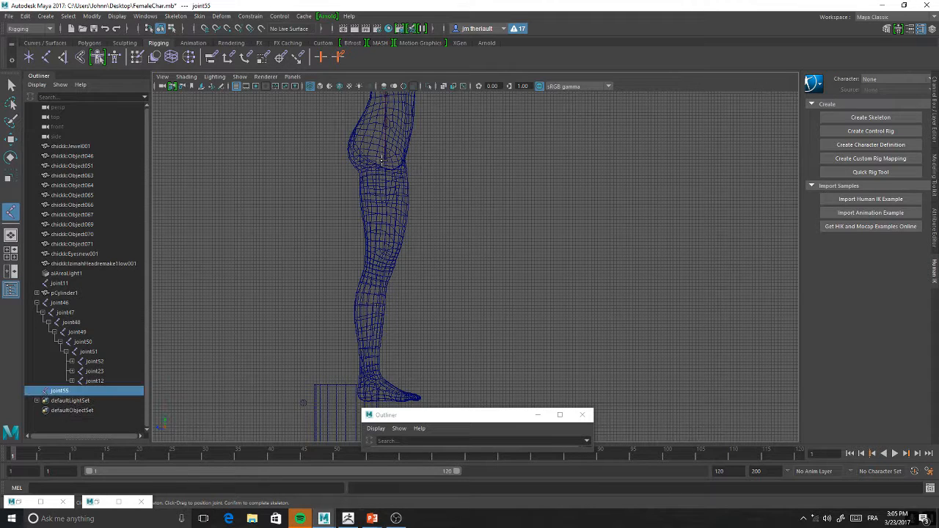
{"action": "left_click", "coordinate": [381, 266]}
{"action": "middle_click_drag", "start_coordinate": [365, 367], "coordinate": [365, 287], "text": "alt"}
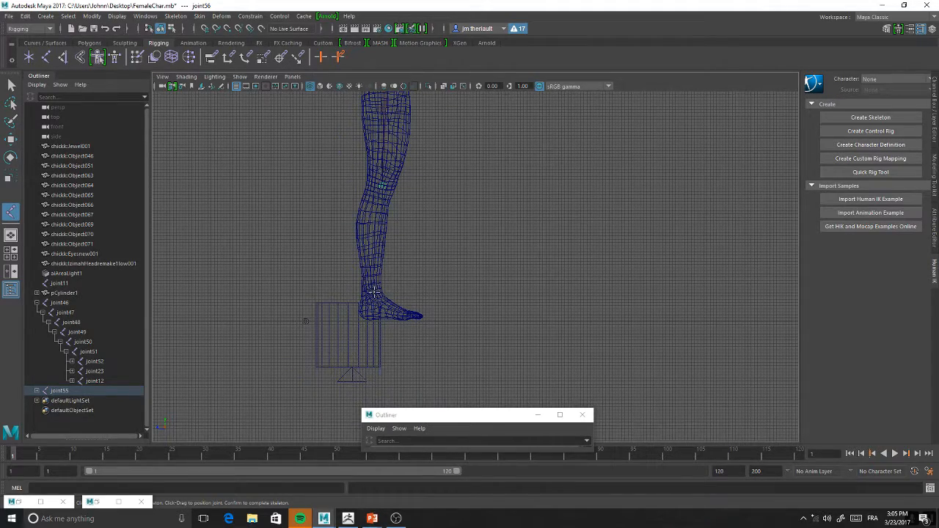
{"action": "left_click", "coordinate": [373, 292]}
Extend the leg chain with joints at the heel and the ball of the foot, and complete the skeleton chain
{"action": "scroll", "coordinate": [423, 321], "scroll_direction": "up", "scroll_amount": 5}
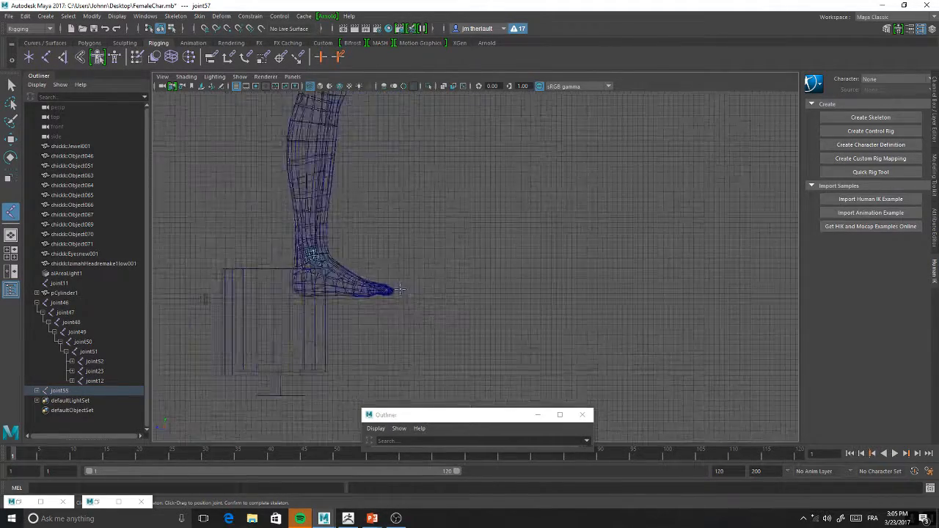
{"action": "middle_click_drag", "start_coordinate": [335, 290], "coordinate": [425, 291], "text": "alt"}
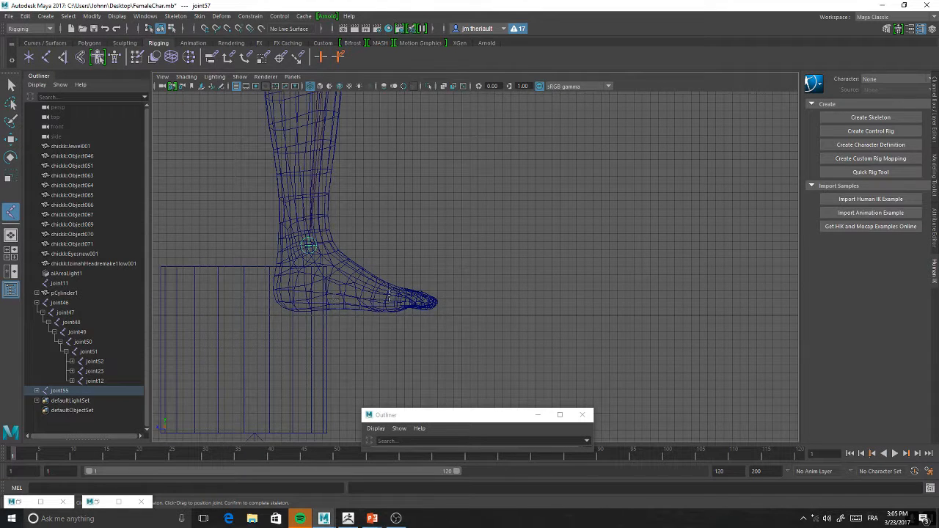
{"action": "left_click", "coordinate": [309, 290]}
{"action": "middle_click_drag", "start_coordinate": [382, 287], "coordinate": [397, 303], "text": "alt"}
{"action": "scroll", "coordinate": [399, 311], "scroll_direction": "up", "scroll_amount": 3}
{"action": "left_click", "coordinate": [454, 332]}
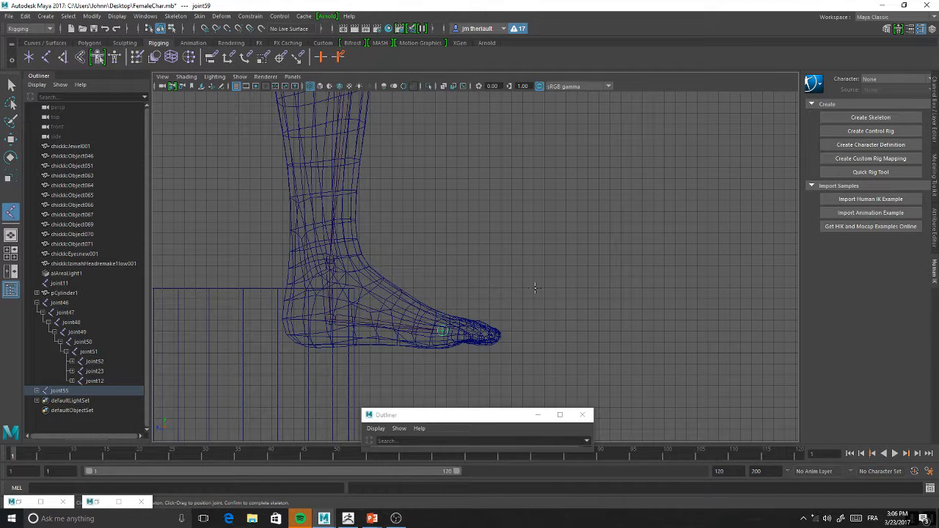
{"action": "key", "text": "Return"}
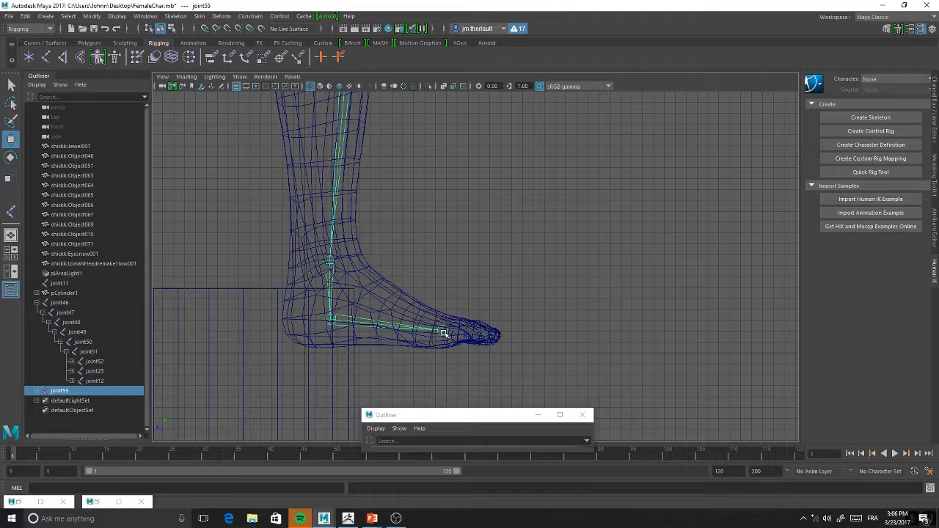
Move the ball-of-foot joint59 slightly toward the toes and expand the joint55 leg chain in the Outliner down to it
{"action": "left_click", "coordinate": [443, 332]}
{"action": "left_click_drag", "start_coordinate": [443, 332], "coordinate": [447, 311]}
{"action": "left_click_drag", "start_coordinate": [403, 334], "coordinate": [400, 334]}
{"action": "left_click_drag", "start_coordinate": [445, 331], "coordinate": [445, 331]}
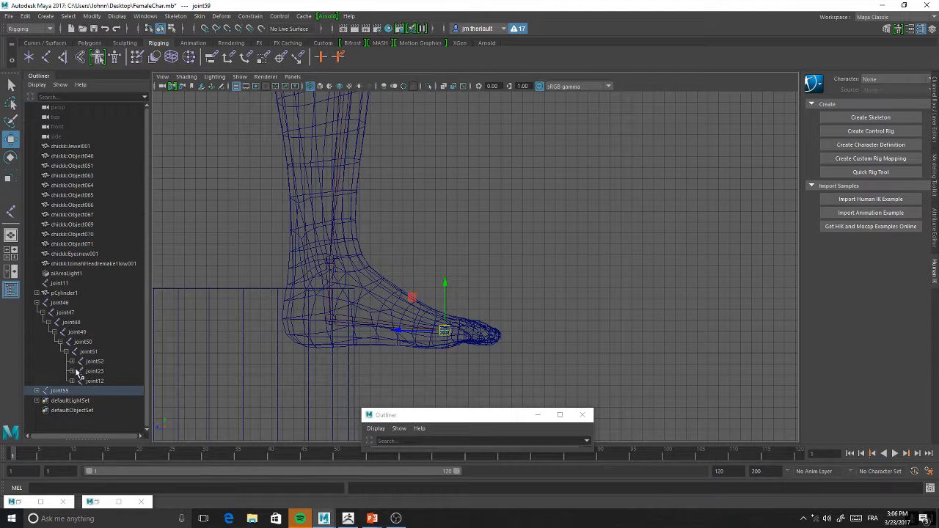
{"action": "left_click", "coordinate": [37, 391]}
{"action": "left_click", "coordinate": [42, 401]}
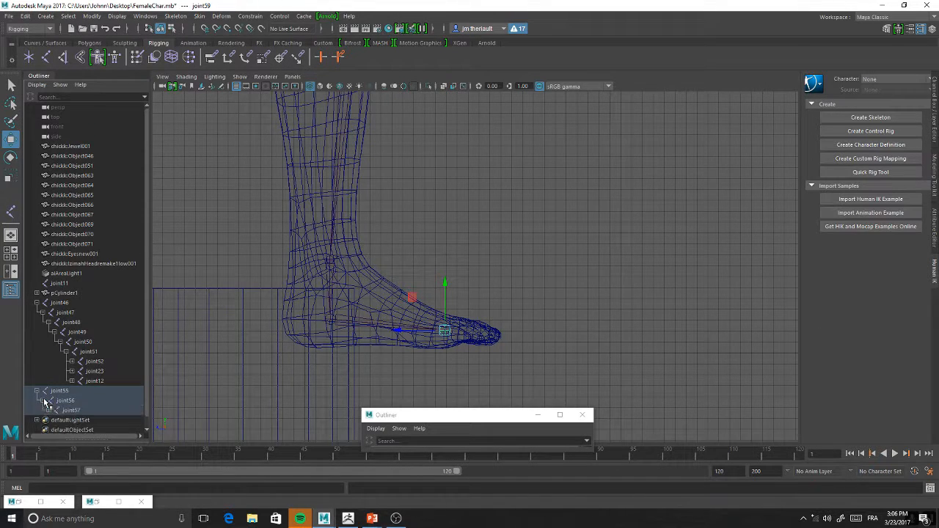
{"action": "left_click", "coordinate": [49, 410]}
{"action": "left_click_drag", "start_coordinate": [437, 336], "coordinate": [449, 336]}
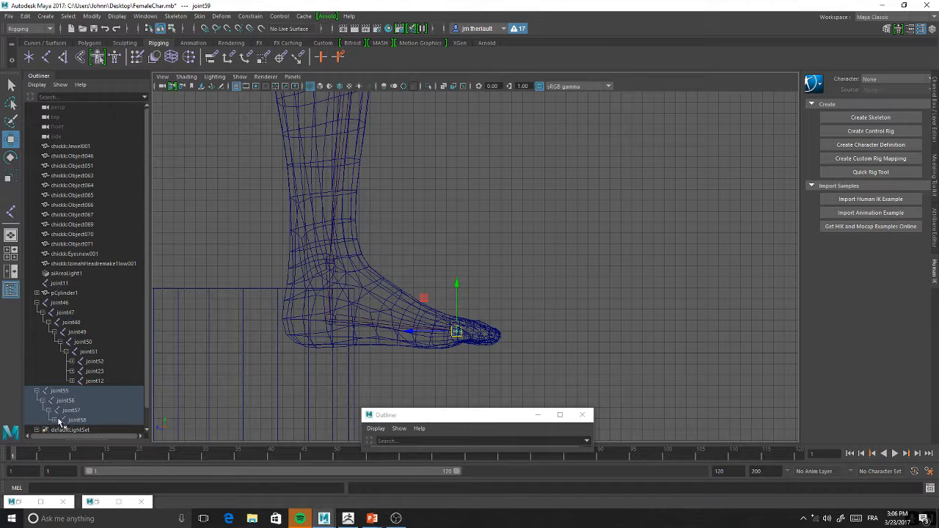
{"action": "left_click", "coordinate": [55, 420]}
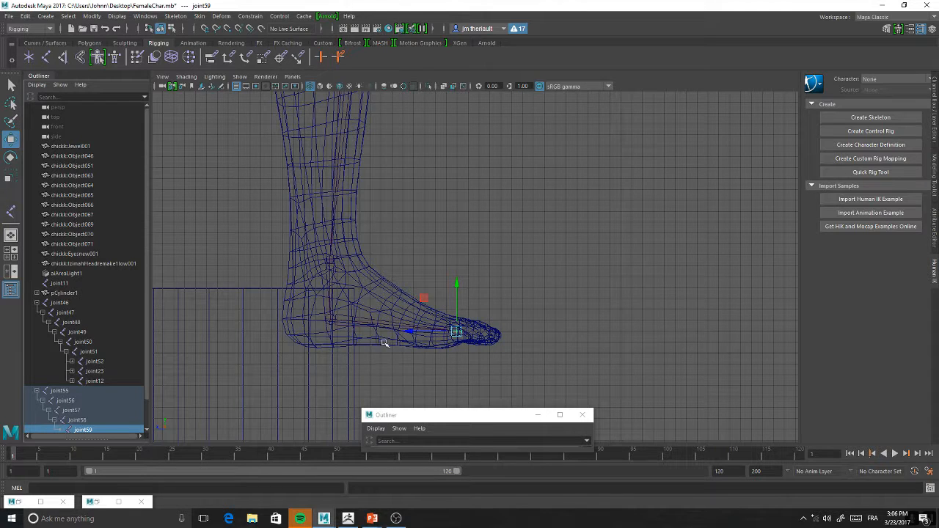
Duplicate the ball joint59, parent the copy under joint59 and place it at the tip of the toes
{"action": "middle_click_drag", "start_coordinate": [506, 297], "coordinate": [512, 287], "text": "alt"}
{"action": "scroll", "coordinate": [111, 359], "scroll_direction": "down", "scroll_amount": 1}
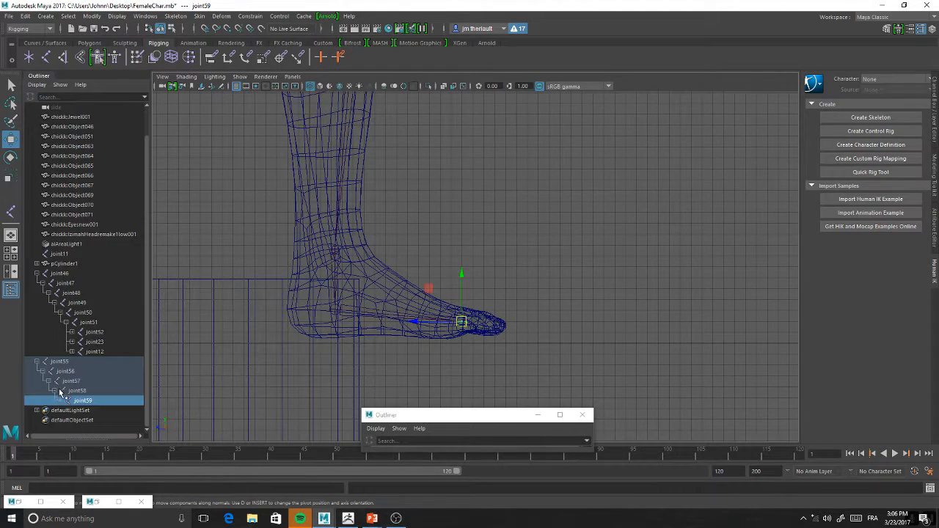
{"action": "key", "text": "ctrl+d"}
{"action": "left_click_drag", "start_coordinate": [415, 321], "coordinate": [442, 323]}
{"action": "middle_click_drag", "start_coordinate": [90, 412], "coordinate": [94, 402]}
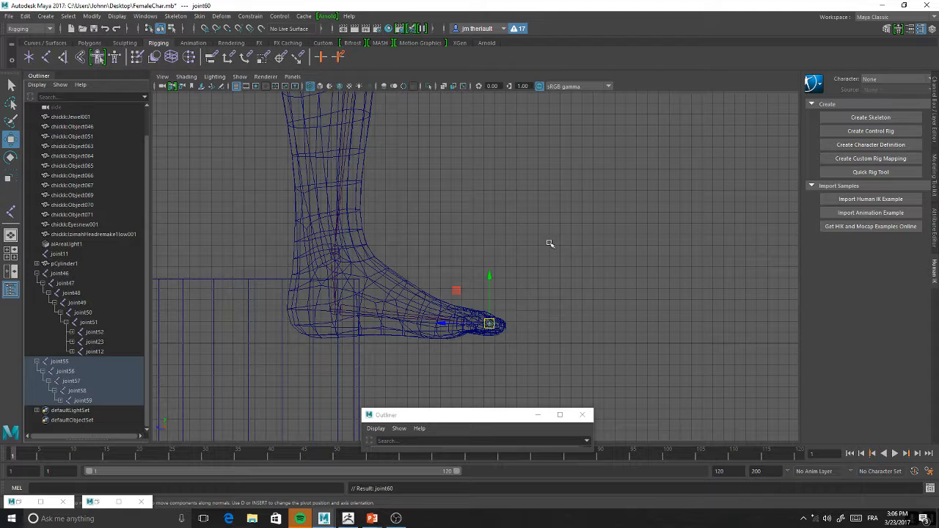
{"action": "left_click_drag", "start_coordinate": [490, 323], "coordinate": [499, 327]}
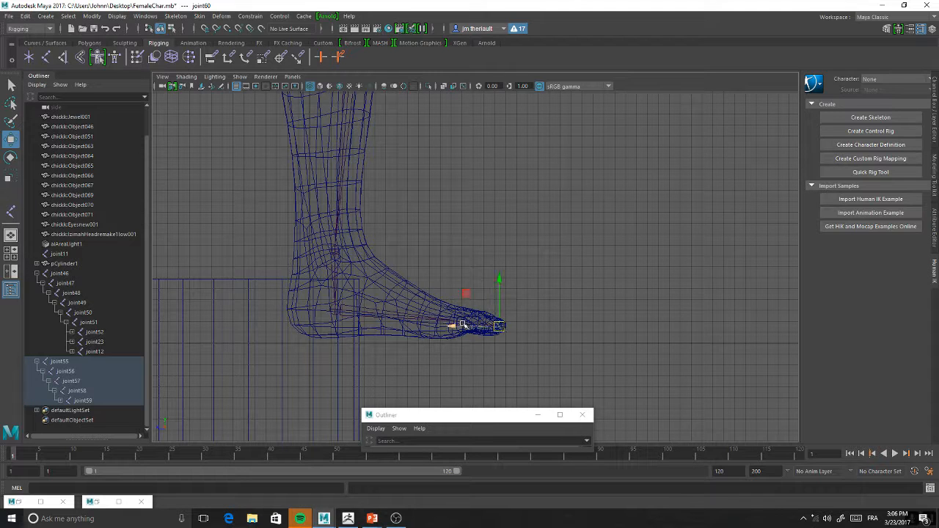
Rotate and lower the heel joint58 so the foot joints run level along the sole
{"action": "left_click", "coordinate": [336, 309]}
{"action": "left_click_drag", "start_coordinate": [339, 263], "coordinate": [369, 290]}
{"action": "key", "text": "e"}
{"action": "key", "text": "w"}
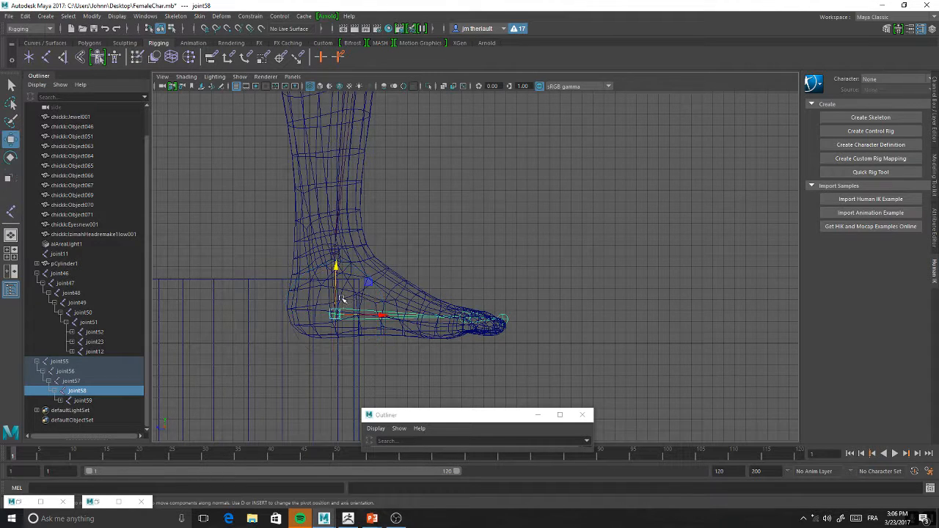
{"action": "left_click_drag", "start_coordinate": [335, 264], "coordinate": [336, 275]}
{"action": "key", "text": "e"}
{"action": "left_click_drag", "start_coordinate": [372, 301], "coordinate": [370, 297]}
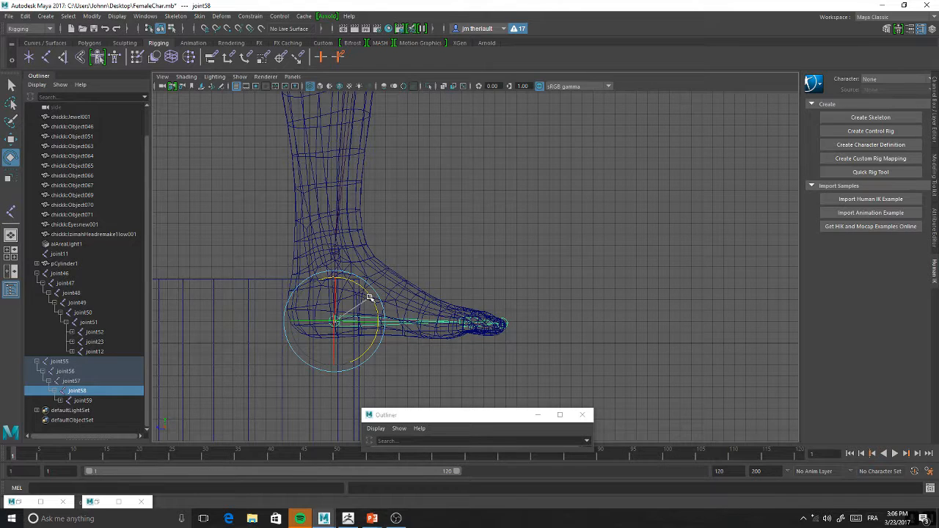
{"action": "key", "text": "w"}
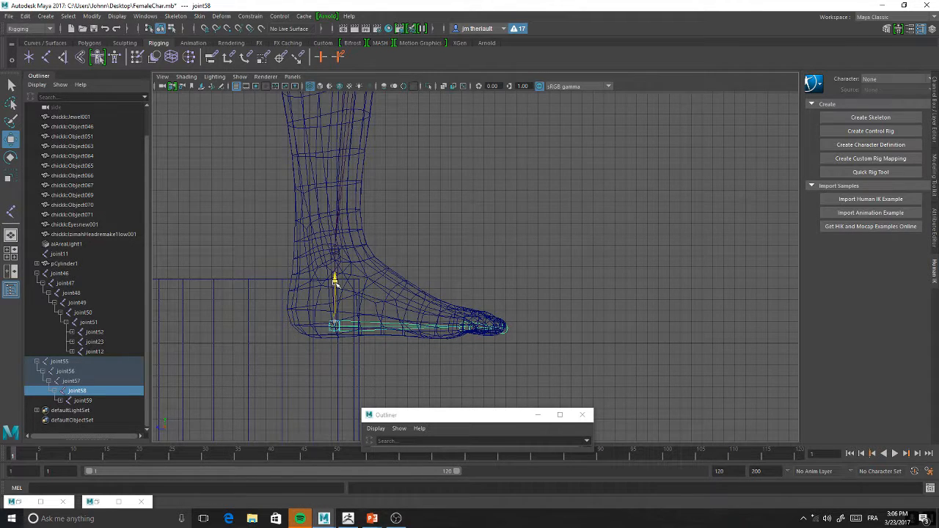
{"action": "scroll", "coordinate": [547, 328], "scroll_direction": "up", "scroll_amount": 4}
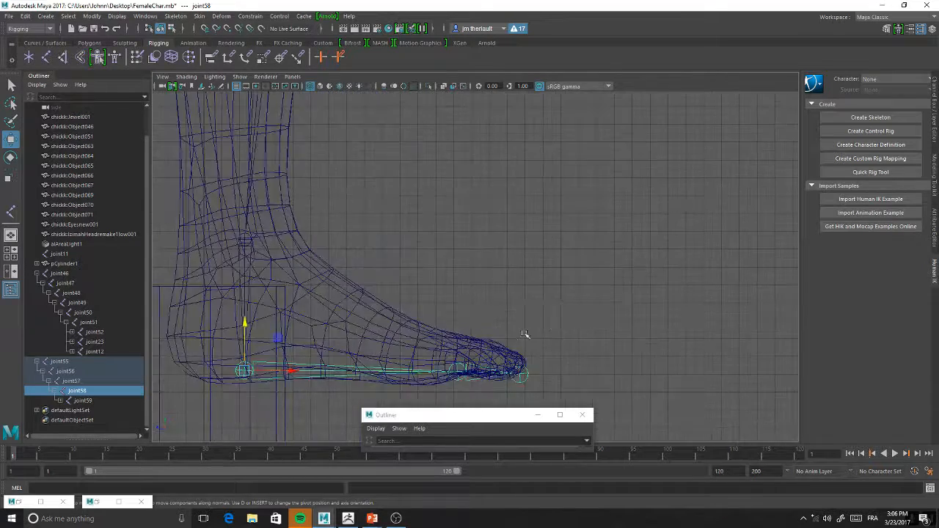
{"action": "middle_click_drag", "start_coordinate": [525, 334], "coordinate": [629, 236], "text": "alt"}
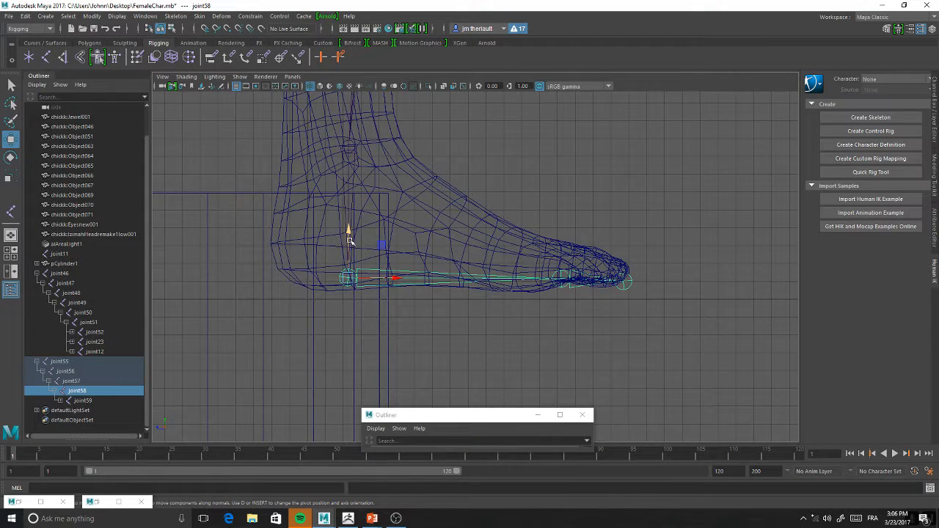
Reposition the heel joint58 at the lower back of the heel, just above the sole
{"action": "left_click_drag", "start_coordinate": [349, 228], "coordinate": [357, 193]}
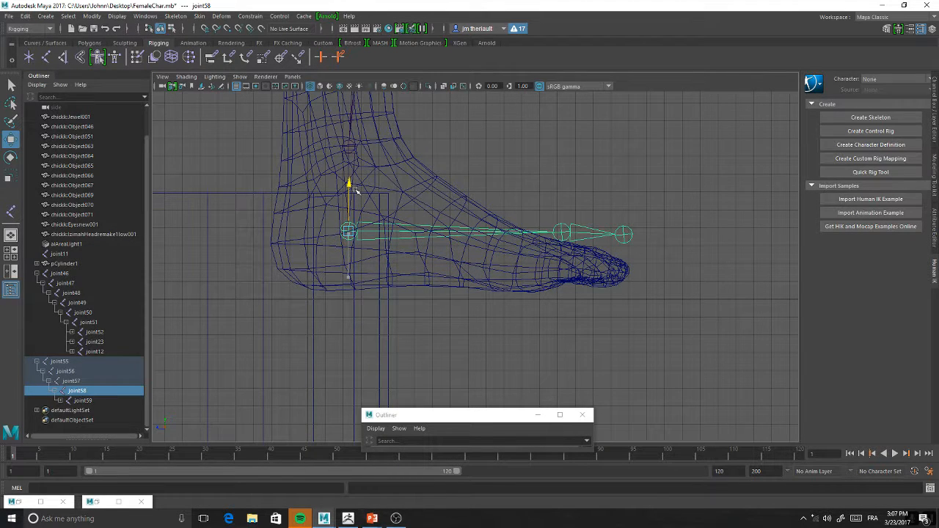
{"action": "left_click", "coordinate": [348, 146]}
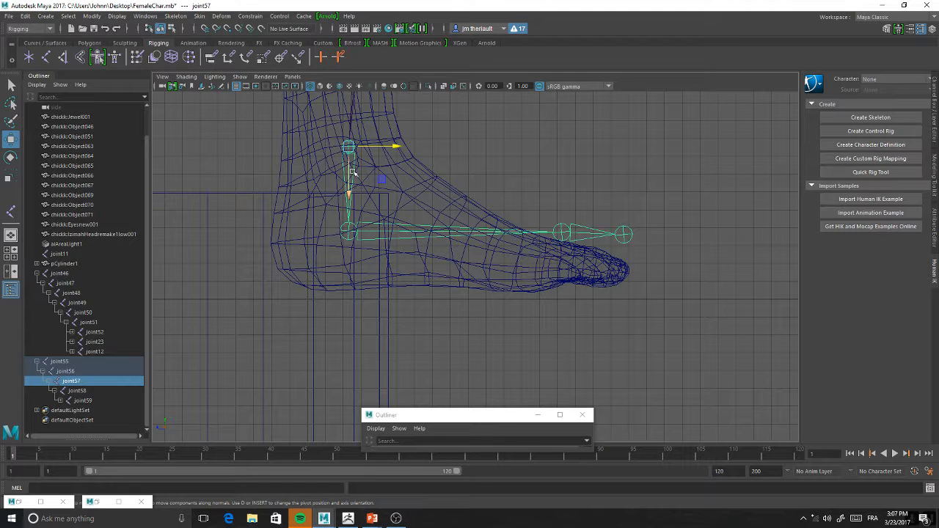
{"action": "left_click", "coordinate": [348, 232]}
{"action": "left_click_drag", "start_coordinate": [350, 232], "coordinate": [344, 265]}
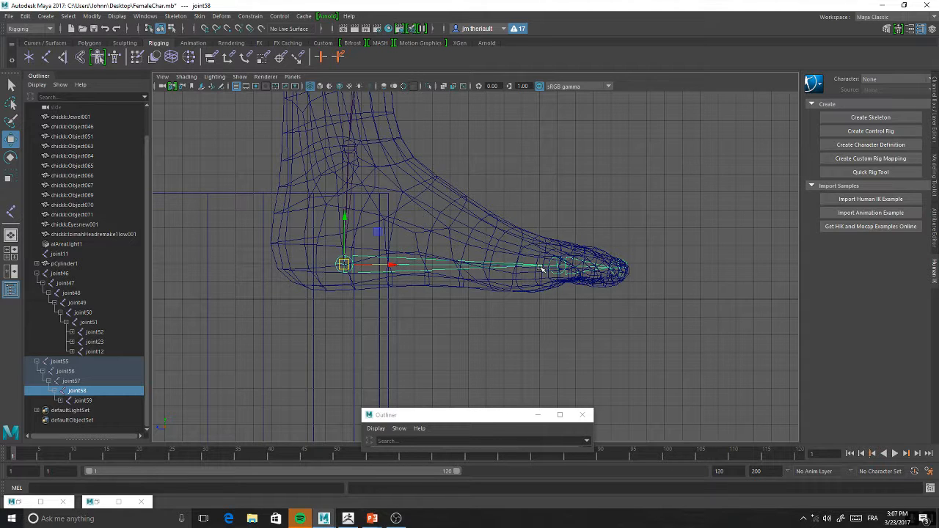
{"action": "left_click_drag", "start_coordinate": [343, 264], "coordinate": [294, 263]}
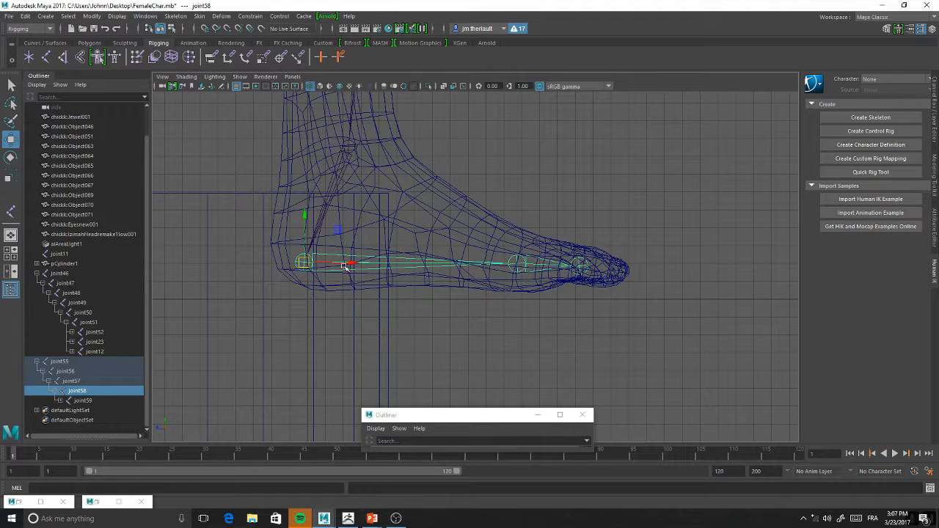
{"action": "left_click_drag", "start_coordinate": [342, 264], "coordinate": [303, 282]}
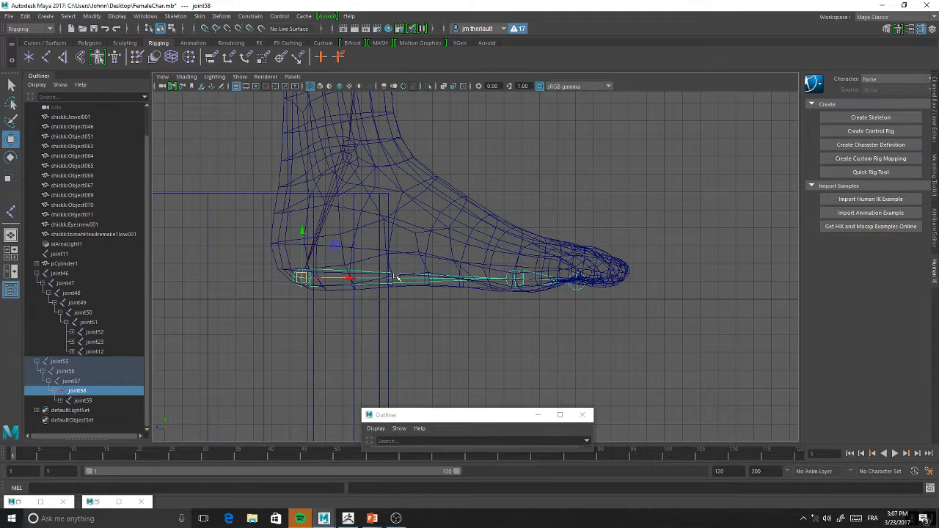
Move the ball joint59 forward toward the toes and adjust its rotation to angle the toe segment
{"action": "left_click", "coordinate": [515, 280]}
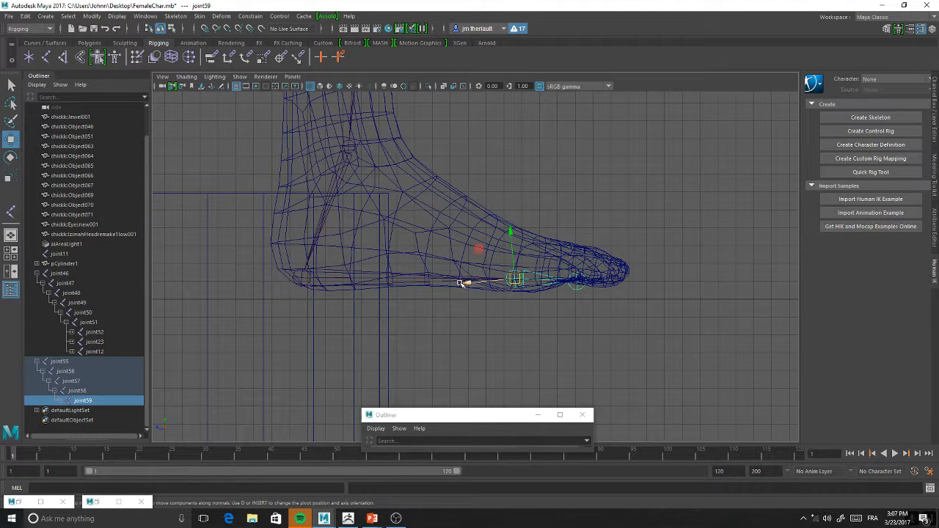
{"action": "left_click_drag", "start_coordinate": [471, 282], "coordinate": [485, 284]}
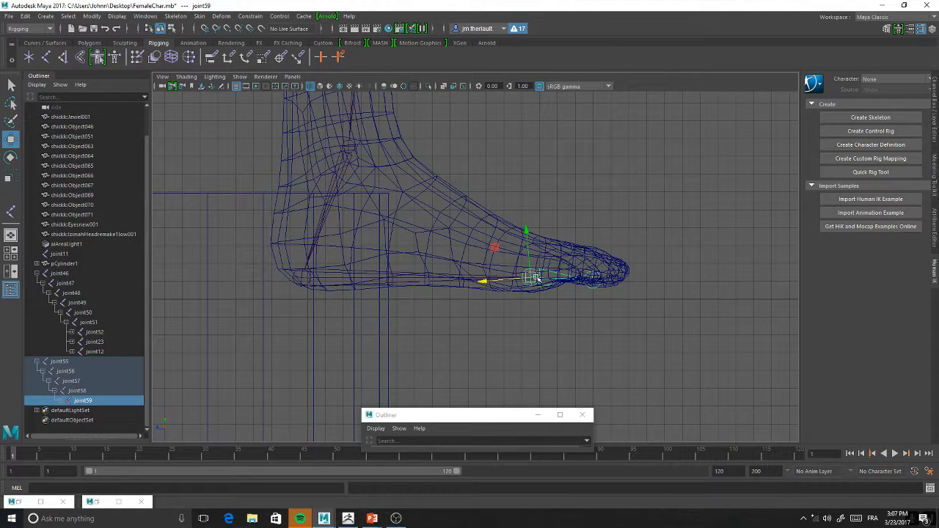
{"action": "key", "text": "e"}
{"action": "left_click_drag", "start_coordinate": [511, 239], "coordinate": [516, 239]}
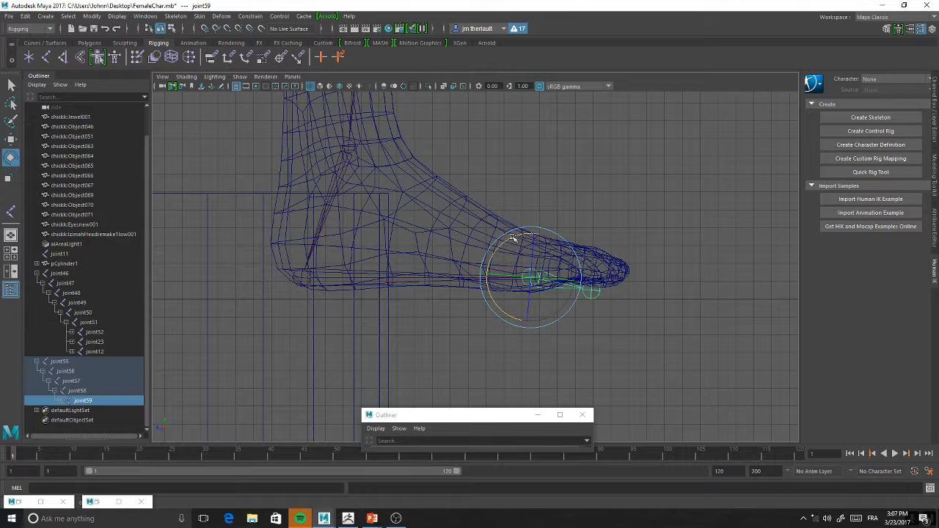
{"action": "left_click_drag", "start_coordinate": [516, 238], "coordinate": [510, 238]}
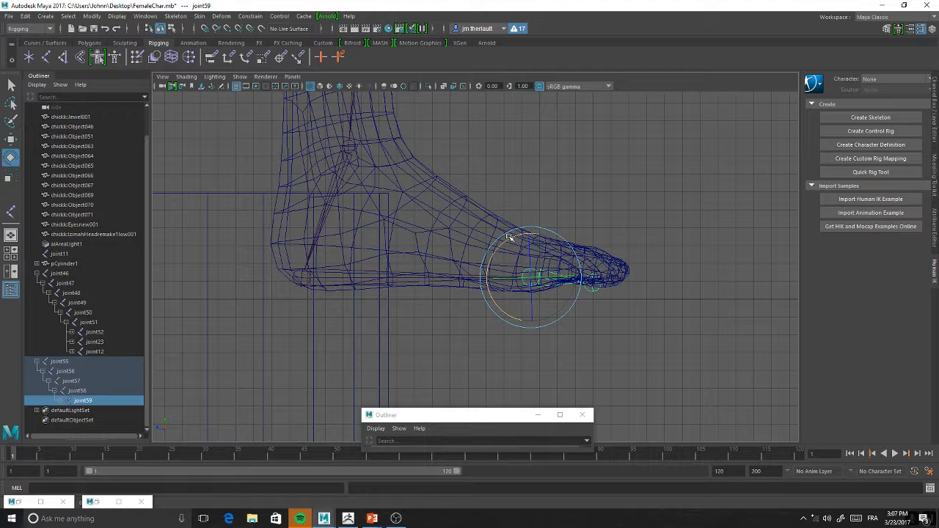
Fine-tune the rotation of the ball joint59 and shift the toe-tip joint60 slightly forward inside the toes
{"action": "left_click_drag", "start_coordinate": [513, 242], "coordinate": [509, 237]}
{"action": "key", "text": "w"}
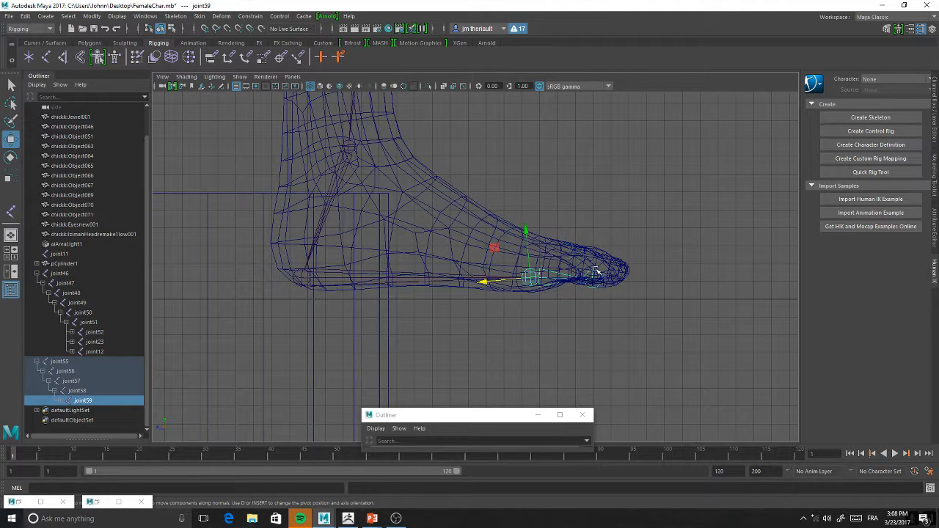
{"action": "left_click", "coordinate": [595, 280]}
{"action": "left_click_drag", "start_coordinate": [547, 283], "coordinate": [556, 283]}
{"action": "key", "text": "e"}
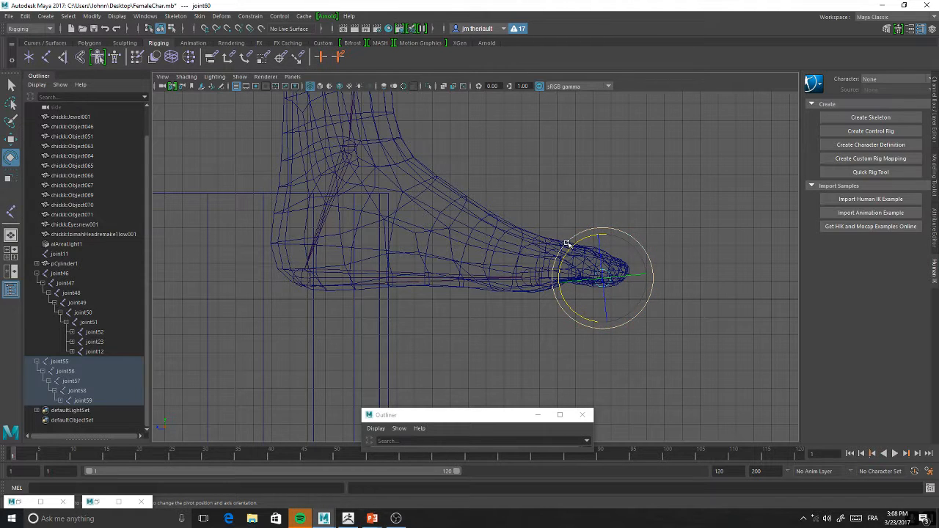
Raise the ball joint59 slightly and fit the toe-tip joint60 into the very tip of the toes
{"action": "left_click", "coordinate": [527, 279]}
{"action": "key", "text": "w"}
{"action": "left_click_drag", "start_coordinate": [532, 277], "coordinate": [547, 262]}
{"action": "key", "text": "e"}
{"action": "left_click", "coordinate": [620, 265]}
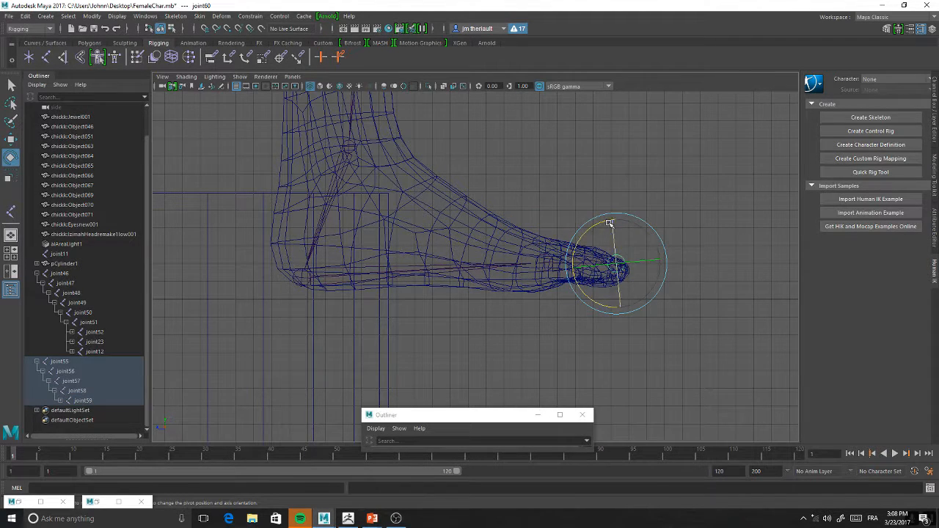
{"action": "key", "text": "w"}
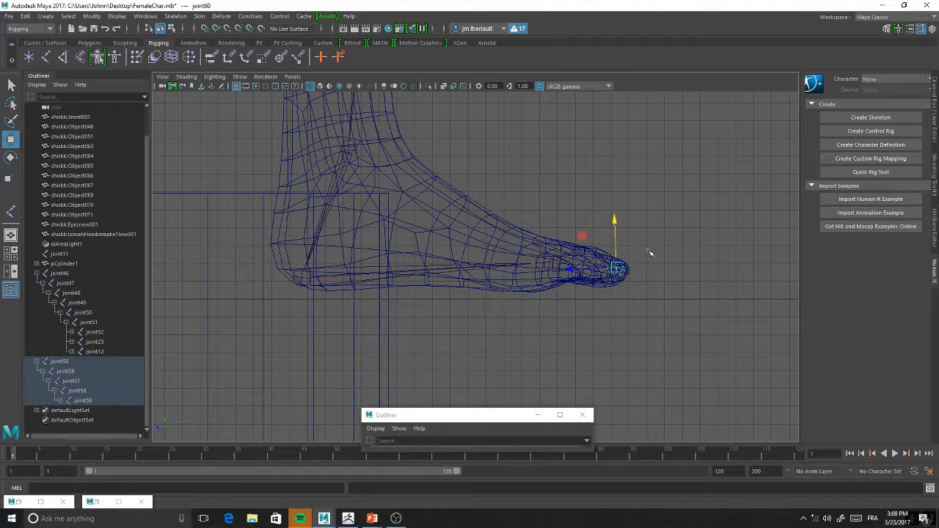
{"action": "key", "text": "p"}
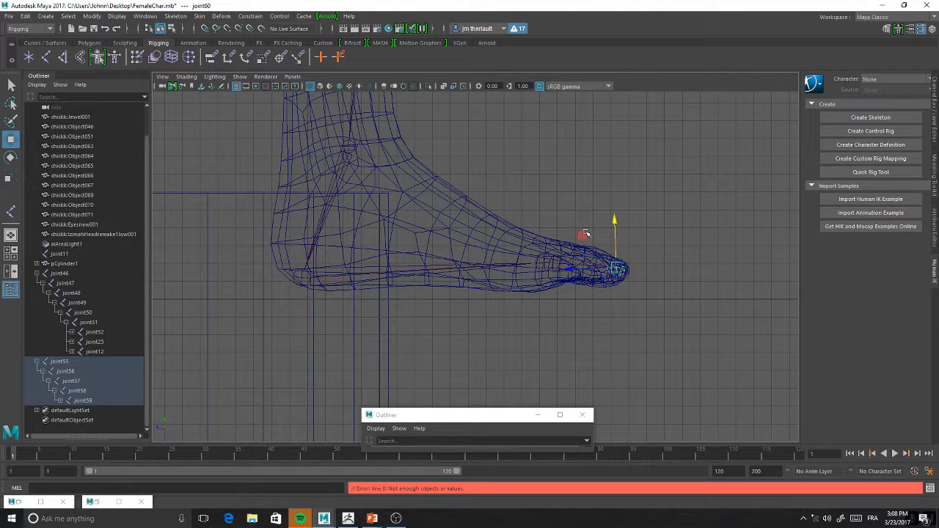
{"action": "middle_click_drag", "start_coordinate": [587, 225], "coordinate": [567, 229], "text": "alt"}
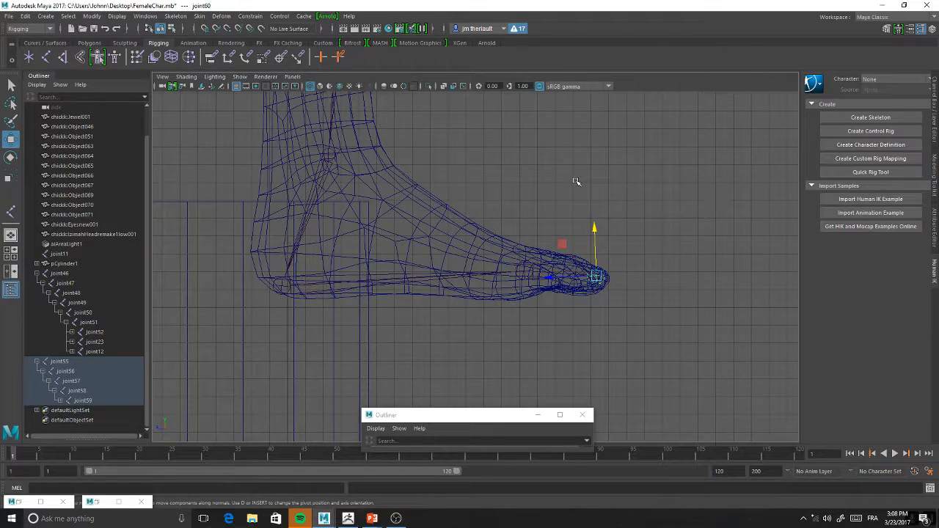
{"action": "scroll", "coordinate": [577, 184], "scroll_direction": "down", "scroll_amount": 4}
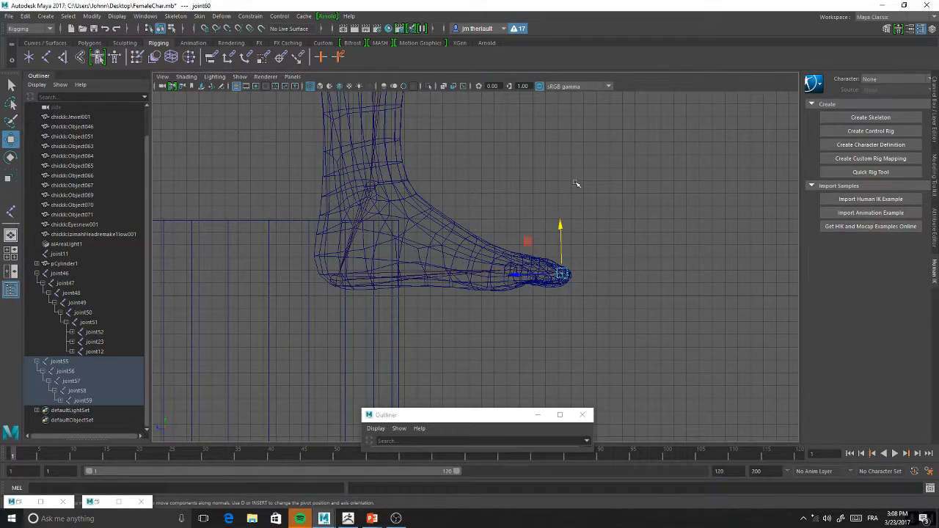
Move the whole leg chain sideways by its hip joint55 from the body's centre into the middle of the character's left leg
{"action": "key", "text": "space"}
{"action": "scroll", "coordinate": [608, 180], "scroll_direction": "up", "scroll_amount": 3}
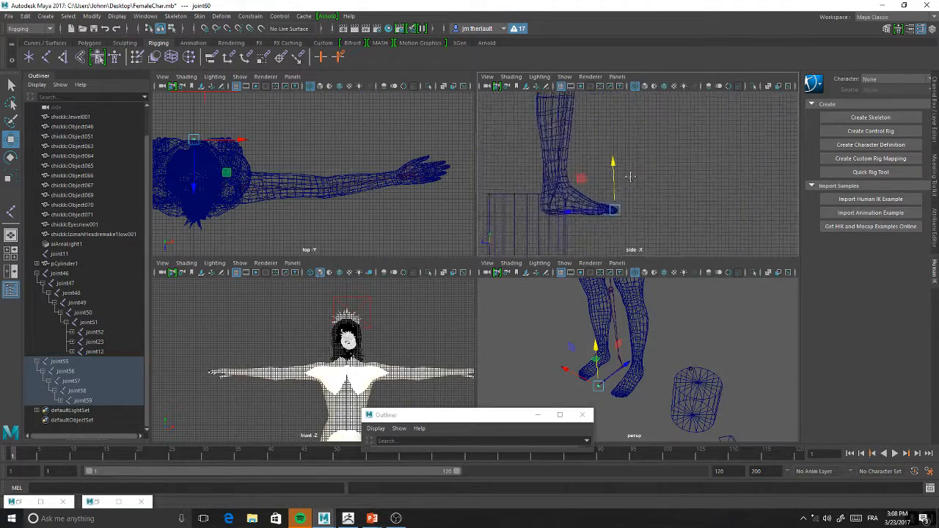
{"action": "left_click_drag", "start_coordinate": [592, 358], "coordinate": [646, 320], "text": "alt"}
{"action": "middle_click_drag", "start_coordinate": [646, 321], "coordinate": [653, 423], "text": "alt"}
{"action": "left_click", "coordinate": [629, 383]}
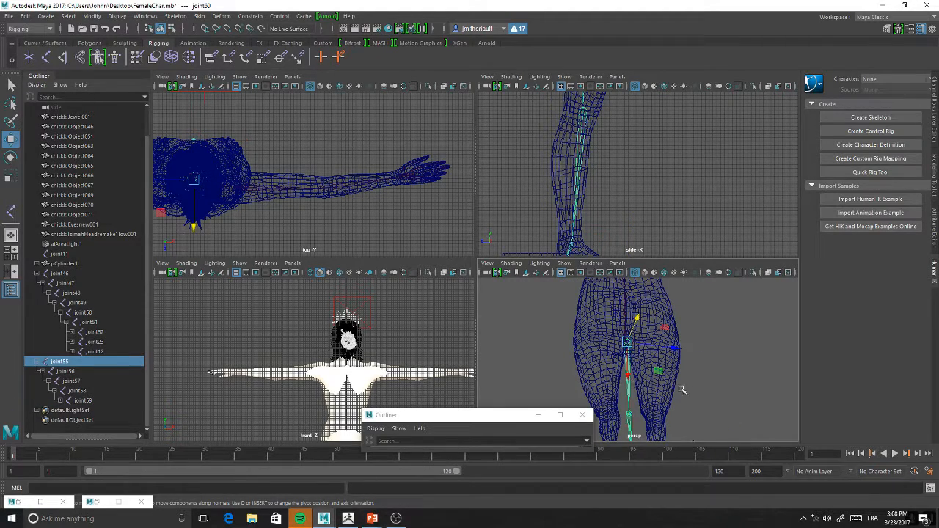
{"action": "middle_click_drag", "start_coordinate": [668, 367], "coordinate": [678, 300], "text": "alt"}
{"action": "mouse_move", "coordinate": [664, 285]}
{"action": "left_mouse_down", "text": "alt"}
{"action": "mouse_move", "coordinate": [713, 293]}
{"action": "mouse_move", "coordinate": [673, 291]}
{"action": "left_mouse_up", "text": "alt"}
{"action": "middle_click_drag", "start_coordinate": [672, 292], "coordinate": [675, 333], "text": "alt"}
{"action": "key", "text": "space"}
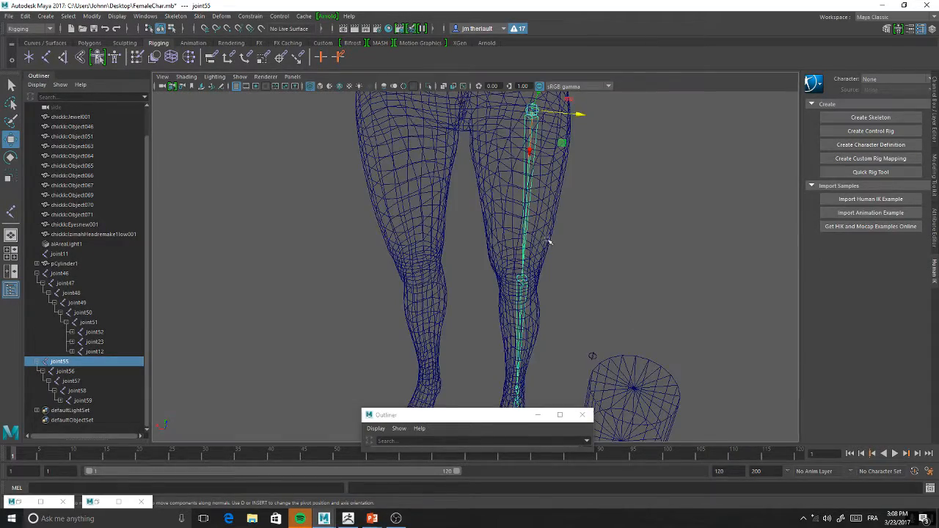
{"action": "middle_click_drag", "start_coordinate": [565, 180], "coordinate": [583, 272], "text": "alt"}
{"action": "left_click_drag", "start_coordinate": [595, 215], "coordinate": [584, 283], "text": "alt"}
{"action": "left_click_drag", "start_coordinate": [555, 245], "coordinate": [529, 226], "text": "alt"}
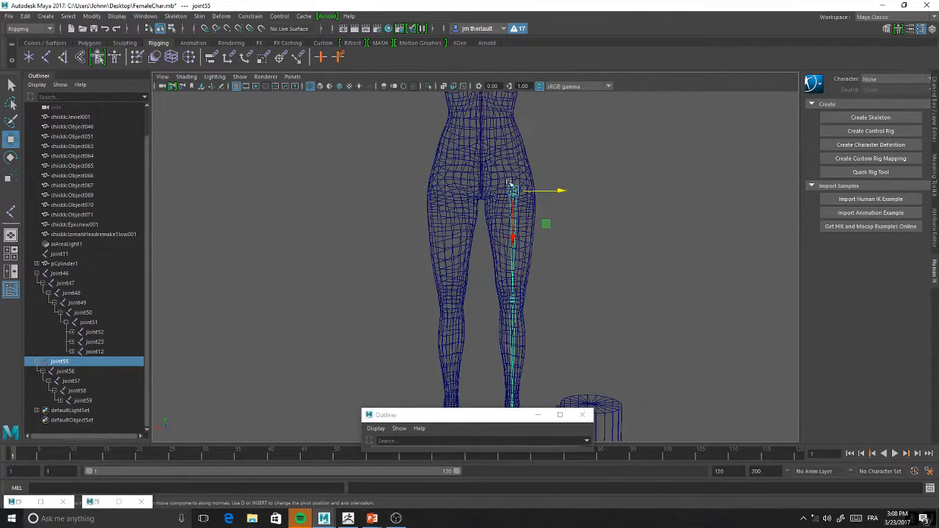
Examine the leg chain's placement from hip to foot from the front and at an angle
{"action": "left_click_drag", "start_coordinate": [521, 384], "coordinate": [551, 240], "text": "alt"}
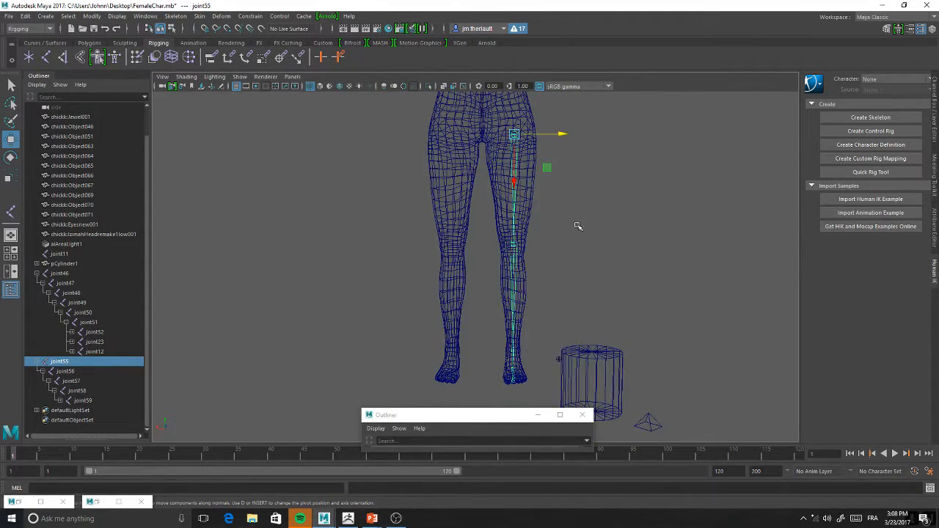
{"action": "middle_click_drag", "start_coordinate": [568, 226], "coordinate": [590, 263], "text": "alt"}
{"action": "right_click_drag", "start_coordinate": [590, 263], "coordinate": [583, 315], "text": "alt"}
{"action": "middle_click_drag", "start_coordinate": [587, 274], "coordinate": [589, 318], "text": "alt"}
{"action": "right_click_drag", "start_coordinate": [589, 318], "coordinate": [592, 257], "text": "alt"}
{"action": "middle_click_drag", "start_coordinate": [592, 258], "coordinate": [591, 242], "text": "alt"}
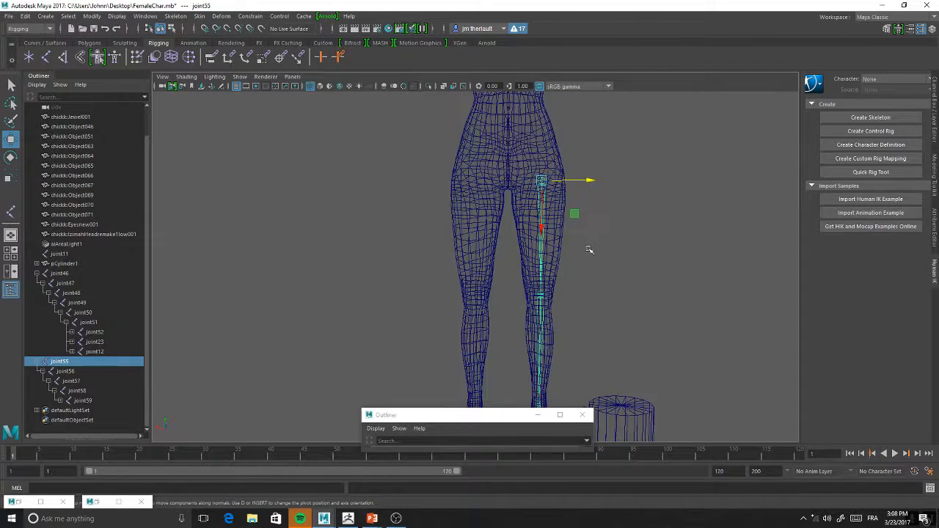
{"action": "left_click_drag", "start_coordinate": [596, 250], "coordinate": [570, 255], "text": "alt"}
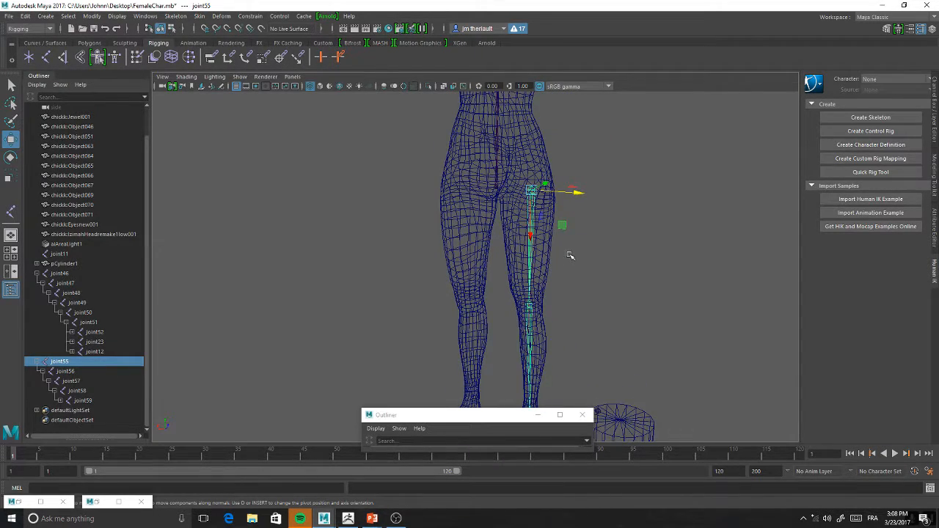
{"action": "left_click_drag", "start_coordinate": [581, 177], "coordinate": [547, 163], "text": "alt"}
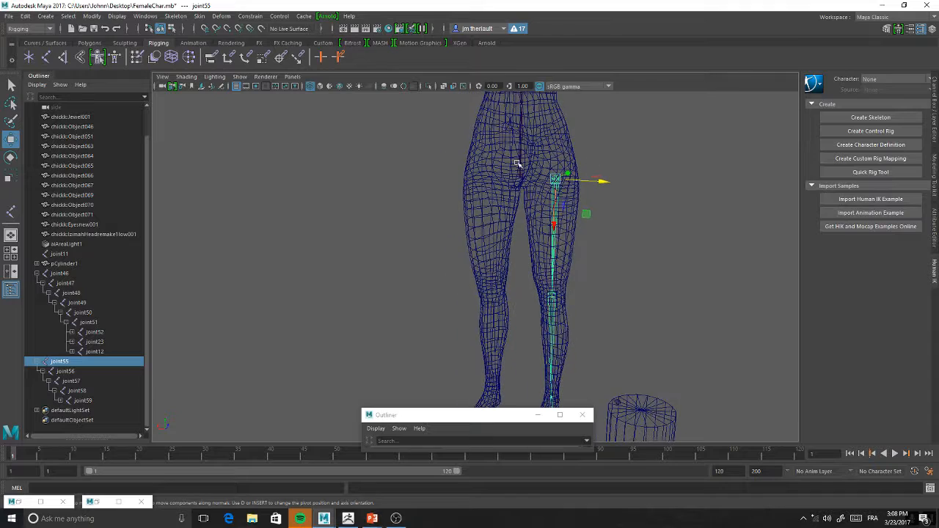
{"action": "left_click_drag", "start_coordinate": [484, 176], "coordinate": [534, 182], "text": "alt"}
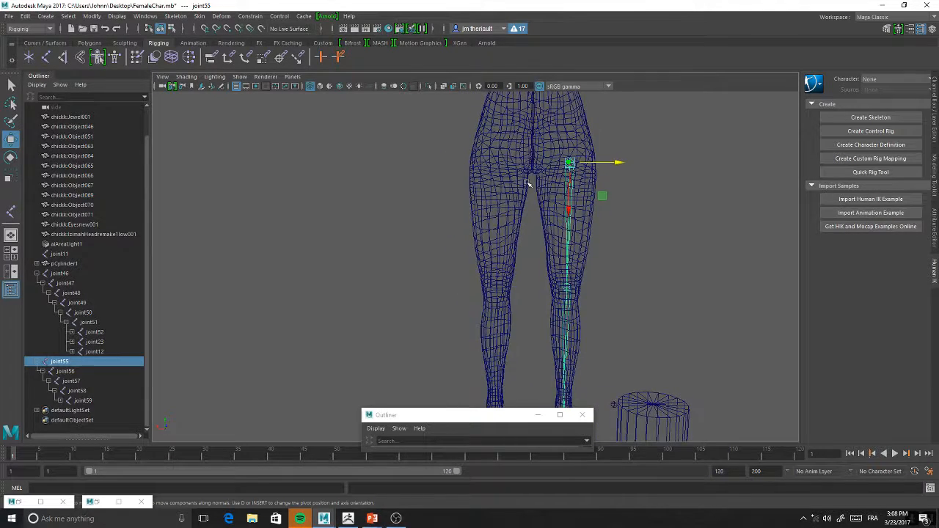
Mirror the joint55 leg chain across to the character's right leg
{"action": "left_click", "coordinate": [175, 16]}
{"action": "mouse_move", "coordinate": [214, 17]}
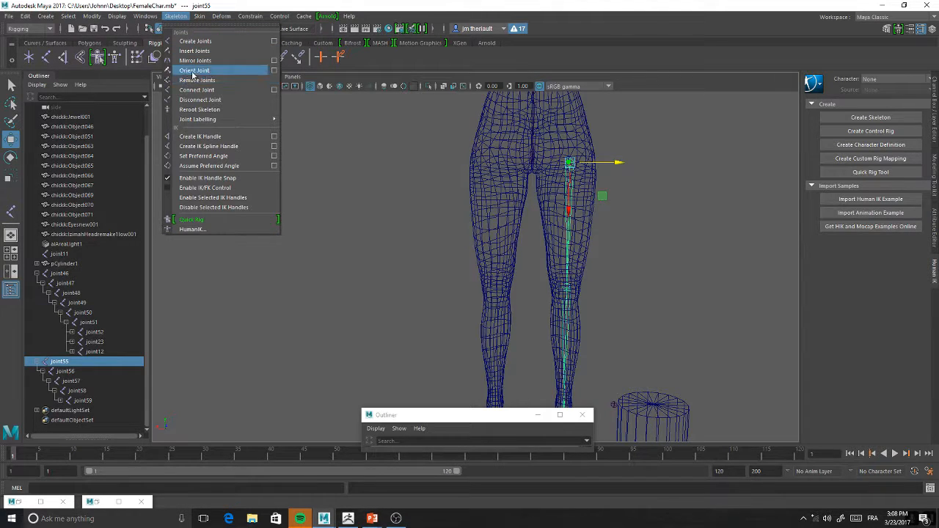
{"action": "left_click", "coordinate": [244, 61]}
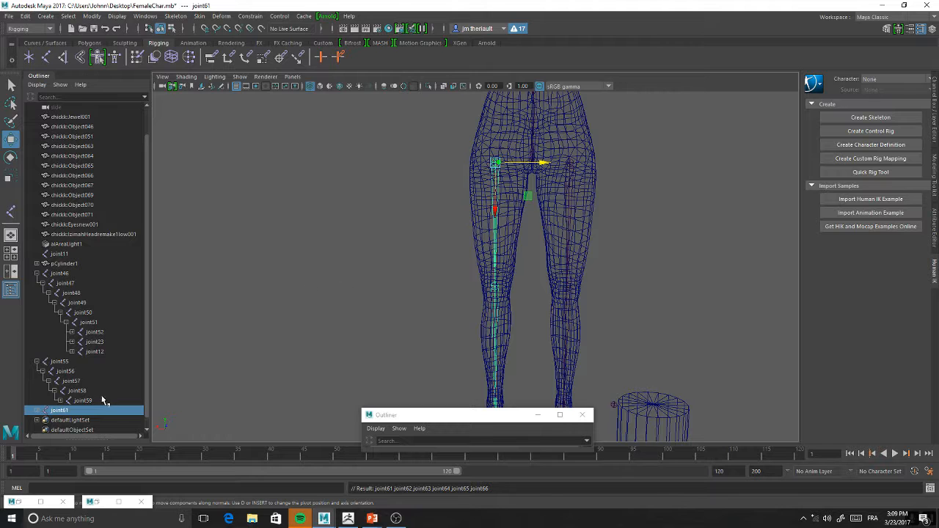
Parent the left leg's hip joint55 under the pelvis joint46
{"action": "left_click", "coordinate": [534, 156]}
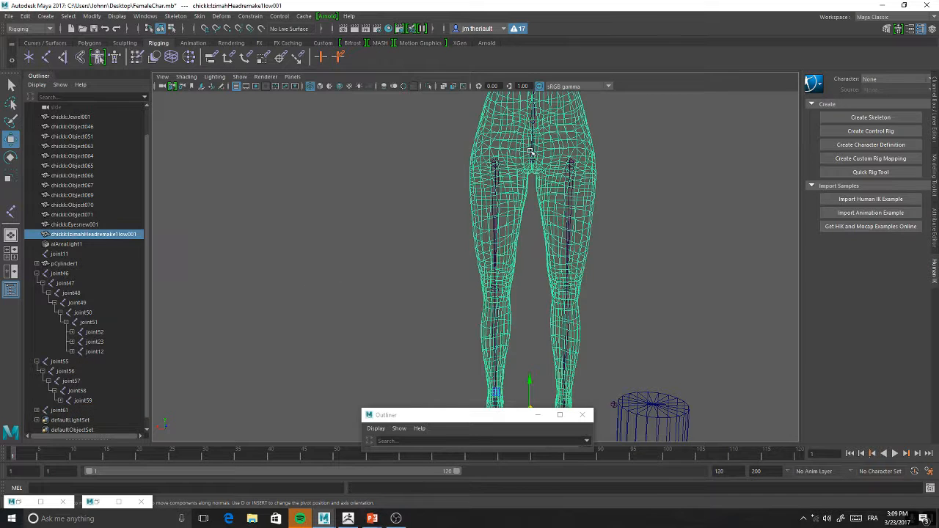
{"action": "left_click", "coordinate": [534, 160]}
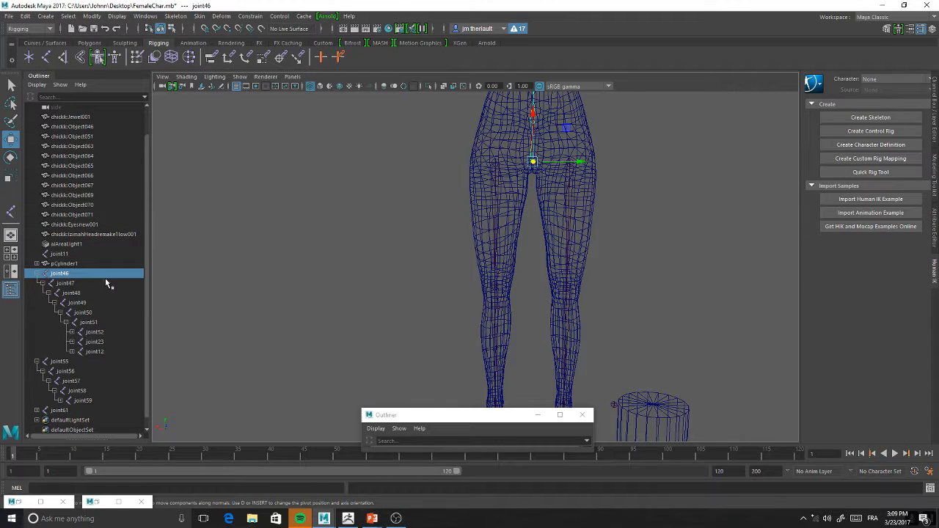
{"action": "left_click", "coordinate": [59, 362]}
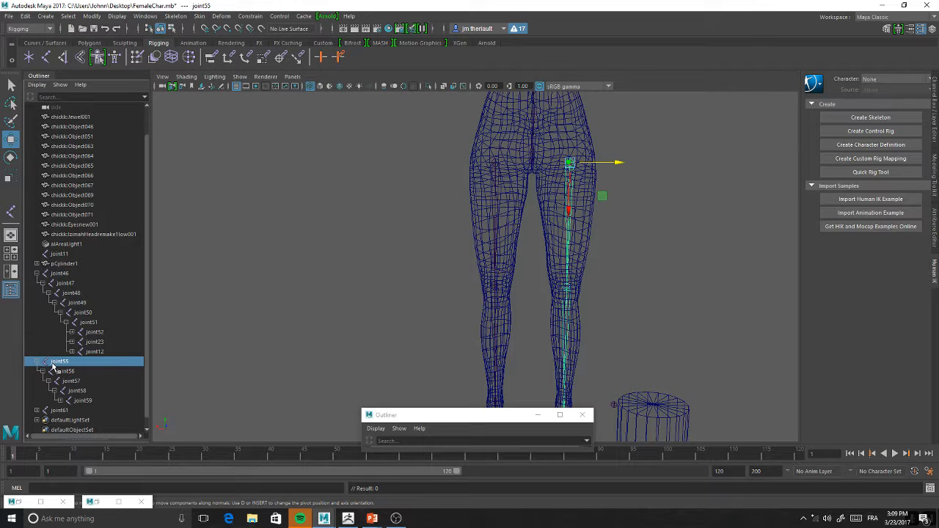
{"action": "middle_click_drag", "start_coordinate": [58, 361], "coordinate": [66, 274]}
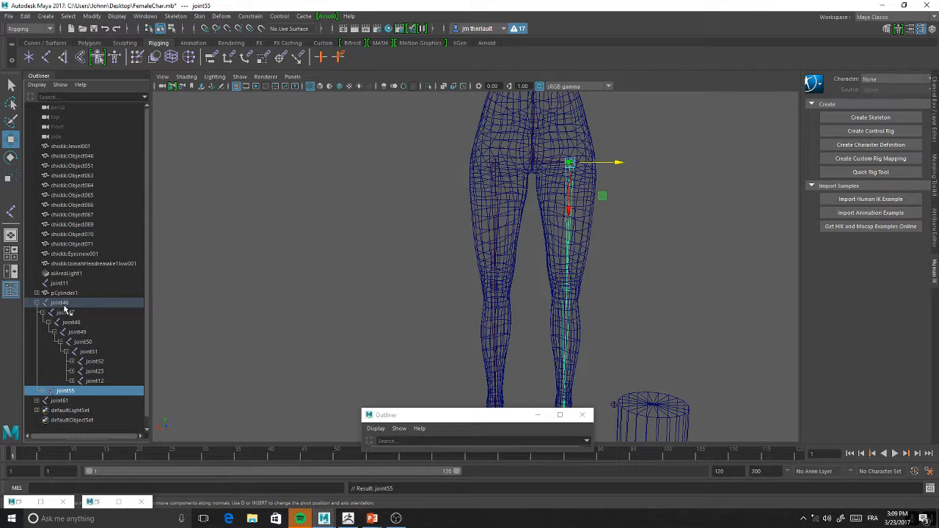
Rename the pelvis joint46 as Root and check its hierarchy in the Outliner
{"action": "double_click", "coordinate": [61, 303]}
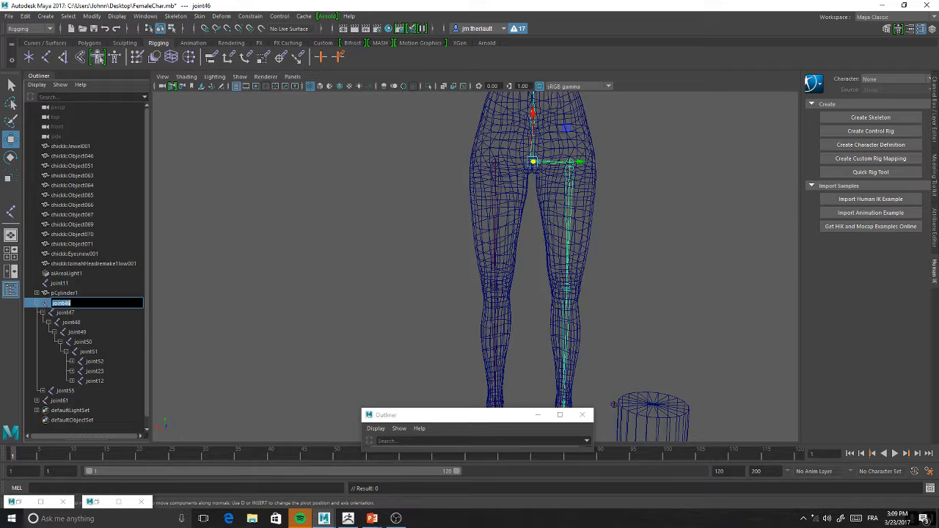
{"action": "key", "text": "BackSpace"}
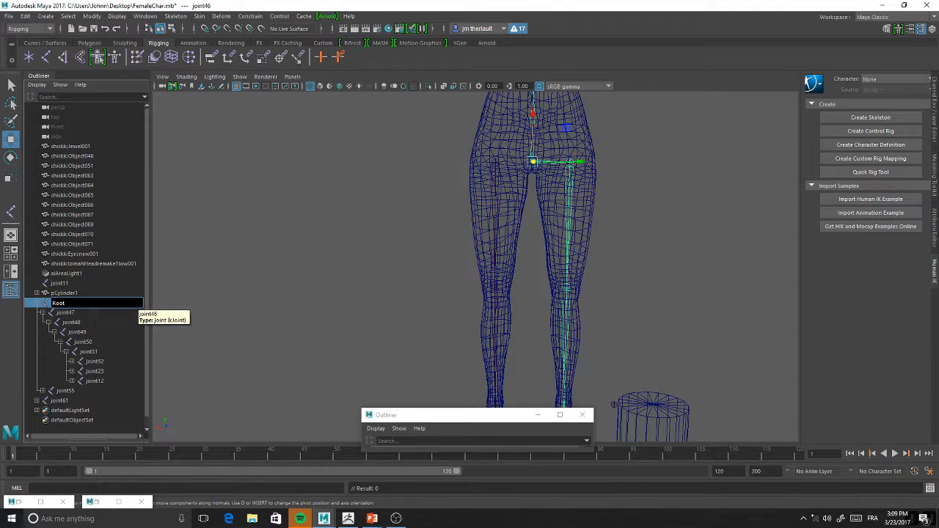
{"action": "key", "text": "Return"}
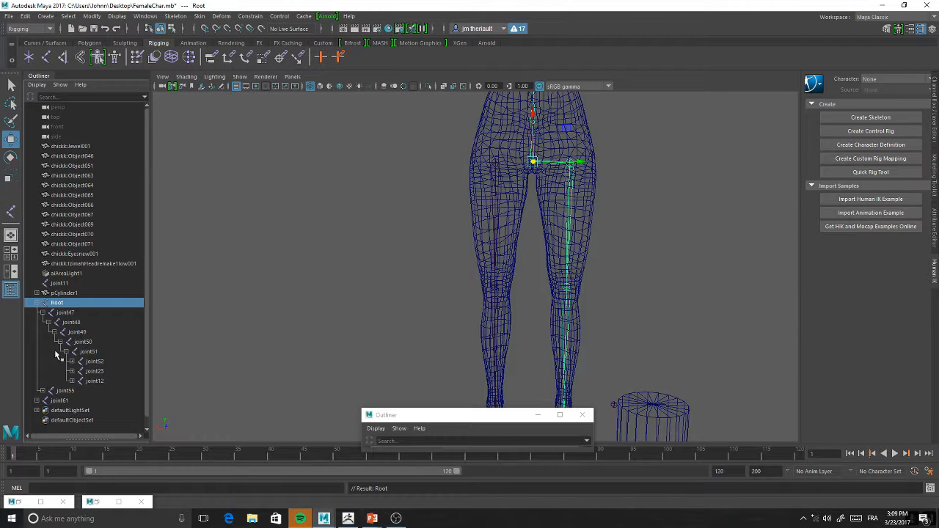
{"action": "left_click", "coordinate": [38, 303]}
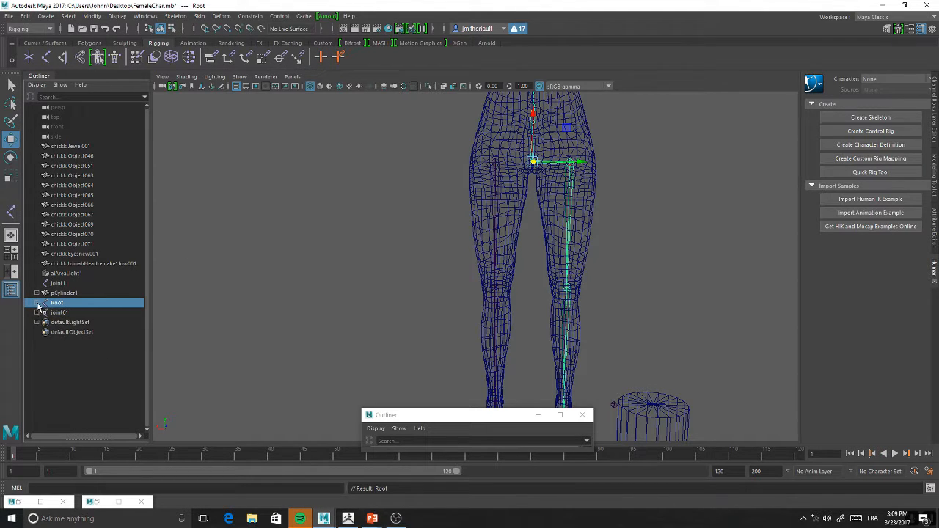
{"action": "left_click", "coordinate": [37, 303]}
Undo the renaming of the pelvis joint and the parenting of joint55 under it
{"action": "key", "text": "ctrl+z"}
{"action": "key", "text": "ctrl+z"}
{"action": "left_click", "coordinate": [654, 193]}
{"action": "key", "text": "ctrl+z"}
{"action": "key", "text": "ctrl+z"}
{"action": "key", "text": "ctrl+z"}
{"action": "key", "text": "ctrl+z"}
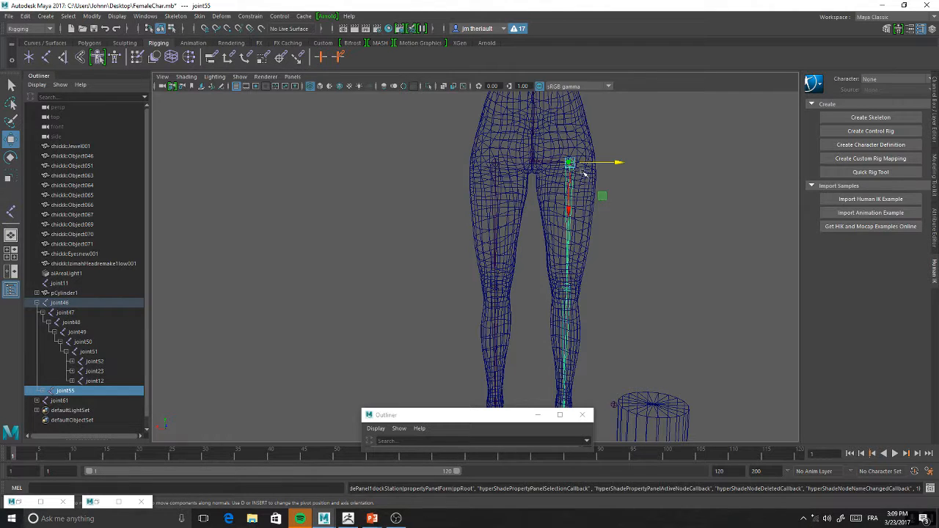
{"action": "key", "text": "ctrl+z"}
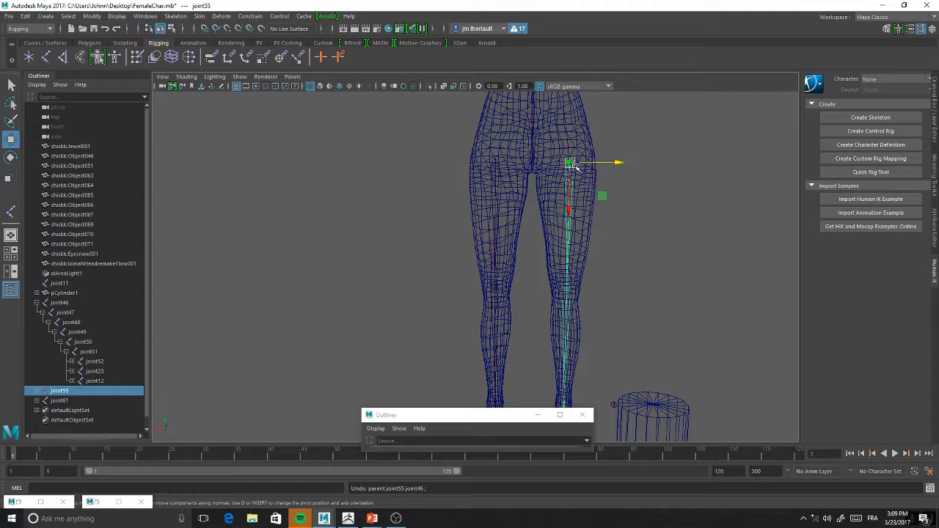
Duplicate the left leg chain joint55 and rename the copy as IK
{"action": "key", "text": "ctrl+d"}
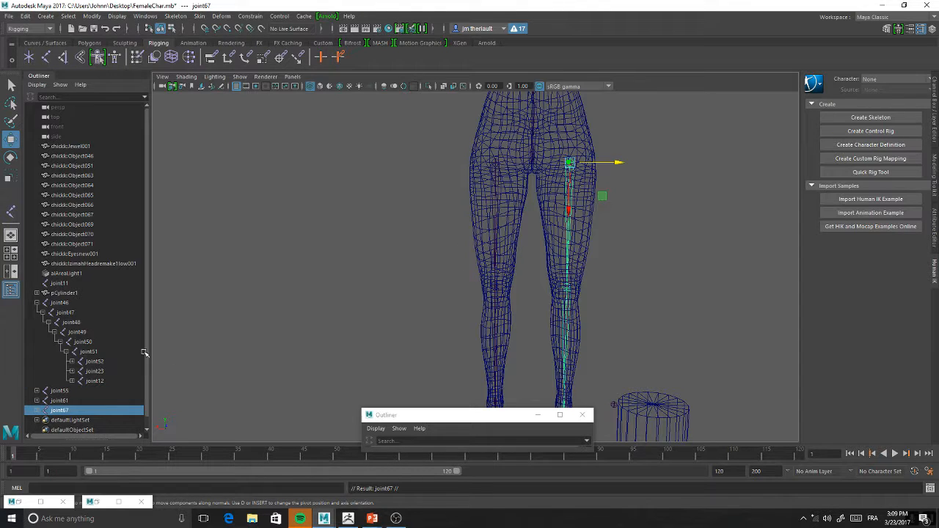
{"action": "double_click", "coordinate": [55, 412]}
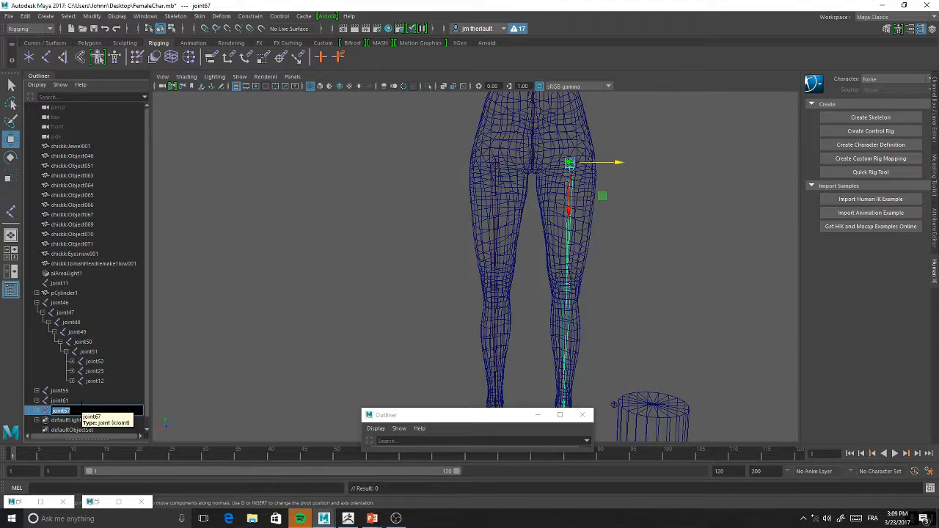
{"action": "key", "text": "BackSpace"}
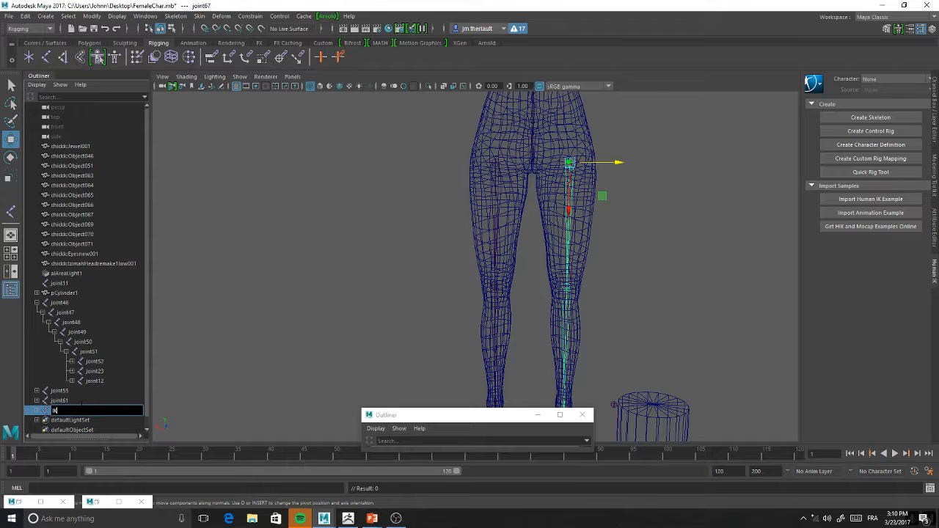
Create an IK handle on the left arm from the shoulder joint23 to the wrist joint
{"action": "middle_click_drag", "start_coordinate": [551, 198], "coordinate": [518, 225], "text": "alt"}
{"action": "left_click_drag", "start_coordinate": [518, 224], "coordinate": [519, 280], "text": "alt"}
{"action": "left_click", "coordinate": [63, 59]}
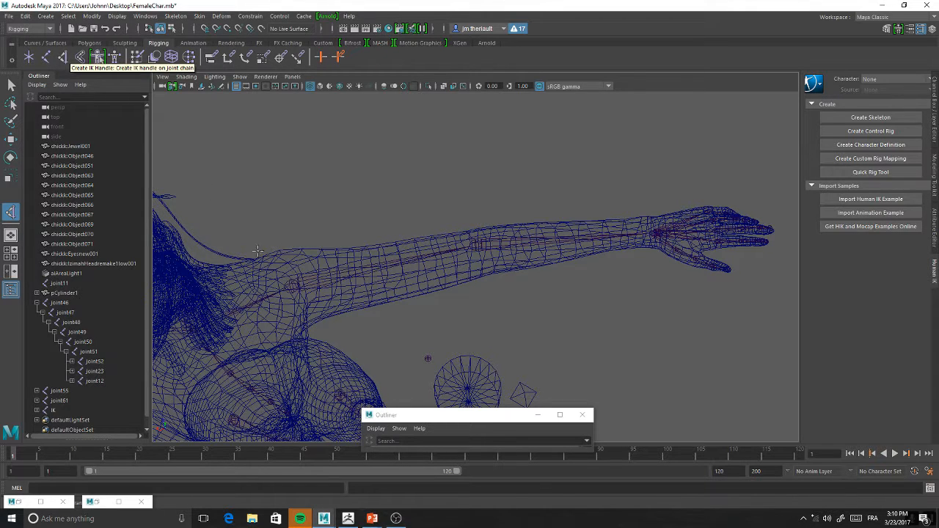
{"action": "left_click", "coordinate": [291, 287]}
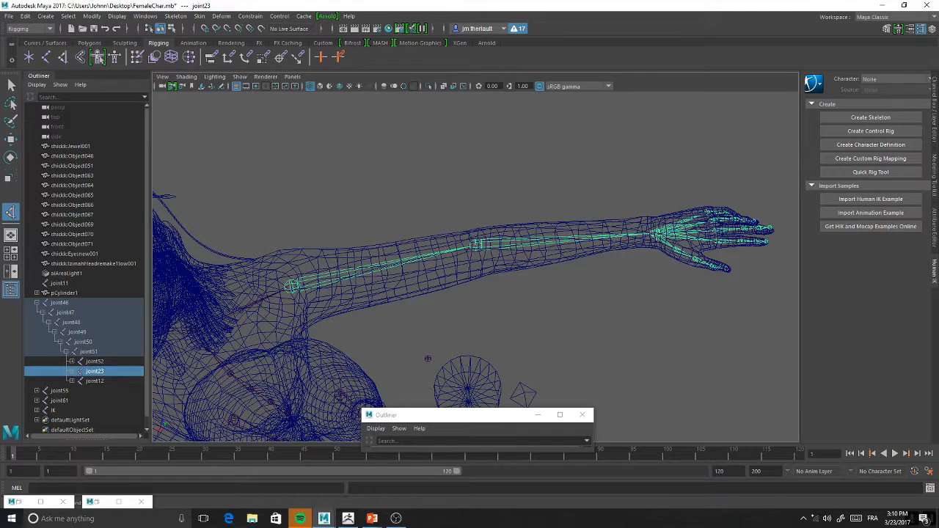
{"action": "left_click", "coordinate": [652, 234]}
{"action": "key", "text": "w"}
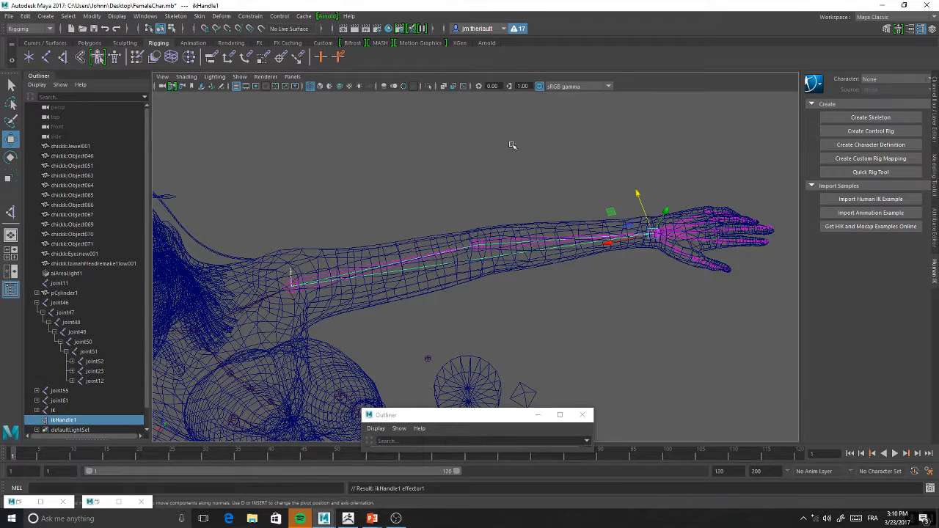
{"action": "left_click_drag", "start_coordinate": [482, 130], "coordinate": [491, 191], "text": "alt"}
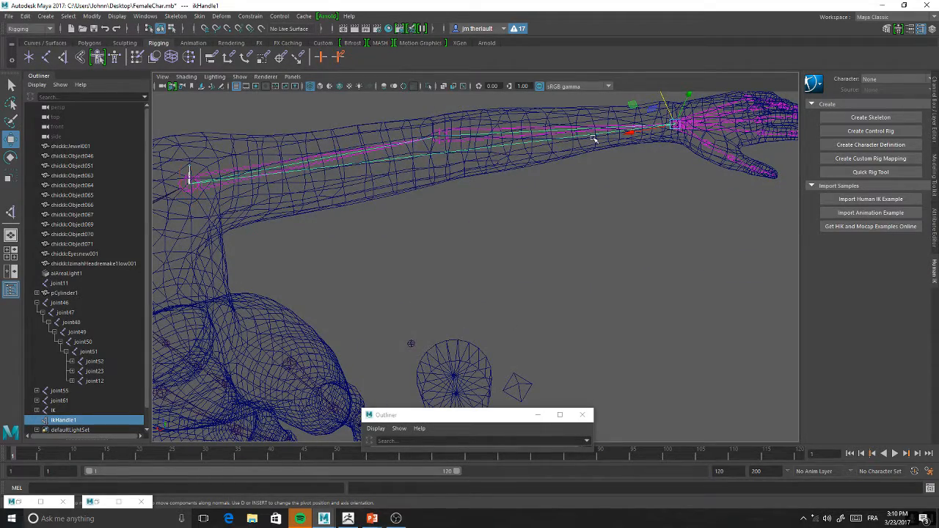
Move the left arm's IK handle toward the shoulder to bend the elbow, and bring it back near the mesh wrist
{"action": "left_click_drag", "start_coordinate": [638, 149], "coordinate": [473, 207], "text": "alt"}
{"action": "middle_click_drag", "start_coordinate": [473, 206], "coordinate": [565, 235], "text": "alt"}
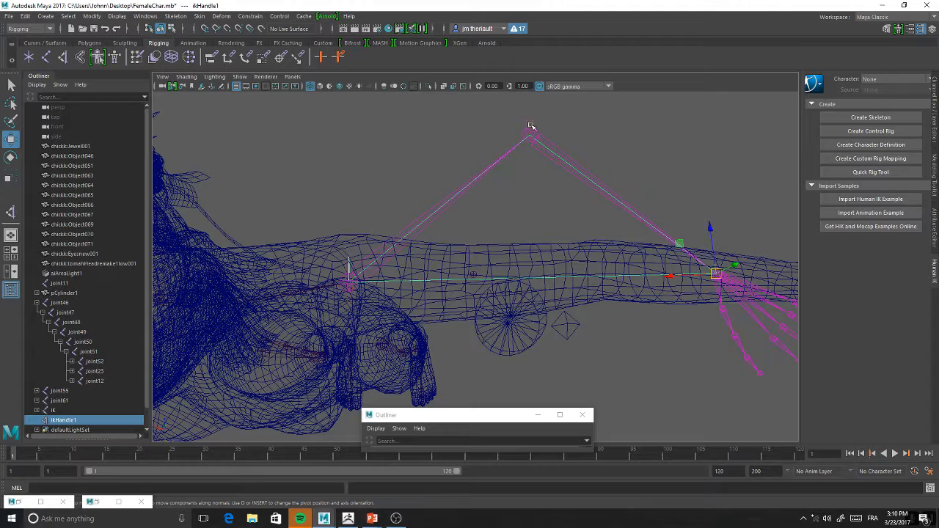
{"action": "middle_click_drag", "start_coordinate": [648, 206], "coordinate": [559, 199], "text": "alt"}
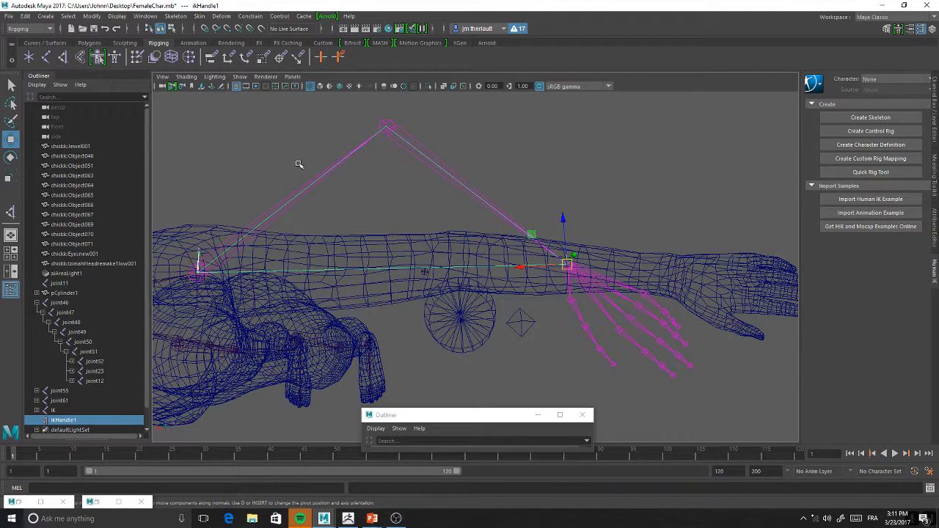
{"action": "left_click", "coordinate": [388, 130]}
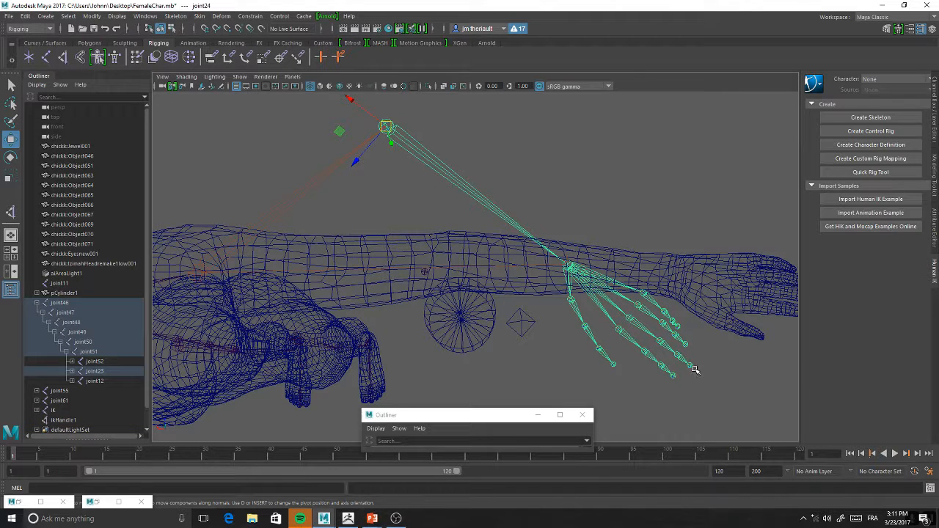
{"action": "key", "text": "ctrl+z"}
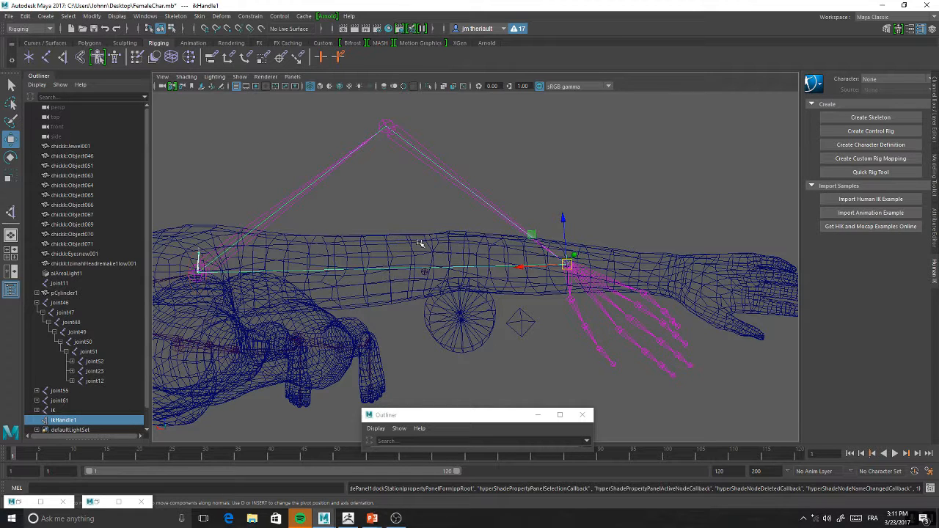
{"action": "left_click_drag", "start_coordinate": [568, 265], "coordinate": [622, 267]}
{"action": "scroll", "coordinate": [564, 273], "scroll_direction": "up", "scroll_amount": 3}
{"action": "left_click_drag", "start_coordinate": [564, 273], "coordinate": [508, 208], "text": "alt"}
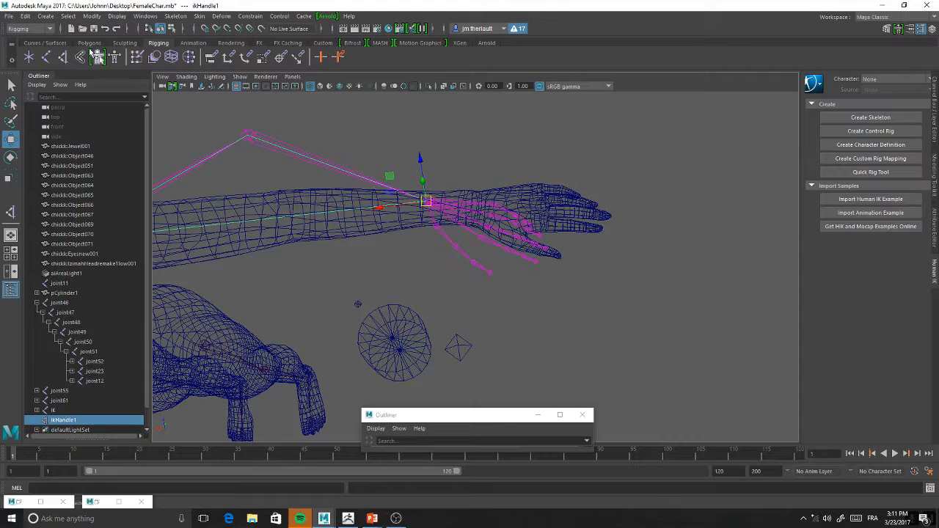
Create a polygon sphere and move it over to the character's left hand
{"action": "left_click", "coordinate": [90, 44]}
{"action": "left_click", "coordinate": [29, 58]}
{"action": "left_click_drag", "start_coordinate": [495, 279], "coordinate": [485, 202], "text": "alt"}
{"action": "right_click_drag", "start_coordinate": [503, 296], "coordinate": [476, 200], "text": "alt"}
{"action": "left_click_drag", "start_coordinate": [489, 348], "coordinate": [460, 164]}
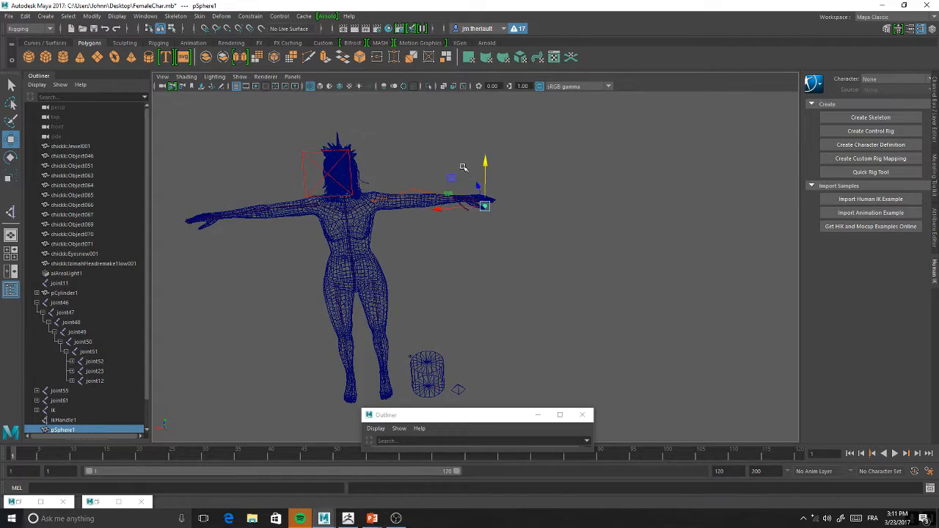
Position the sphere just below the left wrist and scale it into a narrow vertical ellipsoid
{"action": "right_click_drag", "start_coordinate": [460, 166], "coordinate": [549, 264], "text": "alt"}
{"action": "left_click_drag", "start_coordinate": [549, 264], "coordinate": [563, 237], "text": "alt"}
{"action": "middle_click_drag", "start_coordinate": [563, 238], "coordinate": [564, 290], "text": "alt"}
{"action": "right_click_drag", "start_coordinate": [564, 289], "coordinate": [548, 301], "text": "alt"}
{"action": "left_click_drag", "start_coordinate": [554, 246], "coordinate": [472, 248]}
{"action": "right_click_drag", "start_coordinate": [472, 248], "coordinate": [602, 392], "text": "alt"}
{"action": "left_click_drag", "start_coordinate": [602, 392], "coordinate": [499, 333], "text": "alt"}
{"action": "right_click_drag", "start_coordinate": [499, 333], "coordinate": [496, 225], "text": "alt"}
{"action": "mouse_move", "coordinate": [497, 225]}
{"action": "left_mouse_down", "text": "alt"}
{"action": "mouse_move", "coordinate": [497, 240]}
{"action": "mouse_move", "coordinate": [513, 236]}
{"action": "mouse_move", "coordinate": [483, 224]}
{"action": "left_mouse_up", "text": "alt"}
{"action": "right_click_drag", "start_coordinate": [482, 224], "coordinate": [478, 227], "text": "alt"}
{"action": "key", "text": "e"}
{"action": "key", "text": "r"}
{"action": "left_click_drag", "start_coordinate": [476, 209], "coordinate": [316, 289]}
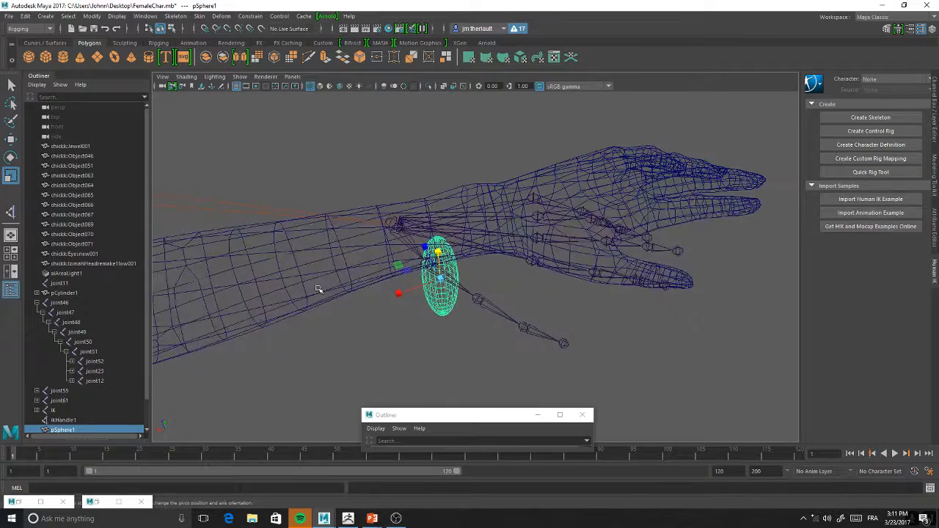
Parent pSphere1 under ikHandle1 in the Outliner
{"action": "left_click", "coordinate": [395, 223]}
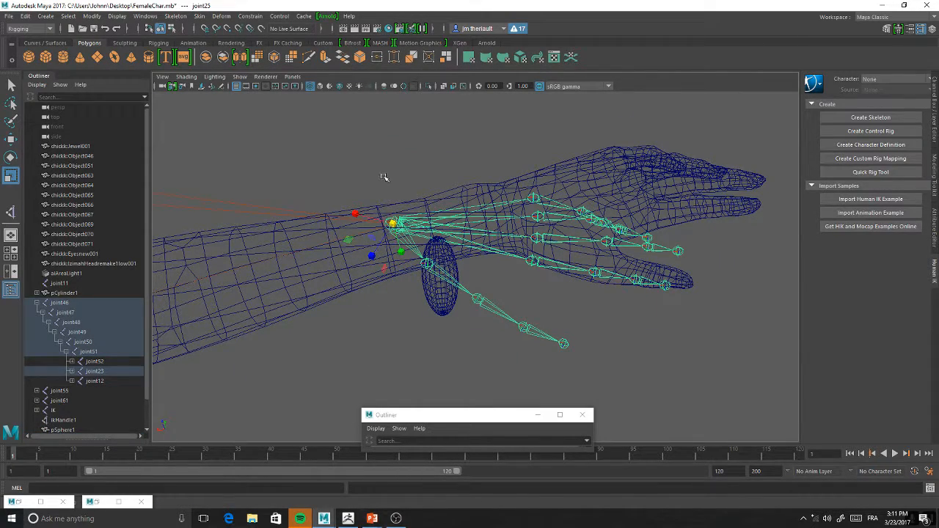
{"action": "left_click", "coordinate": [391, 201]}
{"action": "scroll", "coordinate": [376, 219], "scroll_direction": "up", "scroll_amount": 3}
{"action": "left_click", "coordinate": [331, 191]}
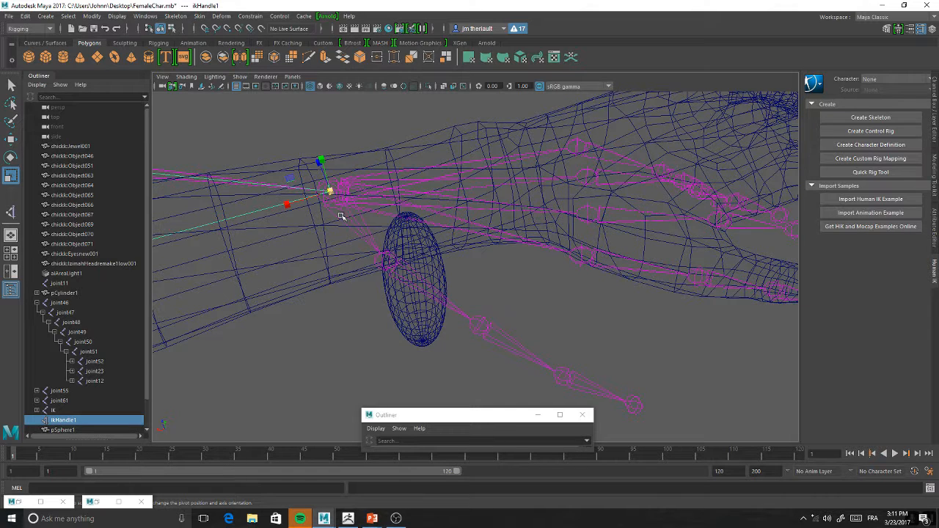
{"action": "left_click", "coordinate": [433, 325], "text": "shift"}
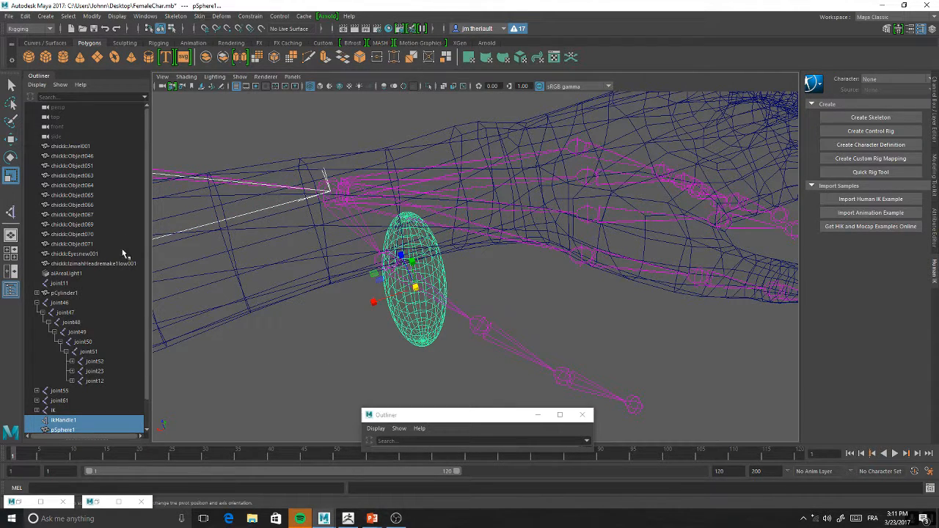
{"action": "scroll", "coordinate": [110, 356], "scroll_direction": "down", "scroll_amount": 1}
{"action": "left_click", "coordinate": [61, 404]}
{"action": "middle_click_drag", "start_coordinate": [66, 401], "coordinate": [66, 393]}
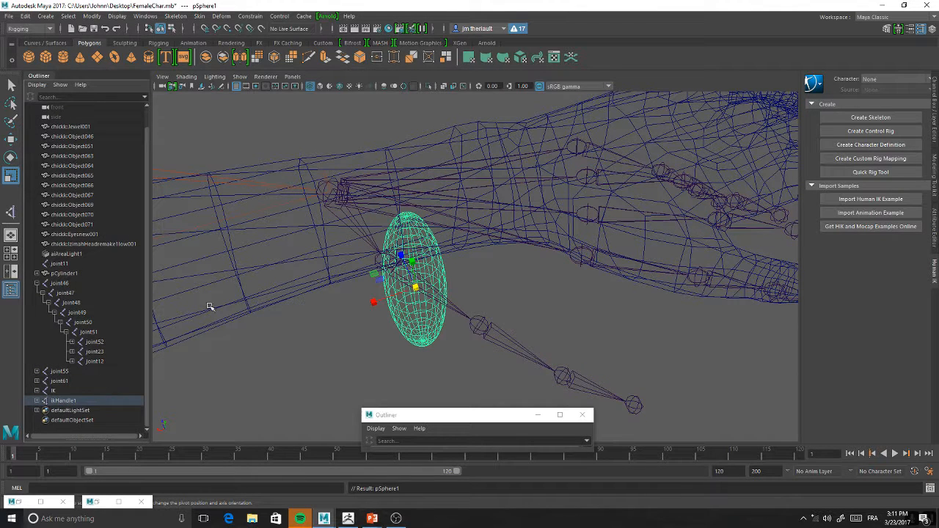
Move ikHandle1 above the left wrist to test that the parented sphere travels with it
{"action": "left_click", "coordinate": [326, 177]}
{"action": "key", "text": "e"}
{"action": "key", "text": "w"}
{"action": "left_click_drag", "start_coordinate": [330, 192], "coordinate": [275, 119]}
{"action": "left_click_drag", "start_coordinate": [323, 176], "coordinate": [375, 230], "text": "alt"}
{"action": "mouse_move", "coordinate": [375, 230]}
{"action": "right_mouse_down", "text": "alt"}
{"action": "mouse_move", "coordinate": [371, 245]}
{"action": "mouse_move", "coordinate": [376, 229]}
{"action": "right_mouse_up", "text": "alt"}
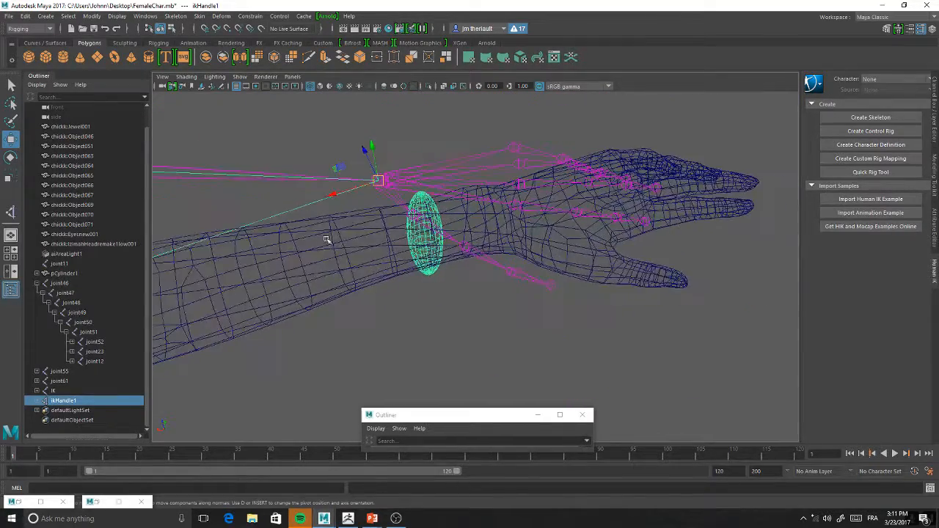
Reposition ikHandle1 at the mesh wrist and check the bent arm chain with the Rotate tool
{"action": "middle_click_drag", "start_coordinate": [325, 237], "coordinate": [506, 253], "text": "alt"}
{"action": "right_click_drag", "start_coordinate": [506, 254], "coordinate": [397, 176], "text": "alt"}
{"action": "left_click_drag", "start_coordinate": [530, 226], "coordinate": [533, 258]}
{"action": "right_click_drag", "start_coordinate": [522, 312], "coordinate": [483, 287], "text": "alt"}
{"action": "right_click_drag", "start_coordinate": [516, 255], "coordinate": [556, 336], "text": "alt"}
{"action": "left_click_drag", "start_coordinate": [556, 335], "coordinate": [512, 319], "text": "alt"}
{"action": "key", "text": "e"}
{"action": "left_click_drag", "start_coordinate": [447, 213], "coordinate": [296, 320], "text": "alt"}
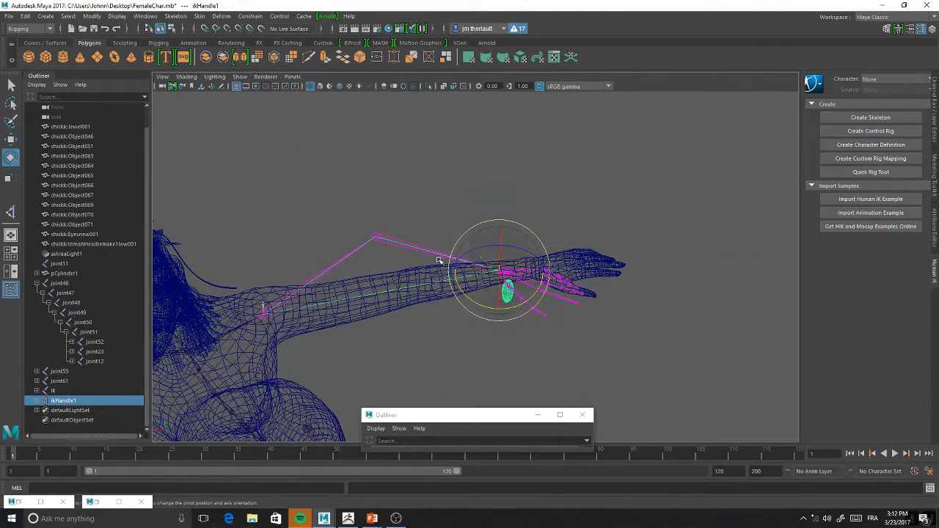
Try to rotate shoulder joint23 and move elbow joint24 directly, and undo both changes
{"action": "key", "text": "w"}
{"action": "left_click", "coordinate": [267, 321]}
{"action": "key", "text": "e"}
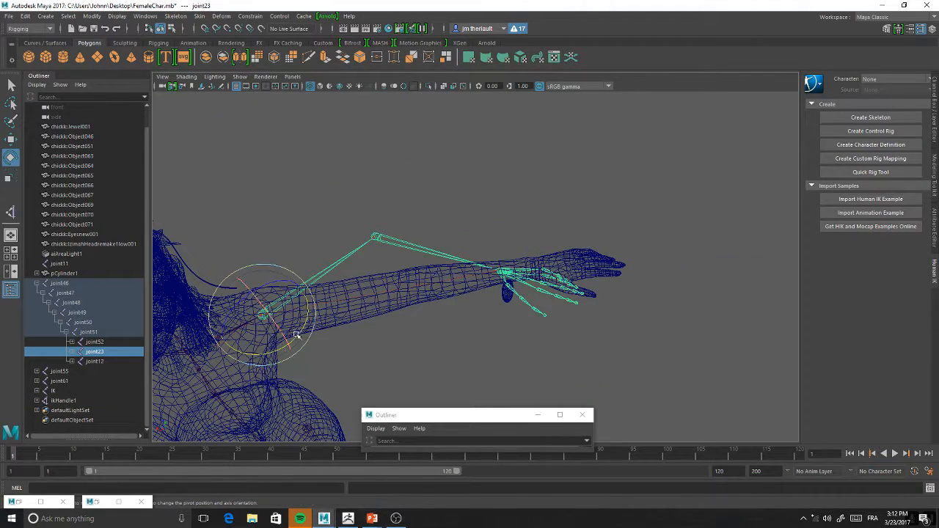
{"action": "key", "text": "ctrl+z"}
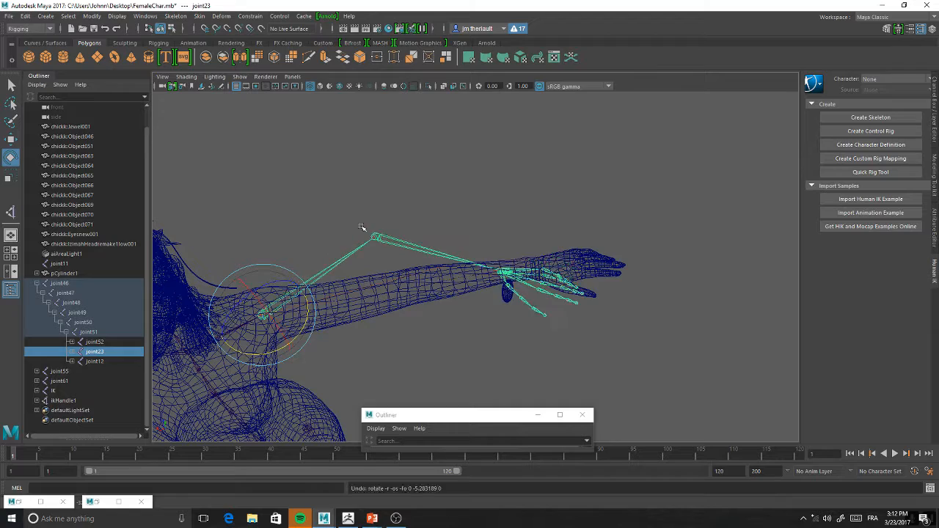
{"action": "left_click", "coordinate": [375, 236]}
{"action": "key", "text": "w"}
{"action": "mouse_move", "coordinate": [380, 260]}
{"action": "left_mouse_down", "text": "alt"}
{"action": "mouse_move", "coordinate": [365, 276]}
{"action": "mouse_move", "coordinate": [375, 324]}
{"action": "mouse_move", "coordinate": [390, 261]}
{"action": "left_mouse_up", "text": "alt"}
{"action": "key", "text": "ctrl+z"}
Reselect the left arm's IK handle and examine the left leg chain from its hip joint55
{"action": "scroll", "coordinate": [559, 329], "scroll_direction": "up", "scroll_amount": 3}
{"action": "left_click_drag", "start_coordinate": [559, 329], "coordinate": [524, 279], "text": "alt"}
{"action": "left_click", "coordinate": [503, 220]}
{"action": "left_click_drag", "start_coordinate": [505, 231], "coordinate": [499, 279], "text": "alt"}
{"action": "middle_click_drag", "start_coordinate": [423, 320], "coordinate": [451, 210], "text": "alt"}
{"action": "right_click_drag", "start_coordinate": [450, 210], "coordinate": [296, 188], "text": "alt"}
{"action": "middle_click_drag", "start_coordinate": [349, 345], "coordinate": [462, 176], "text": "alt"}
{"action": "left_click_drag", "start_coordinate": [469, 327], "coordinate": [532, 320], "text": "alt"}
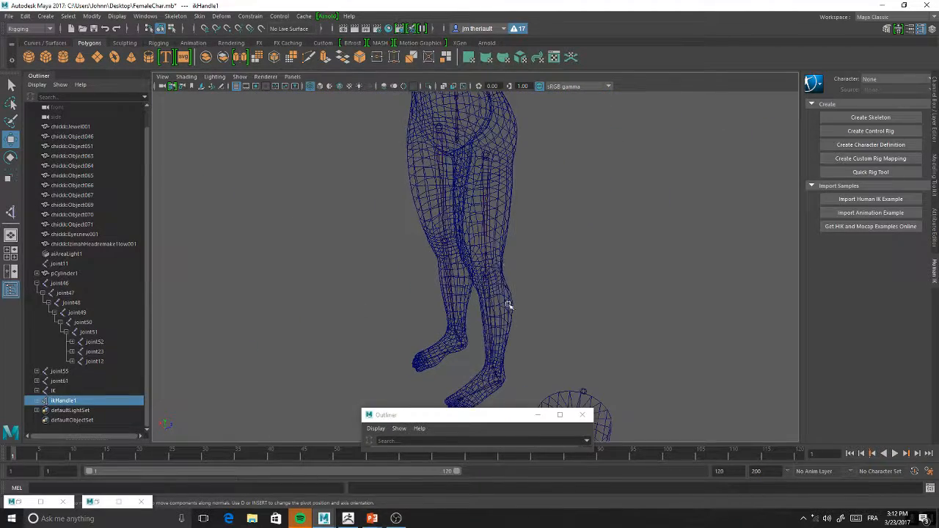
{"action": "left_click", "coordinate": [486, 156]}
{"action": "left_click_drag", "start_coordinate": [508, 225], "coordinate": [536, 299], "text": "alt"}
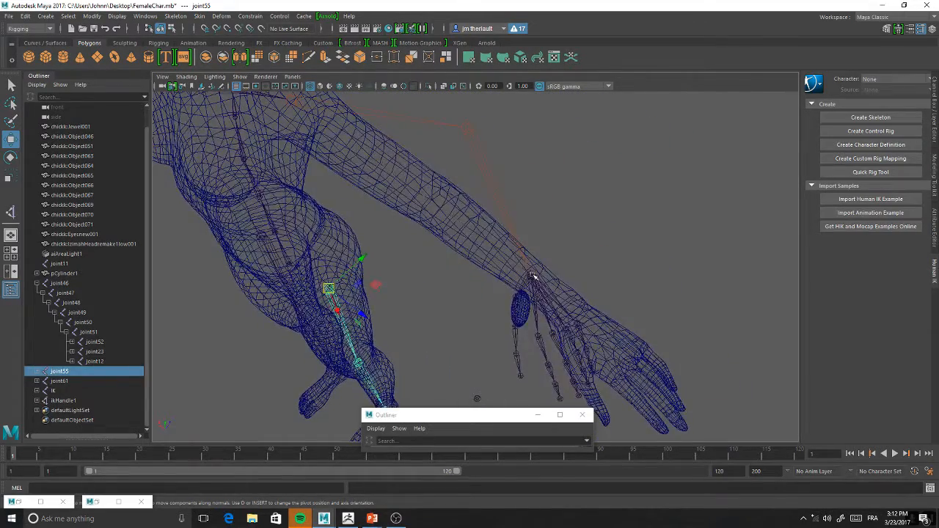
Select ikHandle1 at the left wrist and examine the bent arm chain from several angles
{"action": "left_click", "coordinate": [533, 276]}
{"action": "left_click_drag", "start_coordinate": [526, 214], "coordinate": [529, 250], "text": "alt"}
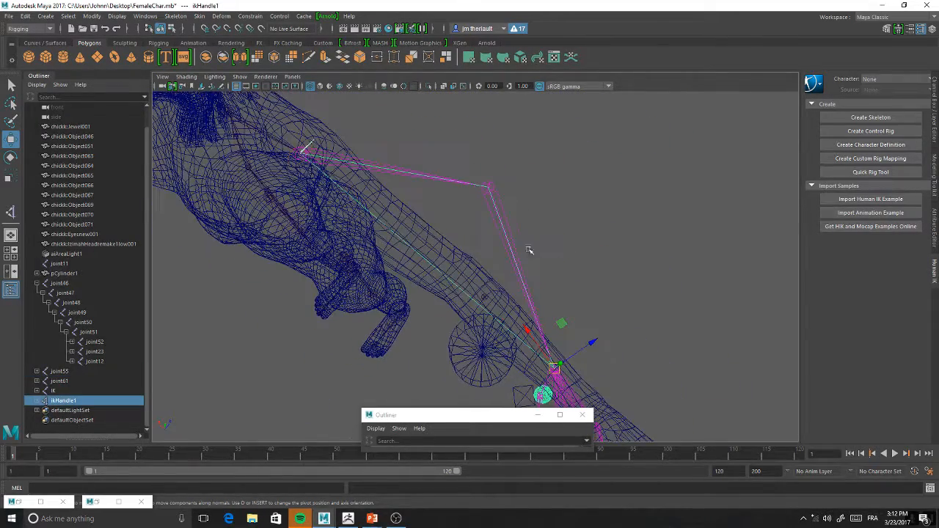
{"action": "scroll", "coordinate": [531, 265], "scroll_direction": "up", "scroll_amount": 8}
{"action": "left_click_drag", "start_coordinate": [531, 264], "coordinate": [578, 303], "text": "alt"}
{"action": "left_click", "coordinate": [580, 305]}
{"action": "left_click", "coordinate": [580, 306]}
{"action": "scroll", "coordinate": [566, 310], "scroll_direction": "down", "scroll_amount": 6}
Try to rotate ikHandle1 and its sphere about the Z axis, and undo the rotation
{"action": "key", "text": "e"}
{"action": "key", "text": "w"}
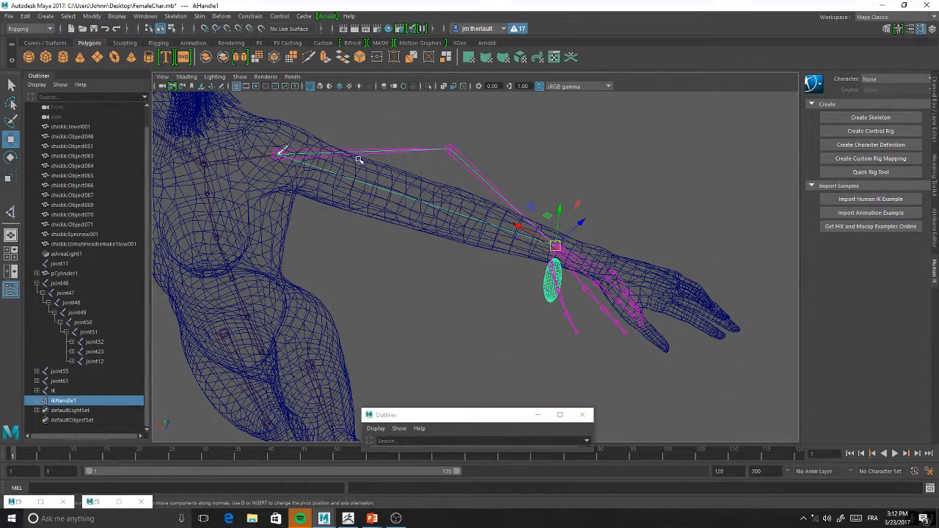
{"action": "key", "text": "e"}
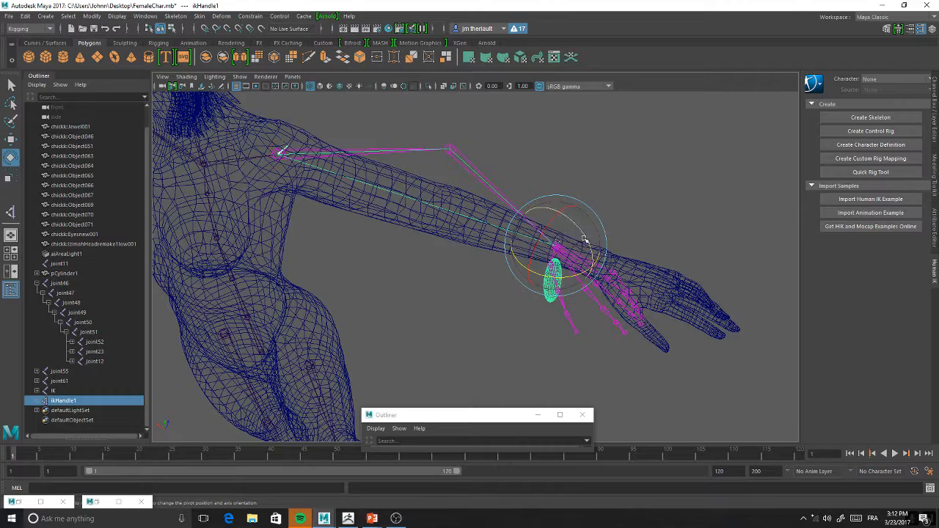
{"action": "scroll", "coordinate": [579, 233], "scroll_direction": "up", "scroll_amount": 2}
{"action": "left_click", "coordinate": [657, 174]}
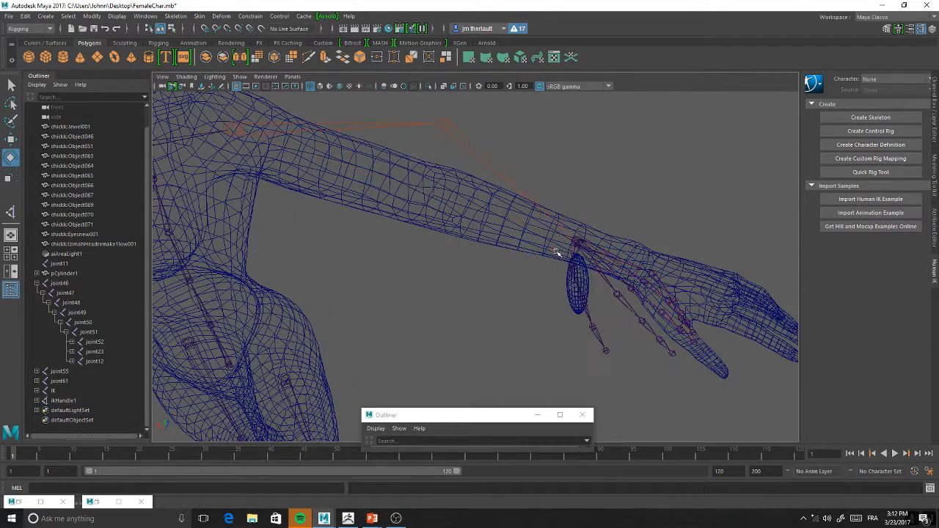
{"action": "left_click", "coordinate": [577, 239]}
{"action": "key", "text": "w"}
{"action": "scroll", "coordinate": [499, 257], "scroll_direction": "down", "scroll_amount": 2}
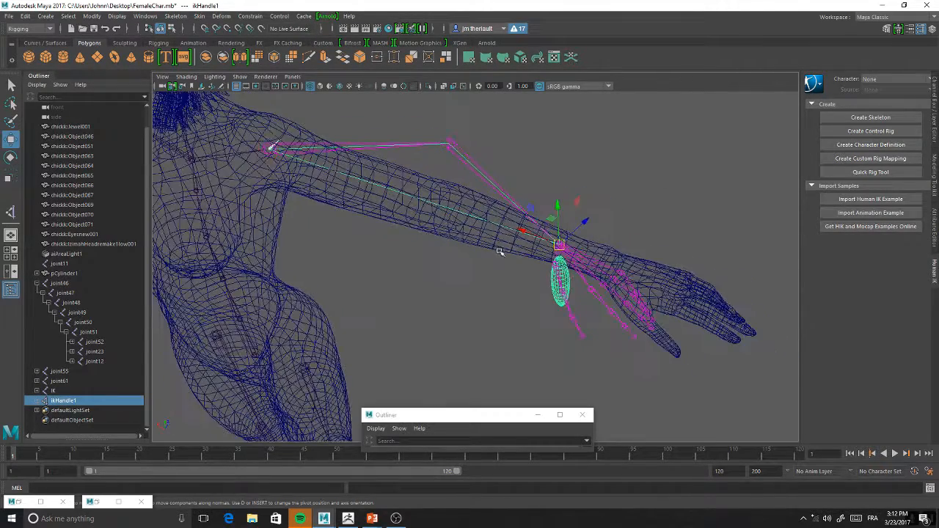
{"action": "scroll", "coordinate": [518, 244], "scroll_direction": "up", "scroll_amount": 2}
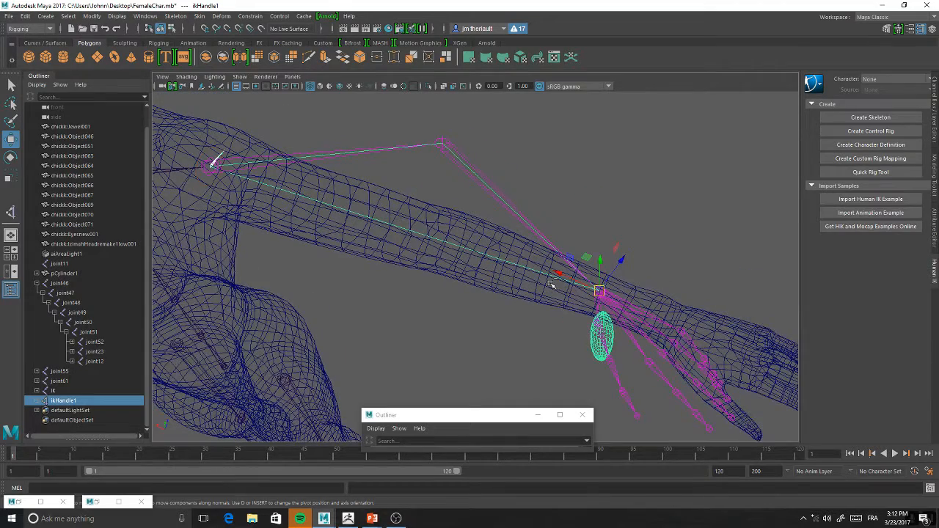
{"action": "key", "text": "ctrl+z"}
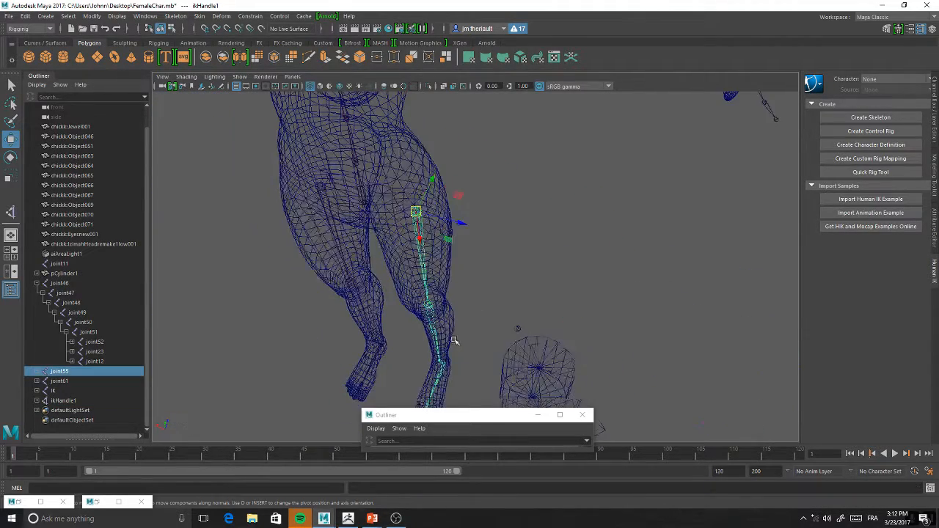
Examine the left arm's IK bend from above and inspect elbow joint24 with the Rotate tool
{"action": "left_click_drag", "start_coordinate": [522, 356], "coordinate": [491, 308], "text": "alt"}
{"action": "middle_click_drag", "start_coordinate": [540, 221], "coordinate": [462, 311], "text": "alt"}
{"action": "left_click_drag", "start_coordinate": [462, 310], "coordinate": [550, 218], "text": "alt"}
{"action": "left_click", "coordinate": [562, 276]}
{"action": "left_click_drag", "start_coordinate": [558, 276], "coordinate": [559, 299]}
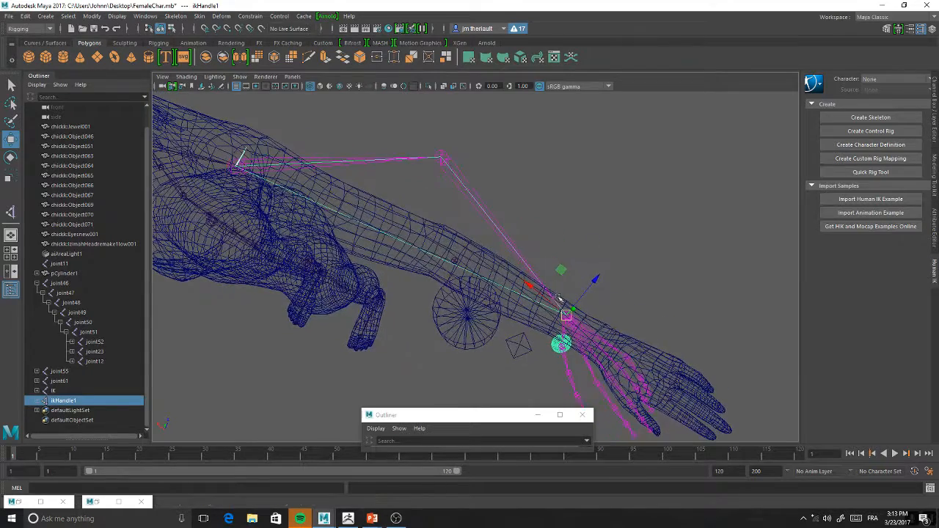
{"action": "left_click", "coordinate": [444, 153]}
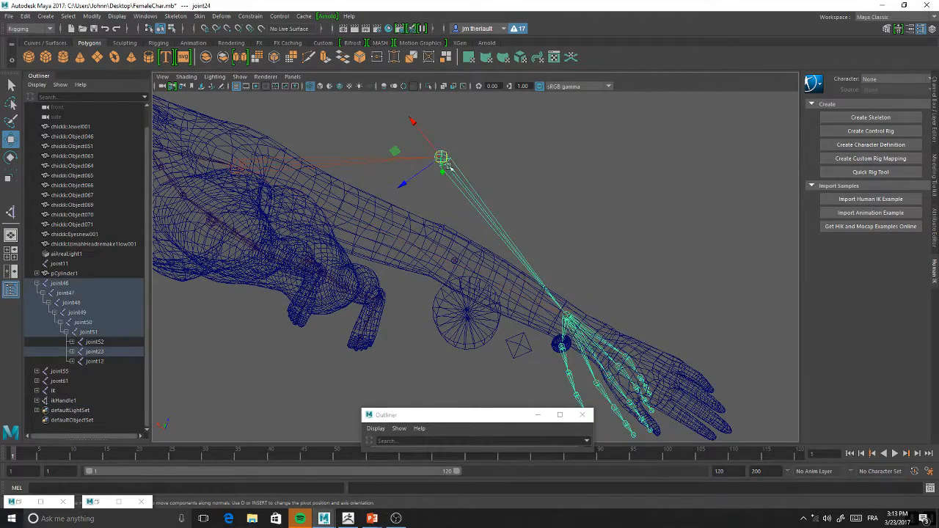
{"action": "key", "text": "e"}
{"action": "left_click_drag", "start_coordinate": [474, 172], "coordinate": [571, 253]}
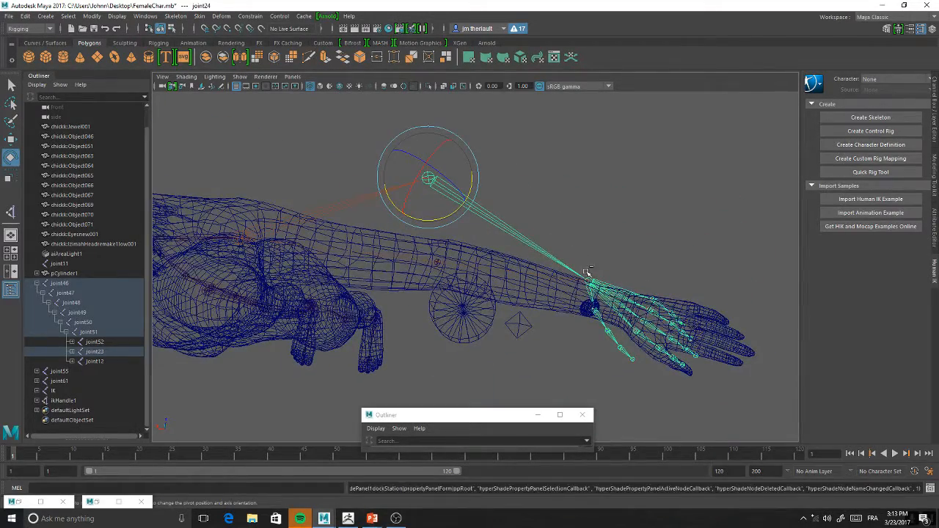
Move ikHandle1 outward and slightly above the left wrist to straighten the arm chain
{"action": "left_click", "coordinate": [588, 307]}
{"action": "key", "text": "w"}
{"action": "left_click_drag", "start_coordinate": [587, 293], "coordinate": [621, 262]}
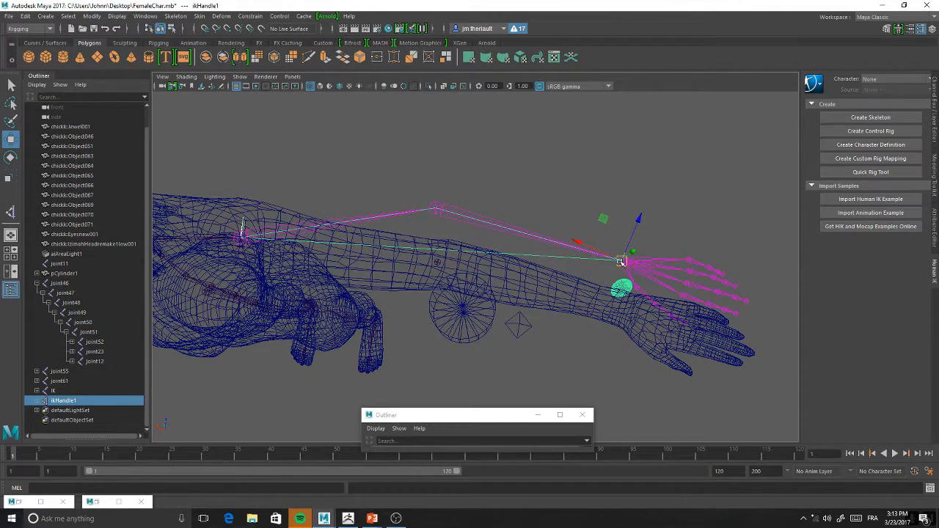
{"action": "mouse_move", "coordinate": [609, 280]}
{"action": "right_mouse_down", "text": "alt"}
{"action": "mouse_move", "coordinate": [631, 285]}
{"action": "mouse_move", "coordinate": [613, 281]}
{"action": "right_mouse_up", "text": "alt"}
{"action": "left_click_drag", "start_coordinate": [613, 281], "coordinate": [582, 257], "text": "alt"}
{"action": "right_click_drag", "start_coordinate": [581, 257], "coordinate": [570, 273], "text": "alt"}
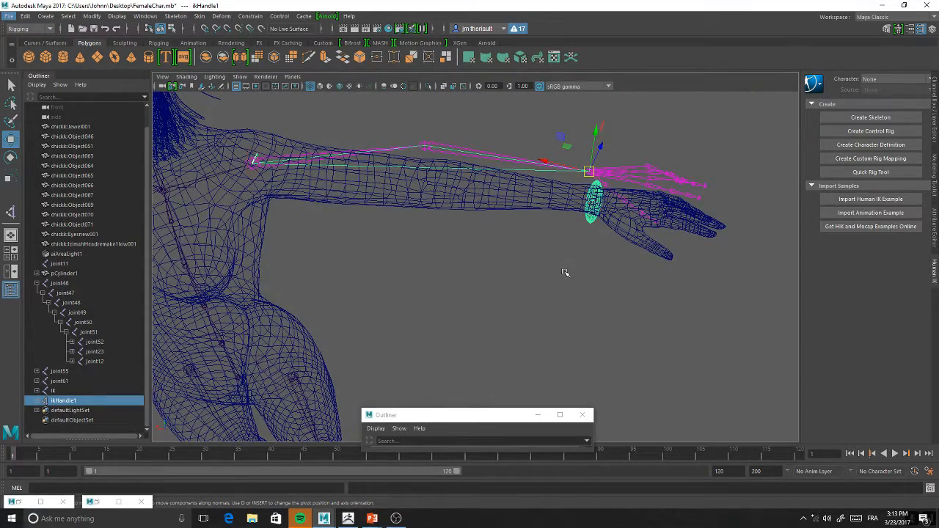
Select the right knee joint62 and rotate it slightly to bend the lower leg chain
{"action": "left_click_drag", "start_coordinate": [512, 281], "coordinate": [472, 281], "text": "alt"}
{"action": "right_click_drag", "start_coordinate": [471, 281], "coordinate": [451, 292], "text": "alt"}
{"action": "middle_click_drag", "start_coordinate": [451, 293], "coordinate": [501, 293], "text": "alt"}
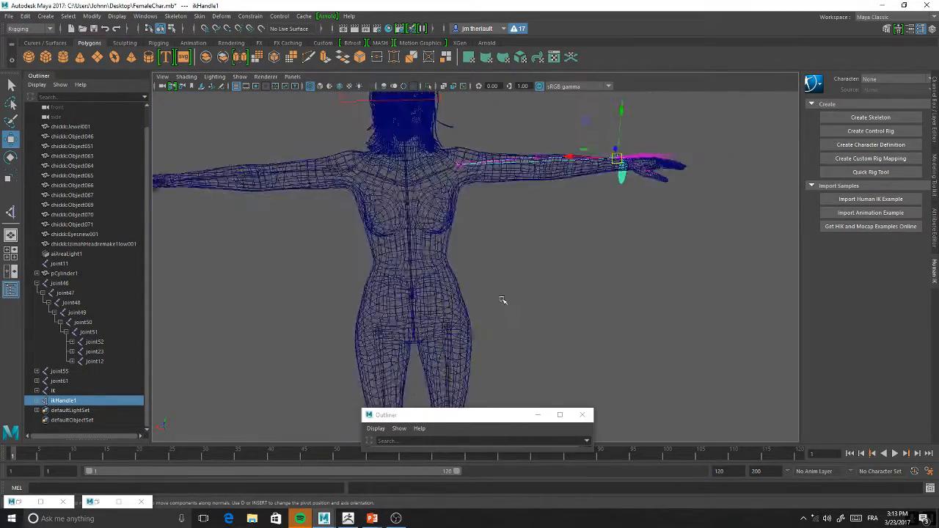
{"action": "left_click_drag", "start_coordinate": [501, 293], "coordinate": [452, 257], "text": "alt"}
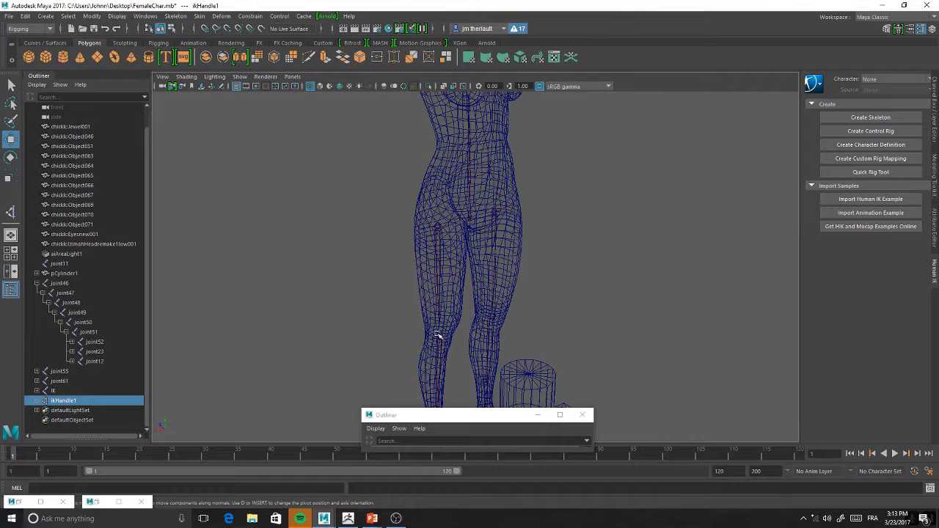
{"action": "left_click_drag", "start_coordinate": [520, 276], "coordinate": [534, 240], "text": "alt"}
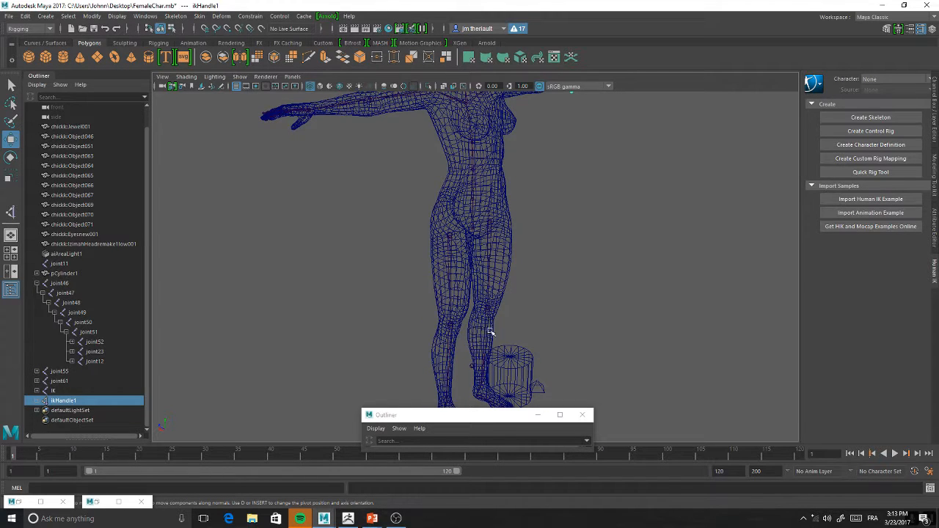
{"action": "left_click", "coordinate": [451, 325]}
{"action": "mouse_move", "coordinate": [467, 323]}
{"action": "right_mouse_down", "text": "alt"}
{"action": "mouse_move", "coordinate": [460, 249]}
{"action": "mouse_move", "coordinate": [469, 338]}
{"action": "right_mouse_up", "text": "alt"}
{"action": "middle_click_drag", "start_coordinate": [468, 338], "coordinate": [478, 241], "text": "alt"}
{"action": "key", "text": "e"}
{"action": "mouse_move", "coordinate": [478, 241]}
{"action": "left_mouse_down"}
{"action": "mouse_move", "coordinate": [477, 232]}
{"action": "mouse_move", "coordinate": [480, 245]}
{"action": "left_mouse_up"}
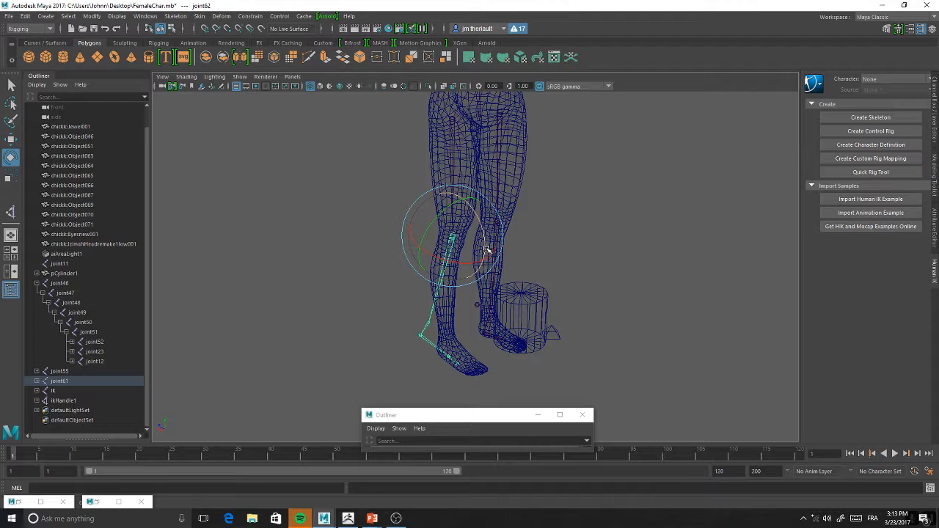
{"action": "middle_click_drag", "start_coordinate": [606, 245], "coordinate": [477, 332], "text": "alt"}
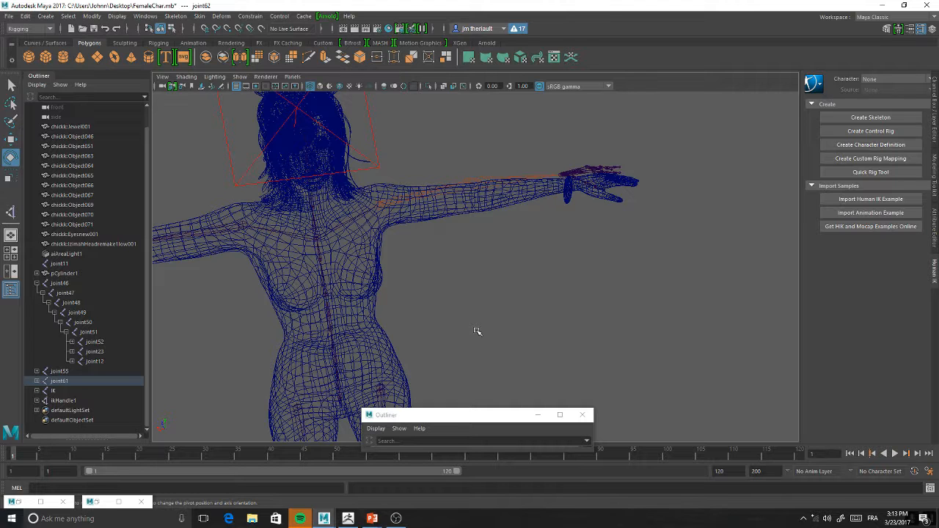
{"action": "middle_click_drag", "start_coordinate": [410, 333], "coordinate": [423, 278], "text": "alt"}
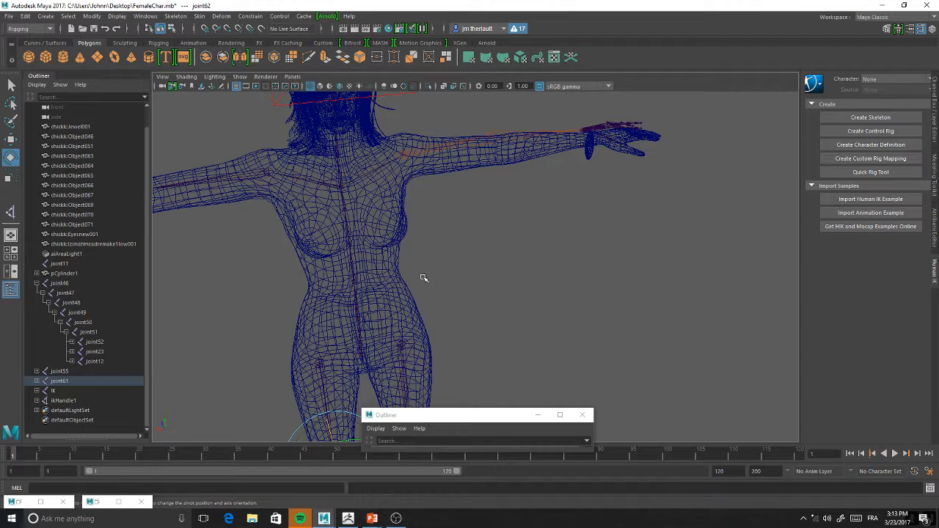
Examine the left arm chain up close, checking elbow joint24 and ikHandle1 against the arm mesh and wrist control sphere
{"action": "middle_click_drag", "start_coordinate": [581, 116], "coordinate": [512, 195], "text": "alt"}
{"action": "left_click_drag", "start_coordinate": [512, 195], "coordinate": [483, 212], "text": "alt"}
{"action": "middle_click_drag", "start_coordinate": [552, 173], "coordinate": [467, 235], "text": "alt"}
{"action": "left_click", "coordinate": [375, 224]}
{"action": "middle_click_drag", "start_coordinate": [449, 200], "coordinate": [440, 218], "text": "alt"}
{"action": "right_click_drag", "start_coordinate": [440, 219], "coordinate": [476, 265], "text": "alt"}
{"action": "left_click_drag", "start_coordinate": [476, 264], "coordinate": [549, 267], "text": "alt"}
{"action": "middle_click_drag", "start_coordinate": [550, 267], "coordinate": [491, 254], "text": "alt"}
{"action": "right_click_drag", "start_coordinate": [470, 233], "coordinate": [493, 242], "text": "alt"}
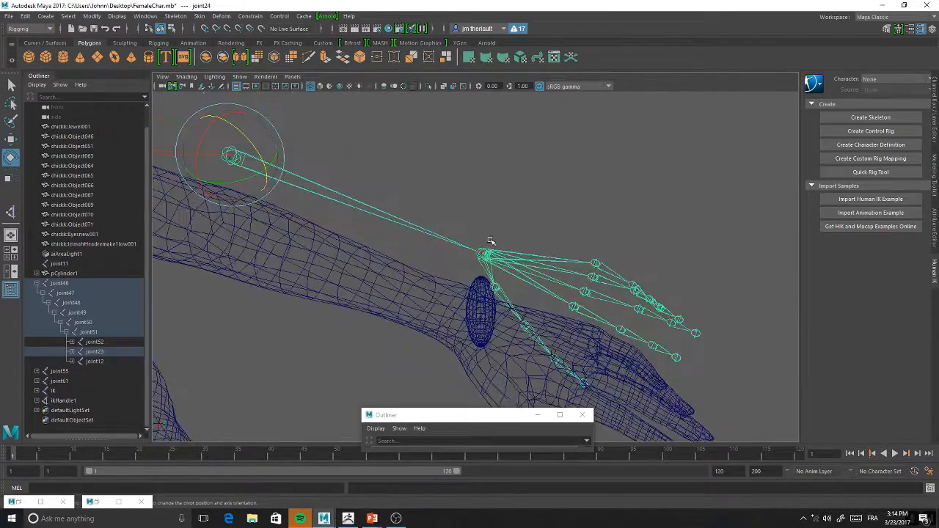
{"action": "left_click_drag", "start_coordinate": [493, 242], "coordinate": [520, 272], "text": "alt"}
{"action": "left_click", "coordinate": [451, 235]}
{"action": "left_click_drag", "start_coordinate": [451, 235], "coordinate": [484, 277]}
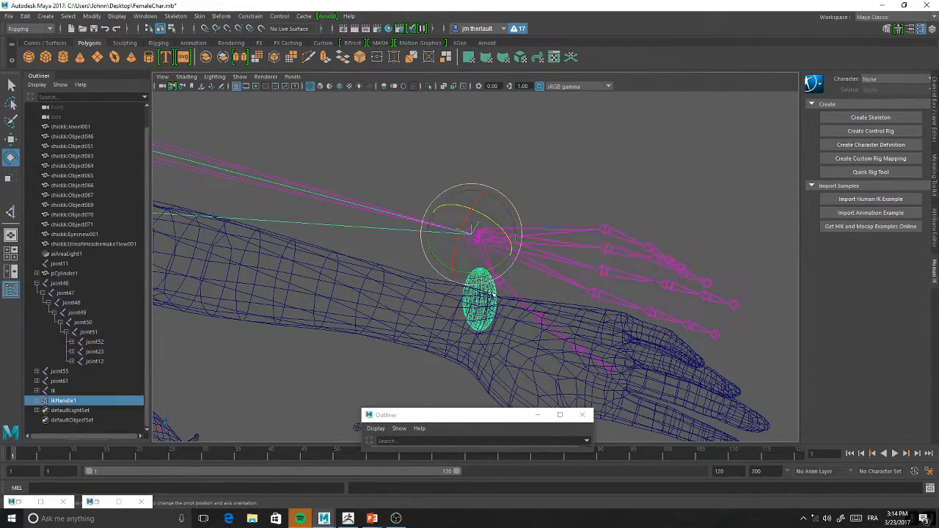
{"action": "left_click", "coordinate": [340, 379]}
{"action": "left_click", "coordinate": [472, 304]}
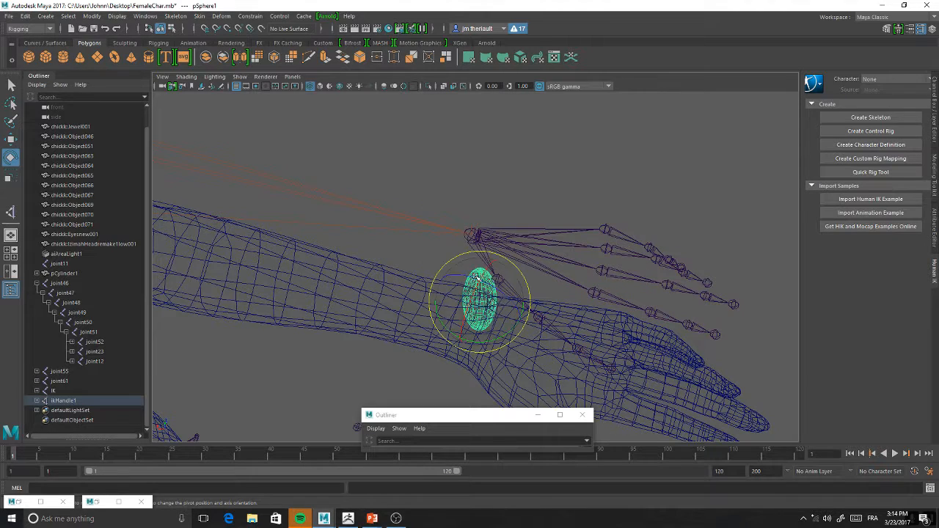
{"action": "key", "text": "w"}
{"action": "middle_click_drag", "start_coordinate": [472, 314], "coordinate": [461, 309], "text": "alt"}
{"action": "right_click_drag", "start_coordinate": [461, 308], "coordinate": [472, 311], "text": "alt"}
{"action": "left_click_drag", "start_coordinate": [473, 314], "coordinate": [471, 309], "text": "alt"}
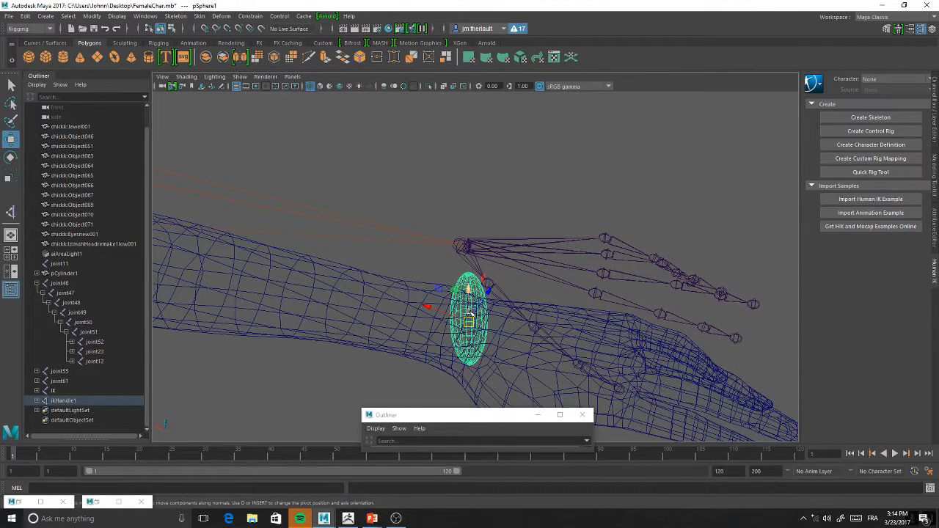
{"action": "key", "text": "ctrl+z"}
{"action": "key", "text": "ctrl+z"}
{"action": "key", "text": "ctrl+z"}
{"action": "key", "text": "ctrl+z"}
{"action": "key", "text": "e"}
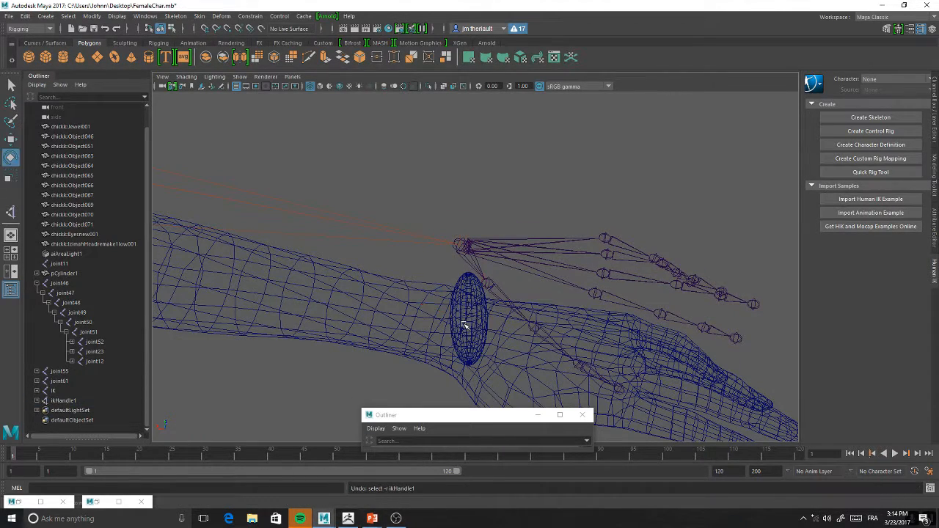
Try scaling the left wrist's control sphere and selecting it together with wrist joint25
{"action": "left_click", "coordinate": [467, 289]}
{"action": "key", "text": "r"}
{"action": "left_click_drag", "start_coordinate": [469, 299], "coordinate": [355, 316], "text": "alt"}
{"action": "key", "text": "w"}
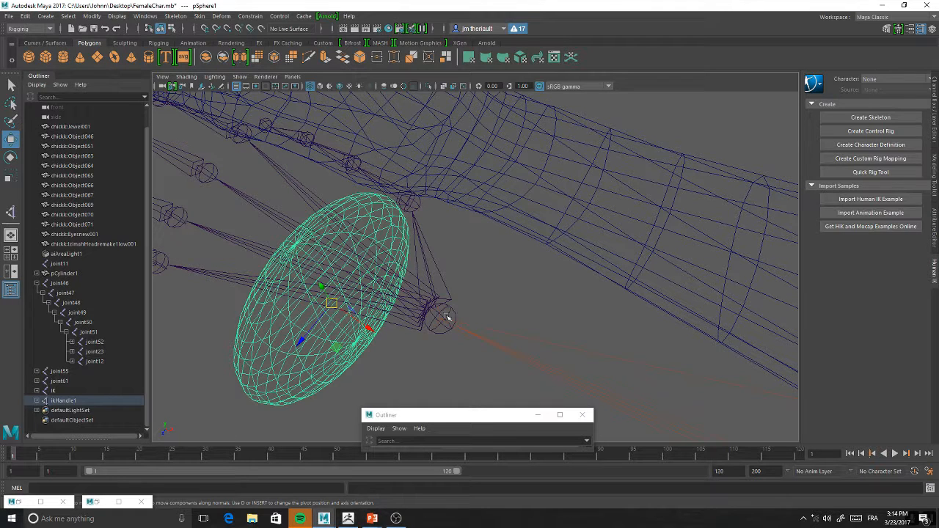
{"action": "left_click", "coordinate": [448, 310]}
{"action": "left_click", "coordinate": [127, 16]}
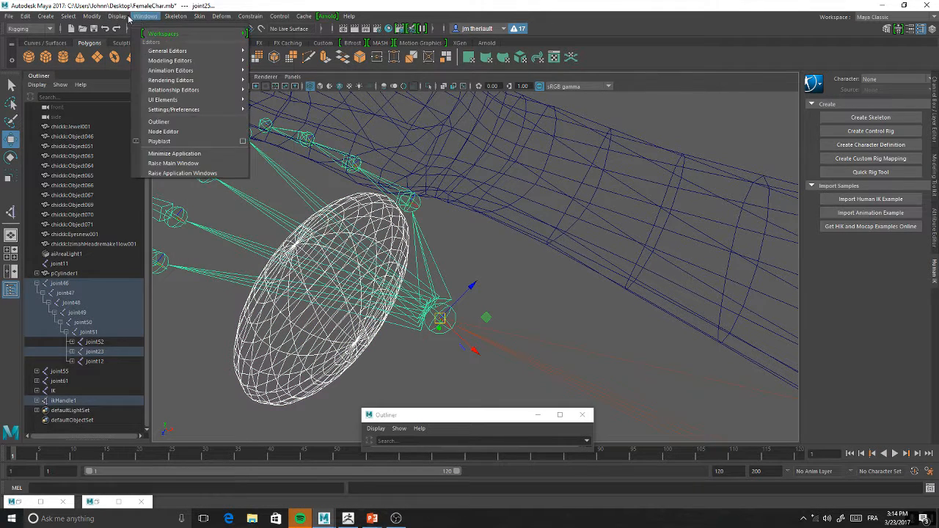
{"action": "mouse_move", "coordinate": [177, 18]}
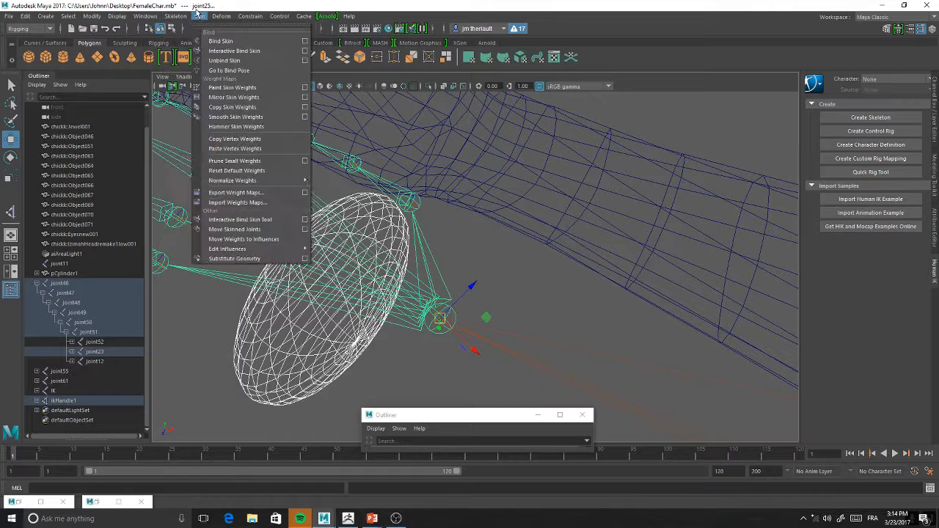
{"action": "left_click", "coordinate": [351, 359]}
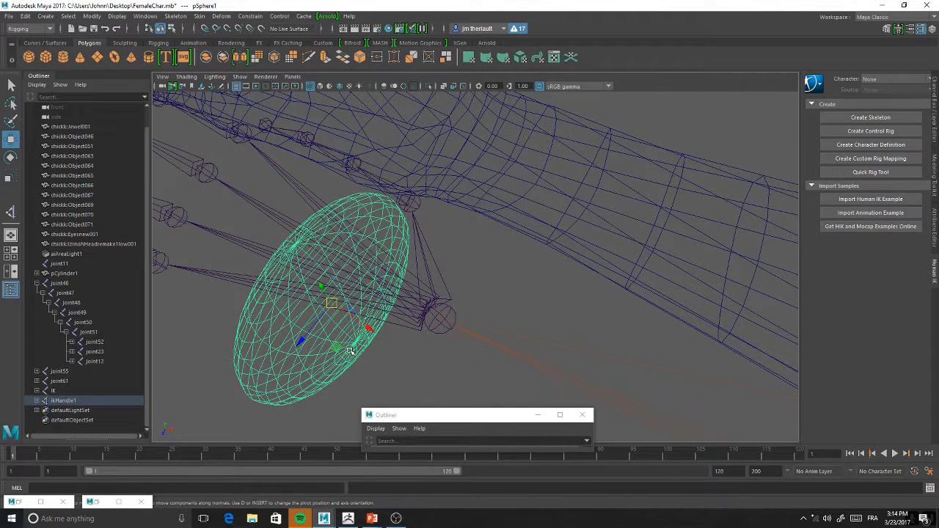
Move the control sphere onto left wrist joint25 using point snapping
{"action": "left_click", "coordinate": [227, 28]}
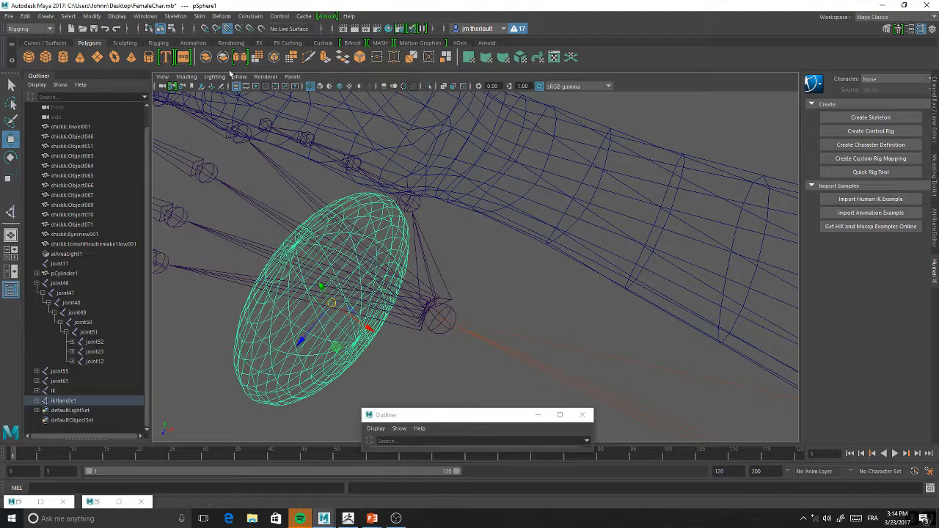
{"action": "left_click_drag", "start_coordinate": [331, 304], "coordinate": [473, 252]}
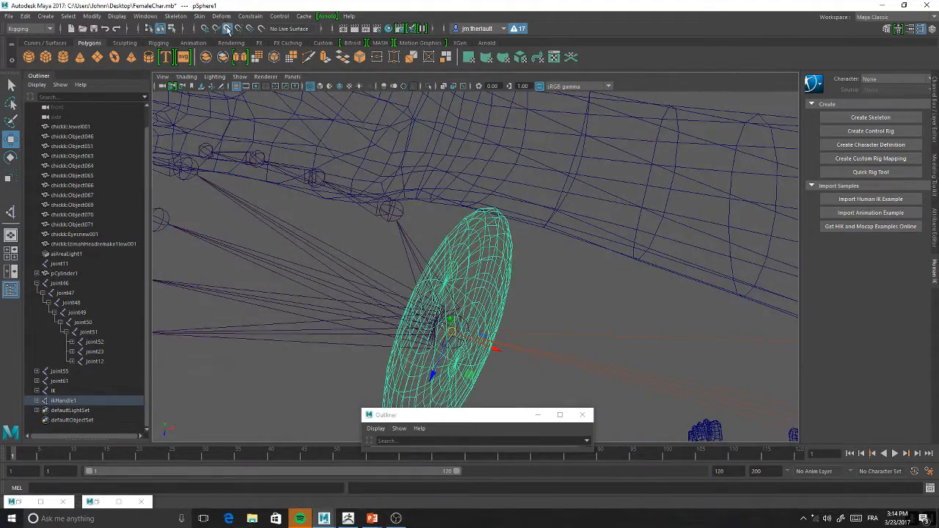
{"action": "left_click_drag", "start_coordinate": [528, 286], "coordinate": [522, 294], "text": "alt"}
{"action": "middle_click_drag", "start_coordinate": [508, 276], "coordinate": [495, 255], "text": "alt"}
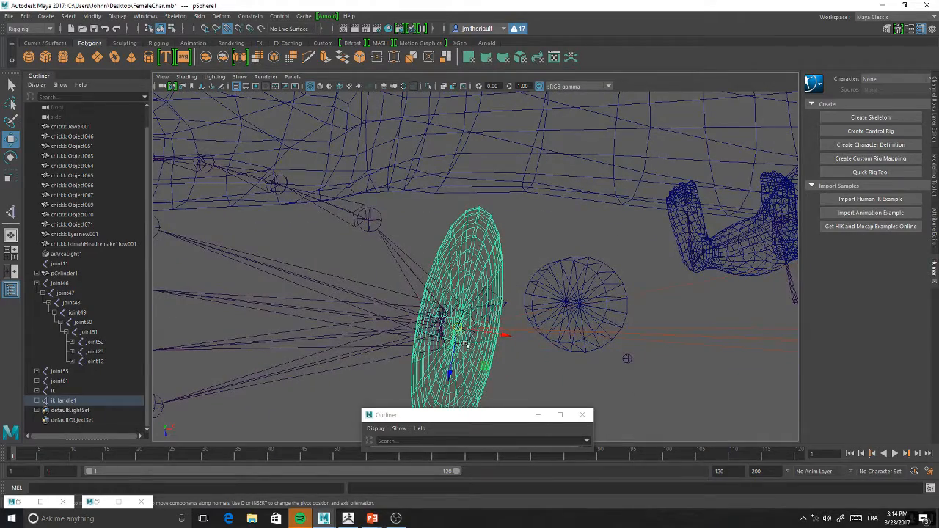
{"action": "left_click_drag", "start_coordinate": [552, 323], "coordinate": [440, 293], "text": "alt"}
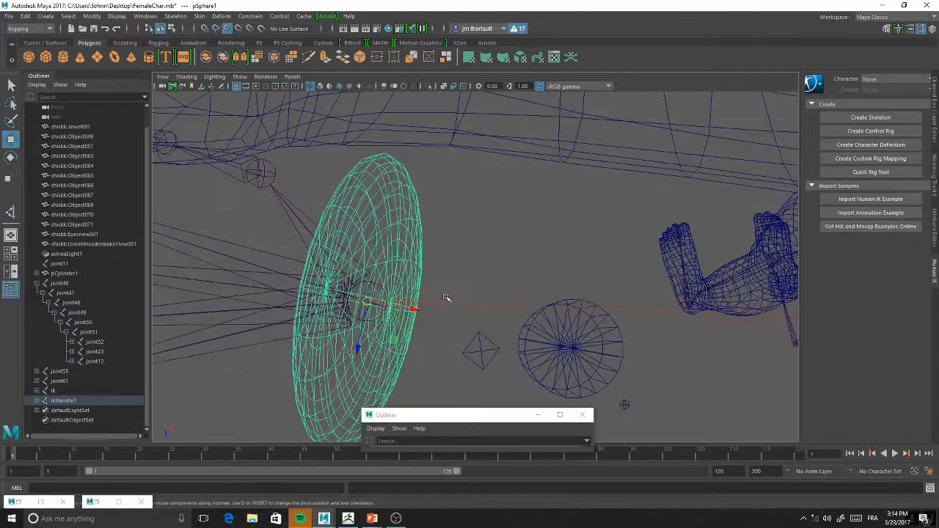
Try a Parent constraint with wrist joint25 as the driver and the control sphere as the driven object, and undo it
{"action": "left_click", "coordinate": [362, 315]}
{"action": "left_click", "coordinate": [362, 317]}
{"action": "left_click", "coordinate": [356, 317]}
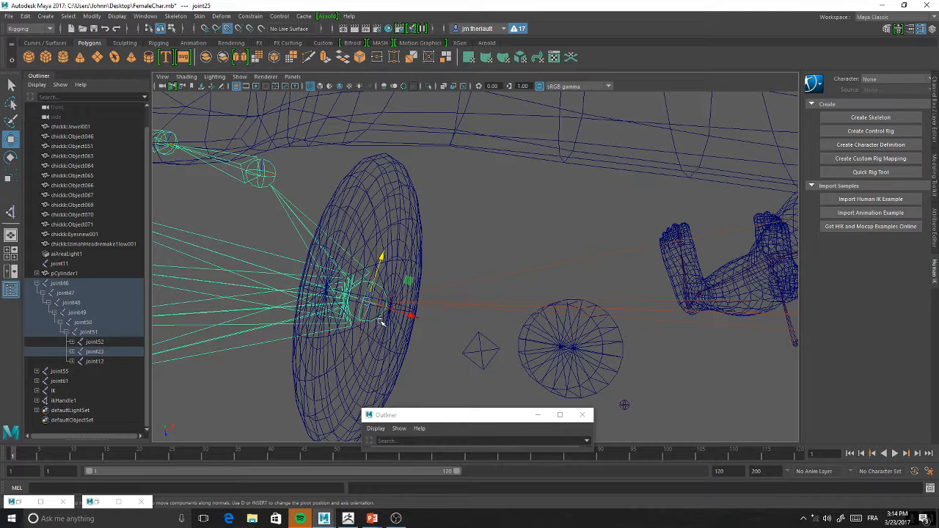
{"action": "left_click", "coordinate": [405, 218], "text": "shift"}
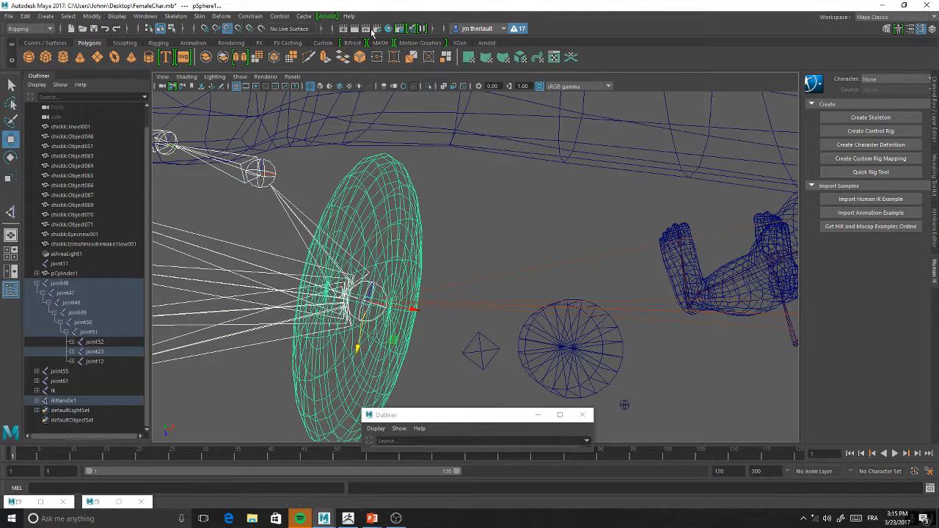
{"action": "left_click", "coordinate": [250, 15]}
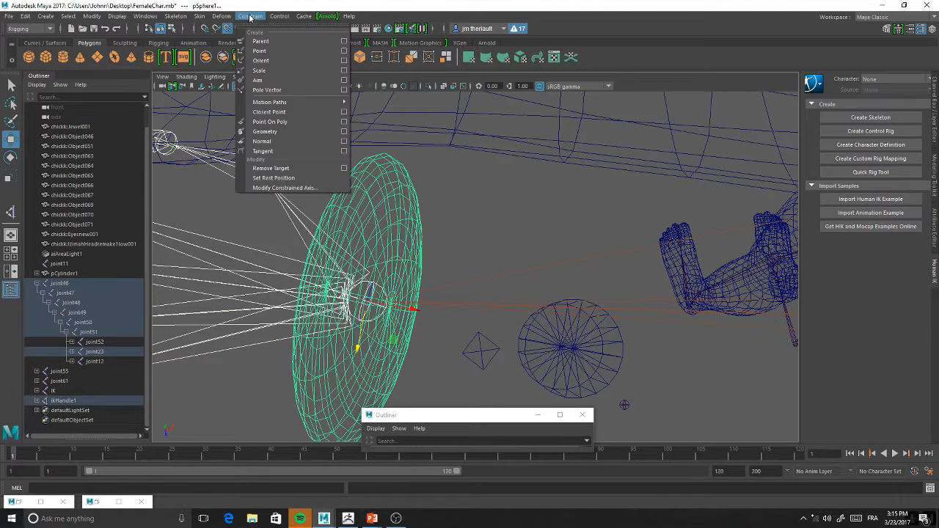
{"action": "left_click", "coordinate": [275, 42]}
{"action": "left_click", "coordinate": [416, 244]}
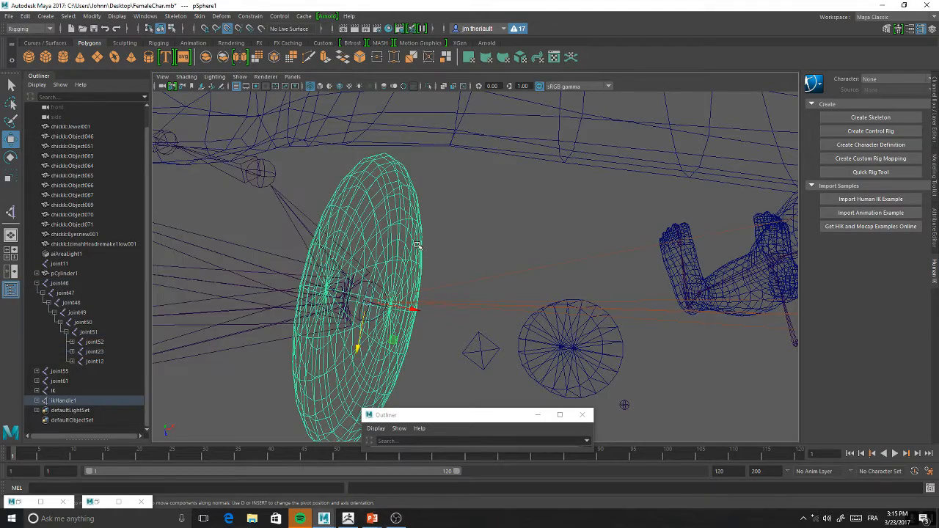
{"action": "scroll", "coordinate": [416, 244], "scroll_direction": "down", "scroll_amount": 5}
{"action": "left_click_drag", "start_coordinate": [417, 245], "coordinate": [424, 271], "text": "alt"}
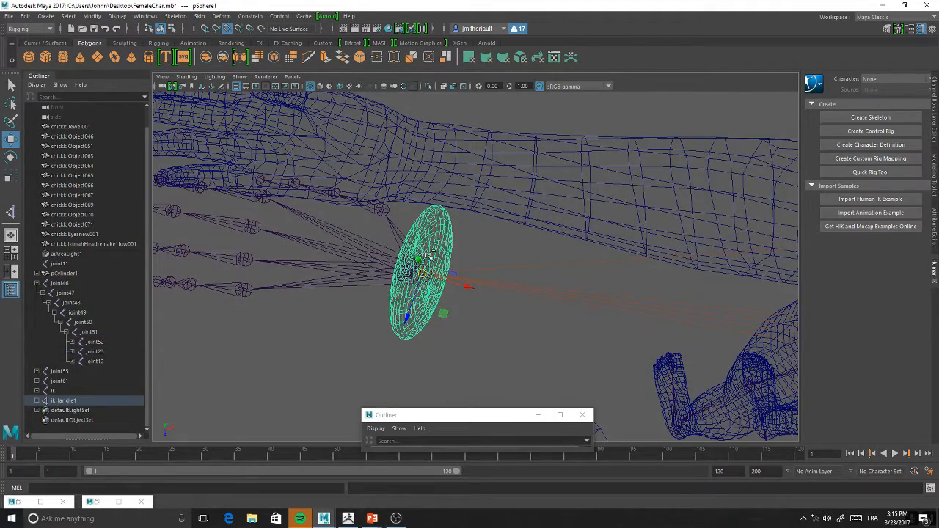
{"action": "right_click_drag", "start_coordinate": [468, 237], "coordinate": [477, 345], "text": "alt"}
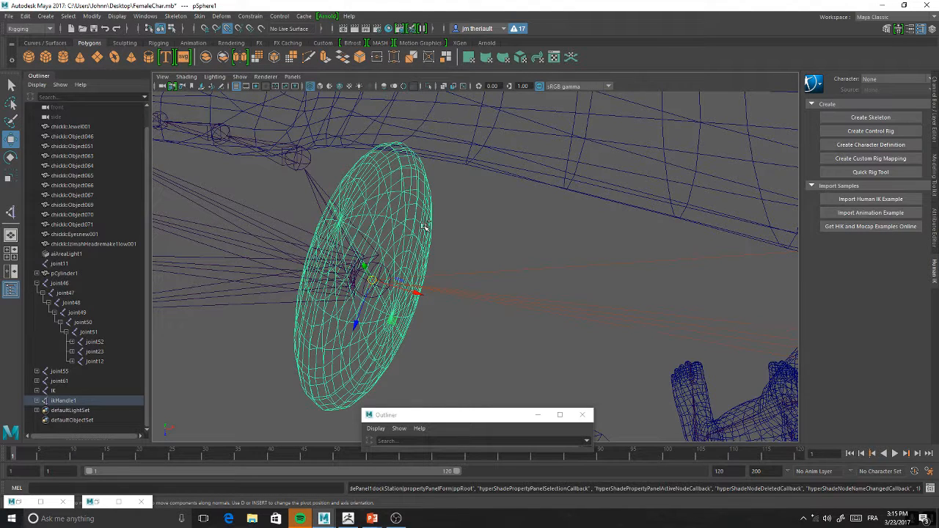
{"action": "key", "text": "ctrl+z"}
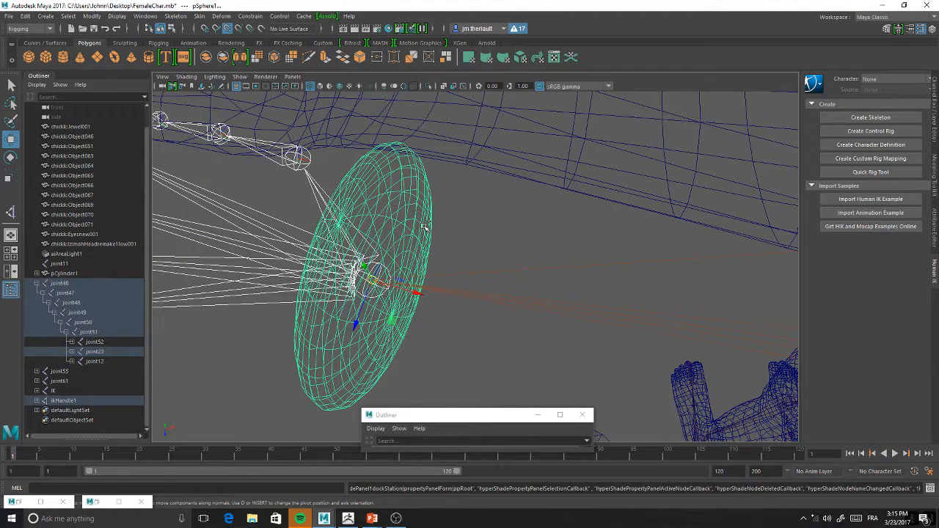
{"action": "key", "text": "ctrl+z"}
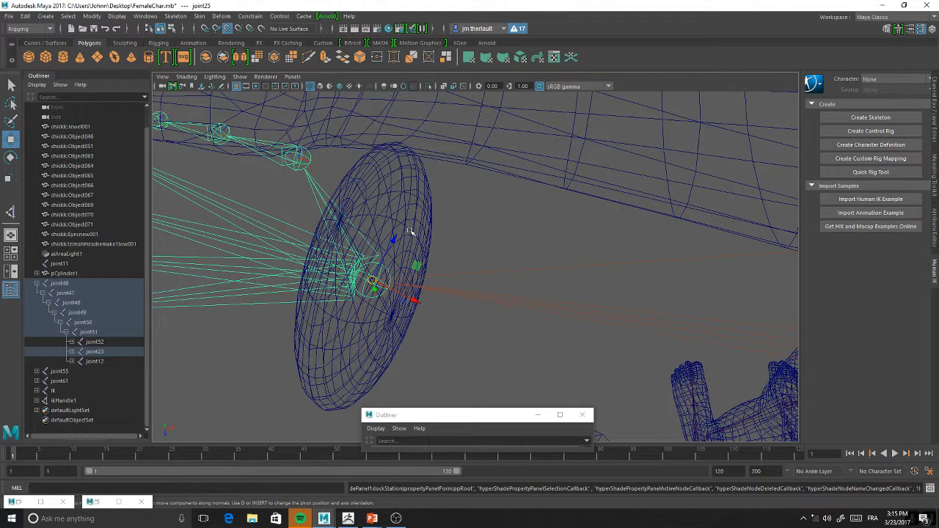
Try a Parent constraint with the control sphere driving wrist joint25, and undo it
{"action": "key", "text": "shift+z"}
{"action": "left_click_drag", "start_coordinate": [410, 229], "coordinate": [385, 255], "text": "alt"}
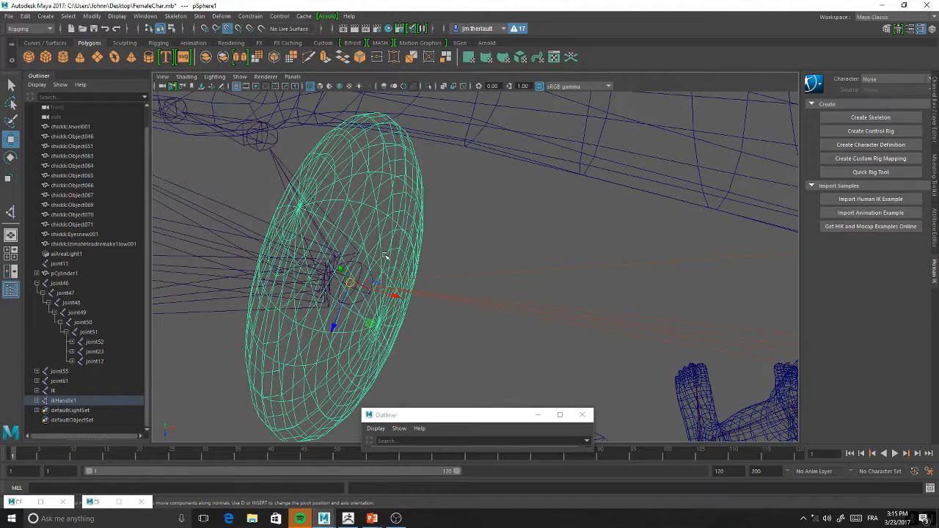
{"action": "key", "text": "ctrl+z"}
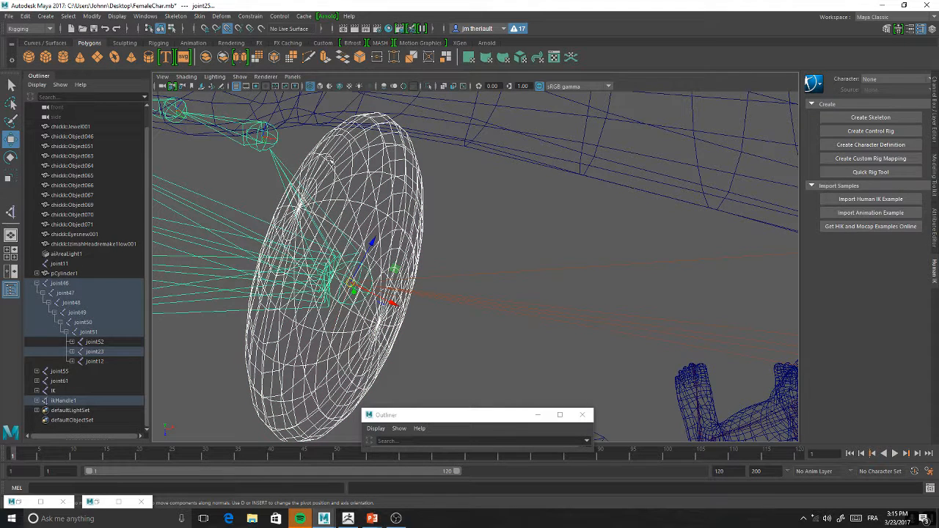
{"action": "left_click", "coordinate": [244, 16]}
{"action": "left_click", "coordinate": [260, 34]}
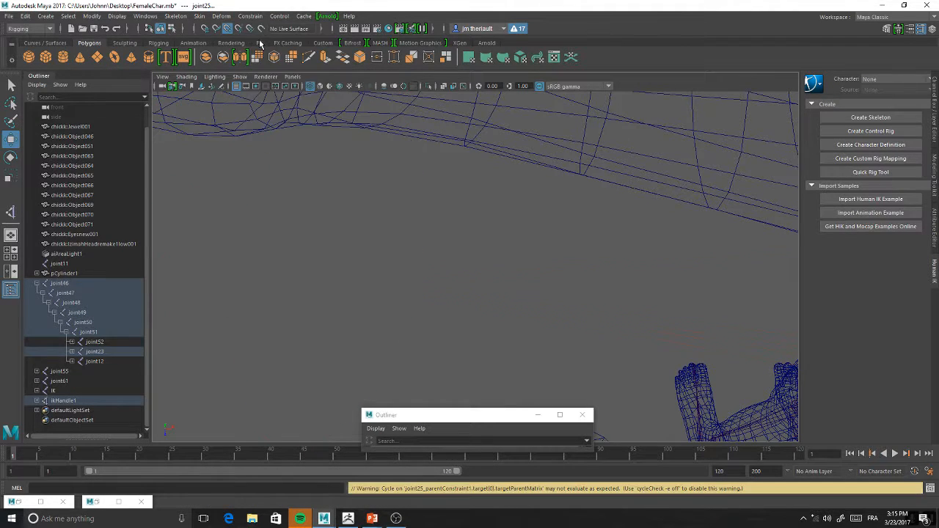
{"action": "key", "text": "ctrl+z"}
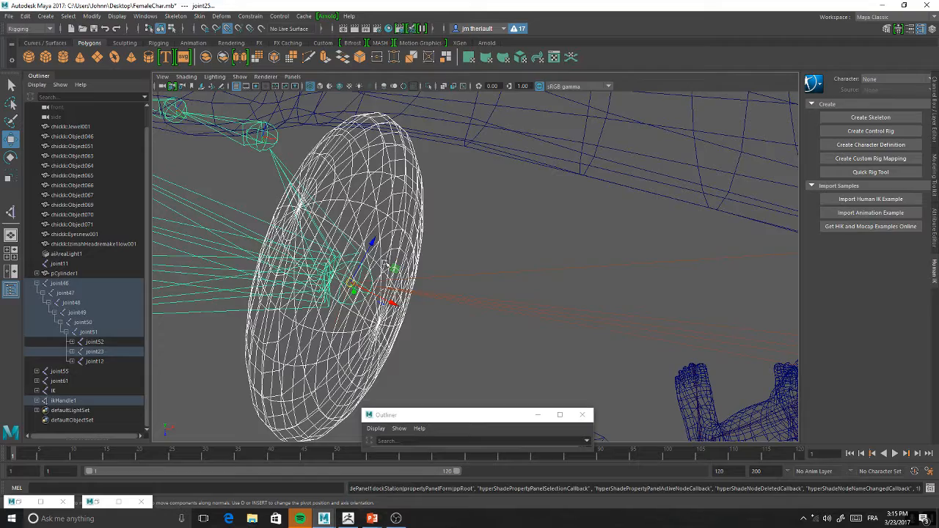
Try a Parent constraint with the control sphere driving ikHandle1 at the left wrist
{"action": "scroll", "coordinate": [382, 257], "scroll_direction": "up", "scroll_amount": 5}
{"action": "left_click_drag", "start_coordinate": [374, 255], "coordinate": [377, 267], "text": "alt"}
{"action": "left_click", "coordinate": [450, 292]}
{"action": "left_click", "coordinate": [392, 260]}
{"action": "left_click_drag", "start_coordinate": [350, 225], "coordinate": [392, 267], "text": "alt"}
{"action": "left_click", "coordinate": [395, 262]}
{"action": "right_click_drag", "start_coordinate": [529, 336], "coordinate": [477, 239], "text": "alt"}
{"action": "left_click", "coordinate": [251, 15]}
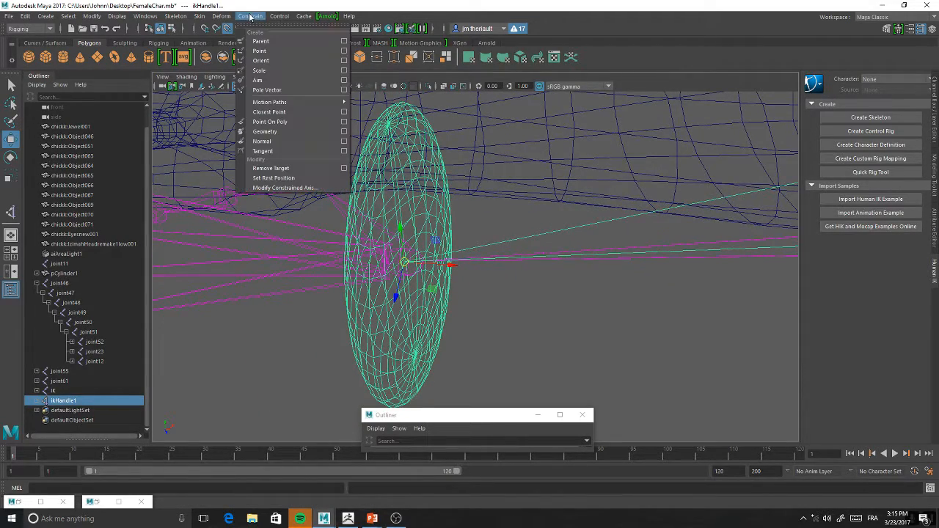
{"action": "left_click", "coordinate": [259, 42]}
Undo the Parent constraint on ikHandle1 and check the left arm chain
{"action": "scroll", "coordinate": [587, 273], "scroll_direction": "down", "scroll_amount": 15}
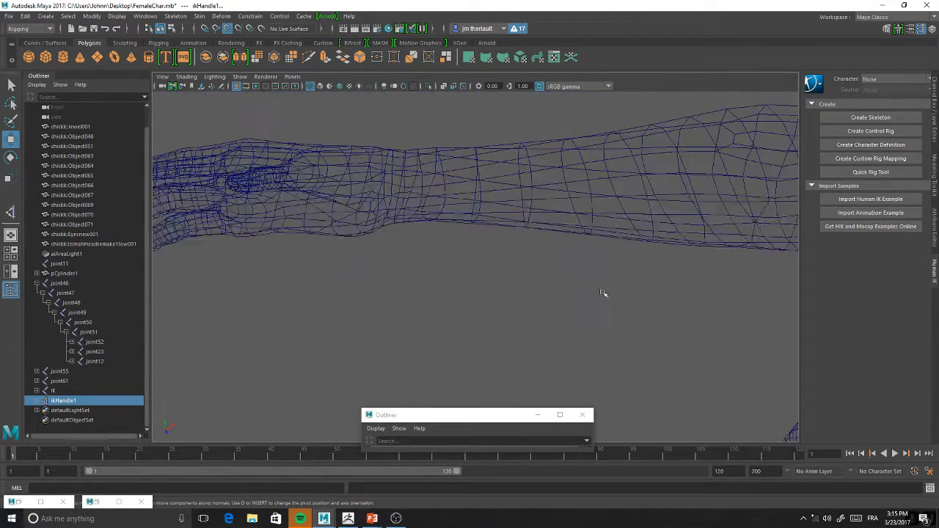
{"action": "middle_click_drag", "start_coordinate": [559, 231], "coordinate": [482, 136], "text": "alt"}
{"action": "left_click_drag", "start_coordinate": [483, 136], "coordinate": [550, 253], "text": "alt"}
{"action": "middle_click_drag", "start_coordinate": [550, 253], "coordinate": [532, 189], "text": "alt"}
{"action": "mouse_move", "coordinate": [453, 263]}
{"action": "left_mouse_down", "text": "alt"}
{"action": "mouse_move", "coordinate": [420, 218]}
{"action": "mouse_move", "coordinate": [433, 201]}
{"action": "mouse_move", "coordinate": [517, 165]}
{"action": "mouse_move", "coordinate": [483, 145]}
{"action": "mouse_move", "coordinate": [425, 139]}
{"action": "mouse_move", "coordinate": [507, 237]}
{"action": "mouse_move", "coordinate": [463, 249]}
{"action": "mouse_move", "coordinate": [464, 259]}
{"action": "left_mouse_up", "text": "alt"}
{"action": "key", "text": "ctrl+z"}
{"action": "left_click_drag", "start_coordinate": [467, 291], "coordinate": [475, 322], "text": "alt"}
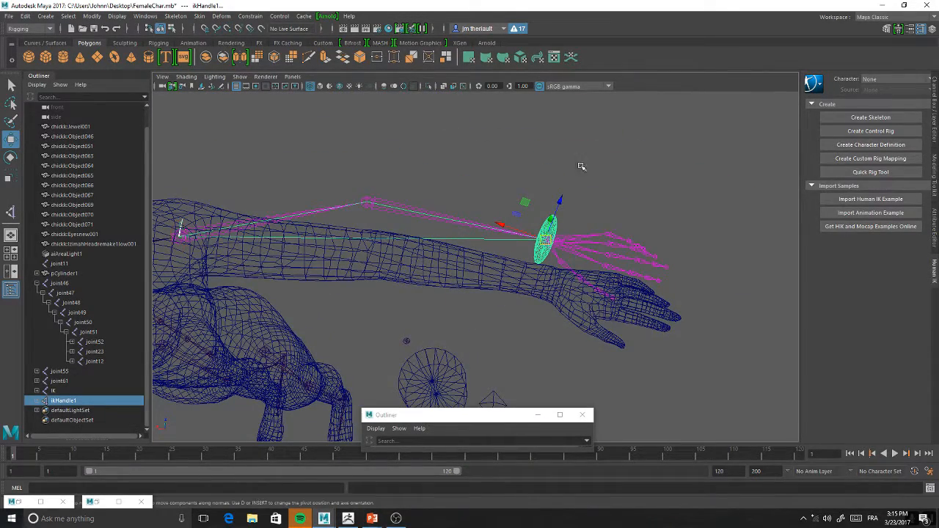
Delete the left wrist's control sphere and create a NURBS circle as its replacement
{"action": "left_click", "coordinate": [542, 227]}
{"action": "key", "text": "Delete"}
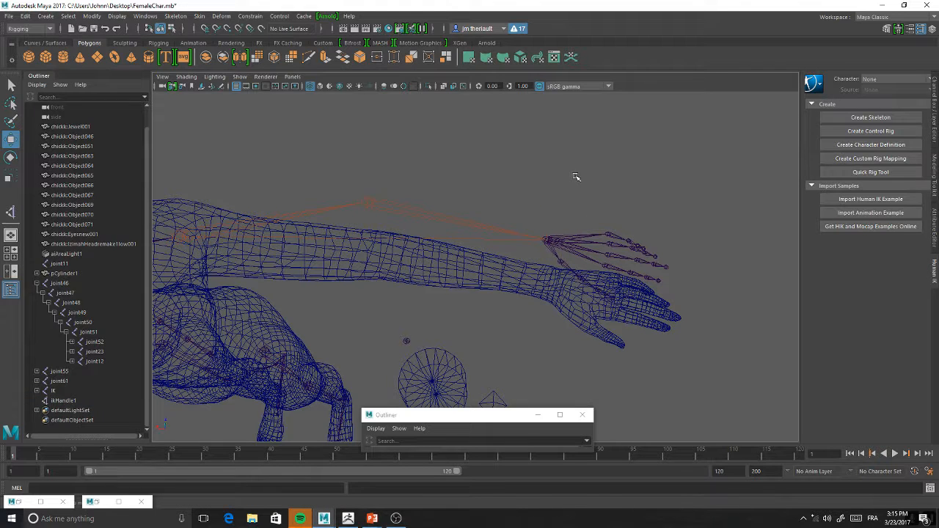
{"action": "left_click", "coordinate": [44, 43]}
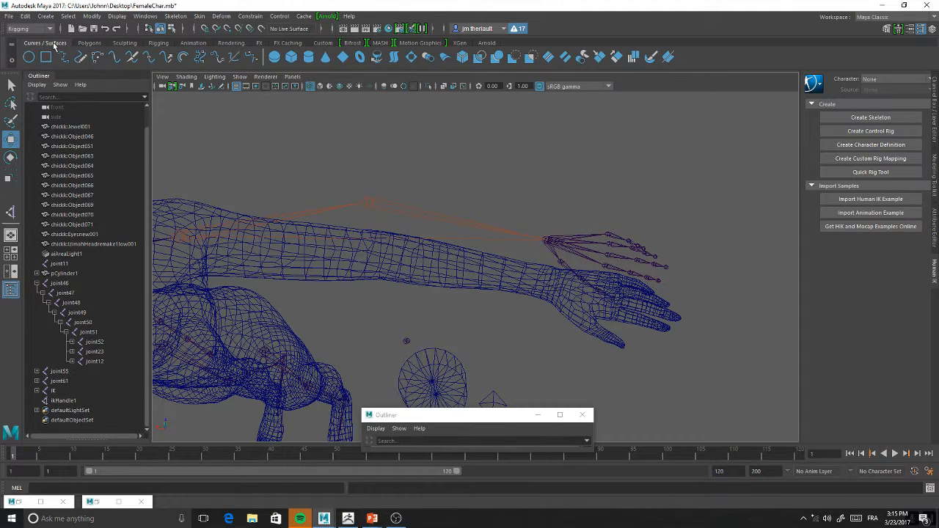
{"action": "left_click", "coordinate": [28, 57]}
{"action": "scroll", "coordinate": [416, 130], "scroll_direction": "down", "scroll_amount": 4}
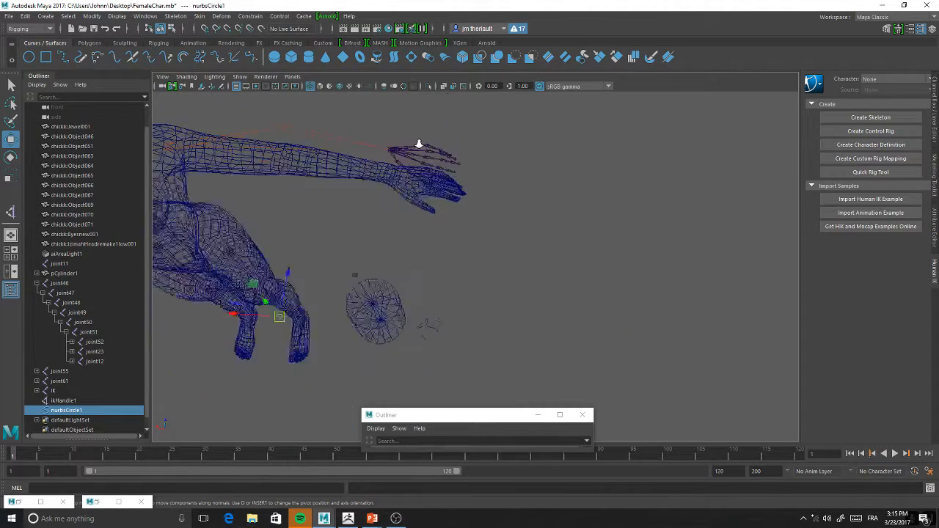
Snap the NURBS circle onto the left wrist joint and open its attributes
{"action": "left_click_drag", "start_coordinate": [303, 311], "coordinate": [389, 227]}
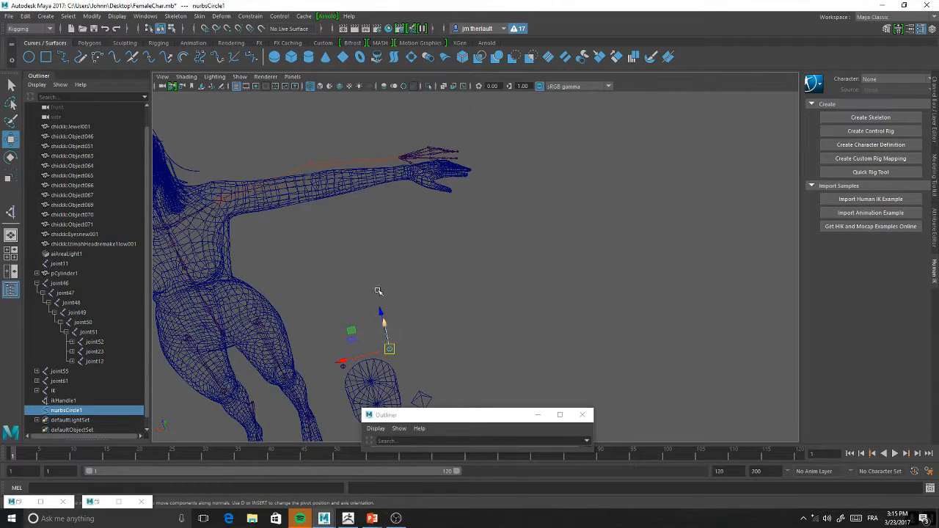
{"action": "left_click", "coordinate": [228, 30]}
{"action": "left_click_drag", "start_coordinate": [390, 350], "coordinate": [403, 143]}
{"action": "key", "text": "f"}
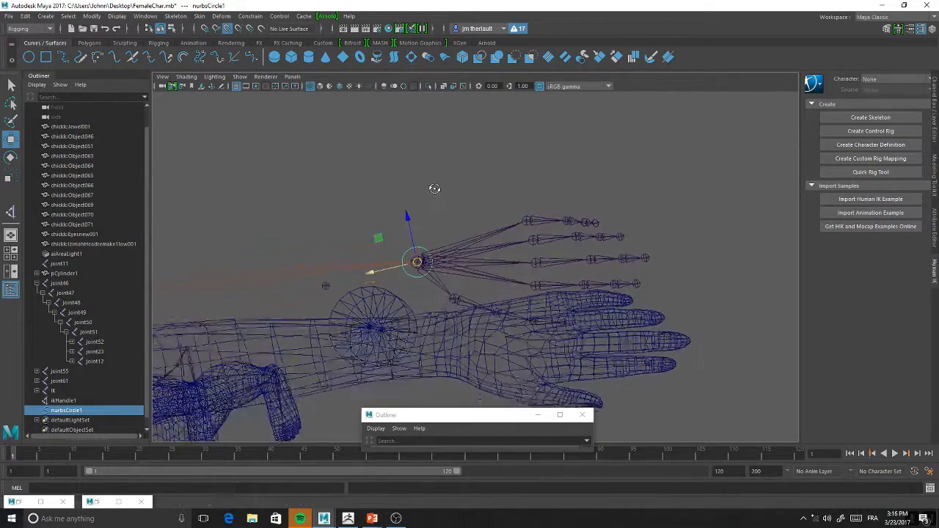
{"action": "scroll", "coordinate": [431, 224], "scroll_direction": "up", "scroll_amount": 2}
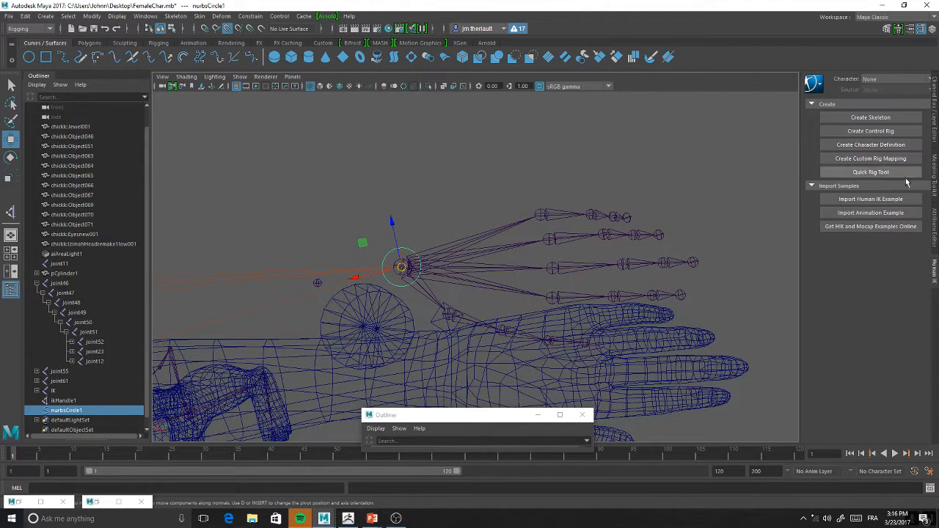
{"action": "left_click", "coordinate": [934, 229]}
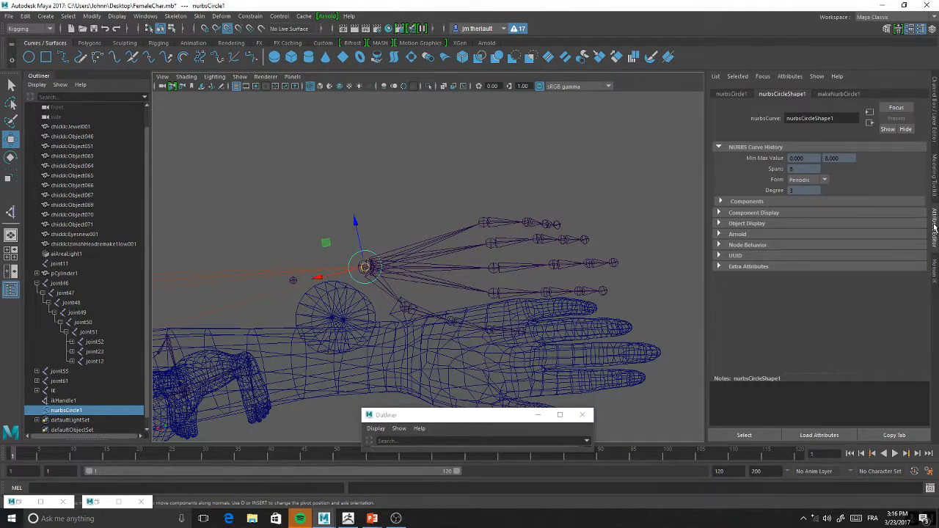
Bring up the wrist NURBS circle's channel values in place of its attribute and modeling settings
{"action": "left_click", "coordinate": [936, 281]}
{"action": "left_click", "coordinate": [934, 174]}
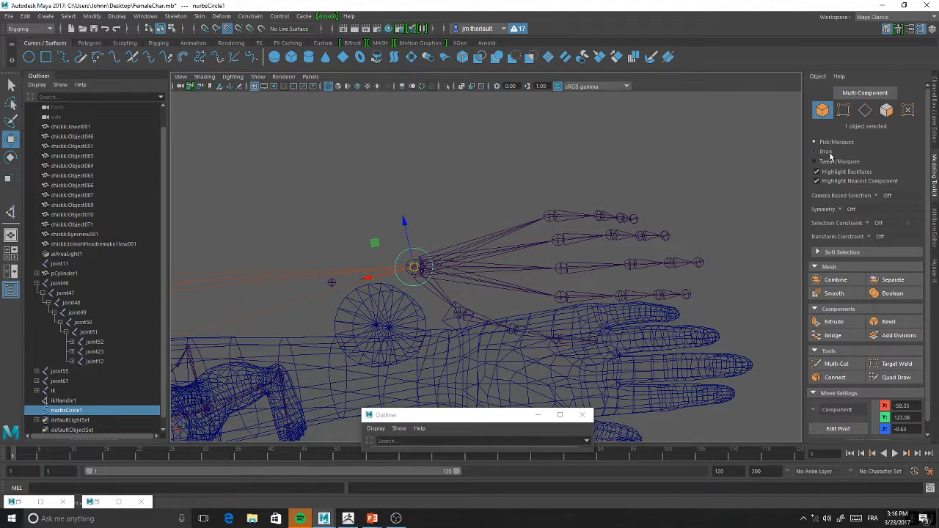
{"action": "scroll", "coordinate": [834, 174], "scroll_direction": "down", "scroll_amount": 1}
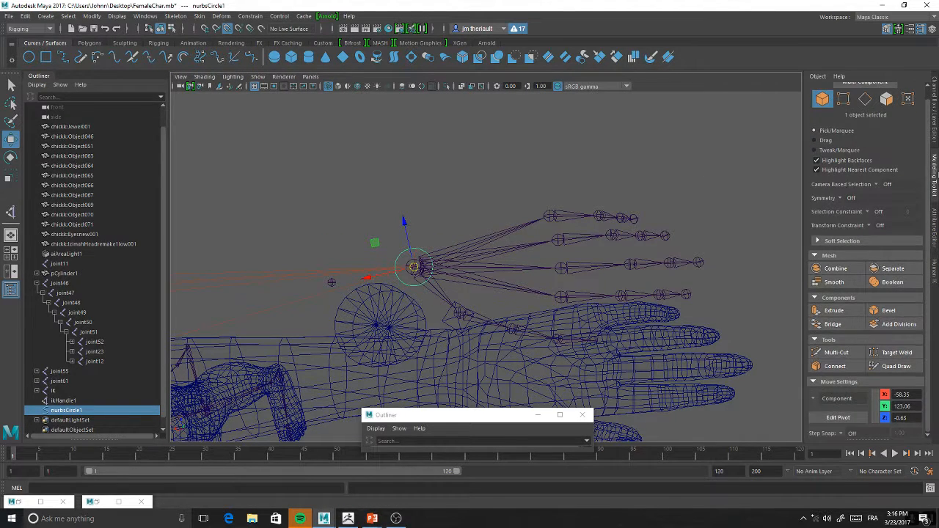
{"action": "left_click", "coordinate": [936, 142]}
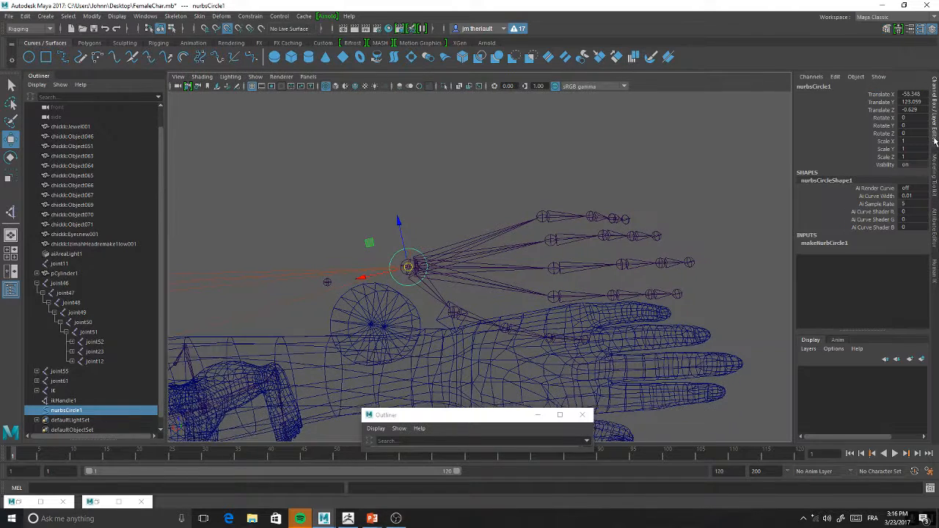
{"action": "left_click", "coordinate": [906, 196]}
{"action": "type", "text": "1"}
{"action": "key", "text": "Escape"}
Enlarge the left wrist's NURBS circle by increasing the radius in its makeNurbCircle1 inputs
{"action": "left_click", "coordinate": [815, 244]}
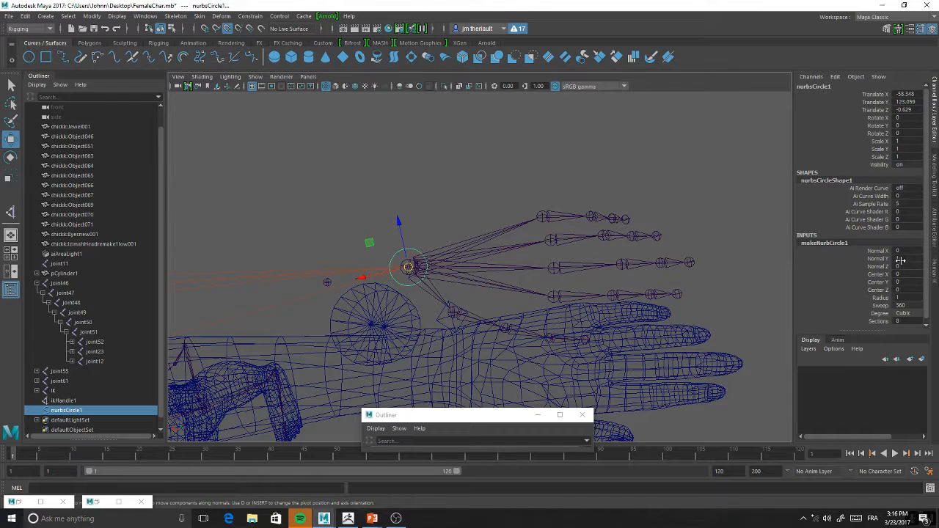
{"action": "left_click", "coordinate": [900, 298]}
{"action": "scroll", "coordinate": [899, 298], "scroll_direction": "up", "scroll_amount": 5}
{"action": "scroll", "coordinate": [900, 298], "scroll_direction": "down", "scroll_amount": 6}
{"action": "scroll", "coordinate": [900, 298], "scroll_direction": "up", "scroll_amount": 4}
{"action": "left_click_drag", "start_coordinate": [538, 265], "coordinate": [570, 288], "text": "alt"}
{"action": "left_click", "coordinate": [463, 264]}
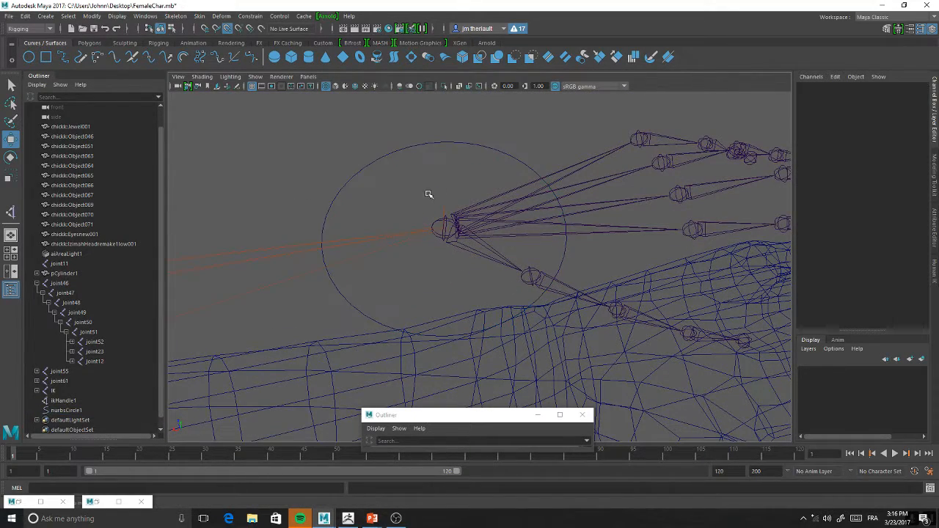
Apply a Parent constraint so the left wrist's NURBS circle drives ikHandle1
{"action": "scroll", "coordinate": [484, 172], "scroll_direction": "up", "scroll_amount": 2}
{"action": "scroll", "coordinate": [502, 156], "scroll_direction": "down", "scroll_amount": 2}
{"action": "left_click", "coordinate": [511, 154]}
{"action": "scroll", "coordinate": [447, 195], "scroll_direction": "up", "scroll_amount": 3}
{"action": "scroll", "coordinate": [447, 196], "scroll_direction": "down", "scroll_amount": 2}
{"action": "left_click", "coordinate": [422, 174]}
{"action": "left_click_drag", "start_coordinate": [435, 176], "coordinate": [431, 239], "text": "alt"}
{"action": "scroll", "coordinate": [430, 239], "scroll_direction": "up", "scroll_amount": 2}
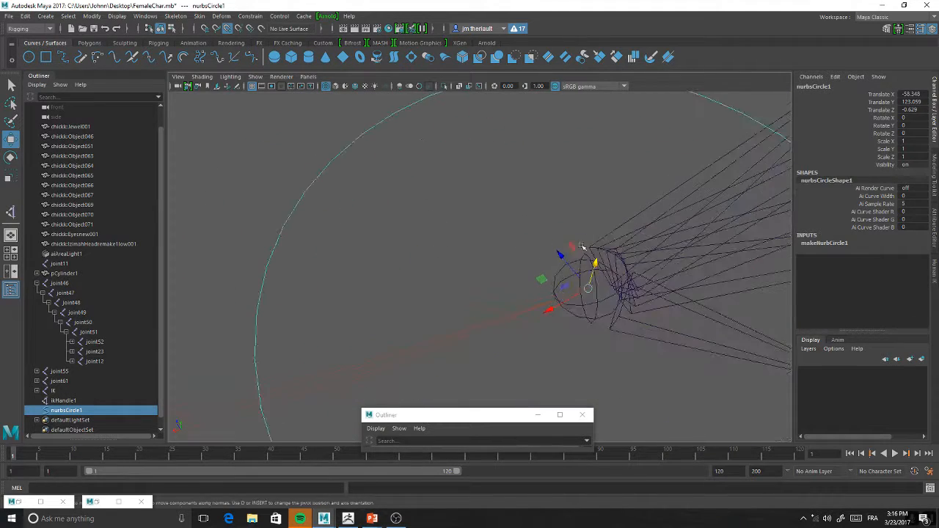
{"action": "left_click", "coordinate": [563, 233]}
{"action": "key", "text": "f"}
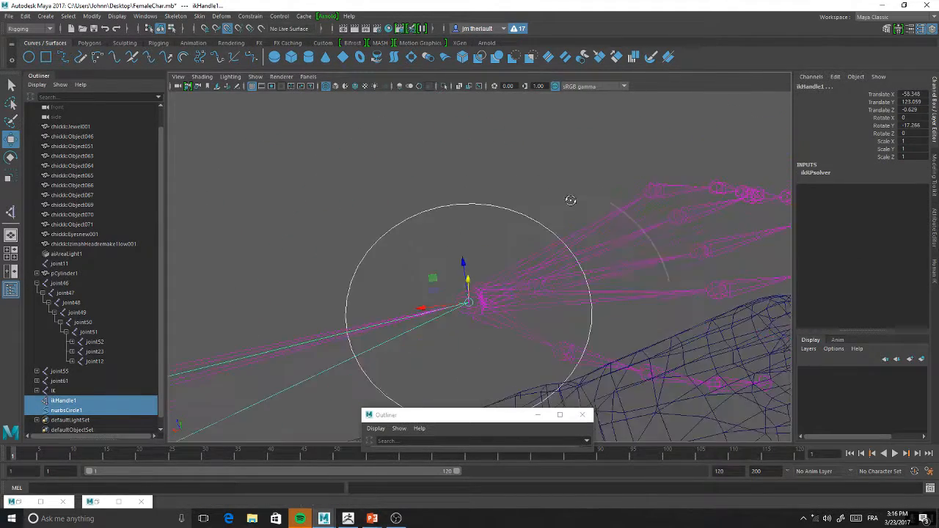
{"action": "left_click", "coordinate": [245, 17]}
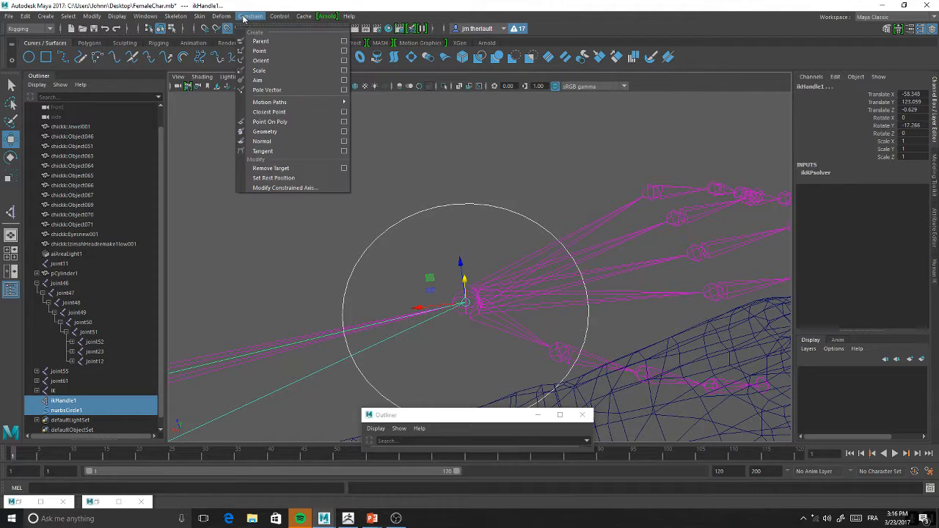
{"action": "left_click", "coordinate": [259, 41]}
Test the constraint by moving the wrist circle up and inward to about X -47.67, Y 136.33, Z 3.97
{"action": "left_click", "coordinate": [497, 173]}
{"action": "left_click", "coordinate": [497, 208]}
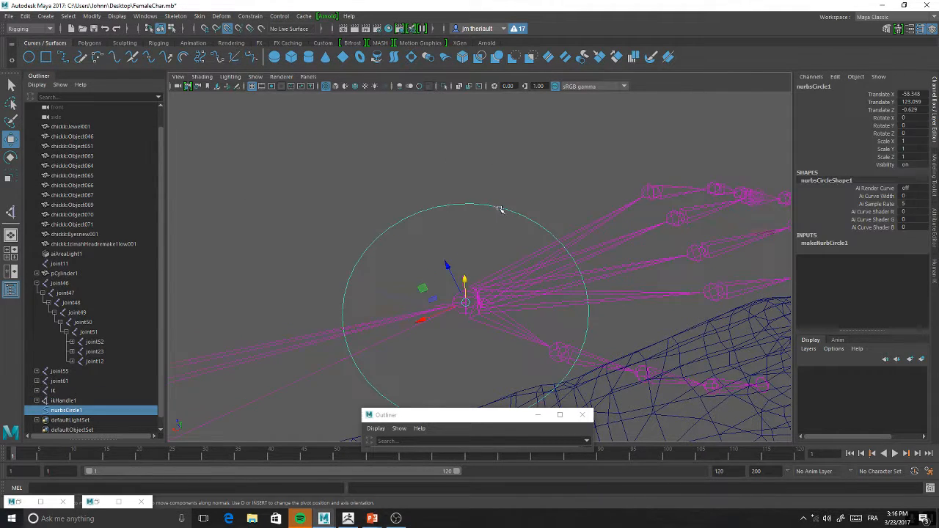
{"action": "left_click_drag", "start_coordinate": [478, 298], "coordinate": [367, 191], "text": "alt"}
{"action": "left_click", "coordinate": [248, 17]}
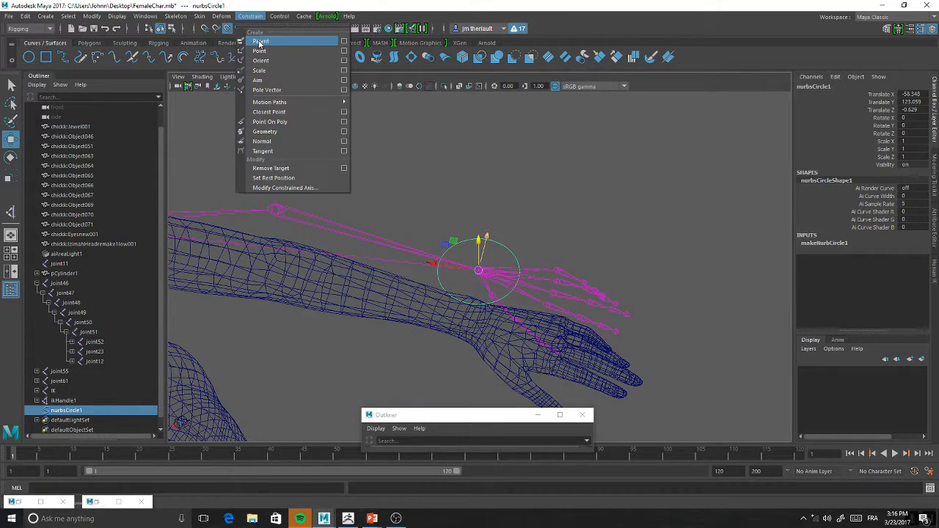
{"action": "left_click", "coordinate": [516, 235]}
{"action": "scroll", "coordinate": [520, 230], "scroll_direction": "up", "scroll_amount": 3}
{"action": "left_click_drag", "start_coordinate": [519, 230], "coordinate": [489, 248], "text": "alt"}
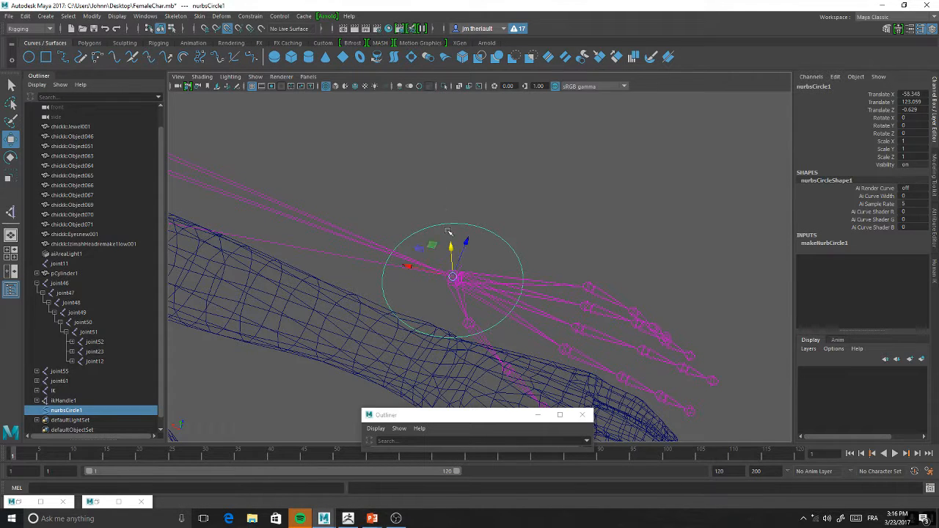
{"action": "left_click_drag", "start_coordinate": [449, 253], "coordinate": [433, 158]}
{"action": "scroll", "coordinate": [423, 111], "scroll_direction": "down", "scroll_amount": 5}
{"action": "scroll", "coordinate": [433, 158], "scroll_direction": "up", "scroll_amount": 5}
{"action": "left_click_drag", "start_coordinate": [507, 161], "coordinate": [531, 163], "text": "alt"}
{"action": "middle_click_drag", "start_coordinate": [531, 163], "coordinate": [529, 244], "text": "alt"}
{"action": "left_click_drag", "start_coordinate": [508, 237], "coordinate": [440, 147]}
{"action": "mouse_move", "coordinate": [415, 176]}
{"action": "left_mouse_down", "text": "alt"}
{"action": "mouse_move", "coordinate": [394, 203]}
{"action": "mouse_move", "coordinate": [426, 180]}
{"action": "left_mouse_up", "text": "alt"}
{"action": "middle_click_drag", "start_coordinate": [426, 180], "coordinate": [464, 337], "text": "alt"}
{"action": "scroll", "coordinate": [465, 338], "scroll_direction": "up", "scroll_amount": 2}
{"action": "left_click_drag", "start_coordinate": [465, 337], "coordinate": [480, 285], "text": "alt"}
{"action": "scroll", "coordinate": [470, 242], "scroll_direction": "down", "scroll_amount": 5}
{"action": "scroll", "coordinate": [457, 199], "scroll_direction": "up", "scroll_amount": 2}
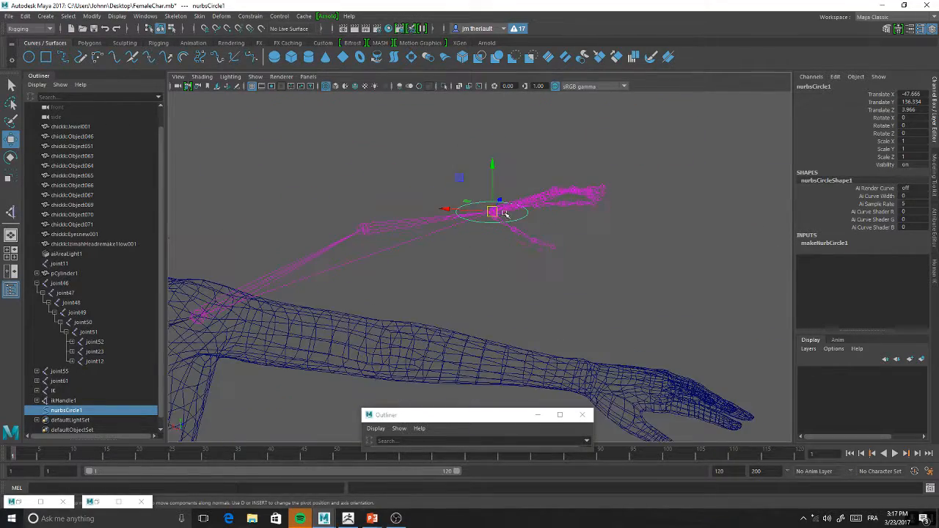
Lower the wrist circle to about X -49.33, Y 131.61, Z 2.37, adjusting the arm's bend
{"action": "left_click_drag", "start_coordinate": [492, 211], "coordinate": [512, 274]}
{"action": "scroll", "coordinate": [470, 260], "scroll_direction": "down", "scroll_amount": 5}
{"action": "scroll", "coordinate": [477, 283], "scroll_direction": "up", "scroll_amount": 2}
{"action": "scroll", "coordinate": [513, 274], "scroll_direction": "up", "scroll_amount": 2}
{"action": "scroll", "coordinate": [513, 274], "scroll_direction": "up", "scroll_amount": 3}
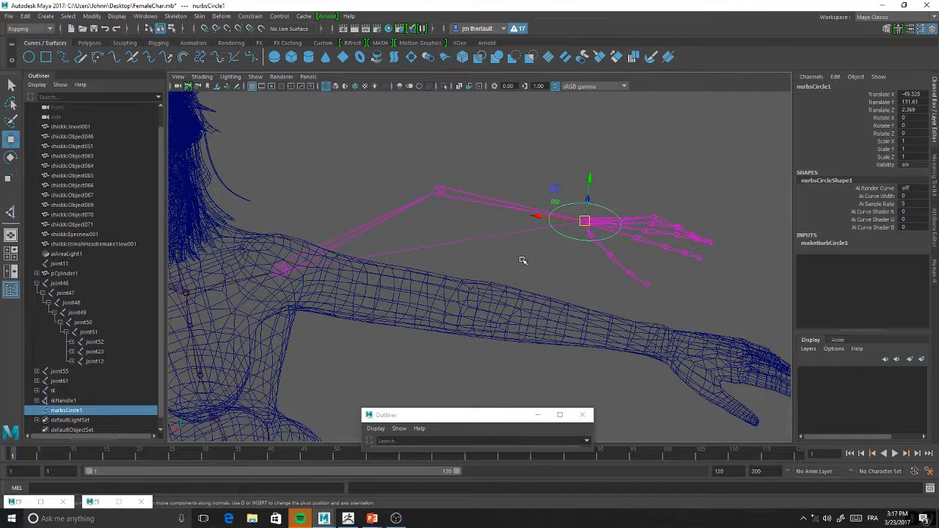
Examine the posed left arm chain and the joint chains inside both legs
{"action": "middle_click_drag", "start_coordinate": [522, 262], "coordinate": [535, 267], "text": "alt"}
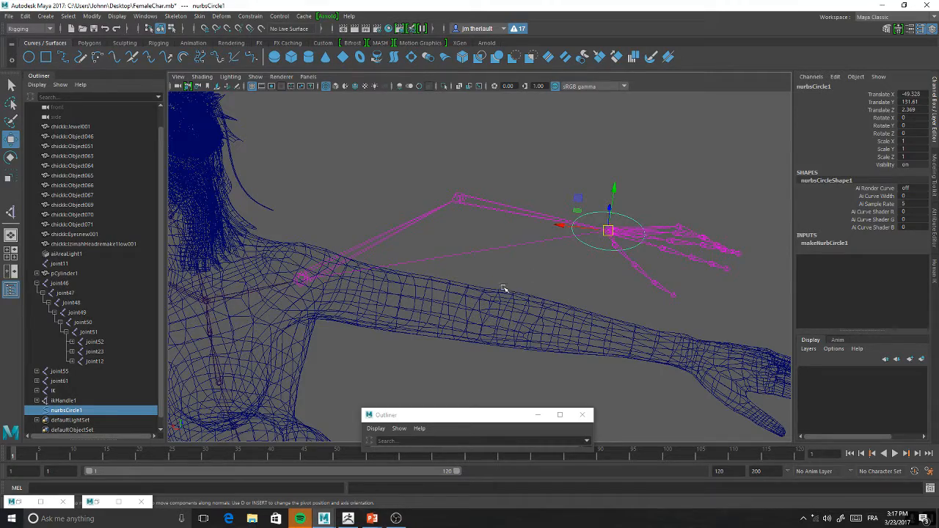
{"action": "middle_click_drag", "start_coordinate": [503, 288], "coordinate": [549, 211], "text": "alt"}
{"action": "right_click_drag", "start_coordinate": [543, 273], "coordinate": [497, 253], "text": "alt"}
{"action": "middle_click_drag", "start_coordinate": [498, 253], "coordinate": [513, 151], "text": "alt"}
{"action": "left_click_drag", "start_coordinate": [514, 151], "coordinate": [509, 329], "text": "alt"}
{"action": "middle_click_drag", "start_coordinate": [508, 329], "coordinate": [507, 313], "text": "alt"}
{"action": "left_click_drag", "start_coordinate": [507, 314], "coordinate": [510, 292], "text": "alt"}
{"action": "right_click_drag", "start_coordinate": [510, 292], "coordinate": [496, 293], "text": "alt"}
{"action": "middle_click_drag", "start_coordinate": [496, 294], "coordinate": [520, 223], "text": "alt"}
{"action": "left_click_drag", "start_coordinate": [519, 223], "coordinate": [505, 228], "text": "alt"}
{"action": "right_click_drag", "start_coordinate": [505, 228], "coordinate": [509, 253], "text": "alt"}
{"action": "middle_click_drag", "start_coordinate": [510, 253], "coordinate": [527, 247], "text": "alt"}
{"action": "left_click_drag", "start_coordinate": [527, 247], "coordinate": [530, 239], "text": "alt"}
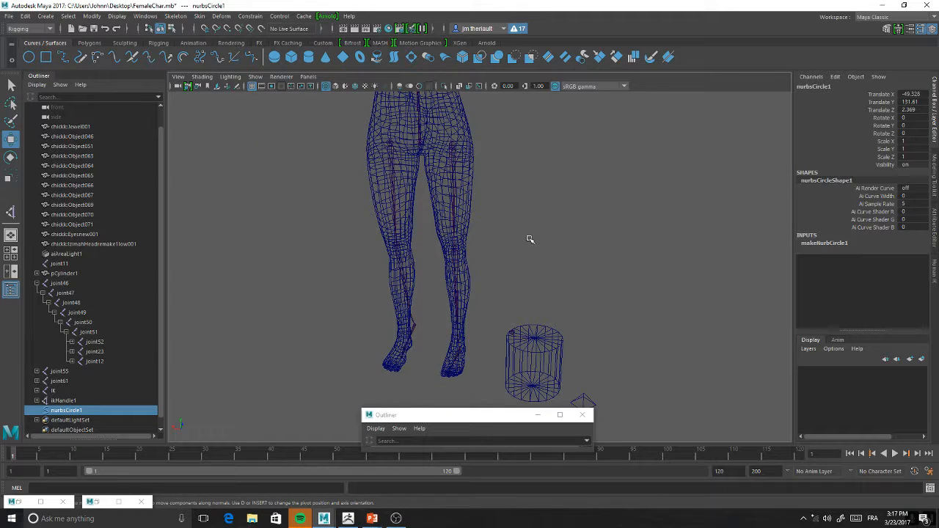
{"action": "middle_click_drag", "start_coordinate": [549, 223], "coordinate": [567, 241], "text": "alt"}
{"action": "right_click_drag", "start_coordinate": [566, 241], "coordinate": [566, 261], "text": "alt"}
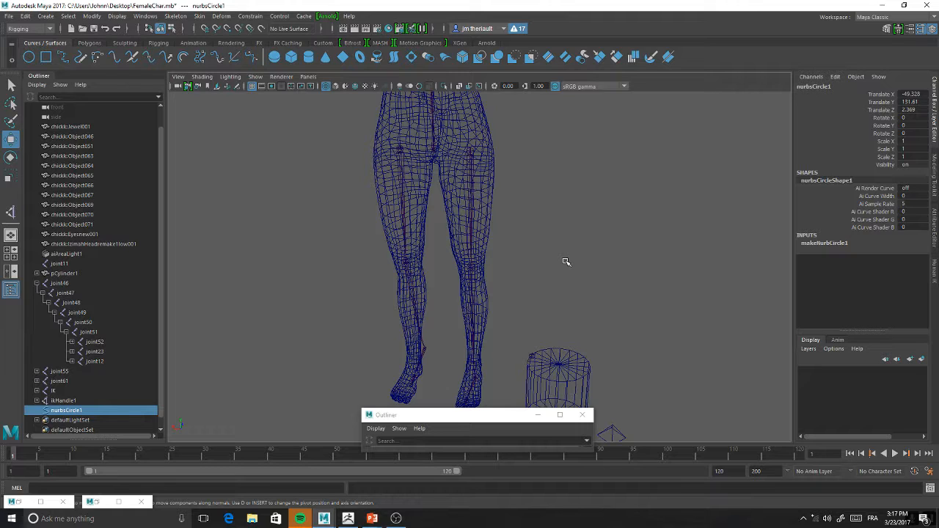
Select the left leg's IK root joint and slide it sideways, placing it at about X -10.27
{"action": "left_click", "coordinate": [470, 152]}
{"action": "middle_click_drag", "start_coordinate": [593, 178], "coordinate": [590, 132], "text": "alt"}
{"action": "right_click_drag", "start_coordinate": [590, 132], "coordinate": [548, 267], "text": "alt"}
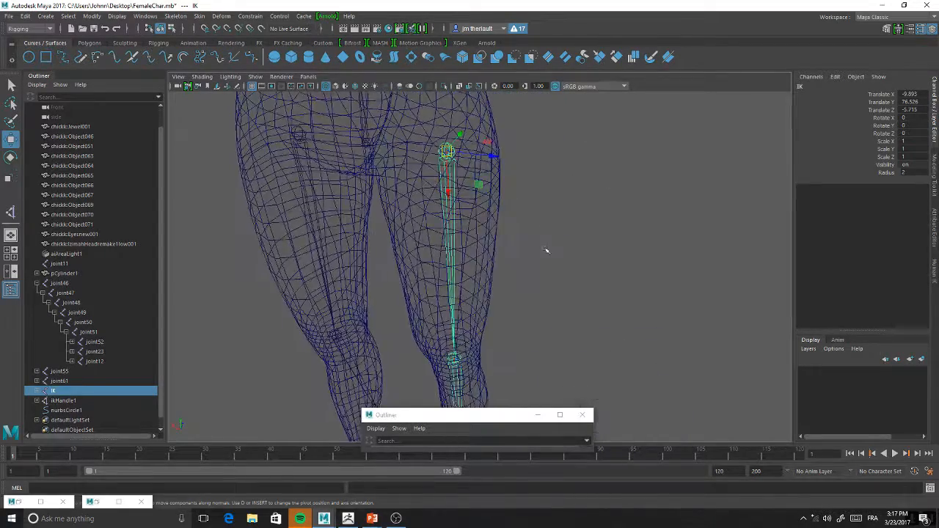
{"action": "middle_click_drag", "start_coordinate": [528, 195], "coordinate": [554, 197], "text": "alt"}
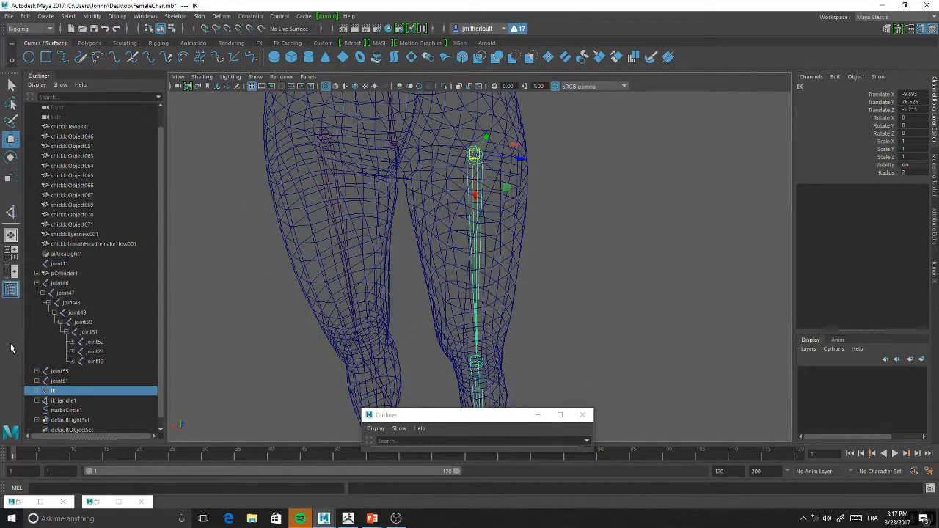
{"action": "left_click_drag", "start_coordinate": [519, 157], "coordinate": [475, 159]}
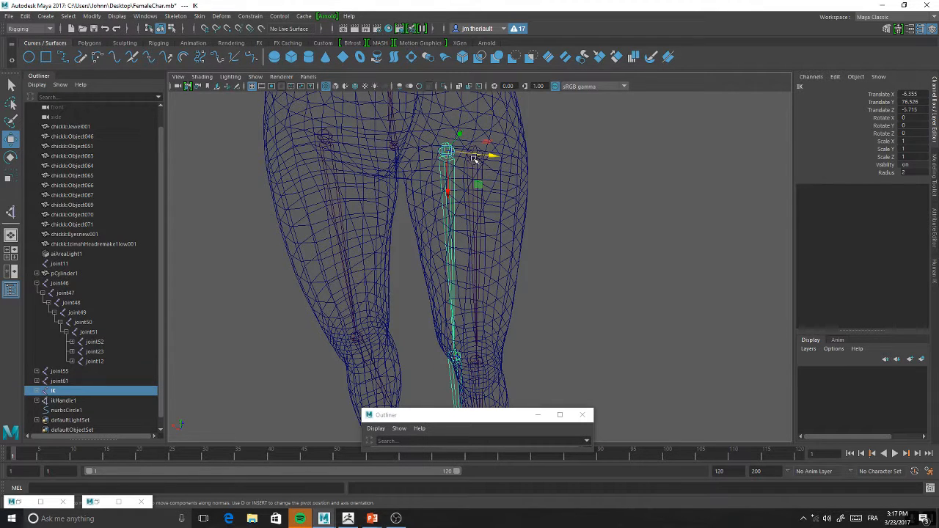
{"action": "left_click", "coordinate": [476, 161]}
{"action": "left_click", "coordinate": [446, 206]}
{"action": "left_click_drag", "start_coordinate": [497, 157], "coordinate": [516, 157]}
Nudge the left leg's IK root joint to about X -9.92, near the overlapping leg chain
{"action": "right_click", "coordinate": [880, 212]}
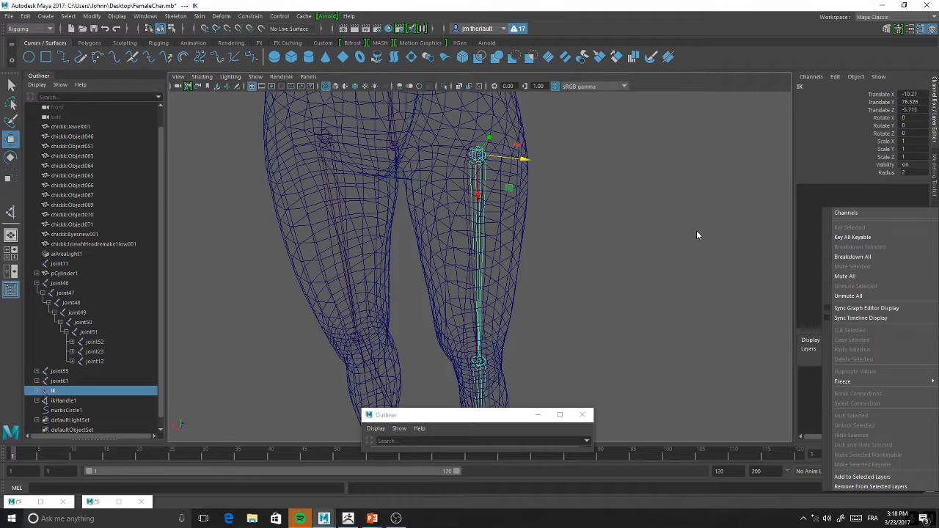
{"action": "left_click", "coordinate": [525, 165]}
{"action": "middle_click_drag", "start_coordinate": [525, 165], "coordinate": [557, 190], "text": "alt"}
{"action": "left_click_drag", "start_coordinate": [541, 173], "coordinate": [538, 175]}
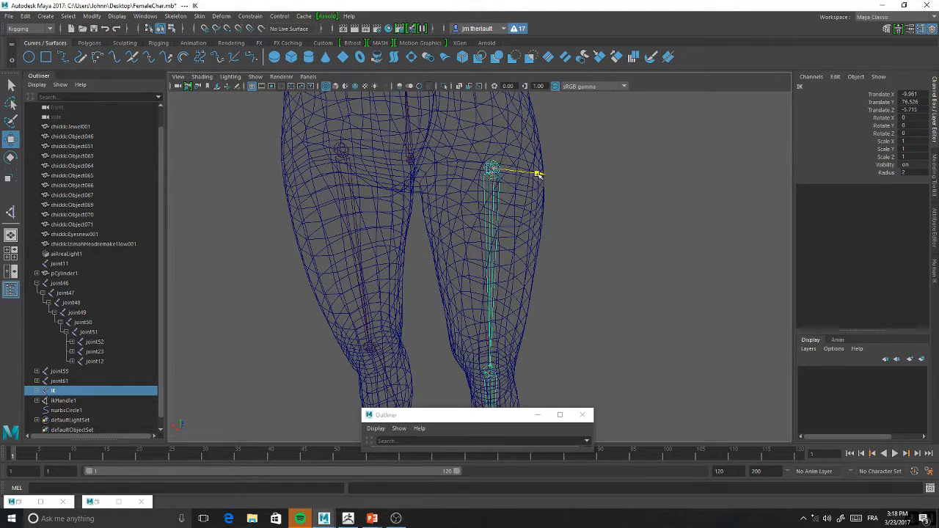
{"action": "middle_click_drag", "start_coordinate": [617, 166], "coordinate": [613, 186], "text": "alt"}
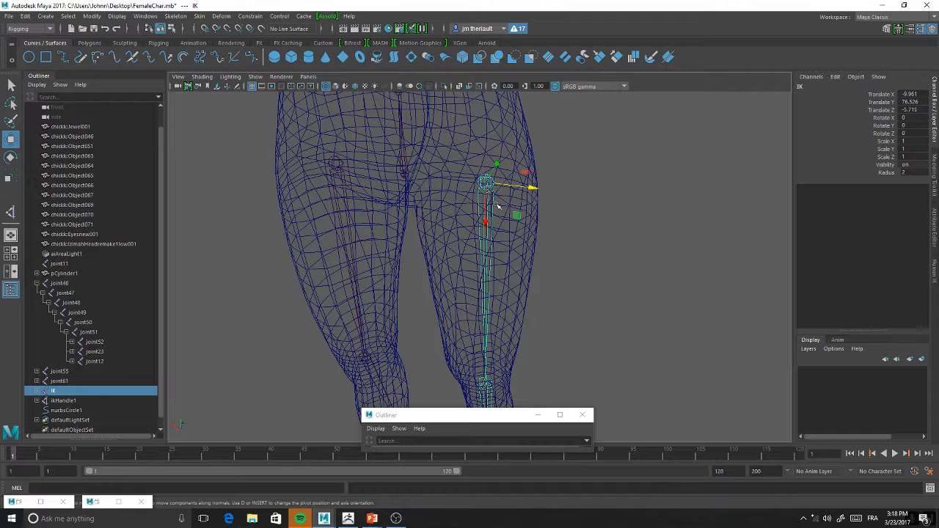
{"action": "right_click", "coordinate": [867, 203]}
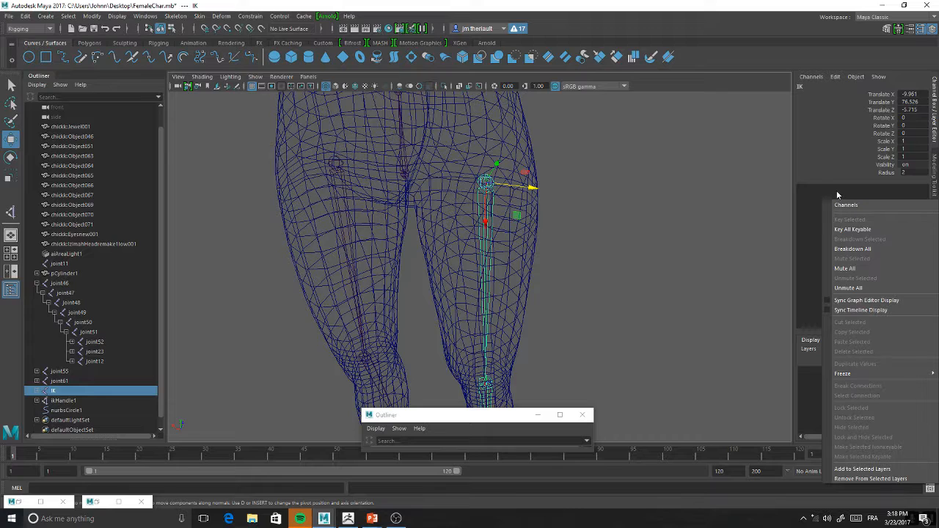
{"action": "left_click", "coordinate": [548, 187]}
{"action": "scroll", "coordinate": [559, 188], "scroll_direction": "up", "scroll_amount": 5}
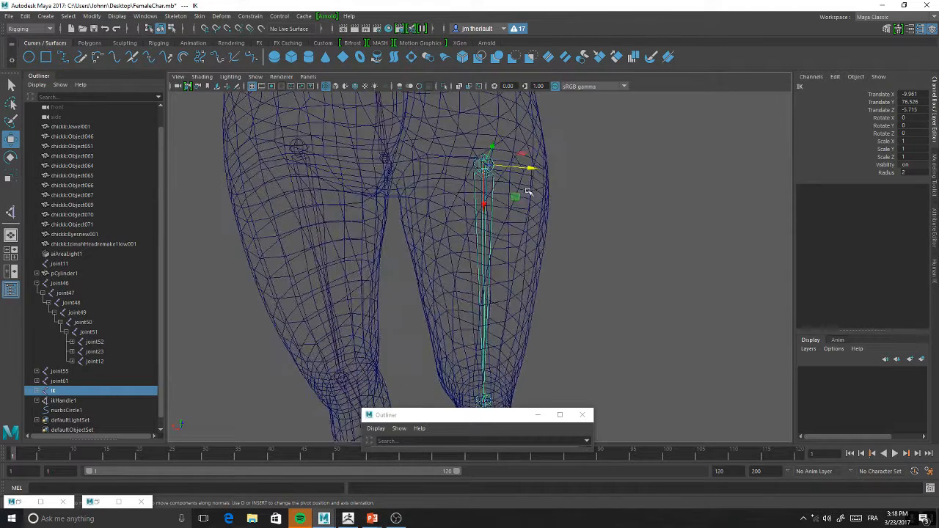
{"action": "mouse_move", "coordinate": [531, 169]}
{"action": "left_mouse_down"}
{"action": "mouse_move", "coordinate": [508, 168]}
{"action": "mouse_move", "coordinate": [522, 169]}
{"action": "left_mouse_up"}
Check the IK hierarchy and move the left leg's IK root joint inward to about X -5.63
{"action": "left_click", "coordinate": [35, 393]}
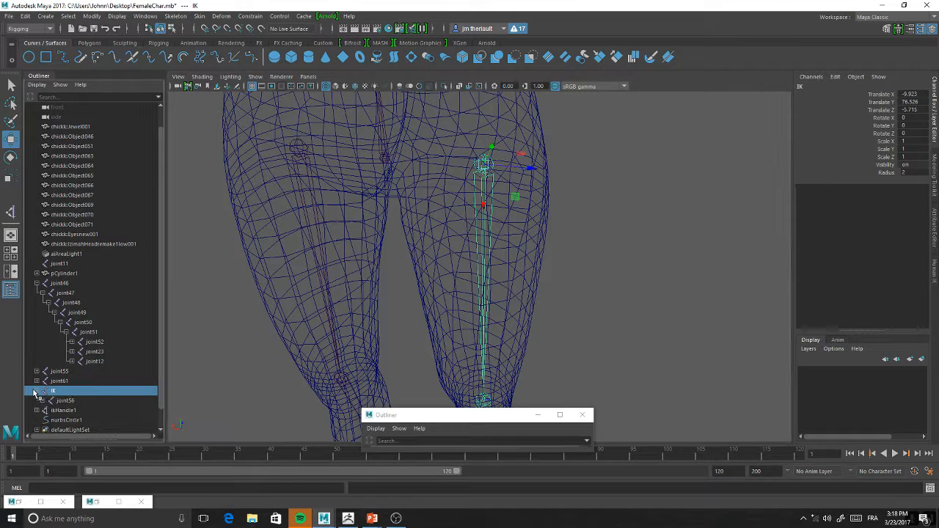
{"action": "left_click", "coordinate": [36, 391]}
{"action": "left_click", "coordinate": [64, 402]}
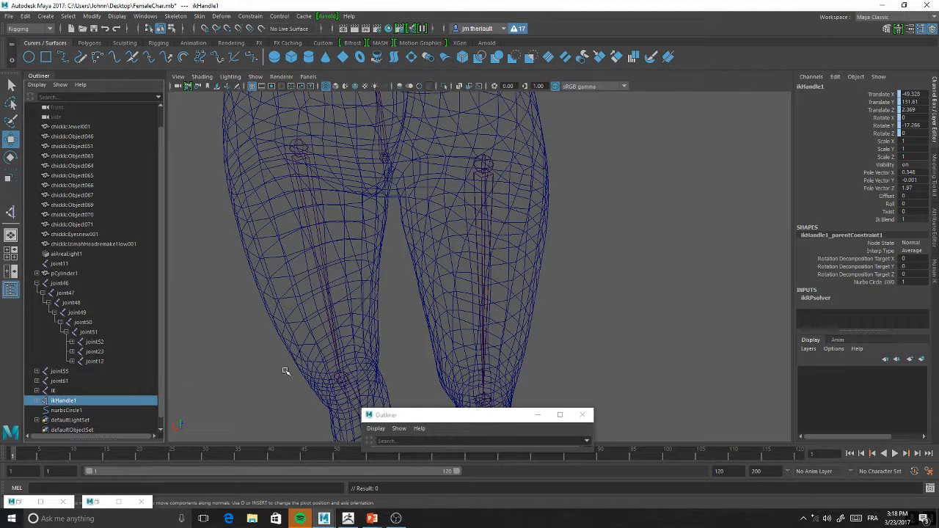
{"action": "scroll", "coordinate": [505, 292], "scroll_direction": "down", "scroll_amount": 3}
{"action": "scroll", "coordinate": [505, 292], "scroll_direction": "down", "scroll_amount": 4}
{"action": "left_click", "coordinate": [464, 154]}
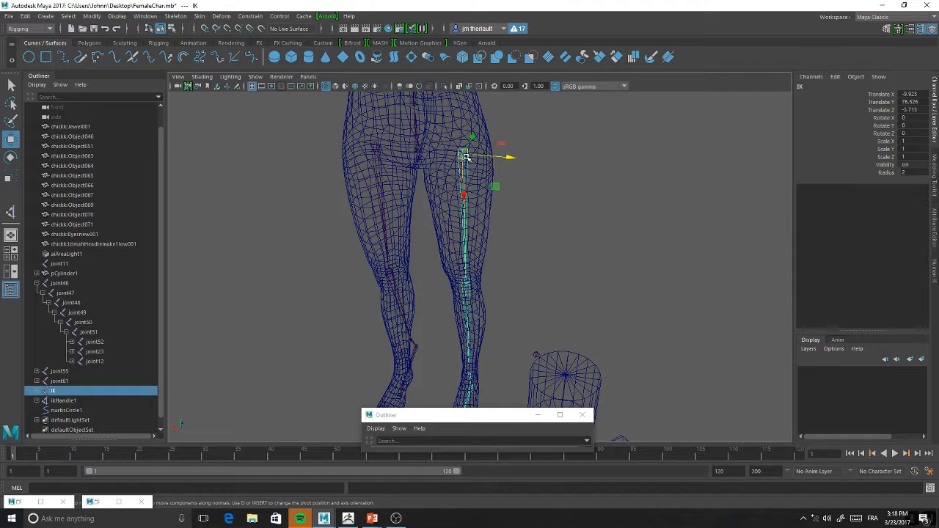
{"action": "left_click_drag", "start_coordinate": [493, 158], "coordinate": [458, 161]}
Rename joint55, the root of the left leg's second joint chain, as FK
{"action": "left_click", "coordinate": [464, 160]}
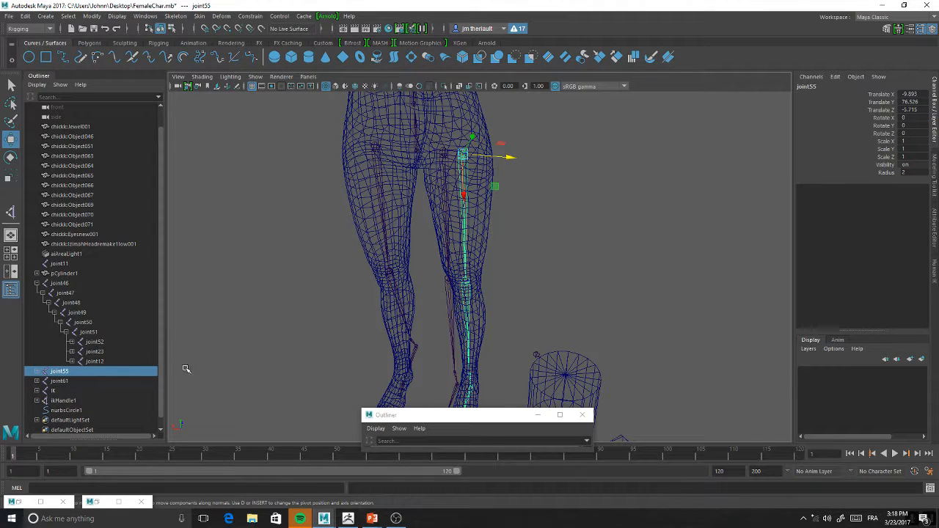
{"action": "double_click", "coordinate": [69, 372]}
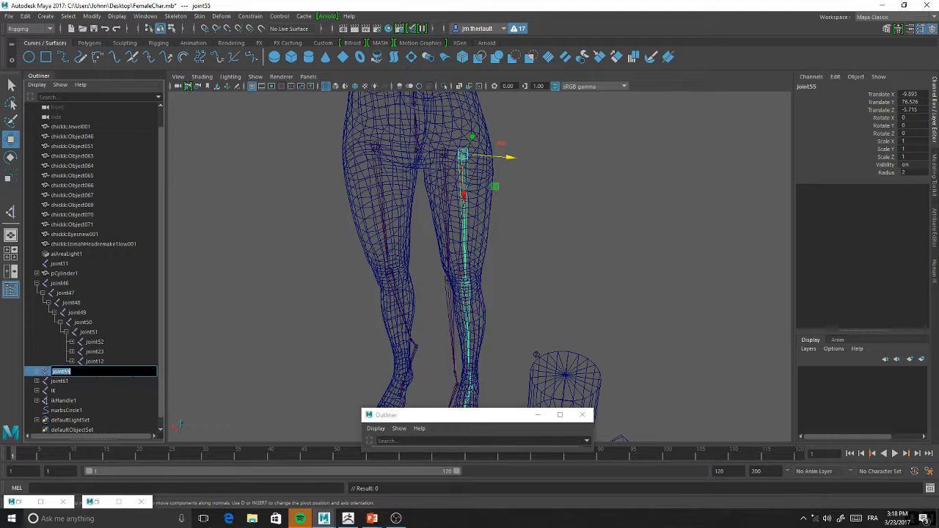
{"action": "type", "text": "FK"}
{"action": "key", "text": "Return"}
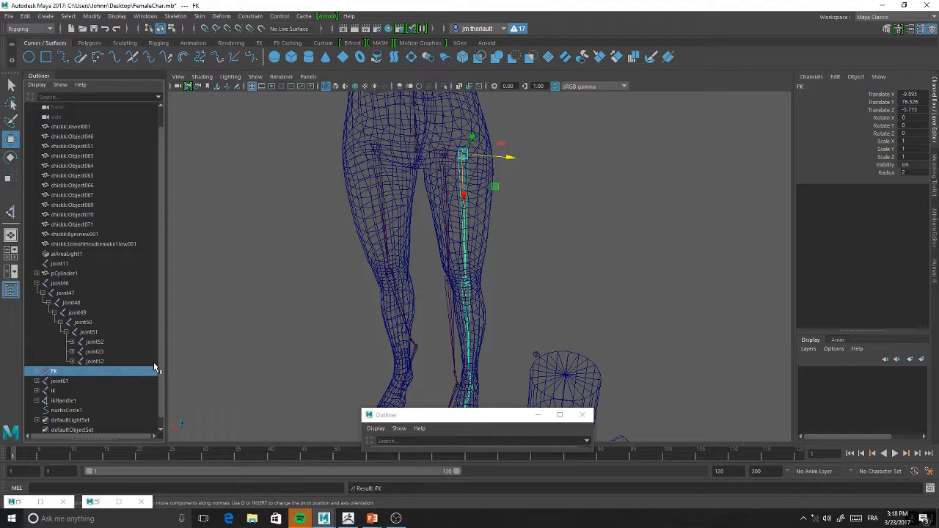
Undo the FK rename and place the left leg's IK root joint at about X -7.99
{"action": "left_click", "coordinate": [443, 150]}
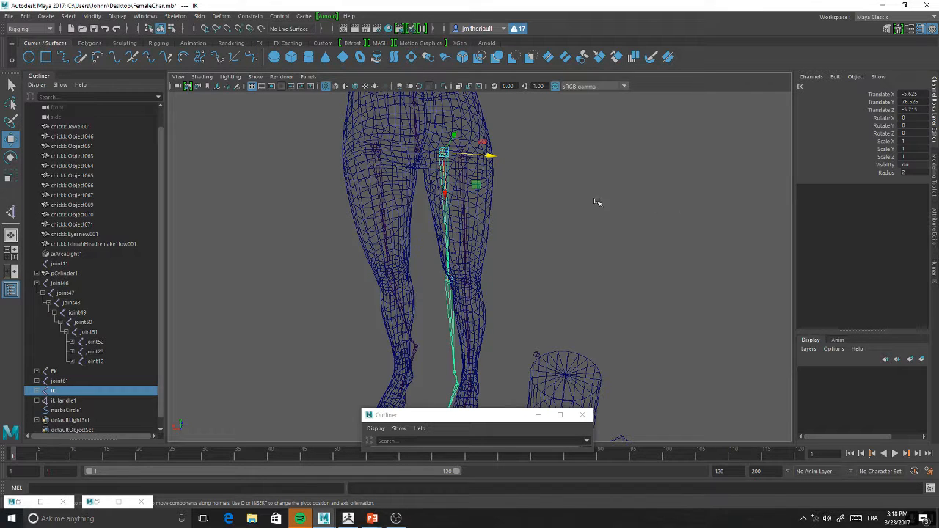
{"action": "left_click_drag", "start_coordinate": [490, 155], "coordinate": [494, 155]}
{"action": "key", "text": "ctrl+z"}
{"action": "key", "text": "ctrl+z"}
{"action": "key", "text": "ctrl+z"}
{"action": "key", "text": "ctrl+z"}
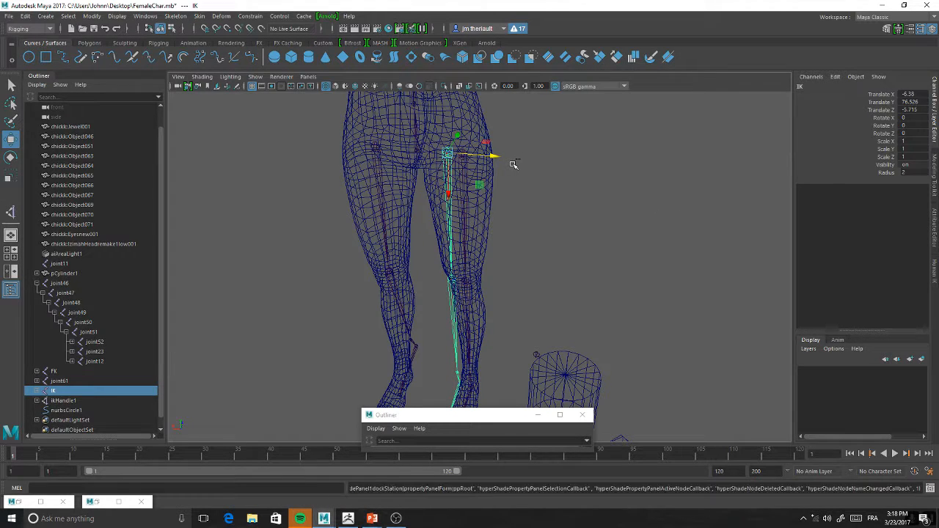
{"action": "left_click_drag", "start_coordinate": [499, 154], "coordinate": [502, 160]}
{"action": "scroll", "coordinate": [601, 204], "scroll_direction": "up", "scroll_amount": 8}
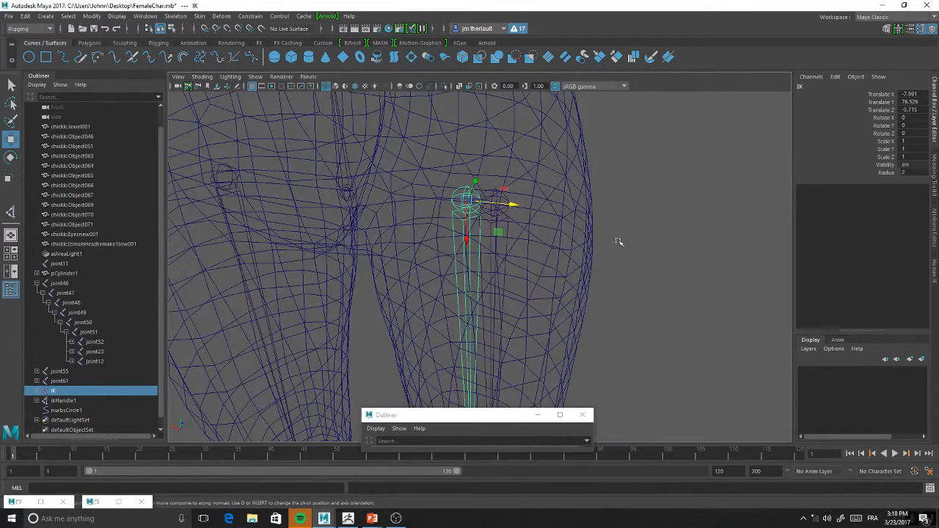
Open the Add Attribute dialog for joint55 at the left hip and check its Control and New options
{"action": "left_click", "coordinate": [490, 200]}
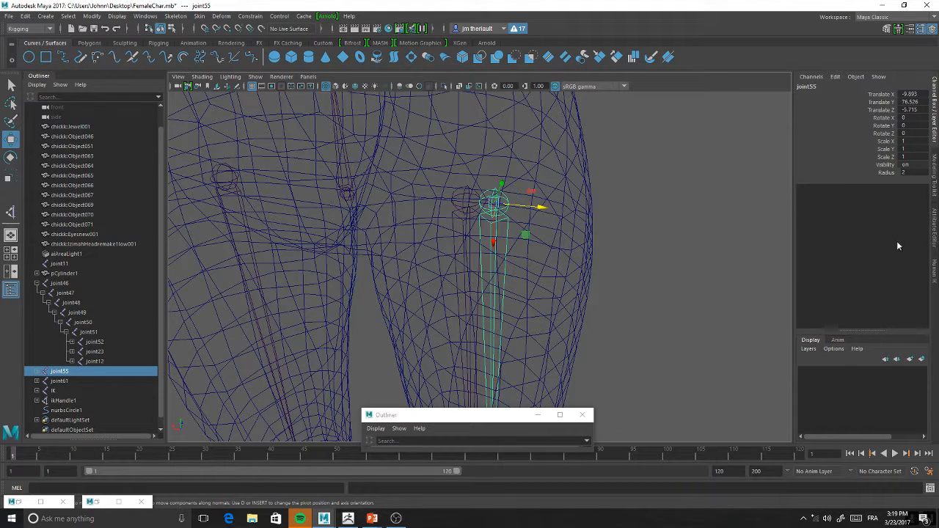
{"action": "left_click", "coordinate": [935, 222]}
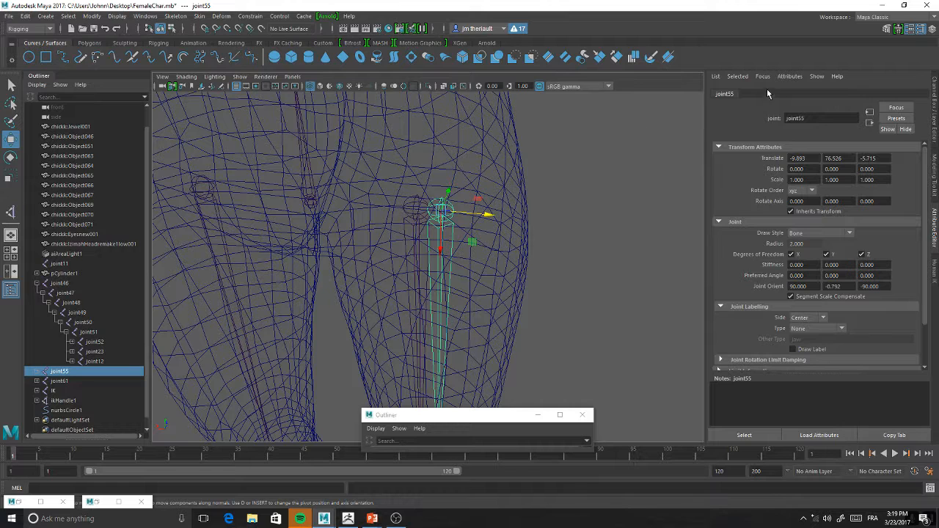
{"action": "left_click", "coordinate": [790, 76]}
{"action": "left_click", "coordinate": [795, 87]}
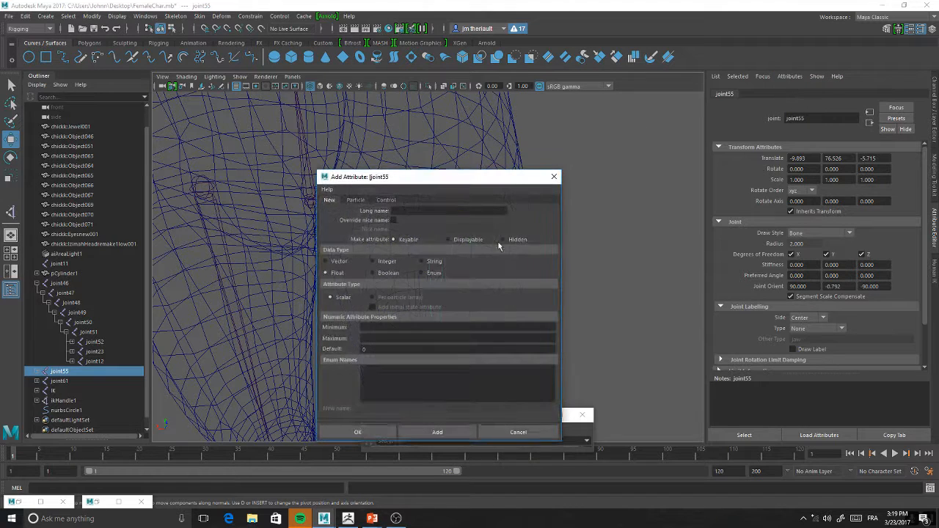
{"action": "left_click", "coordinate": [387, 200]}
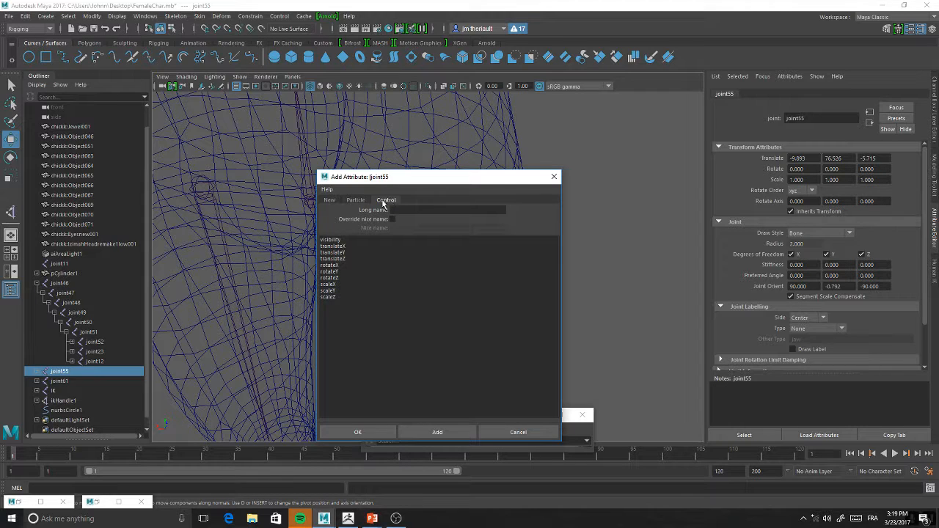
{"action": "left_click", "coordinate": [330, 200]}
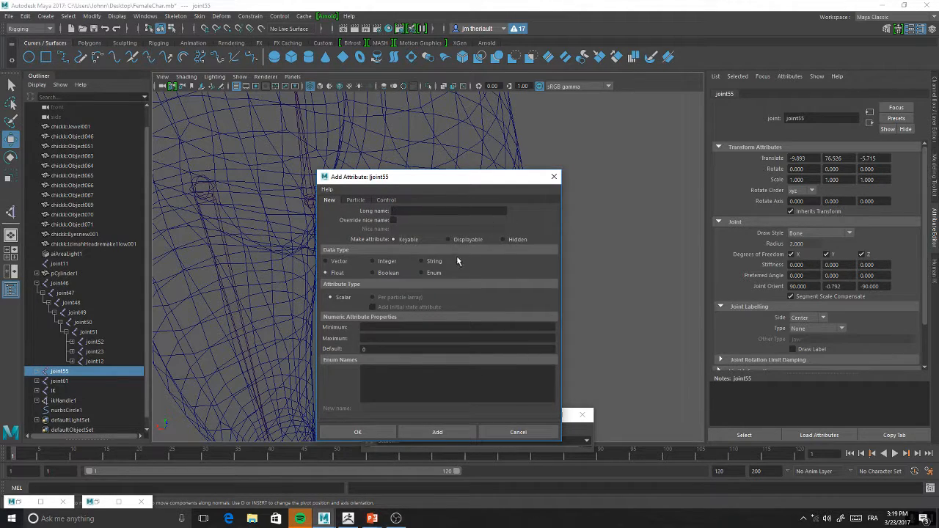
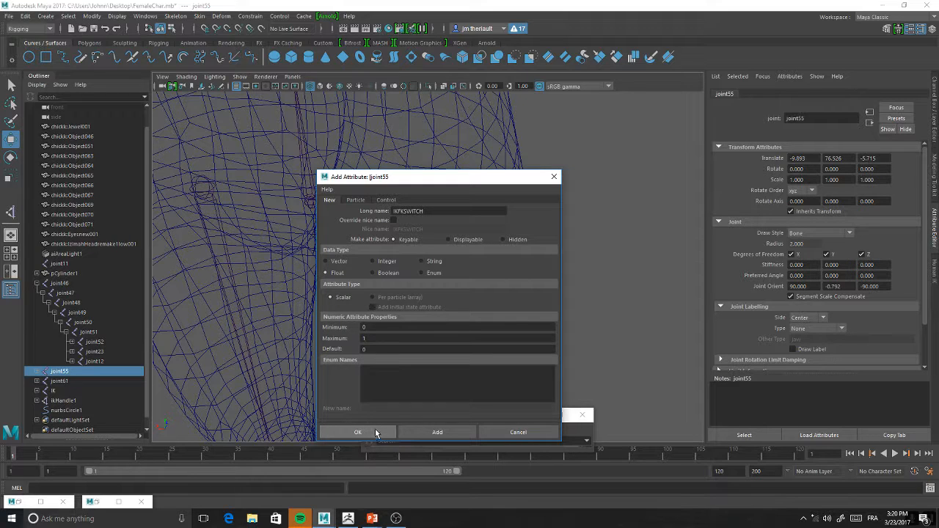
Discard the new attribute on joint55 and move the floating Outliner window away from the leg
{"action": "left_click", "coordinate": [519, 434]}
{"action": "key", "text": "f"}
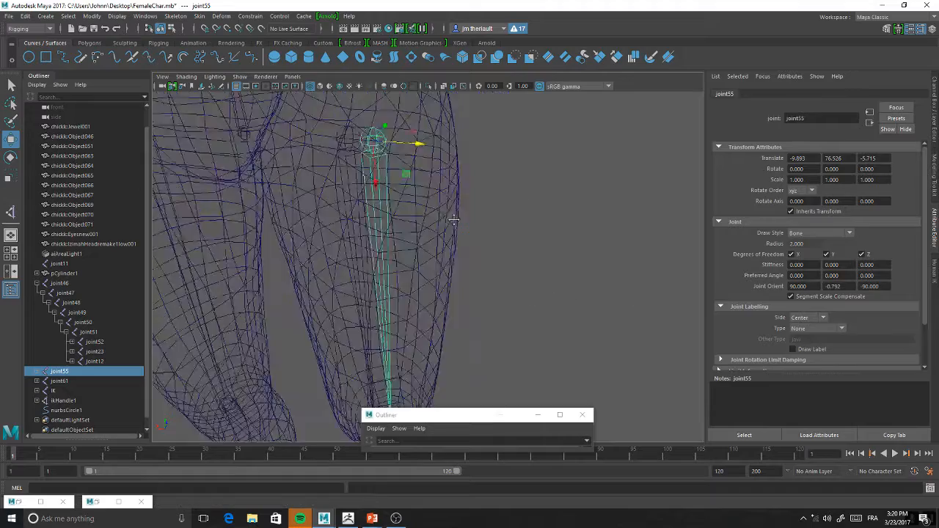
{"action": "left_click_drag", "start_coordinate": [475, 417], "coordinate": [616, 284]}
Examine the left leg's joint chains from the hip down to the foot
{"action": "middle_click_drag", "start_coordinate": [464, 393], "coordinate": [453, 299], "text": "alt"}
{"action": "scroll", "coordinate": [458, 336], "scroll_direction": "down", "scroll_amount": 5}
{"action": "scroll", "coordinate": [454, 299], "scroll_direction": "up", "scroll_amount": 2}
{"action": "left_click_drag", "start_coordinate": [454, 299], "coordinate": [421, 287], "text": "alt"}
{"action": "scroll", "coordinate": [422, 287], "scroll_direction": "up", "scroll_amount": 2}
{"action": "middle_click_drag", "start_coordinate": [422, 233], "coordinate": [402, 304], "text": "alt"}
{"action": "scroll", "coordinate": [401, 308], "scroll_direction": "down", "scroll_amount": 2}
{"action": "left_click_drag", "start_coordinate": [398, 312], "coordinate": [428, 297], "text": "alt"}
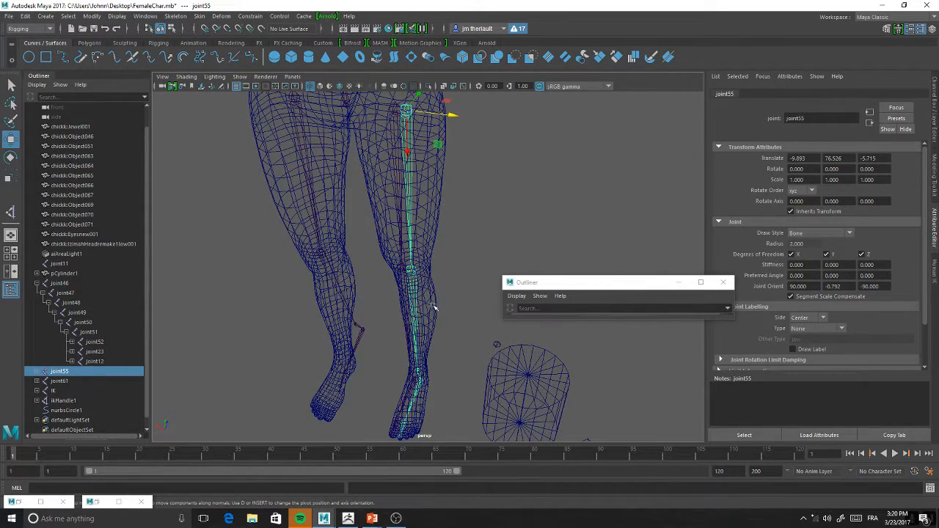
{"action": "left_click_drag", "start_coordinate": [423, 263], "coordinate": [442, 277], "text": "alt"}
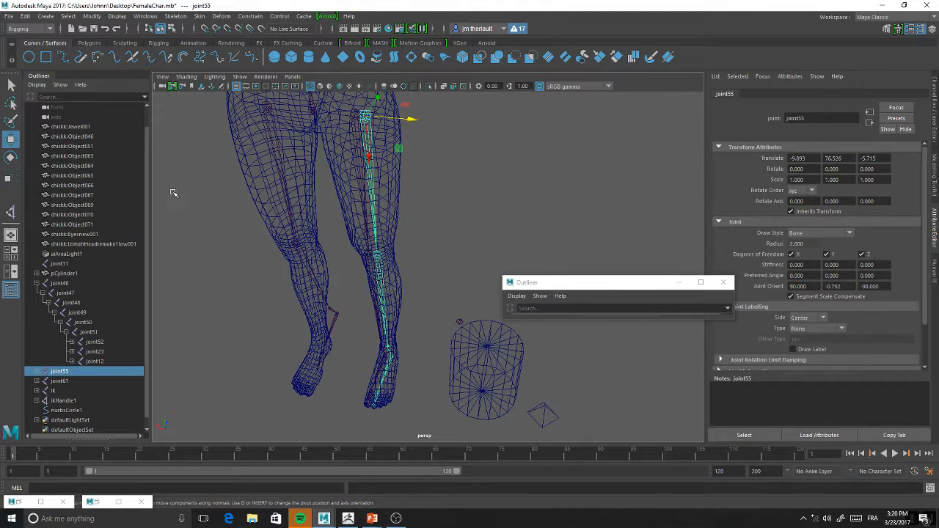
{"action": "left_click_drag", "start_coordinate": [386, 176], "coordinate": [397, 208], "text": "alt"}
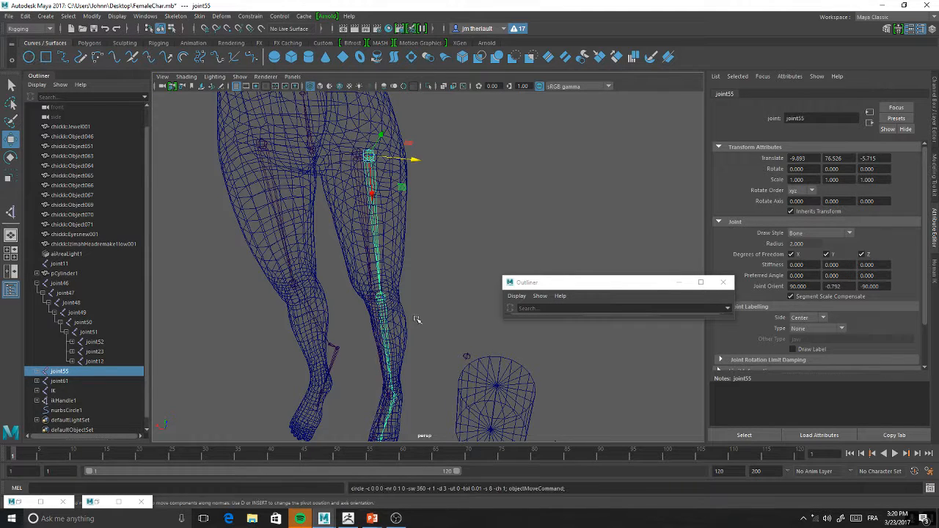
Create a NURBS circle, place it at the left hip joint and scale it up to surround the upper thigh
{"action": "left_click", "coordinate": [29, 56]}
{"action": "left_click_drag", "start_coordinate": [369, 369], "coordinate": [346, 77], "text": "alt"}
{"action": "middle_click_drag", "start_coordinate": [343, 110], "coordinate": [353, 199], "text": "alt"}
{"action": "left_click_drag", "start_coordinate": [316, 229], "coordinate": [347, 231]}
{"action": "key", "text": "r"}
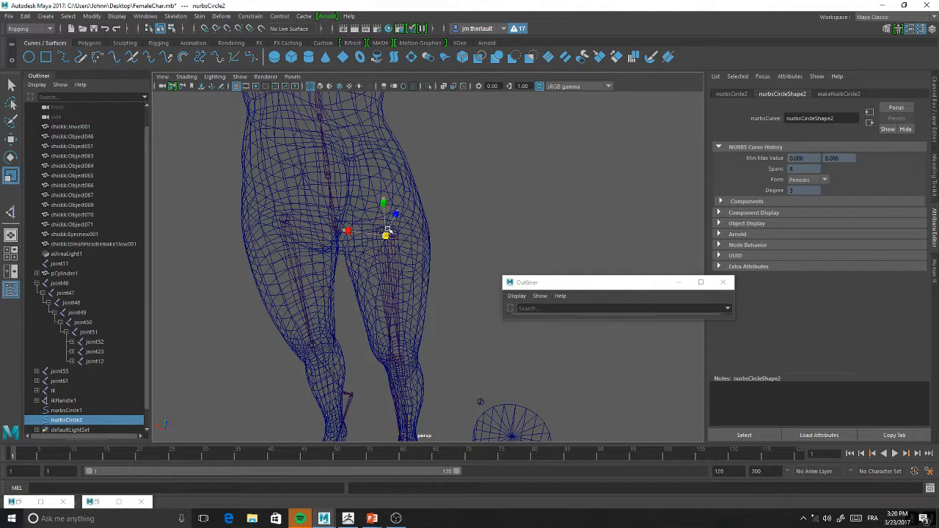
{"action": "left_click_drag", "start_coordinate": [386, 235], "coordinate": [359, 266]}
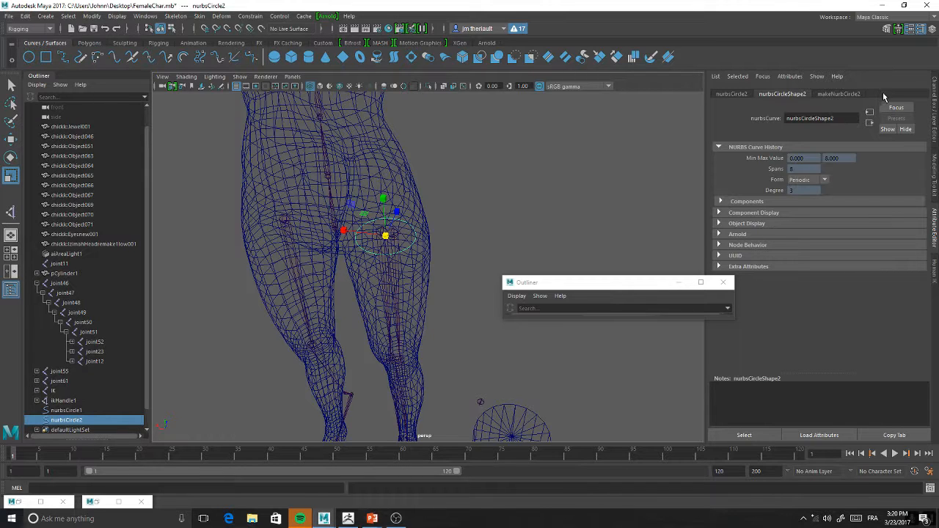
Add a keyable float attribute IKFK_Switch to the hip circle with minimum 0, maximum 1 and default 0
{"action": "left_click", "coordinate": [790, 76]}
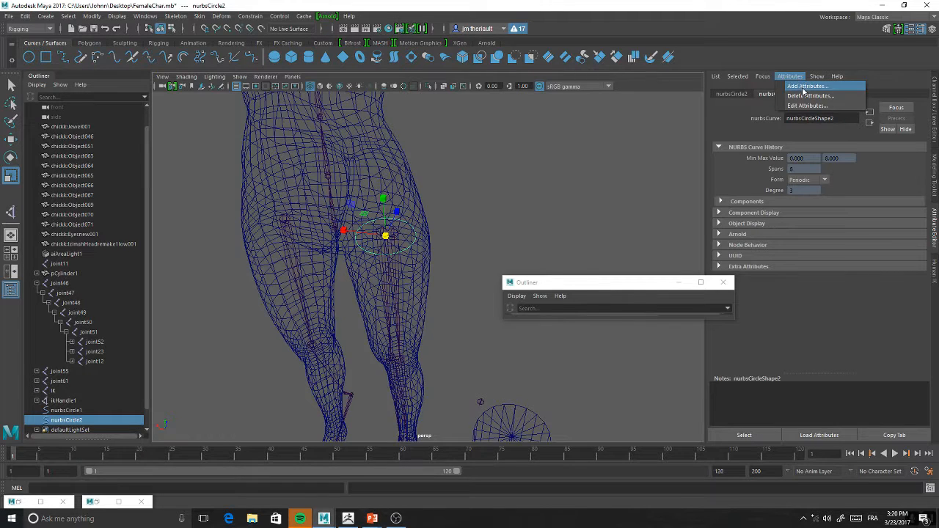
{"action": "left_click", "coordinate": [800, 88]}
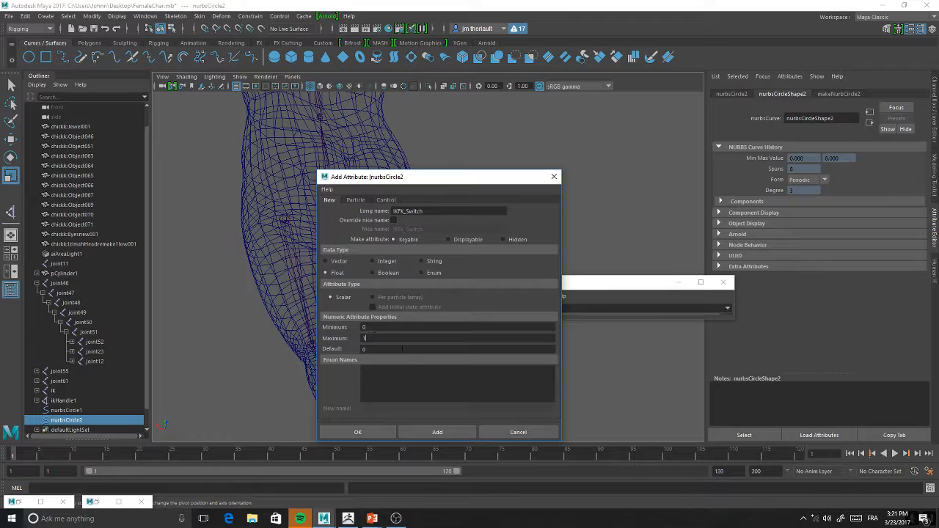
{"action": "left_click", "coordinate": [386, 433]}
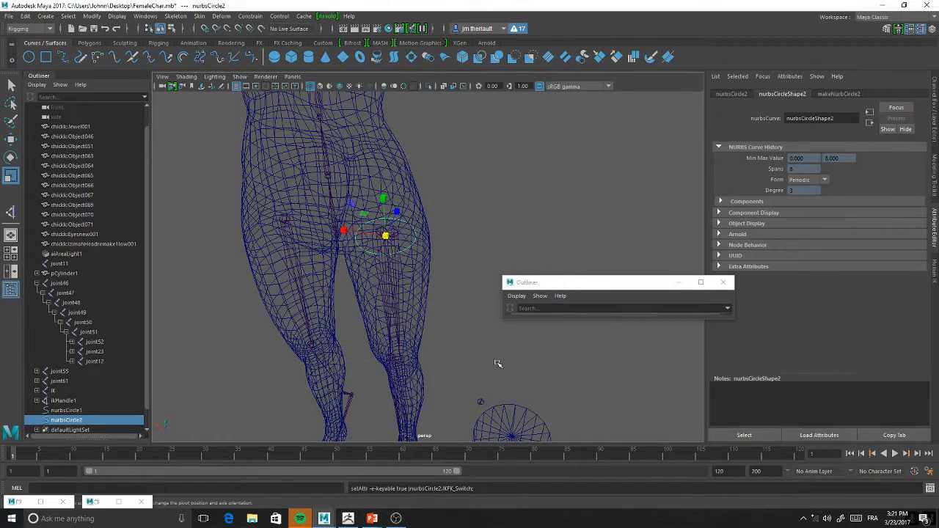
Rename joint55, the root of the left leg's second joint chain, as FK
{"action": "left_click_drag", "start_coordinate": [489, 222], "coordinate": [365, 229], "text": "alt"}
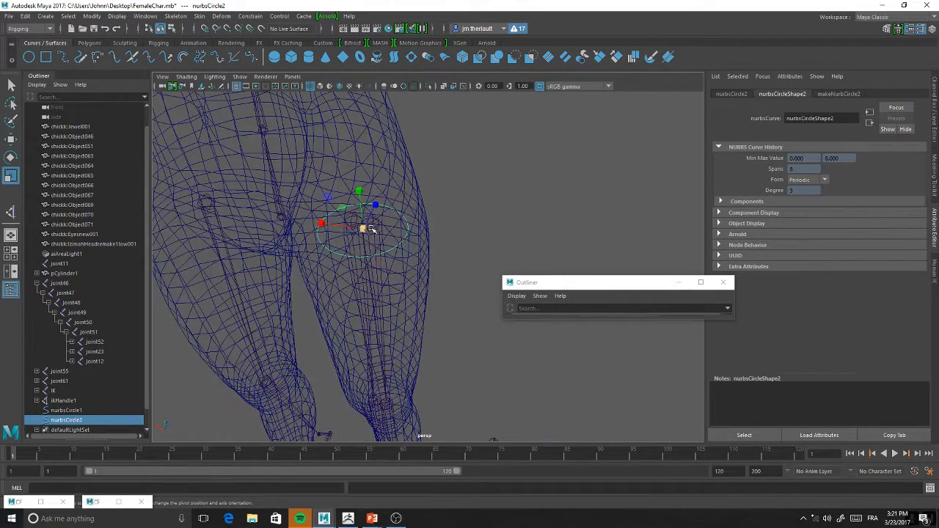
{"action": "key", "text": "w"}
{"action": "left_click", "coordinate": [486, 199]}
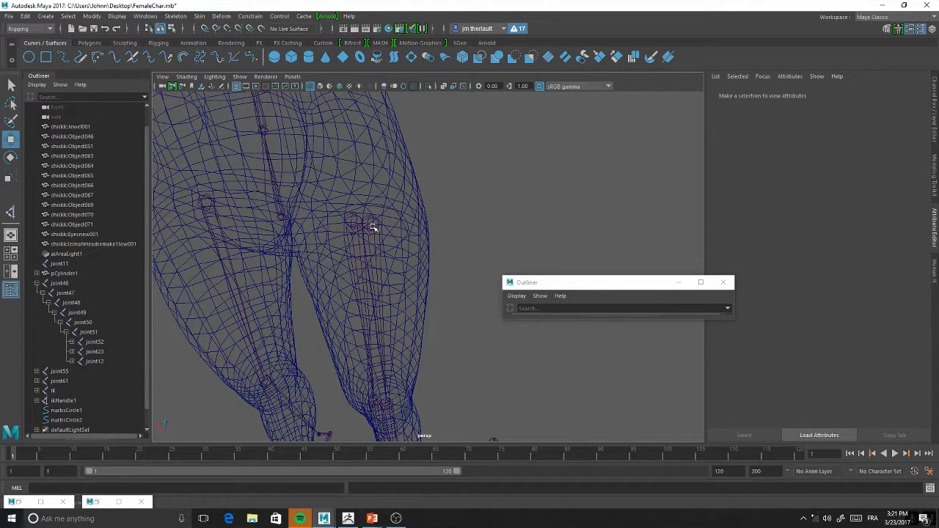
{"action": "left_click", "coordinate": [373, 229]}
{"action": "left_click_drag", "start_coordinate": [393, 247], "coordinate": [428, 239], "text": "alt"}
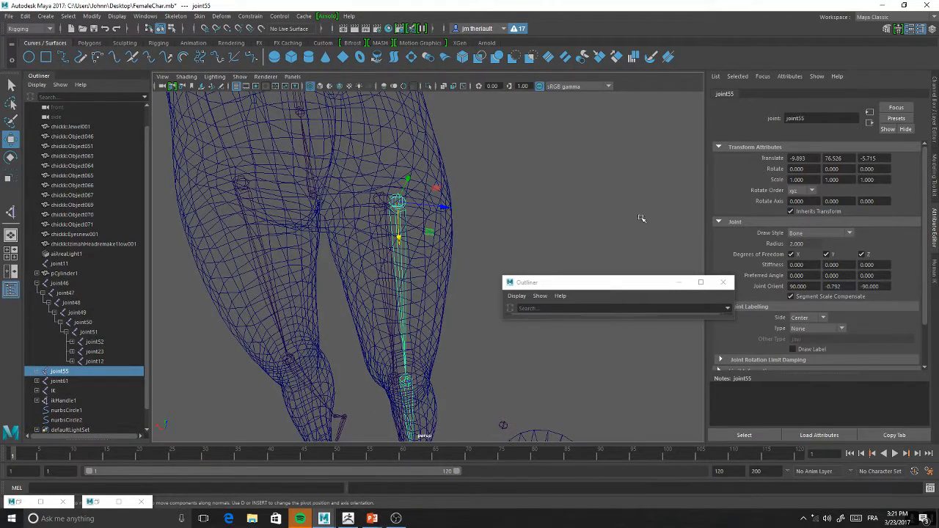
{"action": "double_click", "coordinate": [58, 371]}
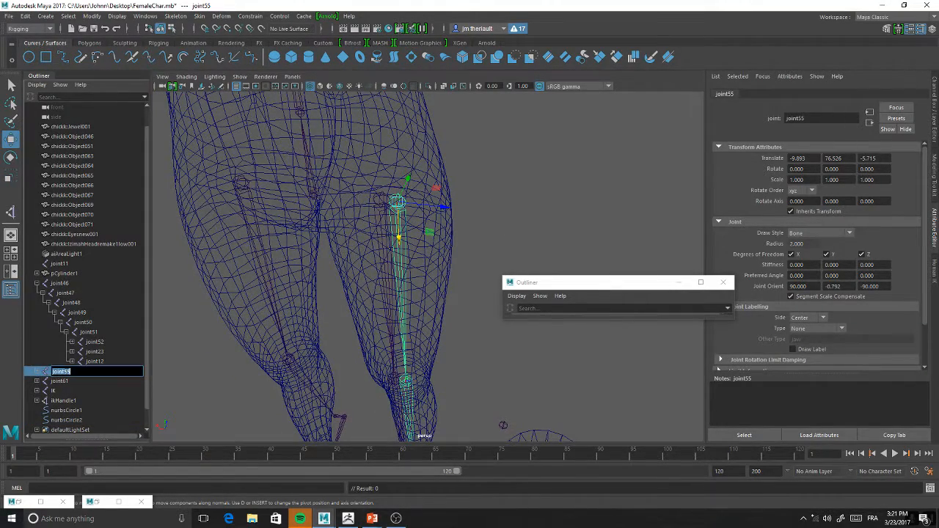
{"action": "key", "text": "BackSpace"}
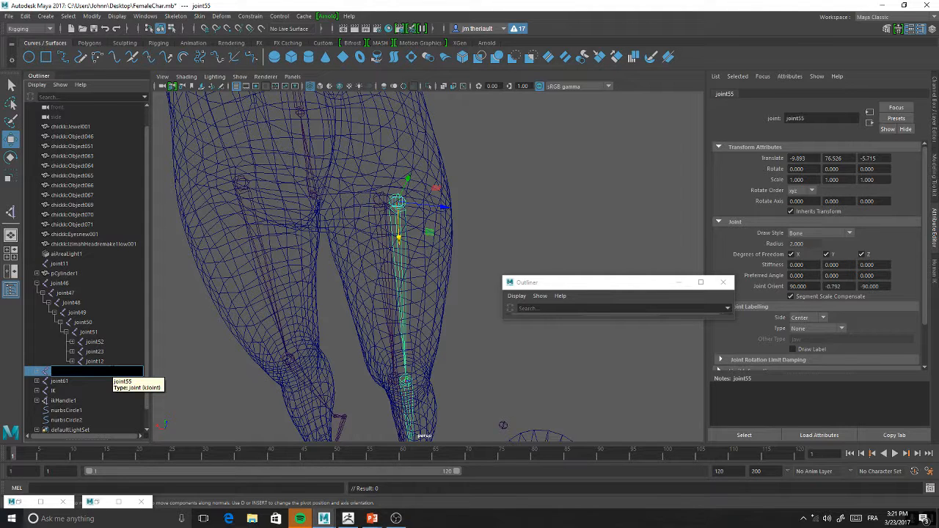
{"action": "type", "text": "FK"}
{"action": "key", "text": "Return"}
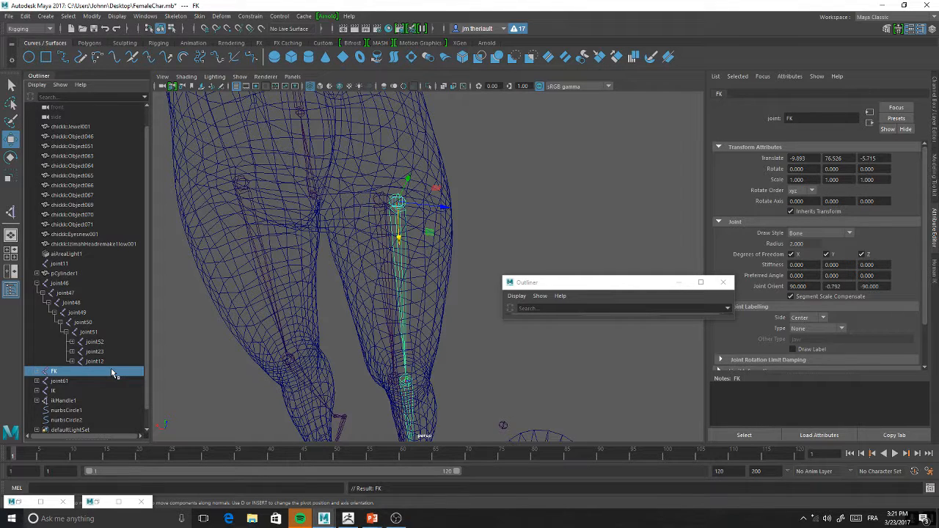
Move the left leg's IK root joint outward to about X -9.84, over the FK root, and check the hip circle
{"action": "left_click", "coordinate": [376, 204]}
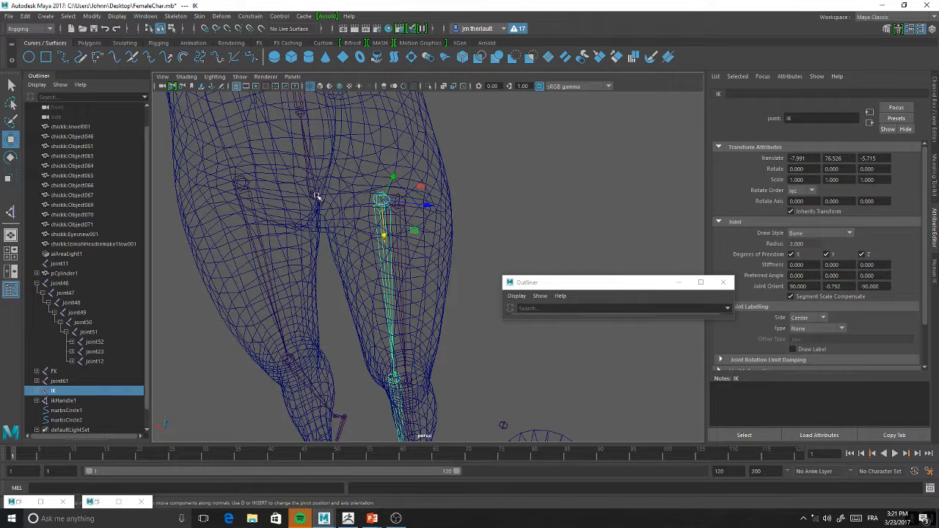
{"action": "left_click_drag", "start_coordinate": [418, 206], "coordinate": [435, 208]}
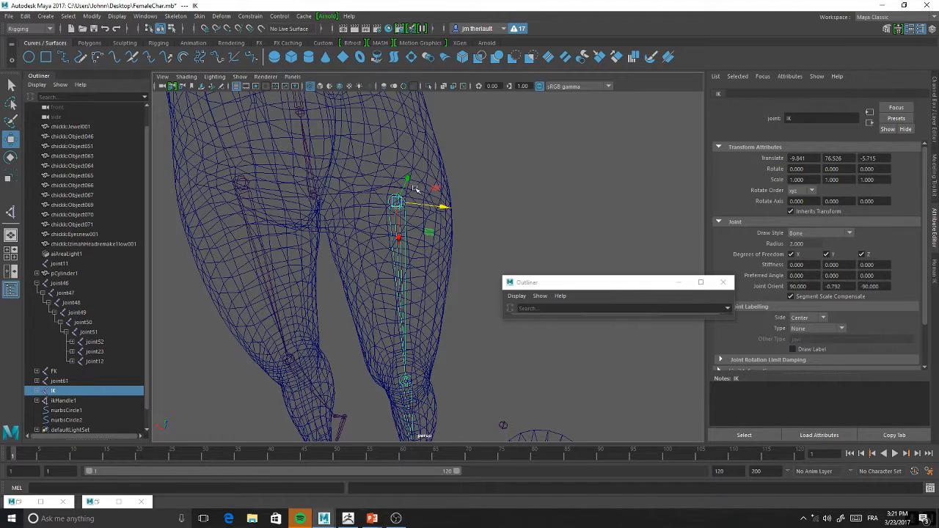
{"action": "left_click", "coordinate": [419, 229]}
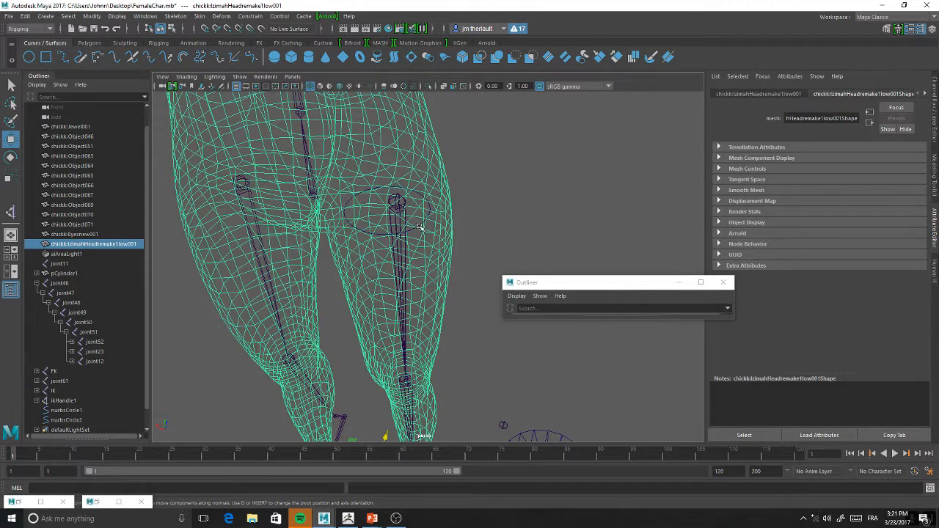
{"action": "left_click", "coordinate": [421, 228]}
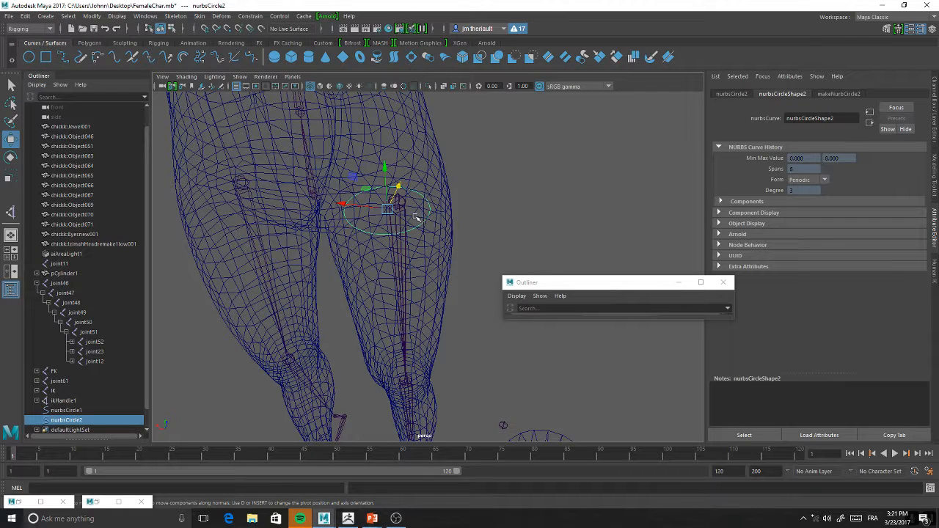
{"action": "left_click_drag", "start_coordinate": [460, 222], "coordinate": [404, 193], "text": "alt"}
{"action": "left_click", "coordinate": [396, 192]}
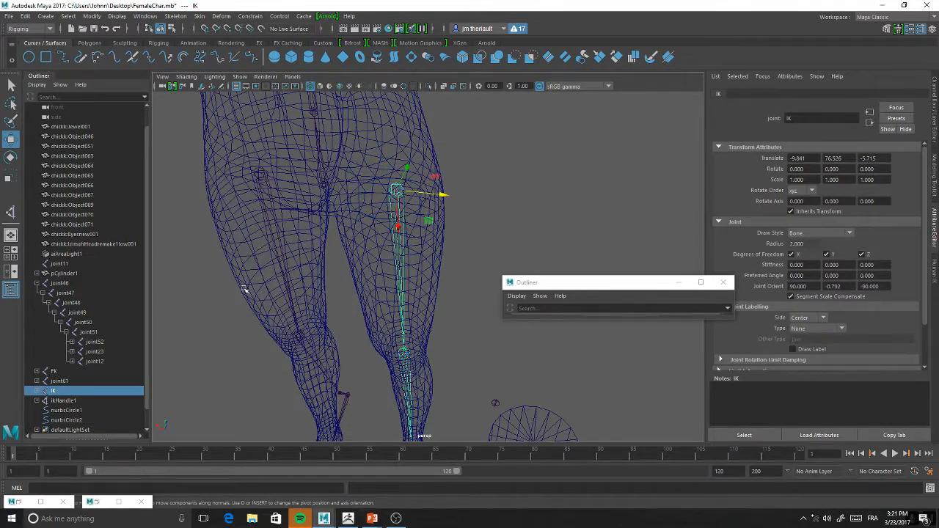
{"action": "middle_click_drag", "start_coordinate": [405, 289], "coordinate": [396, 216], "text": "alt"}
{"action": "left_click_drag", "start_coordinate": [396, 216], "coordinate": [403, 236], "text": "alt"}
{"action": "left_click_drag", "start_coordinate": [408, 373], "coordinate": [400, 316], "text": "alt"}
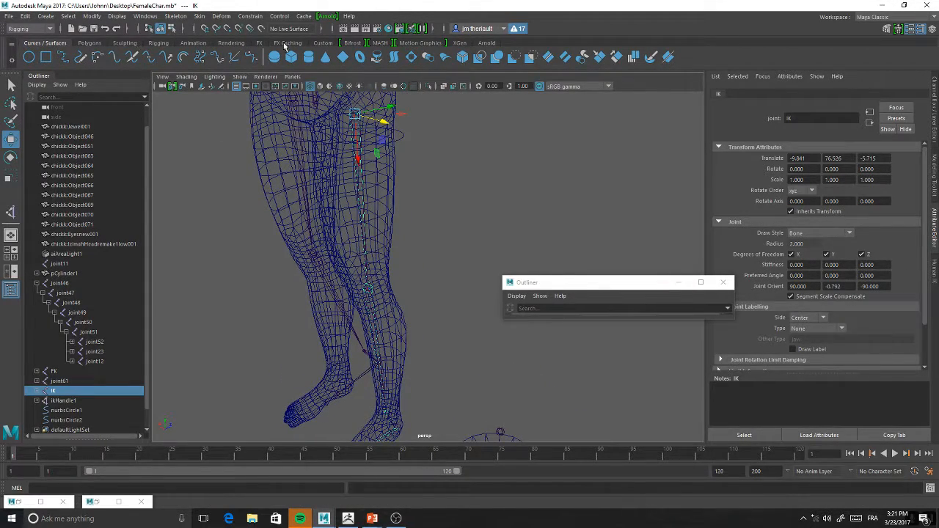
Show the rigging tools and try to start an IK handle on the left leg
{"action": "left_click", "coordinate": [157, 45]}
{"action": "left_click", "coordinate": [64, 58]}
{"action": "mouse_move", "coordinate": [400, 217]}
{"action": "middle_mouse_down", "text": "alt"}
{"action": "mouse_move", "coordinate": [394, 206]}
{"action": "mouse_move", "coordinate": [390, 226]}
{"action": "middle_mouse_up", "text": "alt"}
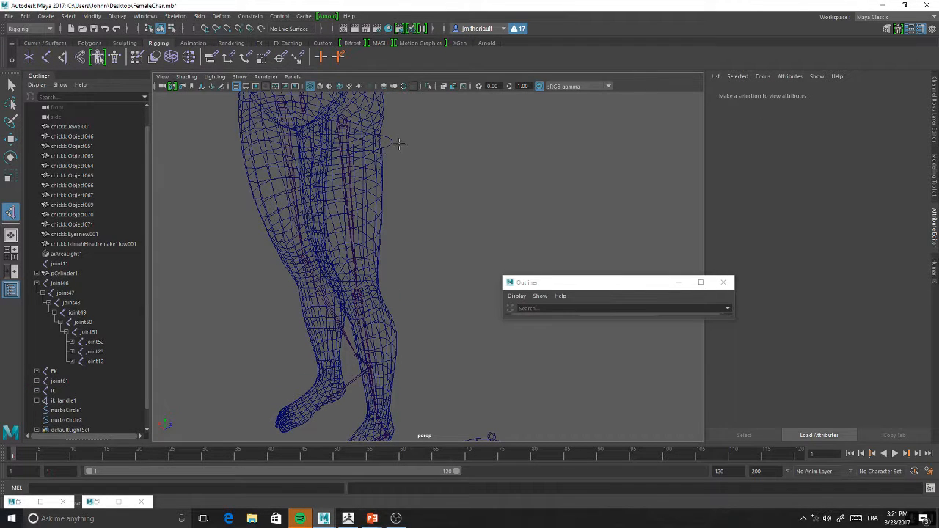
{"action": "key", "text": "w"}
Isolate the left leg's IK joint chain in the viewport
{"action": "left_click", "coordinate": [341, 121]}
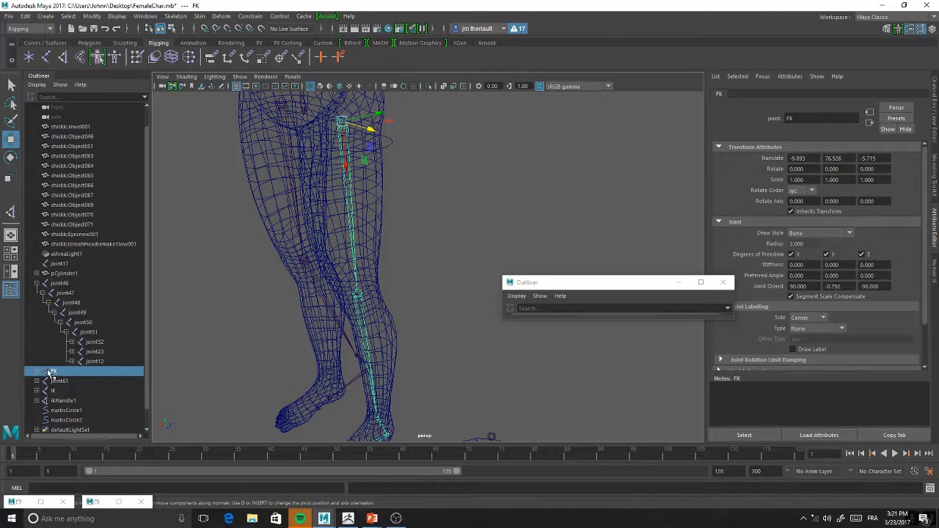
{"action": "left_click", "coordinate": [54, 393]}
{"action": "left_click", "coordinate": [266, 77]}
{"action": "left_click", "coordinate": [239, 76]}
{"action": "mouse_move", "coordinate": [252, 94]}
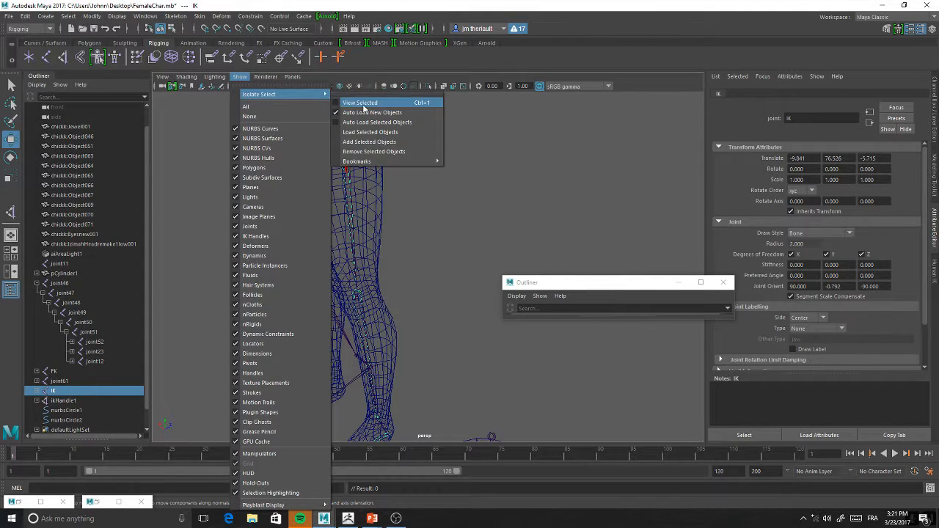
{"action": "left_click", "coordinate": [339, 100]}
{"action": "middle_click_drag", "start_coordinate": [445, 197], "coordinate": [441, 194], "text": "alt"}
{"action": "right_click_drag", "start_coordinate": [442, 194], "coordinate": [429, 156], "text": "alt"}
{"action": "middle_click_drag", "start_coordinate": [429, 156], "coordinate": [420, 149], "text": "alt"}
Add an IK handle from the IK chain's hip joint to the heel joint and hide the handle
{"action": "left_click", "coordinate": [67, 61]}
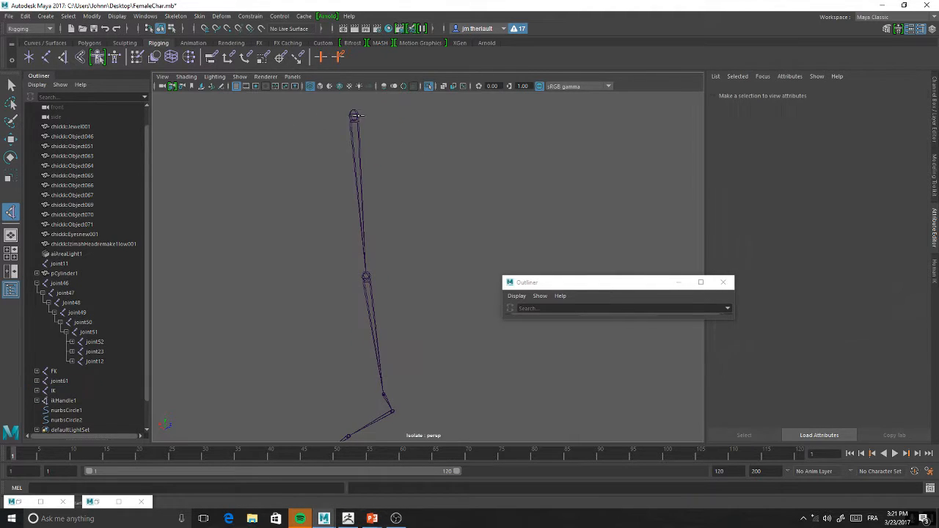
{"action": "left_click", "coordinate": [354, 115]}
{"action": "left_click_drag", "start_coordinate": [357, 115], "coordinate": [412, 272]}
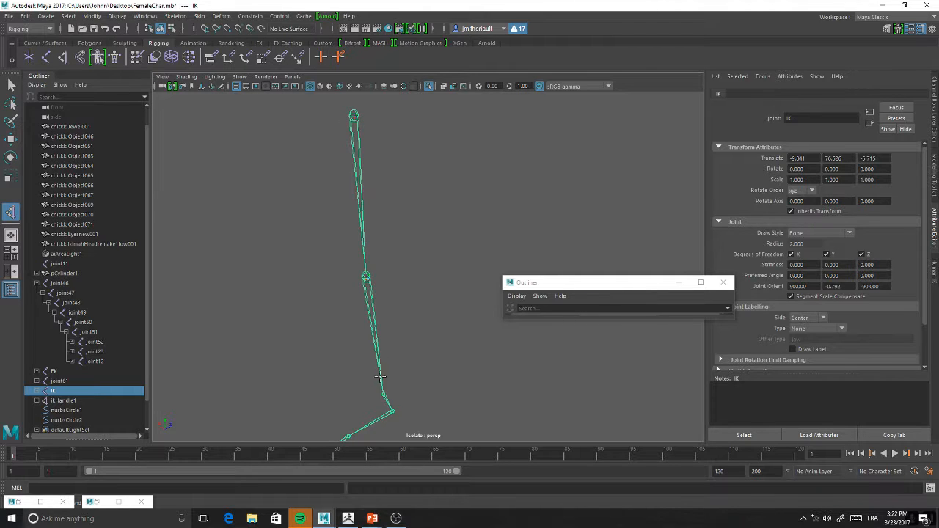
{"action": "left_click", "coordinate": [393, 412]}
{"action": "left_click_drag", "start_coordinate": [421, 252], "coordinate": [397, 251], "text": "alt"}
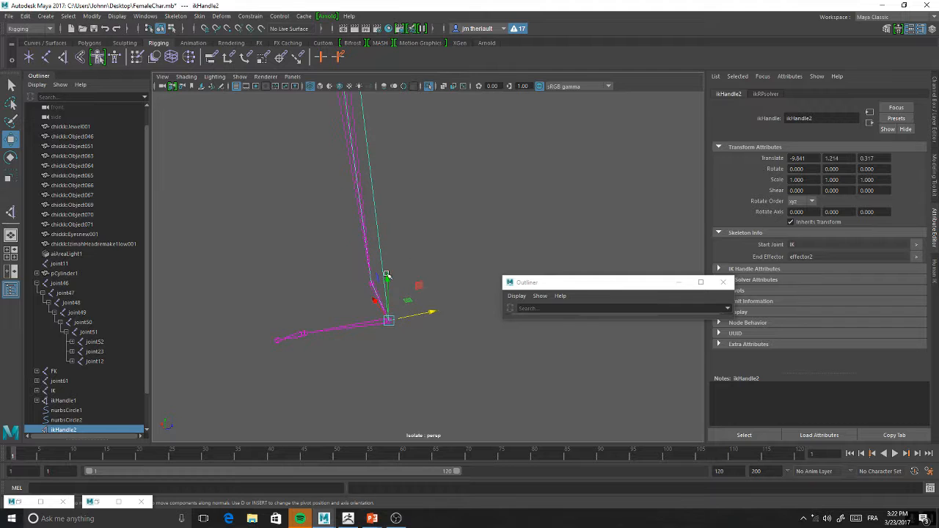
{"action": "middle_click_drag", "start_coordinate": [399, 279], "coordinate": [423, 310], "text": "alt"}
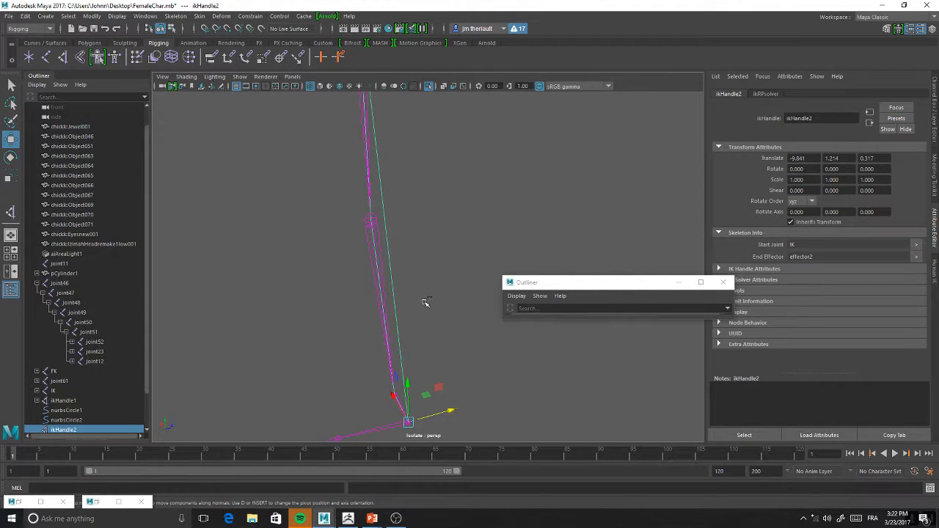
{"action": "key", "text": "ctrl+h"}
{"action": "left_click", "coordinate": [445, 275]}
{"action": "middle_click_drag", "start_coordinate": [409, 275], "coordinate": [405, 317], "text": "alt"}
{"action": "scroll", "coordinate": [404, 313], "scroll_direction": "down", "scroll_amount": 2}
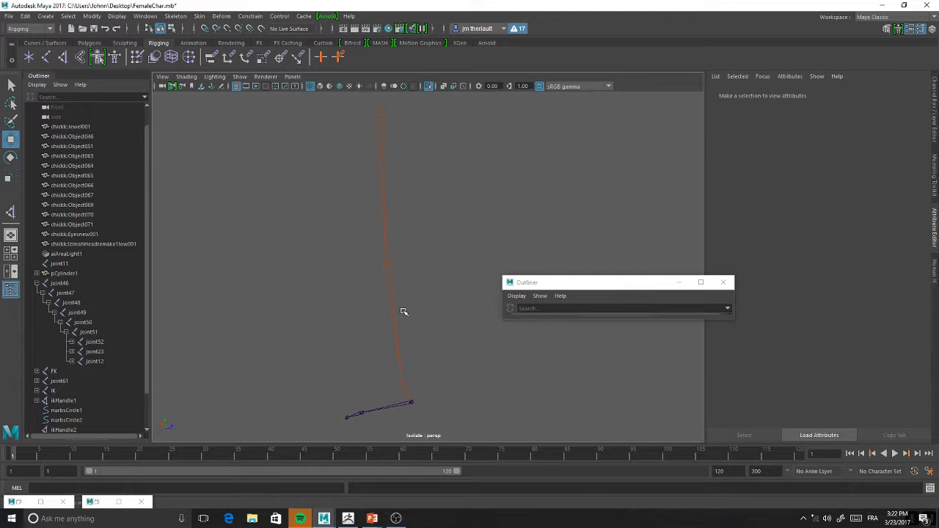
{"action": "middle_click_drag", "start_coordinate": [412, 262], "coordinate": [400, 302], "text": "alt"}
Add another IK handle from the IK chain's hip joint to the ankle joint just above the heel
{"action": "left_click", "coordinate": [62, 57]}
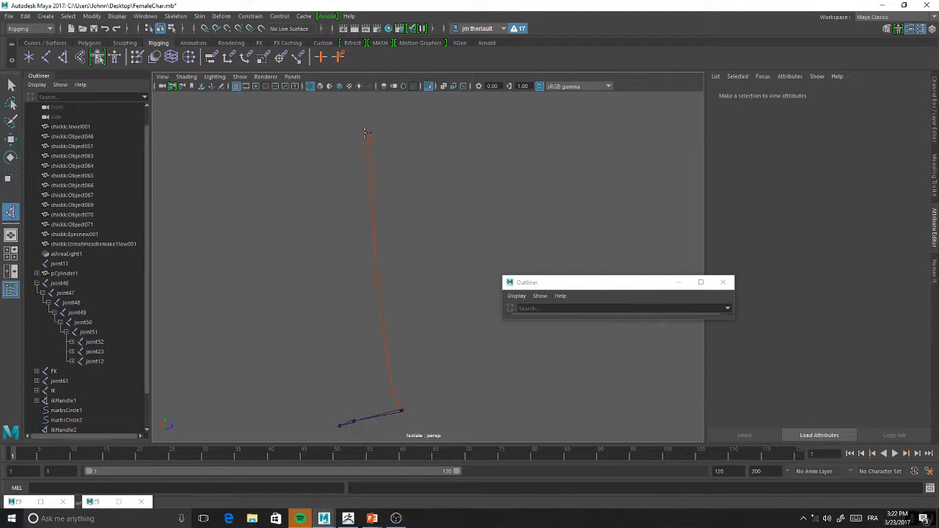
{"action": "key", "text": "Return"}
{"action": "left_click_drag", "start_coordinate": [372, 139], "coordinate": [390, 384]}
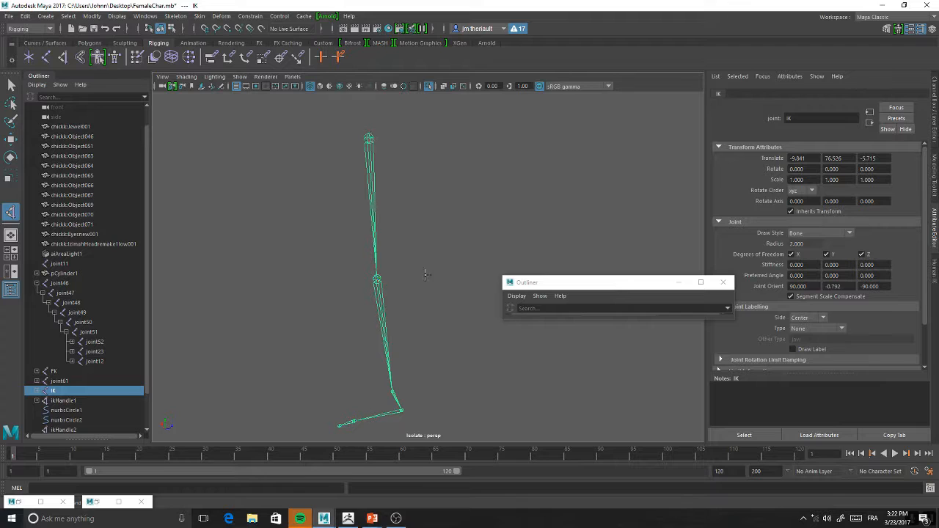
{"action": "left_click", "coordinate": [393, 391]}
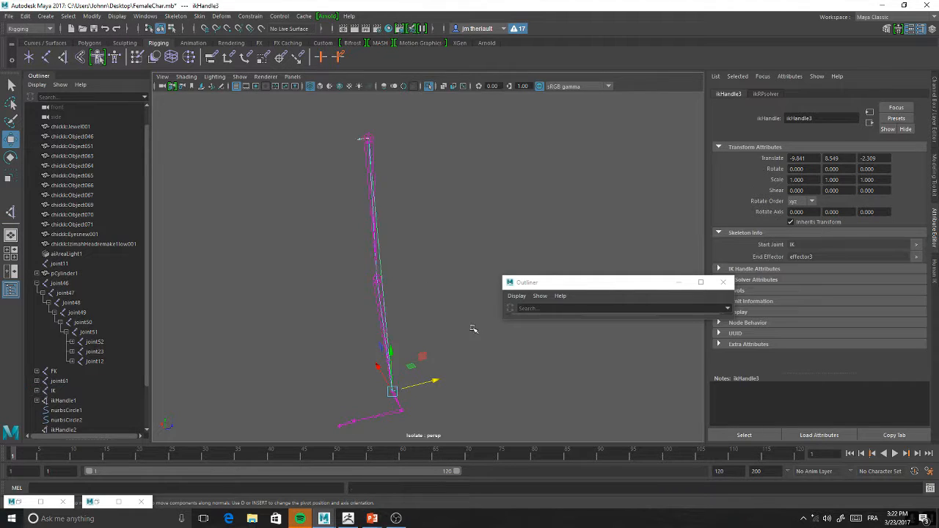
Test the ankle IK handle by moving it upward, and undo the move
{"action": "key", "text": "w"}
{"action": "left_click_drag", "start_coordinate": [390, 386], "coordinate": [409, 216]}
{"action": "key", "text": "ctrl+z"}
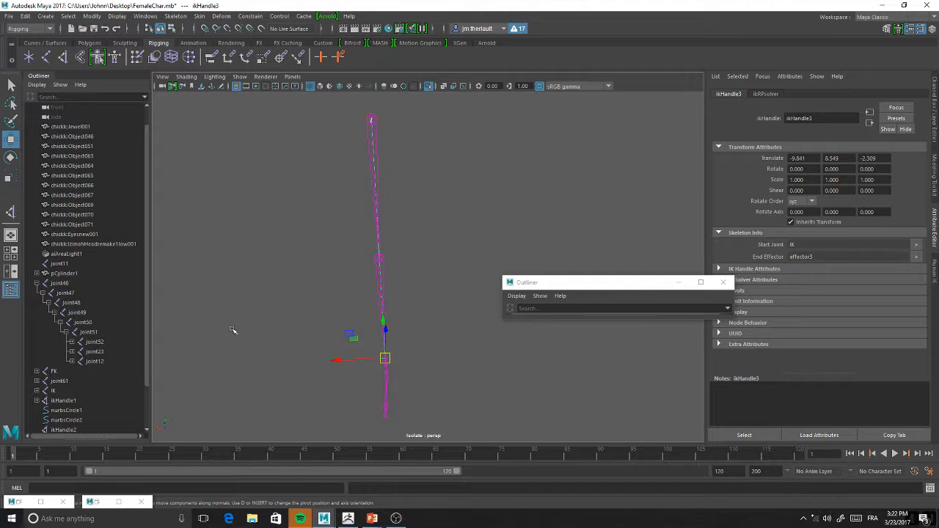
Turn off the isolated view to show the whole character around the left leg again
{"action": "left_click", "coordinate": [240, 77]}
{"action": "mouse_move", "coordinate": [283, 94]}
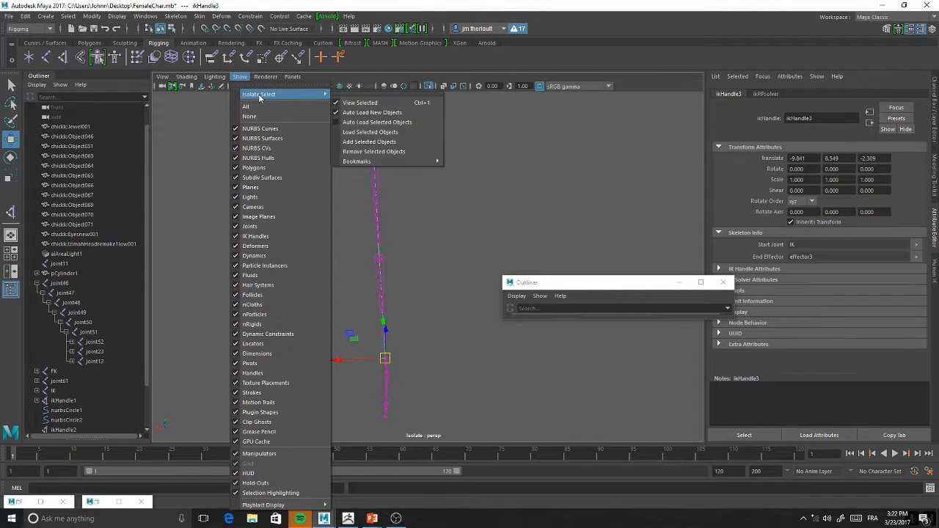
{"action": "left_click", "coordinate": [337, 103]}
{"action": "left_click_drag", "start_coordinate": [398, 258], "coordinate": [364, 190], "text": "alt"}
{"action": "scroll", "coordinate": [71, 392], "scroll_direction": "down", "scroll_amount": 2}
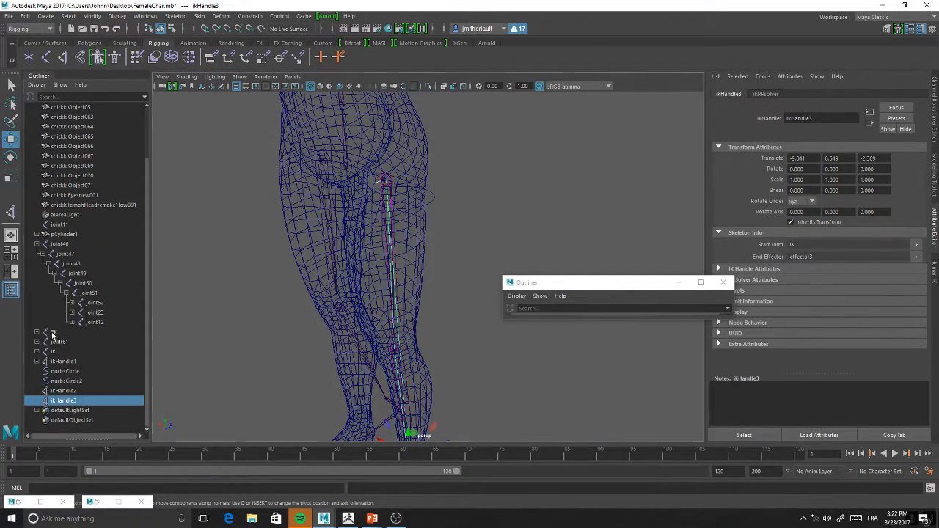
Delete the old right leg joint chain, joint61, keeping the left leg's FK and IK chains
{"action": "left_click", "coordinate": [54, 332]}
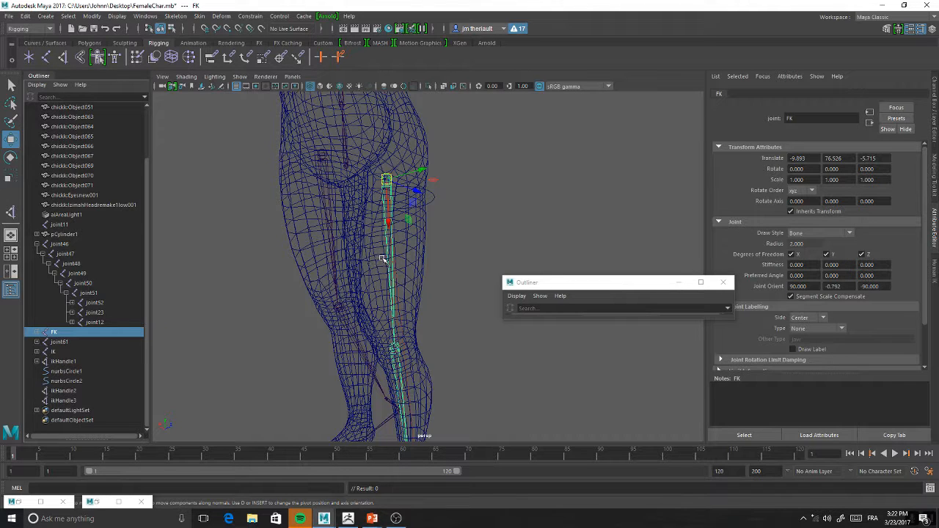
{"action": "left_click_drag", "start_coordinate": [399, 241], "coordinate": [397, 293], "text": "alt"}
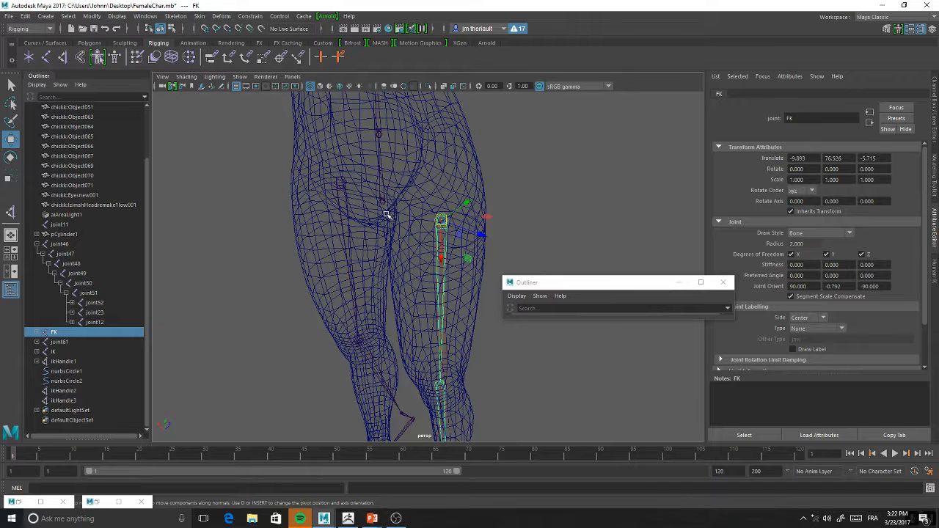
{"action": "left_click", "coordinate": [337, 180]}
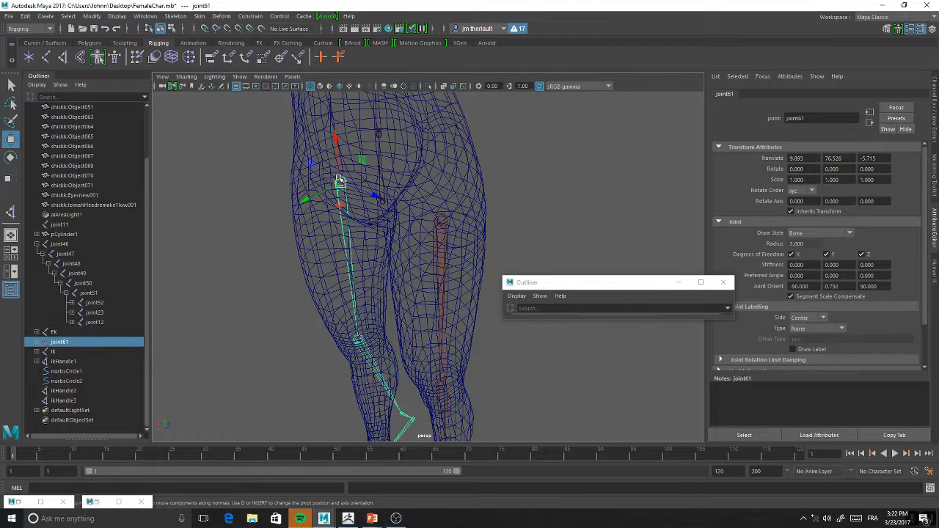
{"action": "left_click", "coordinate": [381, 187]}
{"action": "left_click", "coordinate": [56, 344]}
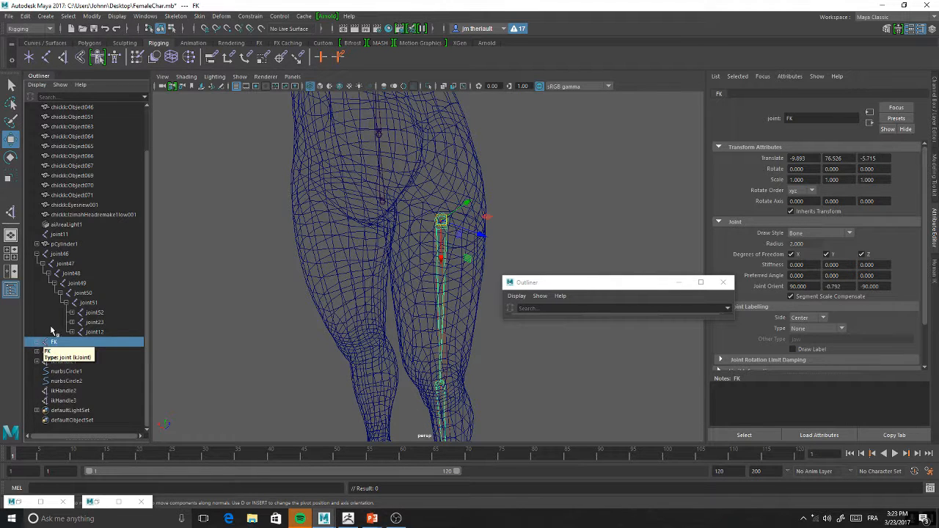
Rename the pelvis joint at the base of the spine, joint46, as Root
{"action": "left_click", "coordinate": [383, 202]}
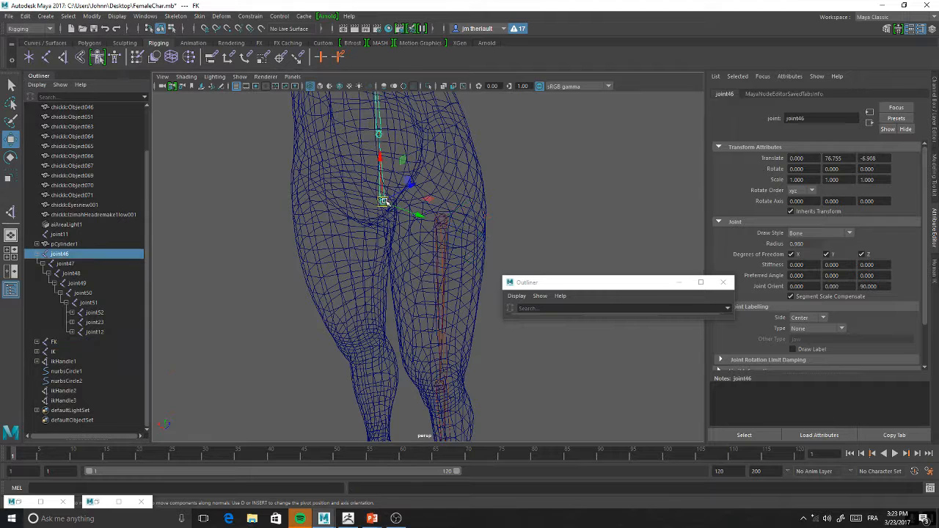
{"action": "double_click", "coordinate": [74, 254]}
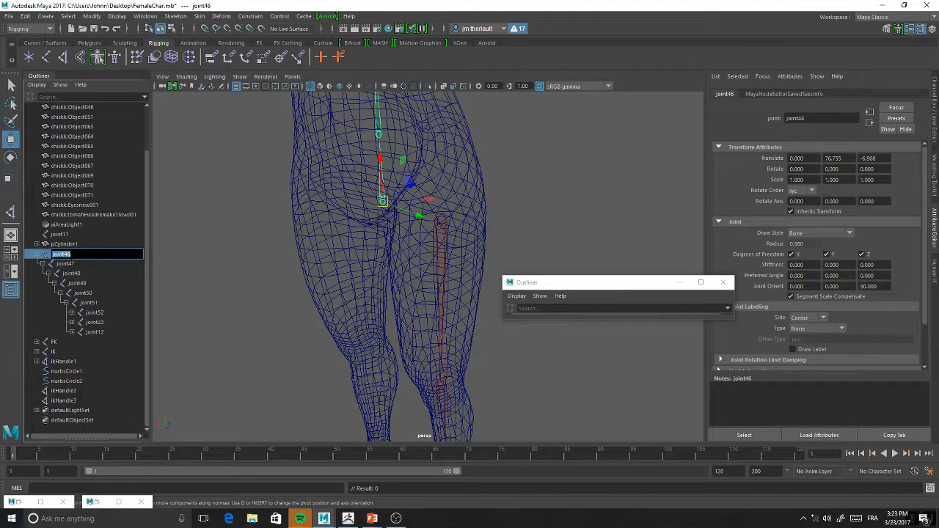
{"action": "key", "text": "BackSpace"}
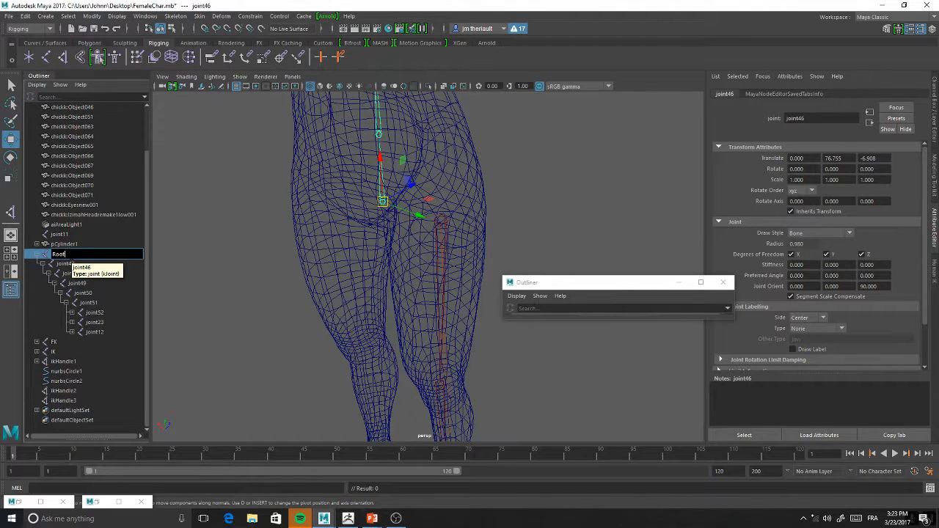
{"action": "key", "text": "Return"}
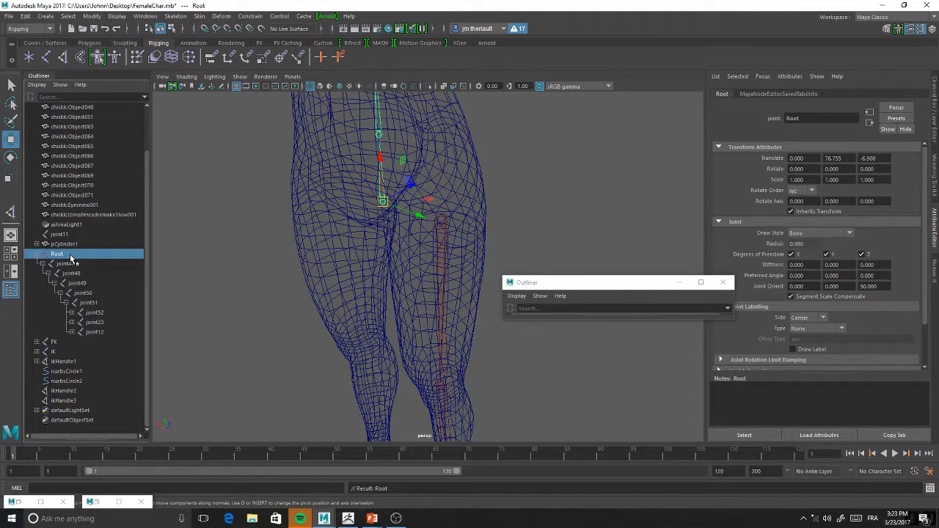
Parent the left leg's FK chain under the Root joint
{"action": "left_click", "coordinate": [51, 342]}
{"action": "middle_click_drag", "start_coordinate": [54, 343], "coordinate": [57, 255]}
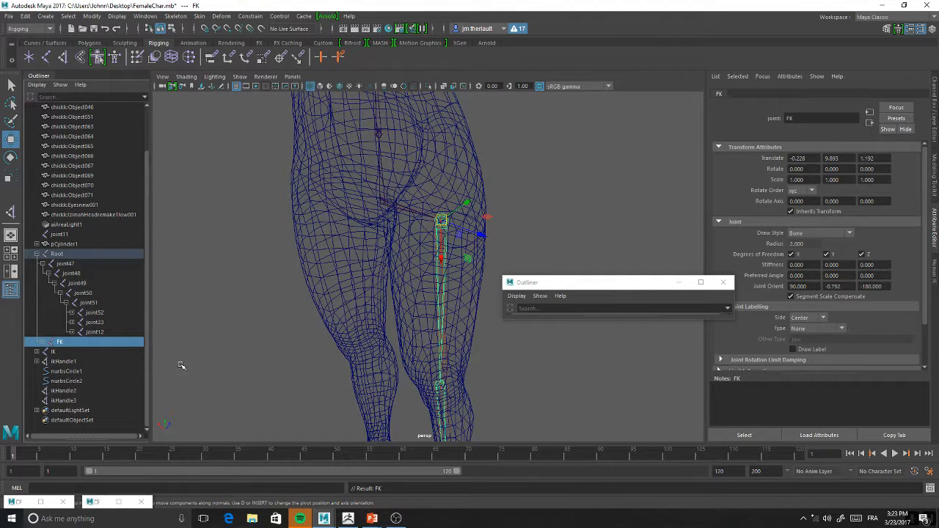
{"action": "mouse_move", "coordinate": [313, 302]}
{"action": "left_mouse_down", "text": "alt"}
{"action": "mouse_move", "coordinate": [419, 356]}
{"action": "mouse_move", "coordinate": [342, 274]}
{"action": "mouse_move", "coordinate": [312, 294]}
{"action": "left_mouse_up", "text": "alt"}
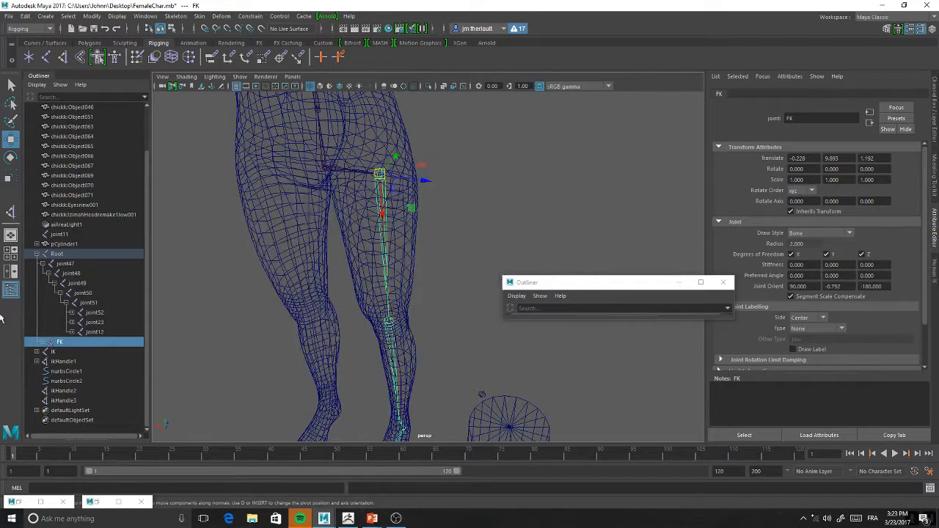
Examine the left leg's IK chain and its position relative to the hips and the Root joint
{"action": "left_click", "coordinate": [53, 352]}
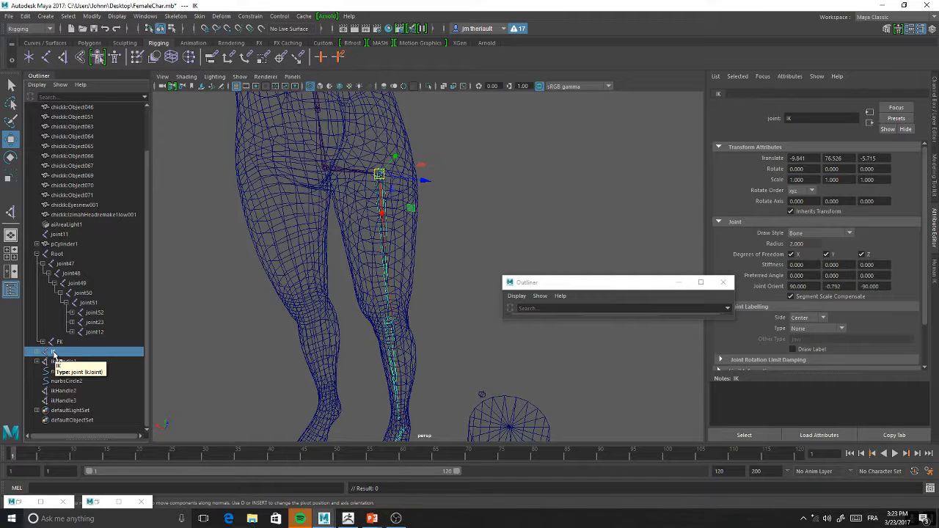
{"action": "left_click", "coordinate": [53, 355]}
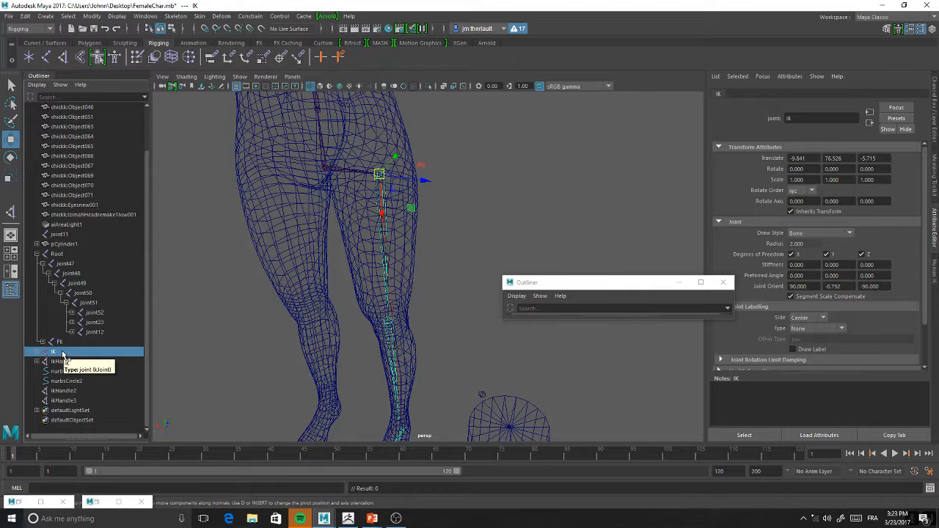
{"action": "left_click_drag", "start_coordinate": [465, 213], "coordinate": [432, 227], "text": "alt"}
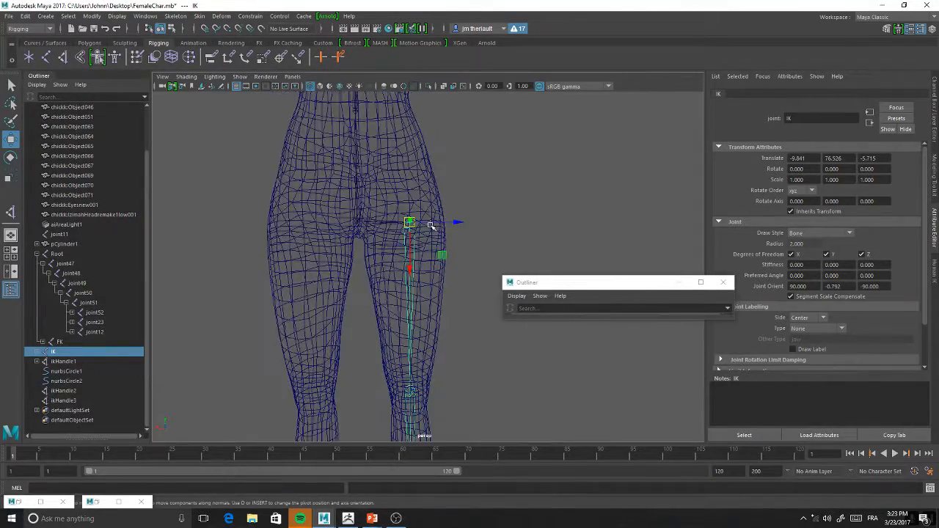
{"action": "left_click_drag", "start_coordinate": [482, 181], "coordinate": [462, 178], "text": "alt"}
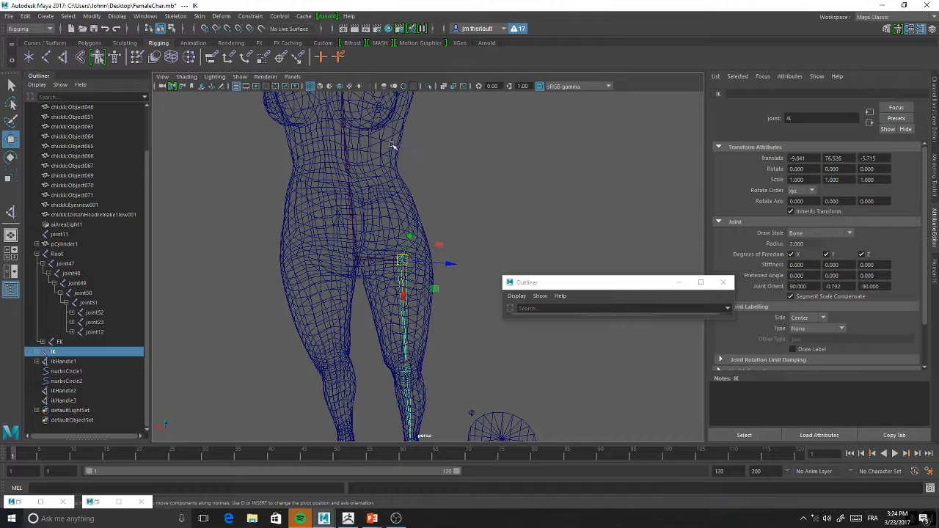
{"action": "left_click", "coordinate": [433, 254]}
{"action": "left_click_drag", "start_coordinate": [435, 227], "coordinate": [395, 268]}
{"action": "right_click_drag", "start_coordinate": [438, 229], "coordinate": [470, 311], "text": "alt"}
{"action": "middle_click_drag", "start_coordinate": [422, 297], "coordinate": [427, 259], "text": "alt"}
{"action": "left_click", "coordinate": [485, 176]}
Mirror the left leg's FK joint chain to the right leg
{"action": "left_click", "coordinate": [383, 223]}
{"action": "right_click_drag", "start_coordinate": [457, 176], "coordinate": [467, 218], "text": "alt"}
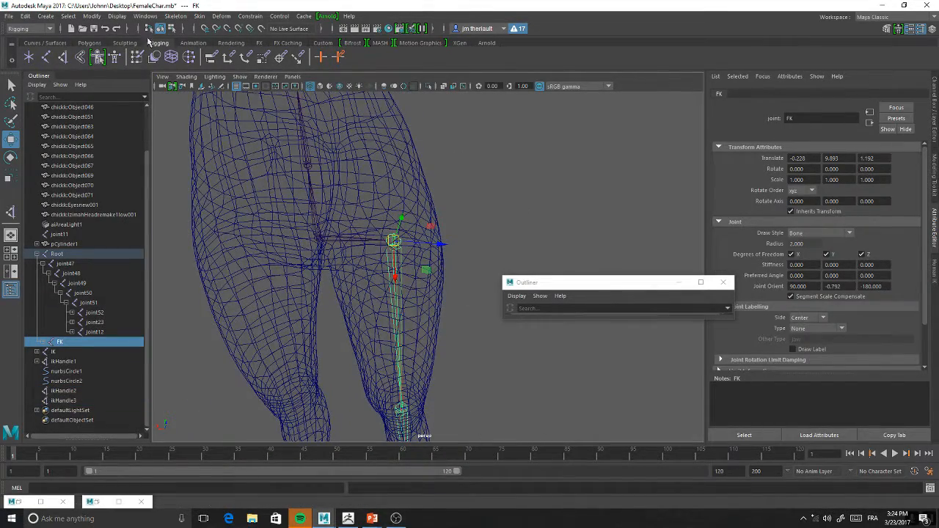
{"action": "right_click_drag", "start_coordinate": [444, 122], "coordinate": [393, 174], "text": "alt"}
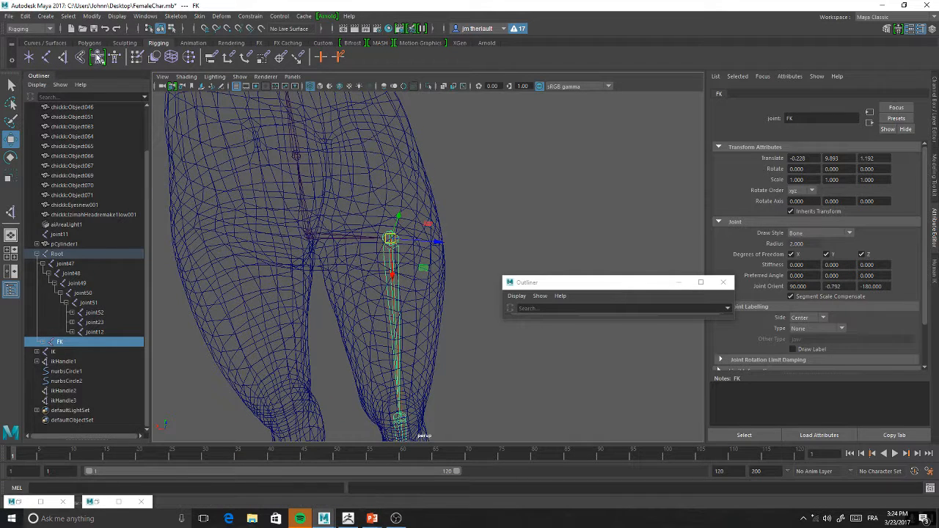
{"action": "left_click", "coordinate": [145, 16]}
{"action": "mouse_move", "coordinate": [175, 17]}
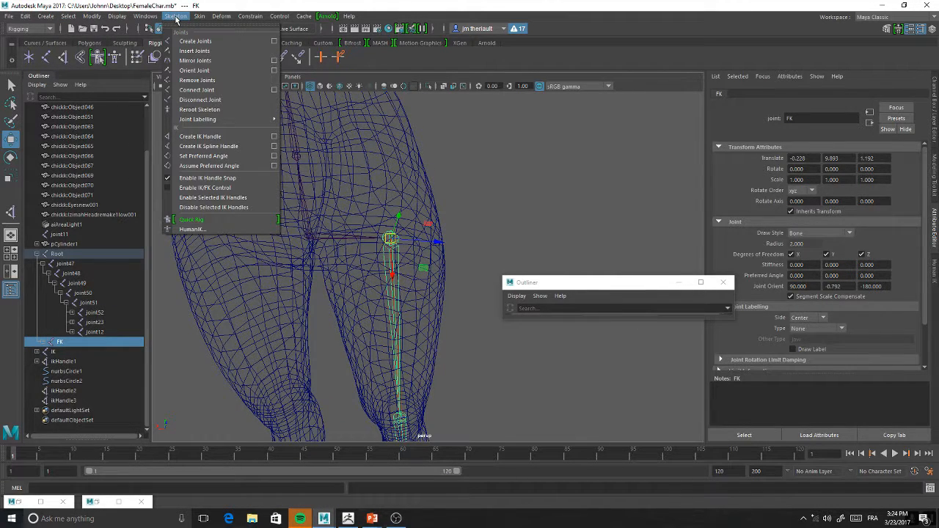
{"action": "left_click", "coordinate": [195, 60]}
{"action": "left_click_drag", "start_coordinate": [409, 230], "coordinate": [372, 220], "text": "alt"}
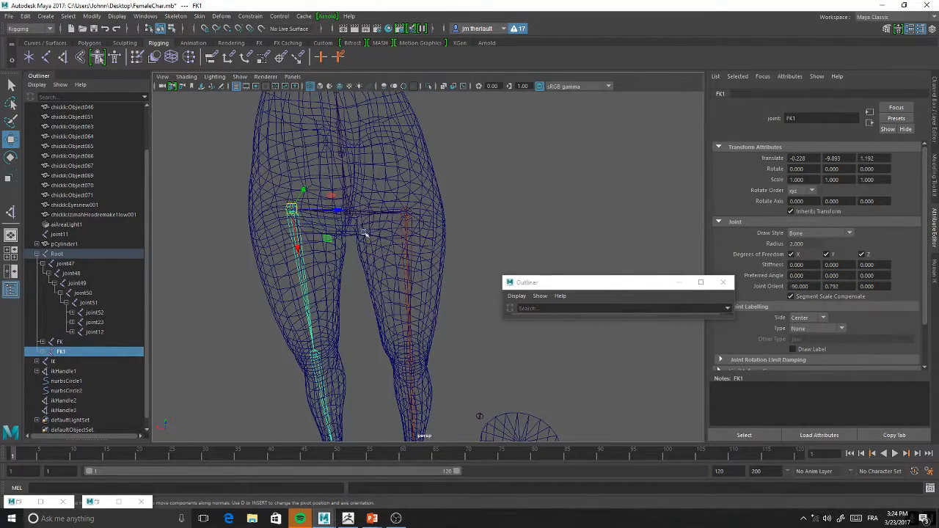
Mirror the left leg's IK chain, together with its IK handles, to the right leg
{"action": "left_click", "coordinate": [53, 361]}
{"action": "left_click", "coordinate": [145, 16]}
{"action": "mouse_move", "coordinate": [94, 16]}
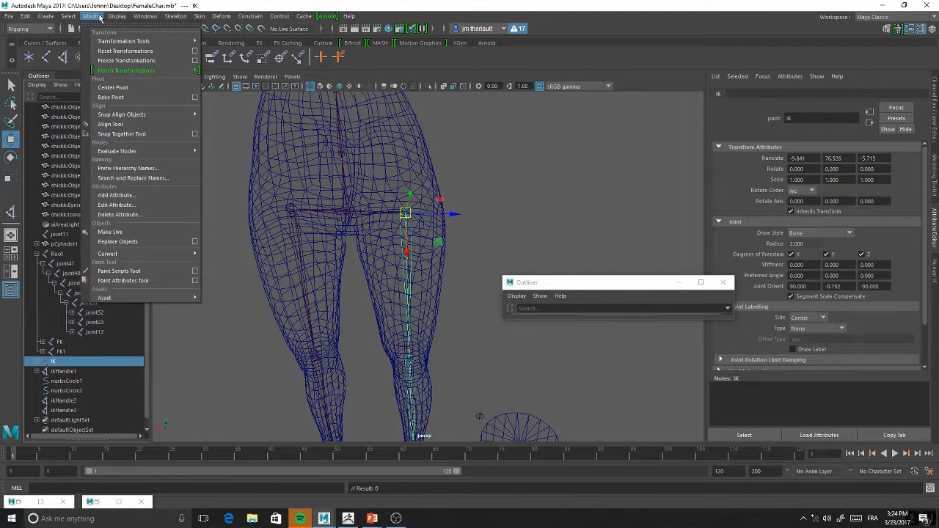
{"action": "mouse_move", "coordinate": [175, 16]}
{"action": "left_click", "coordinate": [195, 60]}
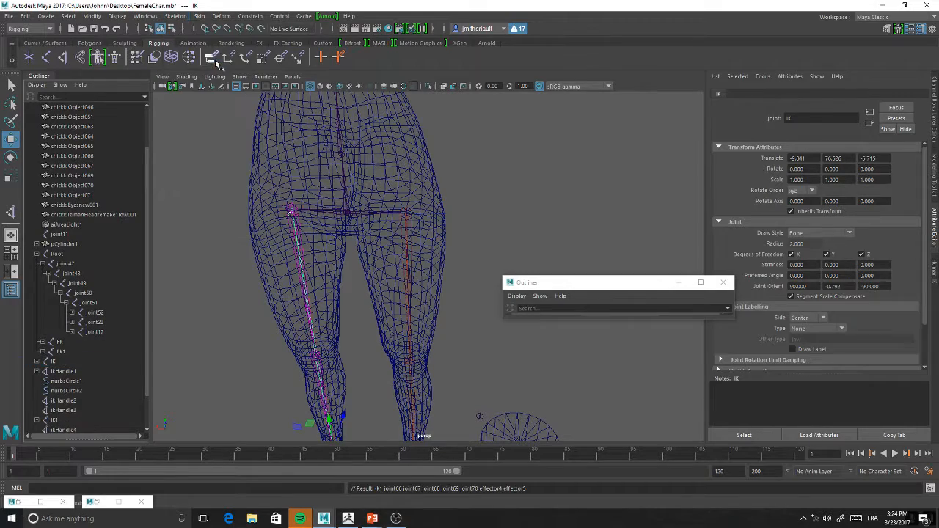
{"action": "left_click_drag", "start_coordinate": [520, 190], "coordinate": [428, 158], "text": "alt"}
Move the wrist control circle, nurbsCircle1, so the arm's joint chain reaches toward the modelled hand
{"action": "left_click", "coordinate": [472, 204]}
{"action": "left_click", "coordinate": [420, 205]}
{"action": "left_click_drag", "start_coordinate": [420, 205], "coordinate": [439, 187], "text": "alt"}
{"action": "middle_click_drag", "start_coordinate": [373, 231], "coordinate": [408, 340], "text": "alt"}
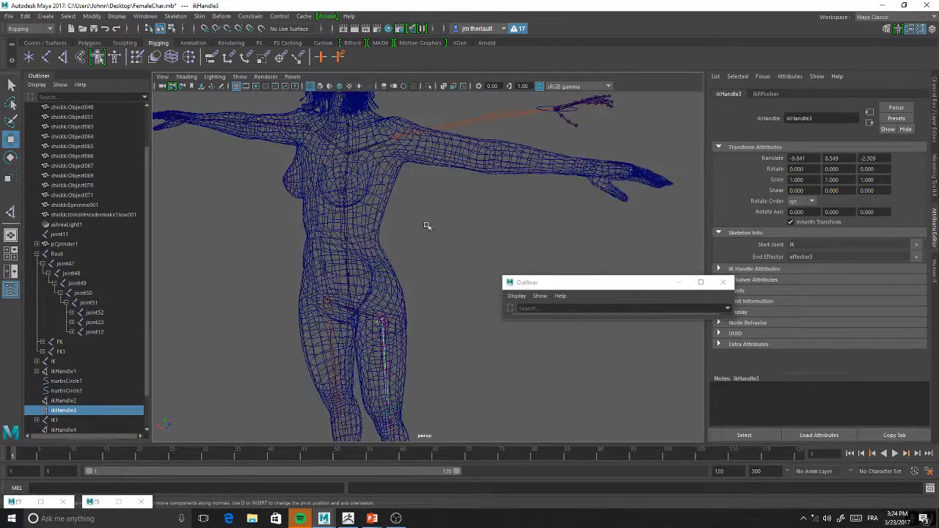
{"action": "middle_click_drag", "start_coordinate": [428, 224], "coordinate": [404, 257], "text": "alt"}
{"action": "mouse_move", "coordinate": [404, 256]}
{"action": "left_mouse_down", "text": "alt"}
{"action": "mouse_move", "coordinate": [463, 248]}
{"action": "mouse_move", "coordinate": [403, 248]}
{"action": "left_mouse_up", "text": "alt"}
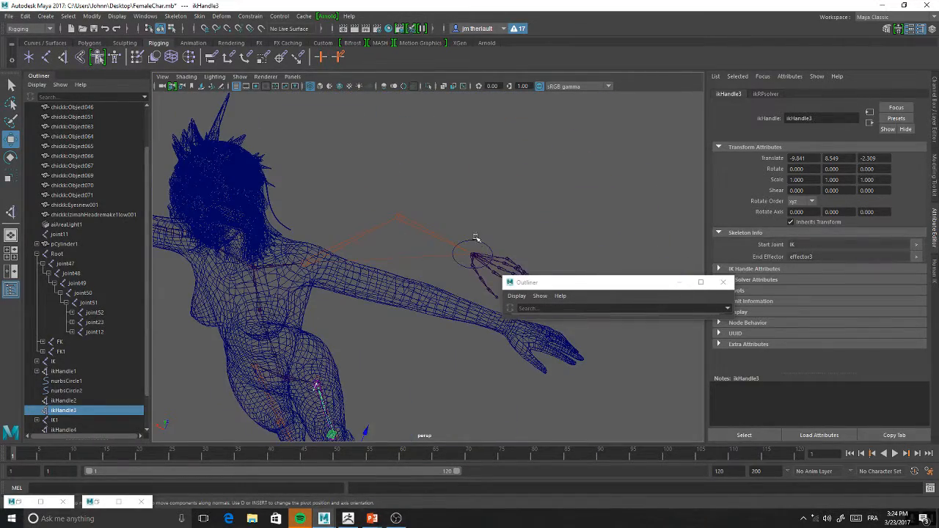
{"action": "left_click", "coordinate": [477, 238]}
{"action": "left_click", "coordinate": [472, 245]}
{"action": "middle_click_drag", "start_coordinate": [440, 243], "coordinate": [389, 210], "text": "alt"}
{"action": "scroll", "coordinate": [396, 210], "scroll_direction": "down", "scroll_amount": 2}
{"action": "left_click_drag", "start_coordinate": [404, 218], "coordinate": [378, 149]}
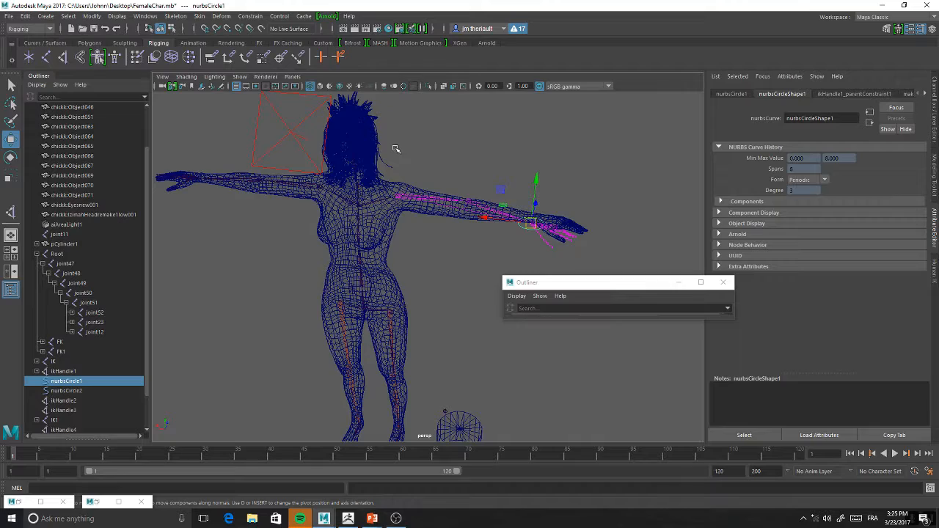
Test the arm's IK by sliding the wrist control circle back and forth along the forearm to bend the elbow
{"action": "right_click_drag", "start_coordinate": [493, 169], "coordinate": [503, 237], "text": "alt"}
{"action": "middle_click_drag", "start_coordinate": [503, 237], "coordinate": [446, 245], "text": "alt"}
{"action": "right_click_drag", "start_coordinate": [447, 245], "coordinate": [463, 230], "text": "alt"}
{"action": "left_click_drag", "start_coordinate": [468, 232], "coordinate": [491, 217], "text": "alt"}
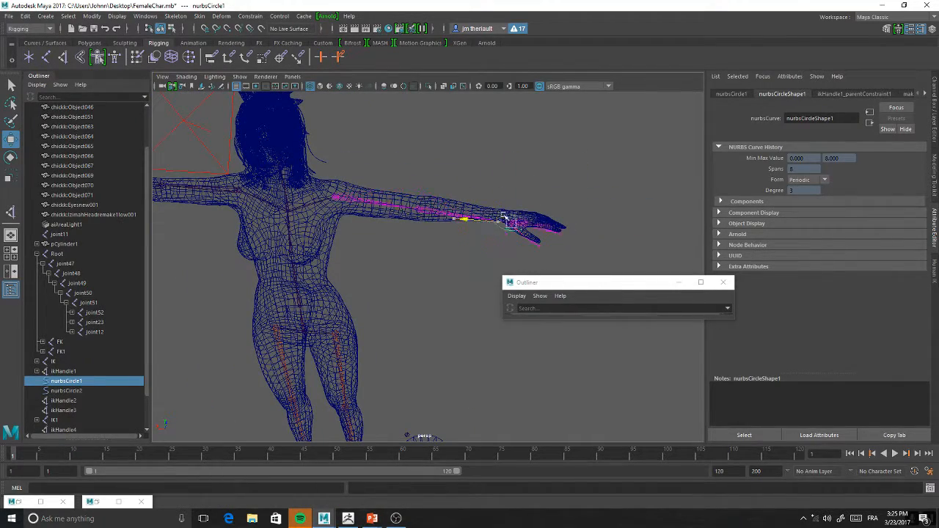
{"action": "left_click_drag", "start_coordinate": [447, 235], "coordinate": [445, 301], "text": "alt"}
{"action": "left_click_drag", "start_coordinate": [444, 301], "coordinate": [422, 290], "text": "alt"}
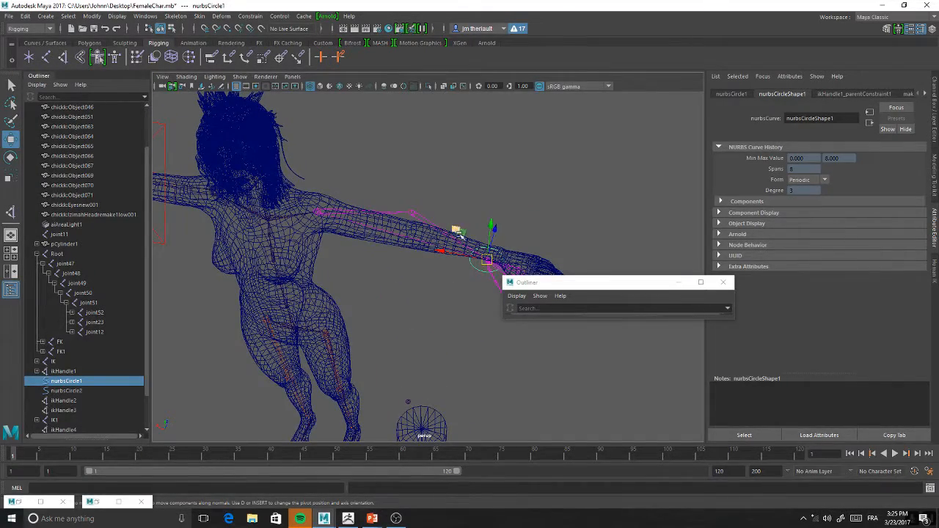
{"action": "middle_click_drag", "start_coordinate": [376, 323], "coordinate": [389, 252], "text": "alt"}
{"action": "left_click_drag", "start_coordinate": [389, 252], "coordinate": [364, 240], "text": "alt"}
{"action": "left_click_drag", "start_coordinate": [380, 298], "coordinate": [463, 242], "text": "alt"}
{"action": "middle_click_drag", "start_coordinate": [463, 241], "coordinate": [425, 273], "text": "alt"}
{"action": "left_click_drag", "start_coordinate": [471, 212], "coordinate": [436, 199]}
{"action": "left_click_drag", "start_coordinate": [397, 227], "coordinate": [395, 251], "text": "alt"}
{"action": "left_click_drag", "start_coordinate": [369, 280], "coordinate": [413, 240], "text": "alt"}
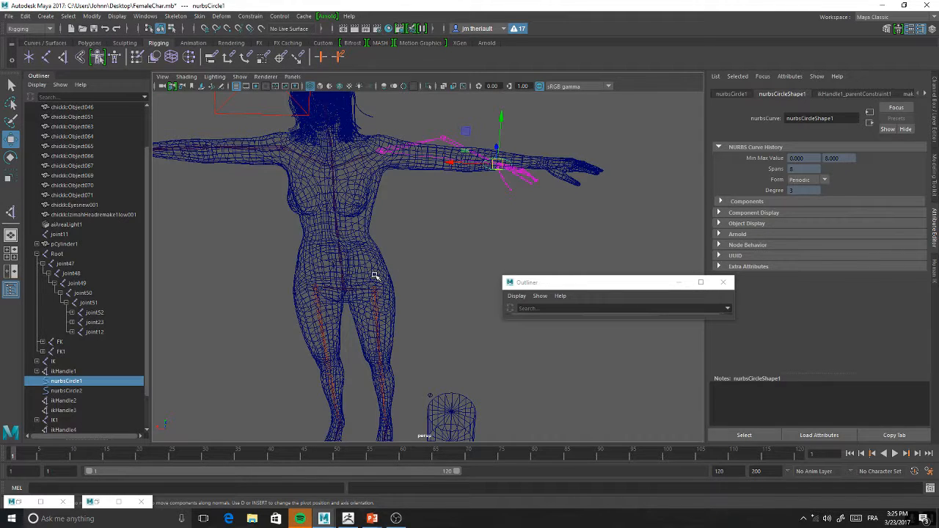
{"action": "scroll", "coordinate": [468, 219], "scroll_direction": "up", "scroll_amount": 5}
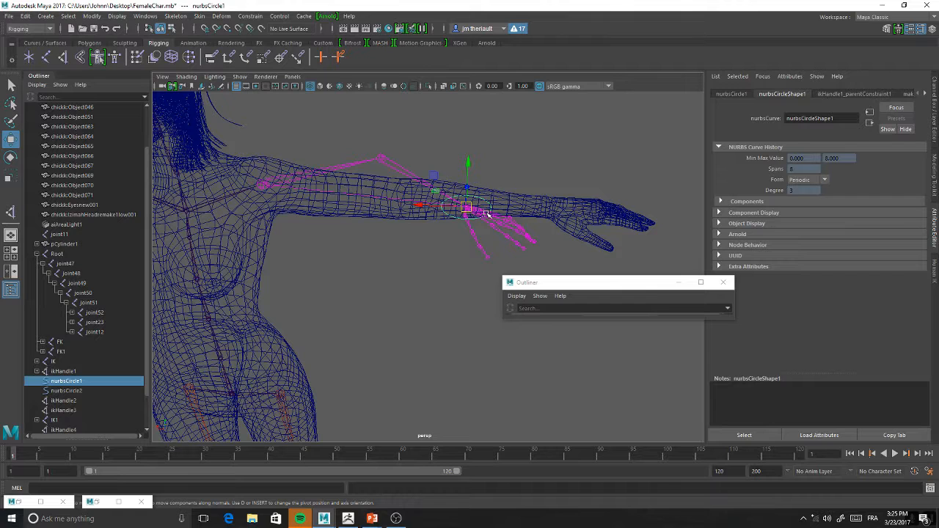
Try to rotate the elbow joint, joint24, directly while the arm is driven by its IK handle
{"action": "mouse_move", "coordinate": [486, 214]}
{"action": "left_mouse_down"}
{"action": "mouse_move", "coordinate": [472, 210]}
{"action": "mouse_move", "coordinate": [518, 193]}
{"action": "mouse_move", "coordinate": [472, 210]}
{"action": "mouse_move", "coordinate": [490, 210]}
{"action": "left_mouse_up"}
{"action": "left_click", "coordinate": [381, 160]}
{"action": "key", "text": "e"}
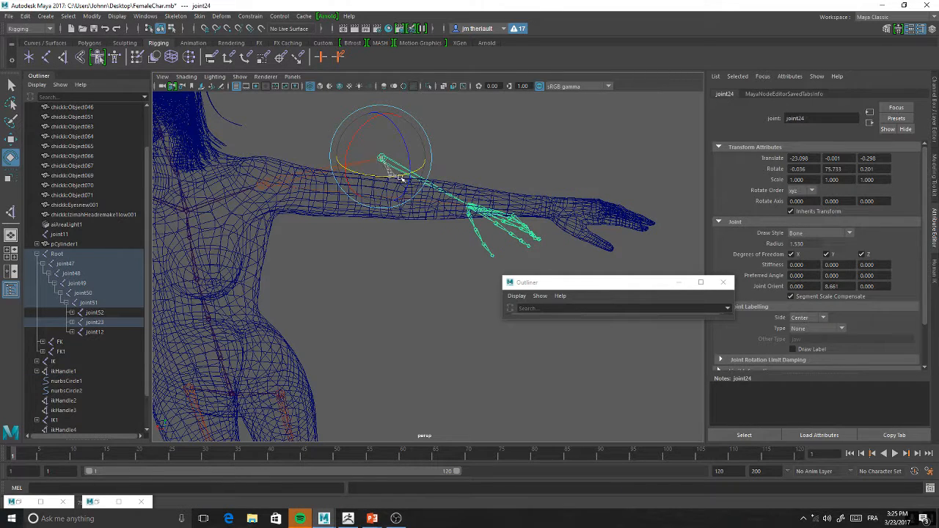
{"action": "left_click_drag", "start_coordinate": [467, 177], "coordinate": [440, 175]}
{"action": "left_click_drag", "start_coordinate": [401, 132], "coordinate": [405, 161]}
{"action": "left_click_drag", "start_coordinate": [373, 215], "coordinate": [429, 222], "text": "alt"}
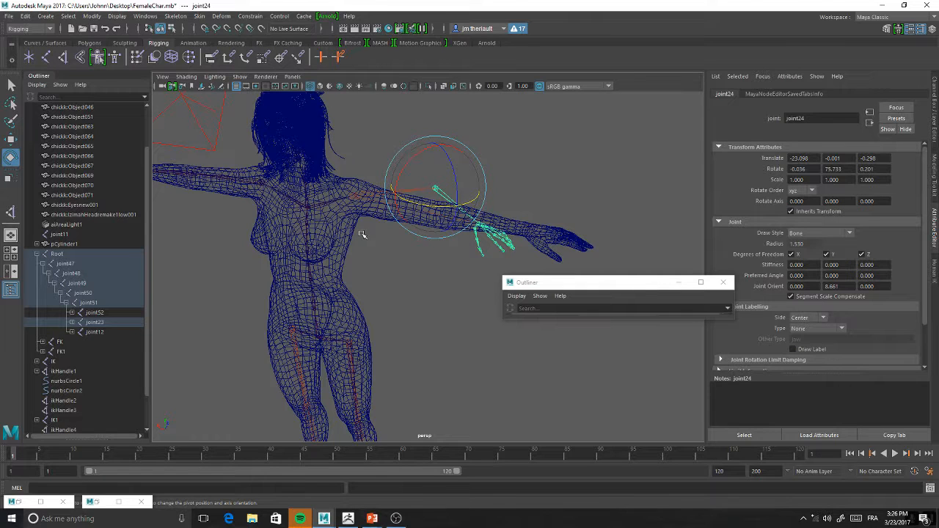
Move the Root joint up to about X 2.24, Y 95.66, Z 4.79 to test how the skeleton follows
{"action": "key", "text": "w"}
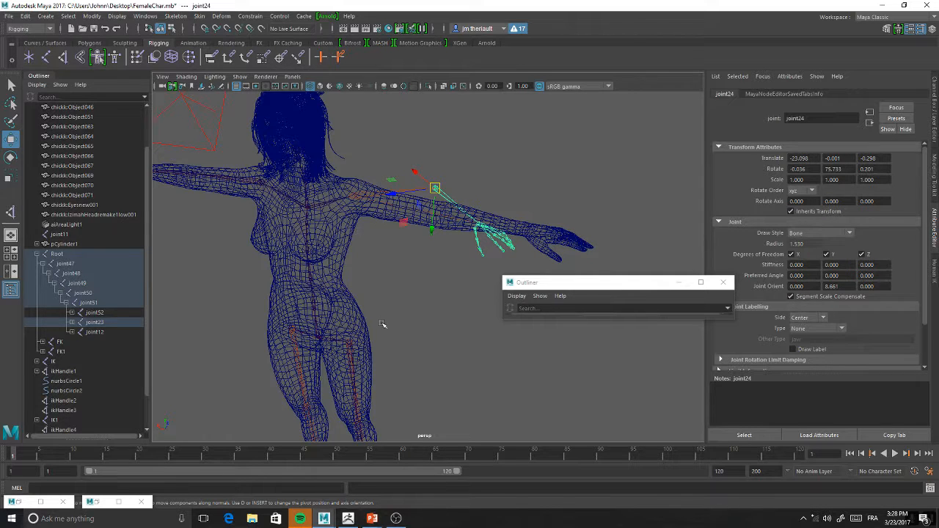
{"action": "left_click", "coordinate": [317, 339]}
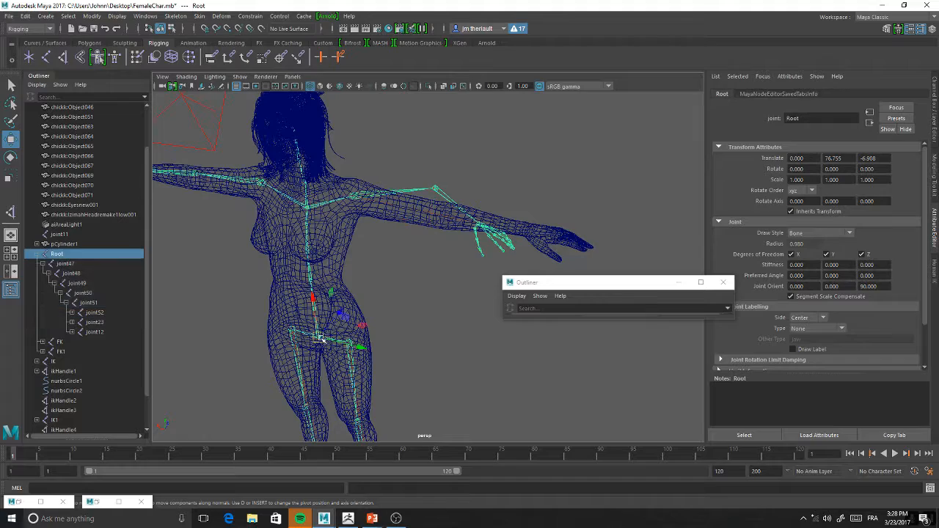
{"action": "left_click_drag", "start_coordinate": [312, 331], "coordinate": [389, 299], "text": "alt"}
{"action": "right_click_drag", "start_coordinate": [389, 300], "coordinate": [382, 273], "text": "alt"}
{"action": "middle_click_drag", "start_coordinate": [411, 290], "coordinate": [409, 243], "text": "alt"}
{"action": "mouse_move", "coordinate": [392, 242]}
{"action": "left_mouse_down"}
{"action": "mouse_move", "coordinate": [396, 233]}
{"action": "mouse_move", "coordinate": [395, 242]}
{"action": "left_mouse_up"}
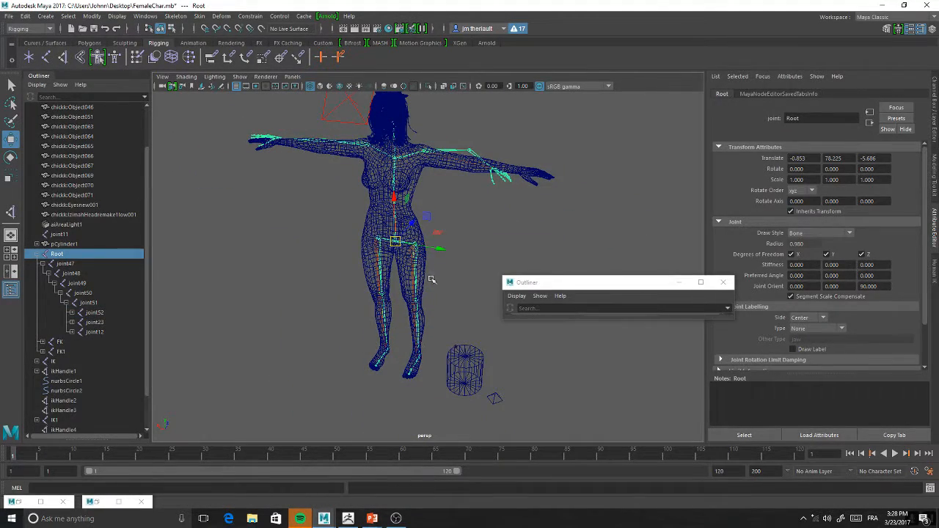
{"action": "mouse_move", "coordinate": [396, 241]}
{"action": "left_mouse_down"}
{"action": "mouse_move", "coordinate": [343, 224]}
{"action": "mouse_move", "coordinate": [424, 222]}
{"action": "mouse_move", "coordinate": [419, 245]}
{"action": "mouse_move", "coordinate": [396, 220]}
{"action": "mouse_move", "coordinate": [406, 204]}
{"action": "mouse_move", "coordinate": [419, 230]}
{"action": "mouse_move", "coordinate": [398, 210]}
{"action": "mouse_move", "coordinate": [409, 242]}
{"action": "mouse_move", "coordinate": [438, 233]}
{"action": "mouse_move", "coordinate": [389, 260]}
{"action": "mouse_move", "coordinate": [399, 228]}
{"action": "left_mouse_up"}
{"action": "middle_click_drag", "start_coordinate": [478, 199], "coordinate": [470, 254], "text": "alt"}
{"action": "right_click_drag", "start_coordinate": [470, 253], "coordinate": [482, 308], "text": "alt"}
{"action": "middle_click_drag", "start_coordinate": [482, 308], "coordinate": [405, 301], "text": "alt"}
{"action": "right_click_drag", "start_coordinate": [391, 255], "coordinate": [358, 259], "text": "alt"}
{"action": "left_click_drag", "start_coordinate": [315, 318], "coordinate": [345, 297]}
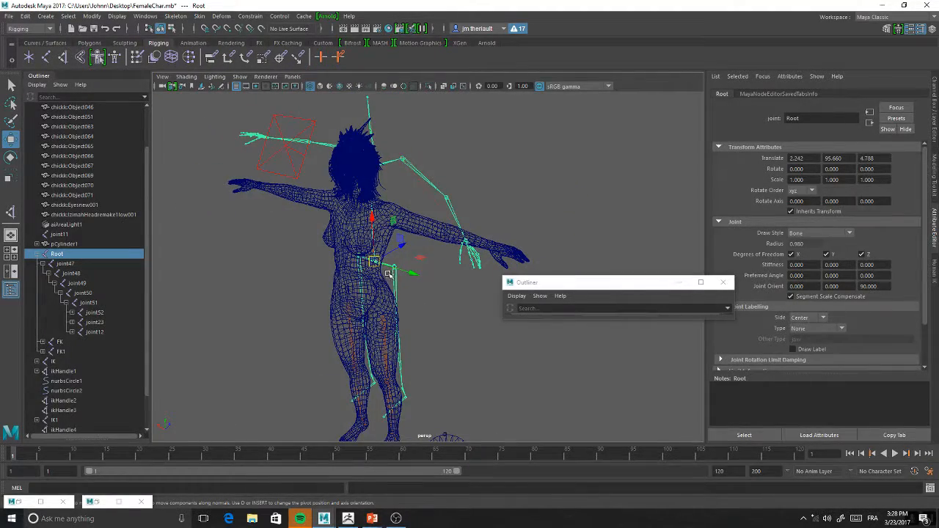
{"action": "left_click", "coordinate": [397, 519]}
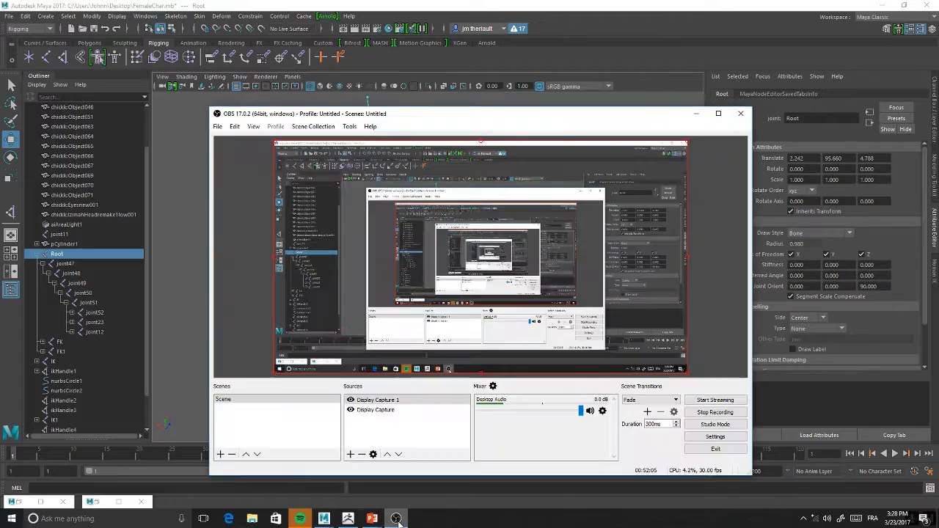